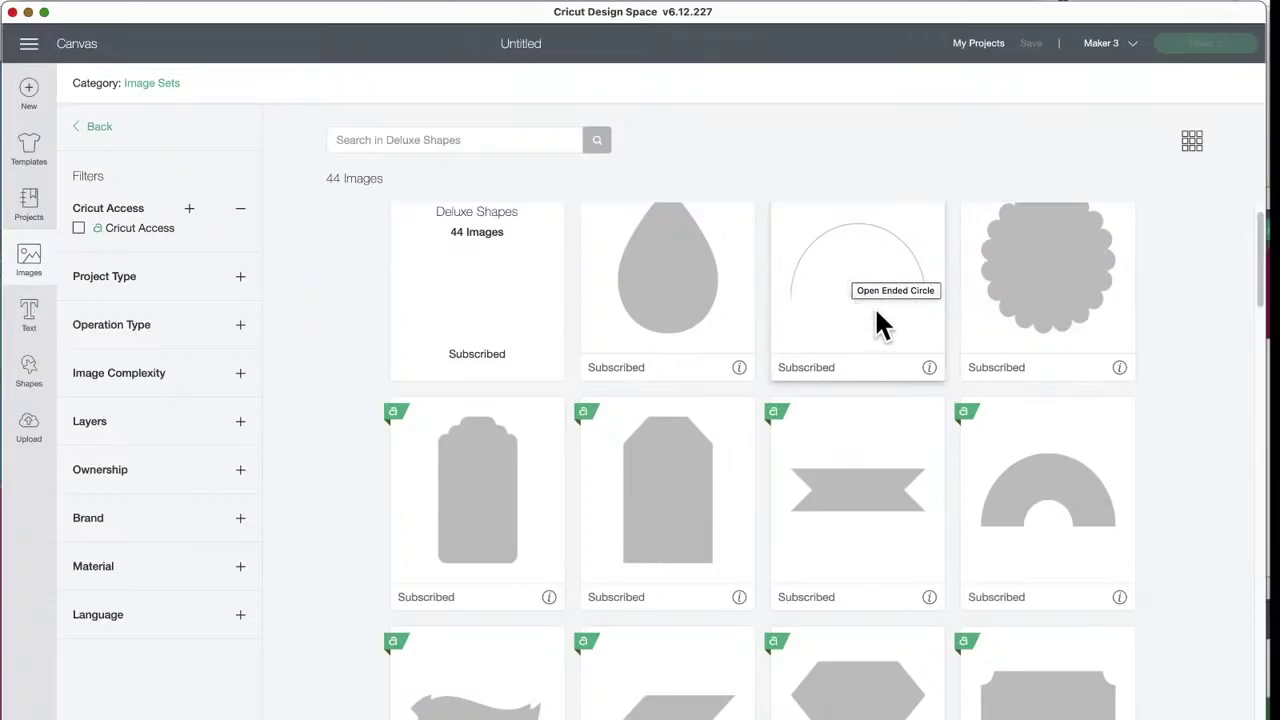
Step: Leave the Deluxe Shapes set, browse the image sets and open the Layered Monoline Card Sentiments set
scroll(874, 306, "down", 5)
scroll(874, 306, "up", 6)
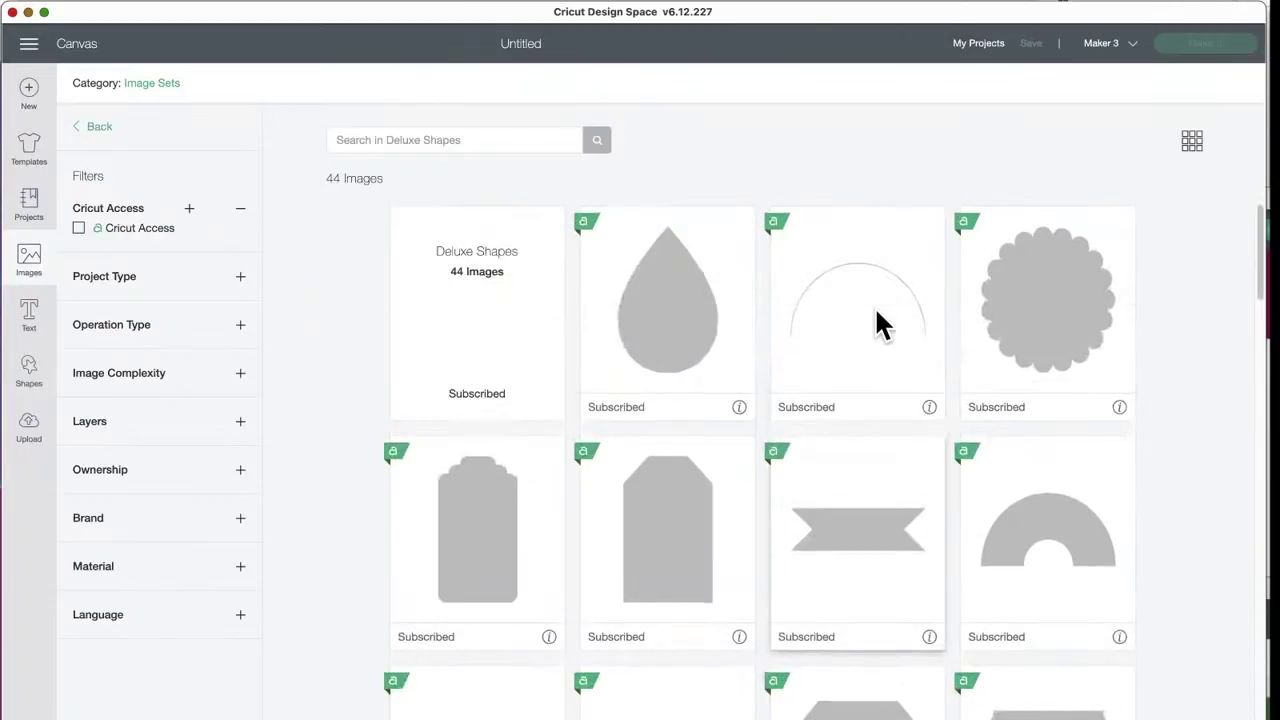
left_click(99, 130)
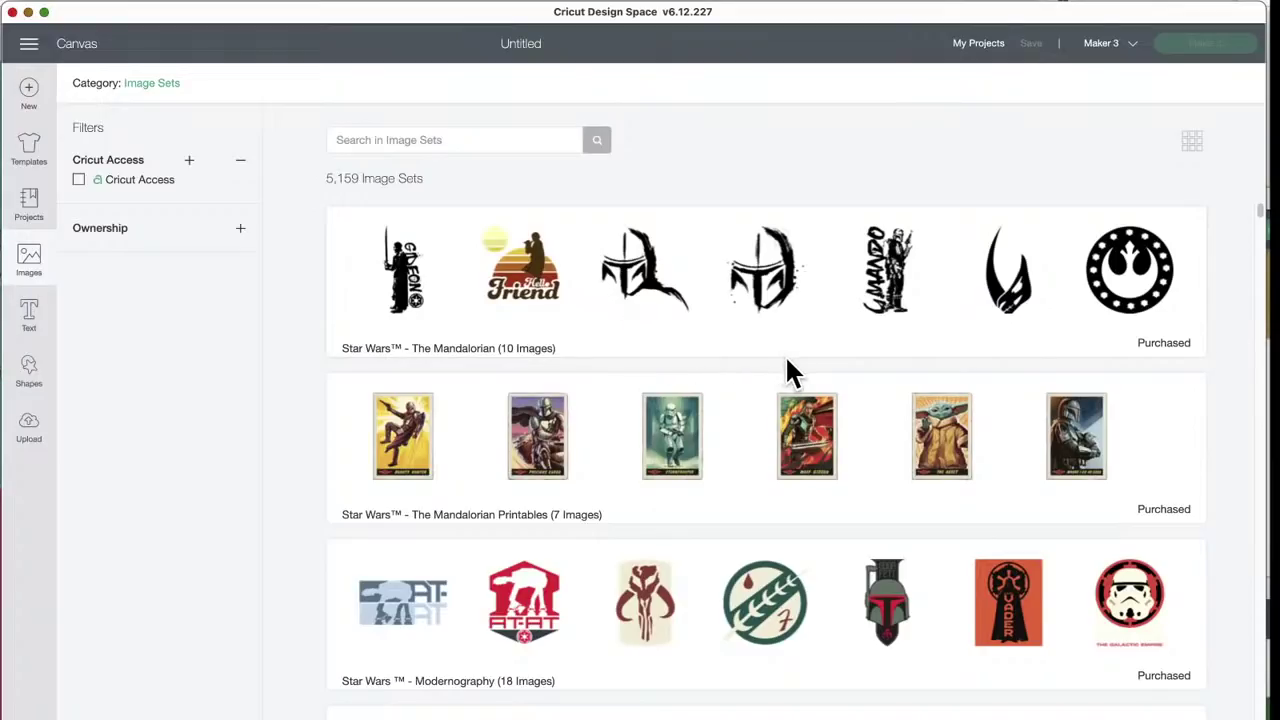
scroll(787, 361, "down", 10)
scroll(787, 362, "down", 10)
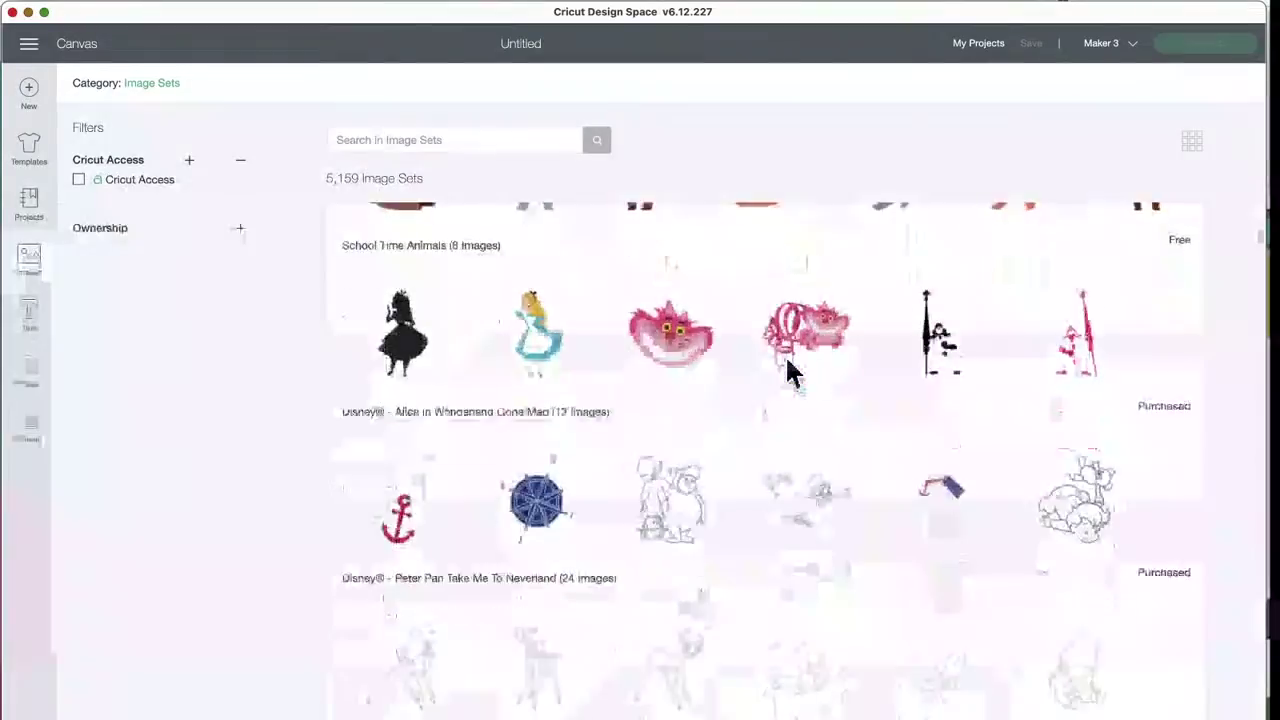
scroll(790, 370, "down", 10)
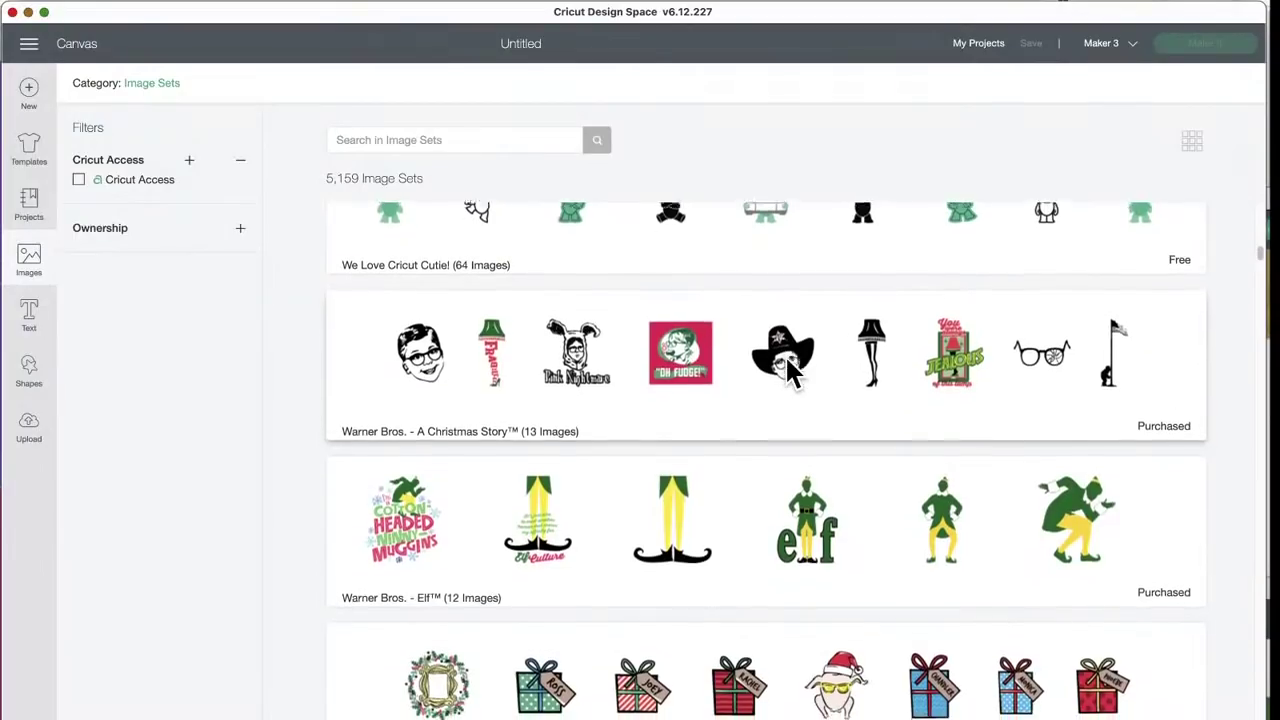
scroll(787, 362, "down", 6)
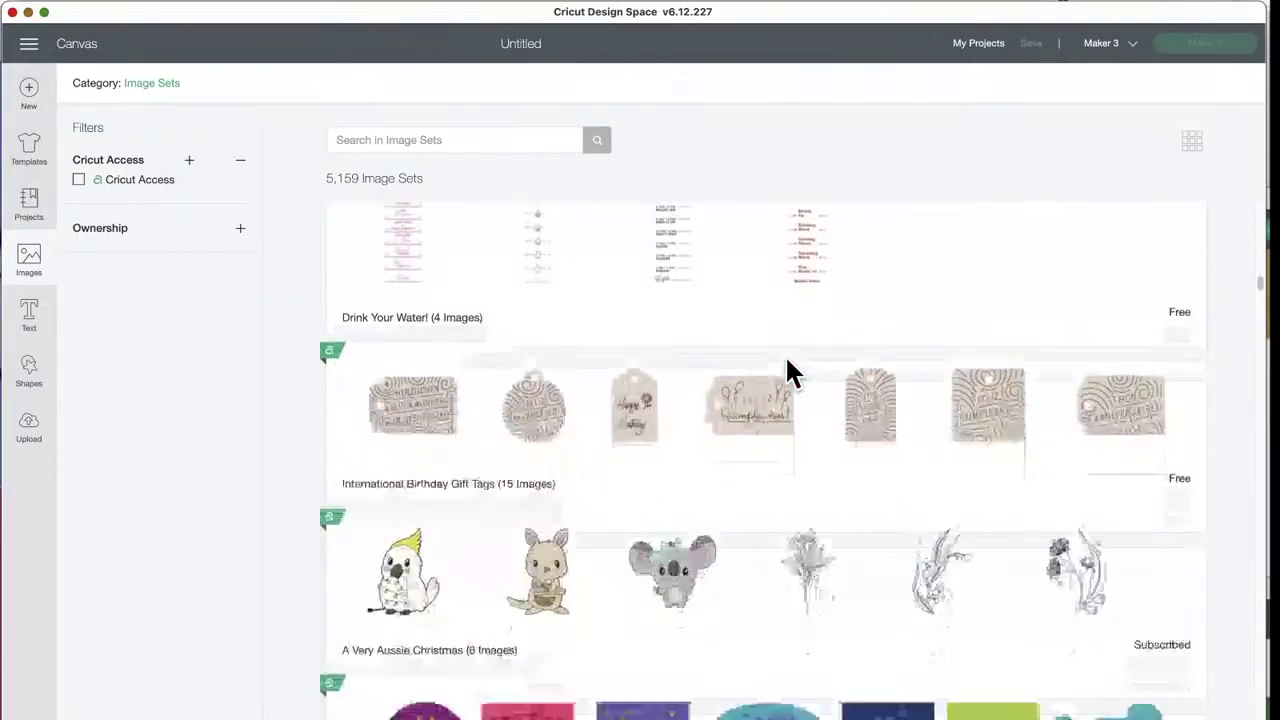
scroll(787, 362, "down", 1)
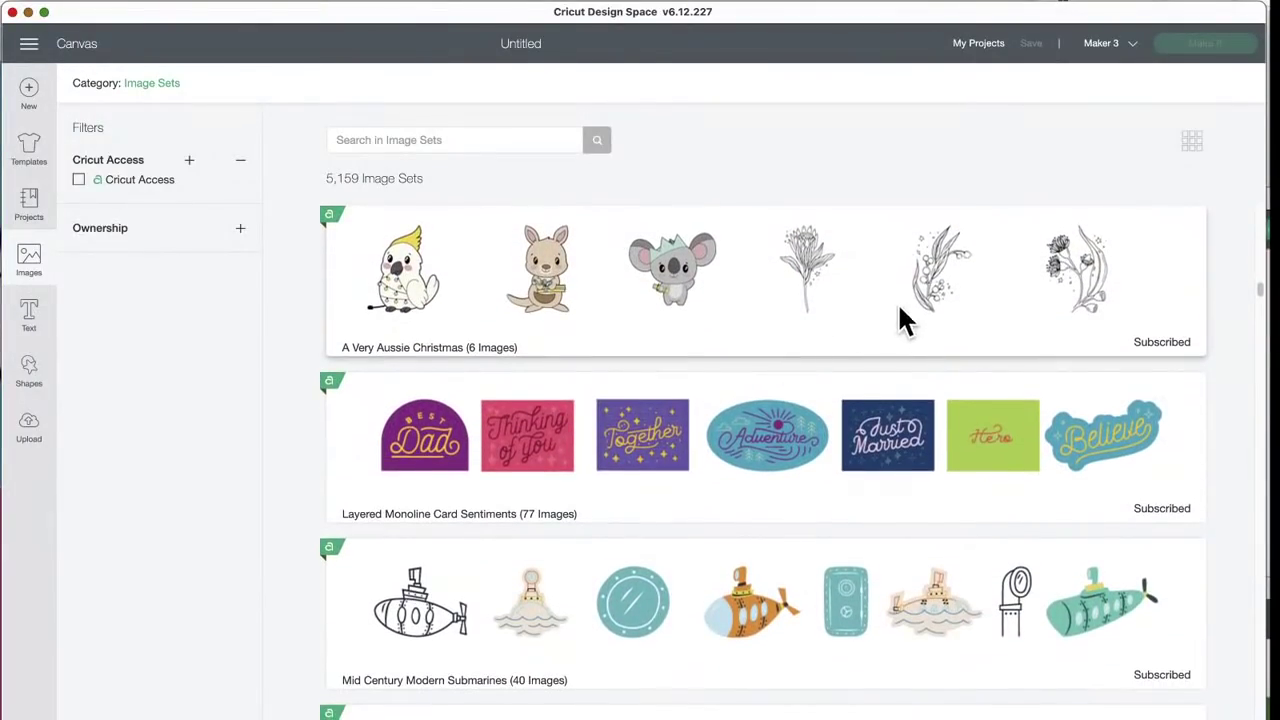
left_click(707, 435)
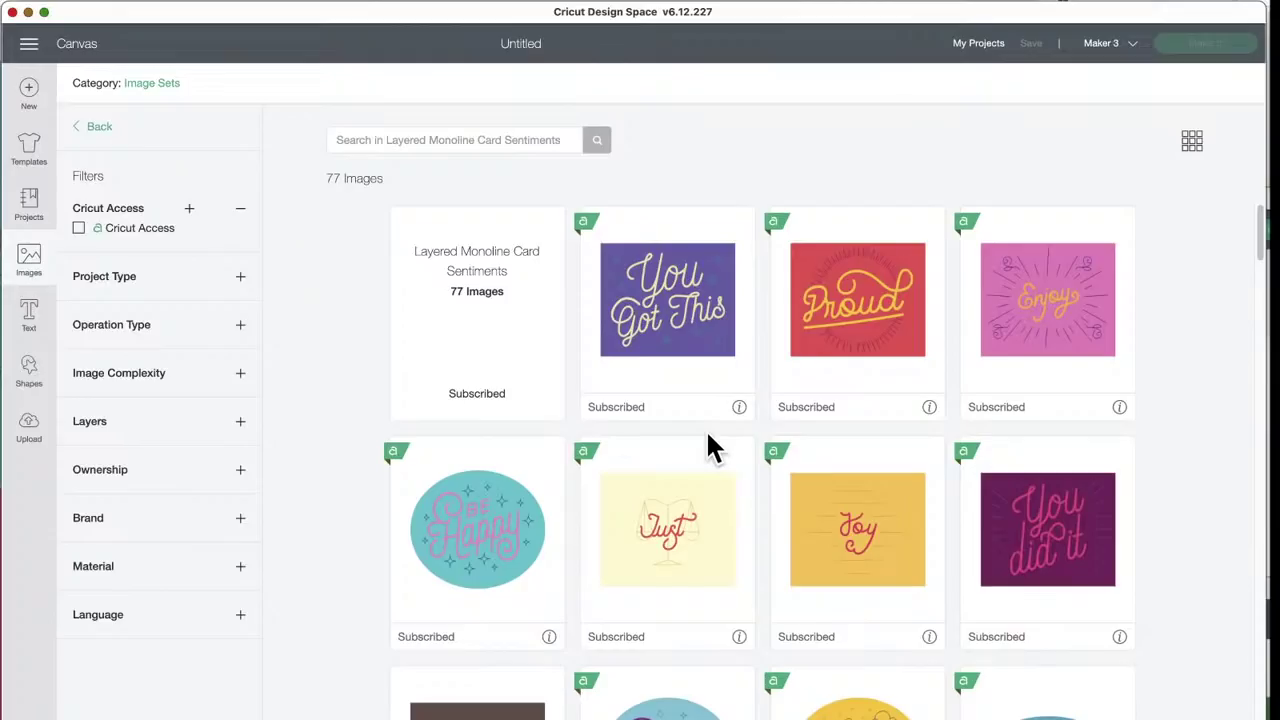
Step: Add the Thank You card sentiment to the canvas and move it to about X 3.9, Y 2.2 in
scroll(712, 447, "down", 3)
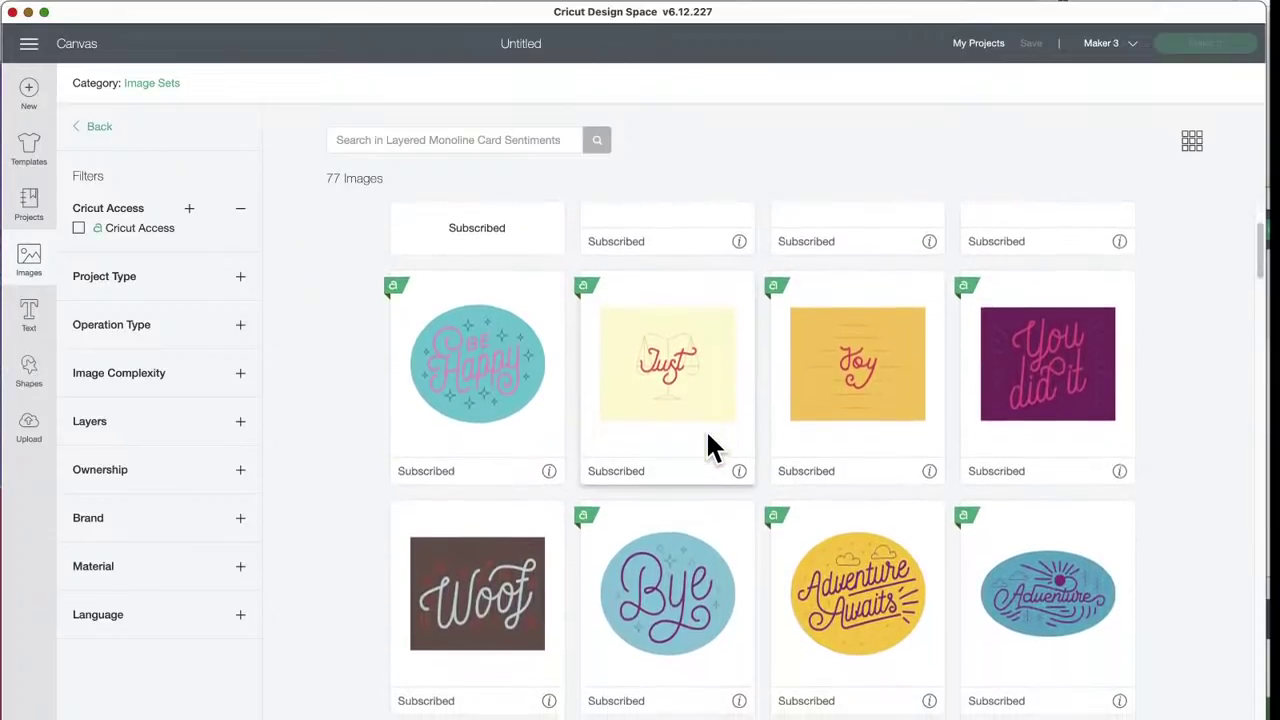
scroll(712, 447, "down", 6)
scroll(707, 437, "down", 5)
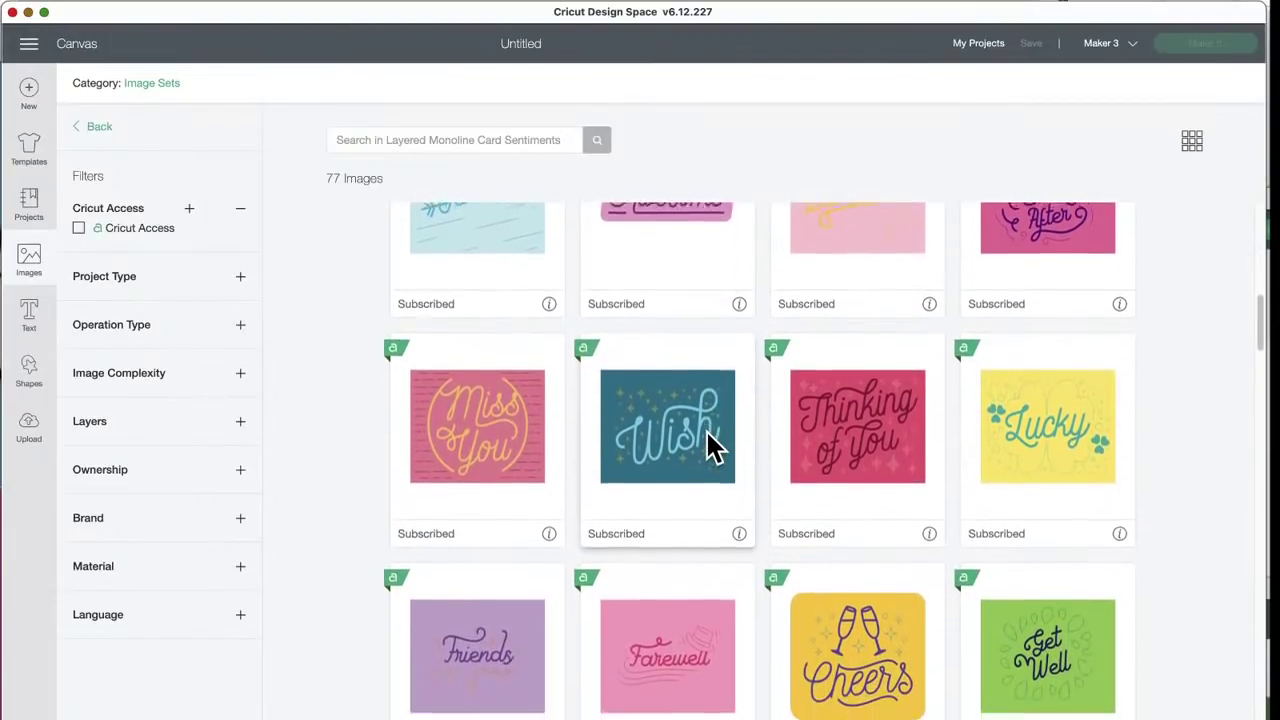
scroll(707, 447, "down", 3)
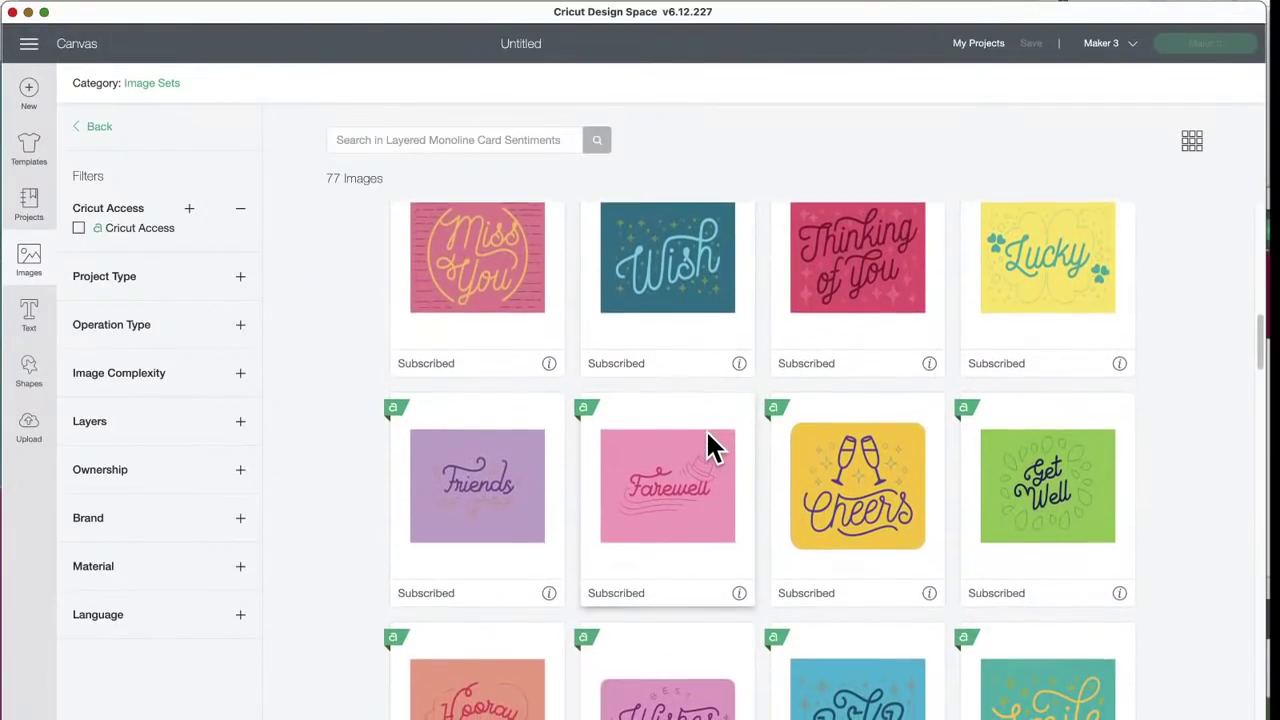
scroll(708, 445, "down", 4)
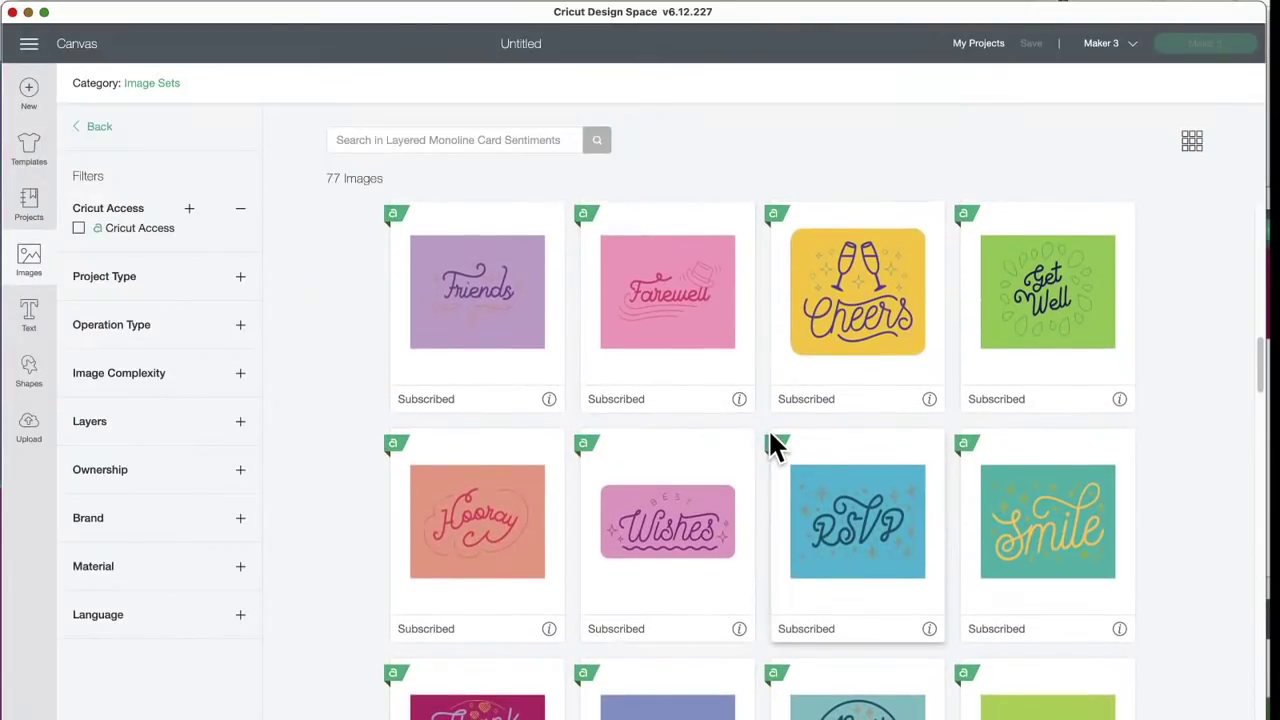
scroll(775, 445, "down", 2)
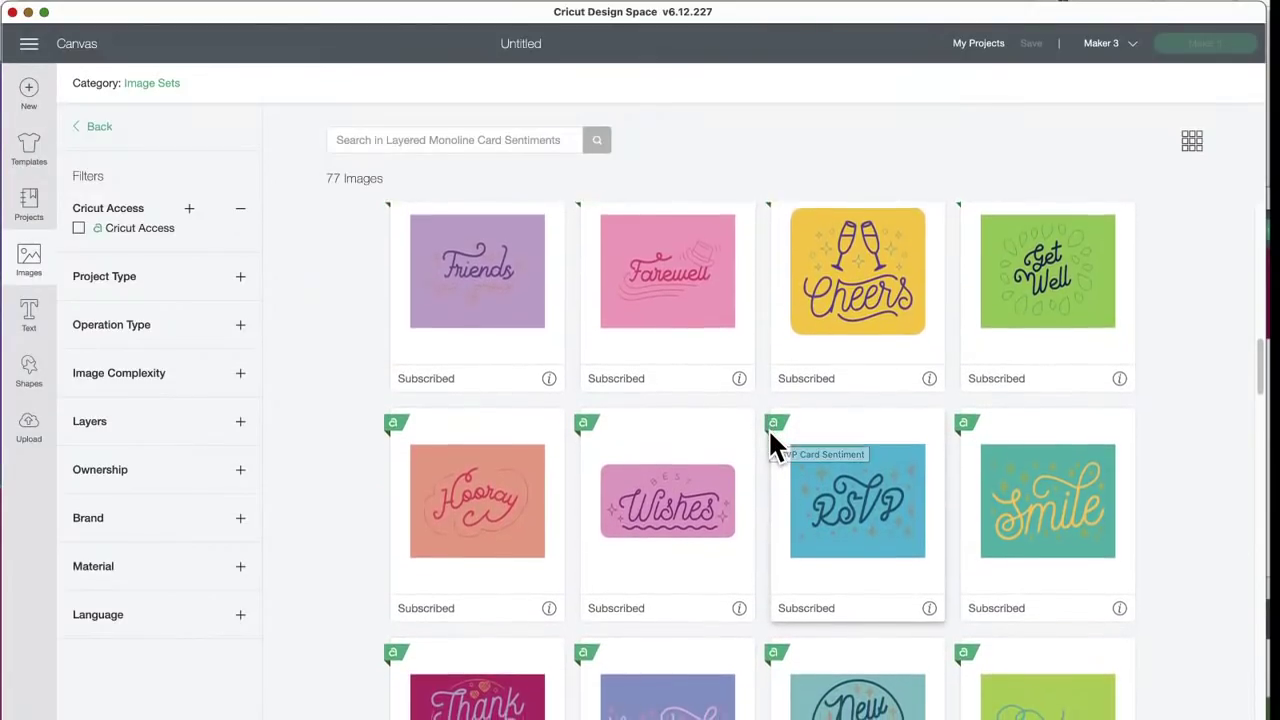
scroll(775, 445, "down", 2)
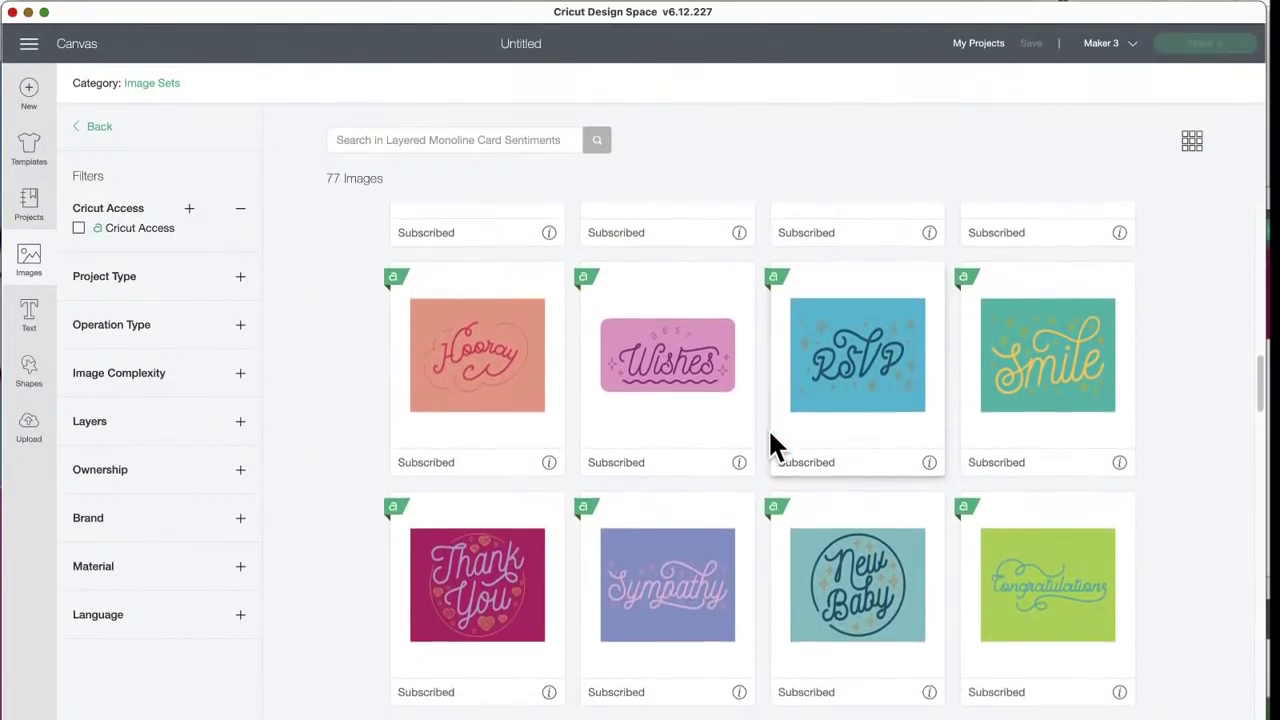
scroll(805, 445, "down", 1)
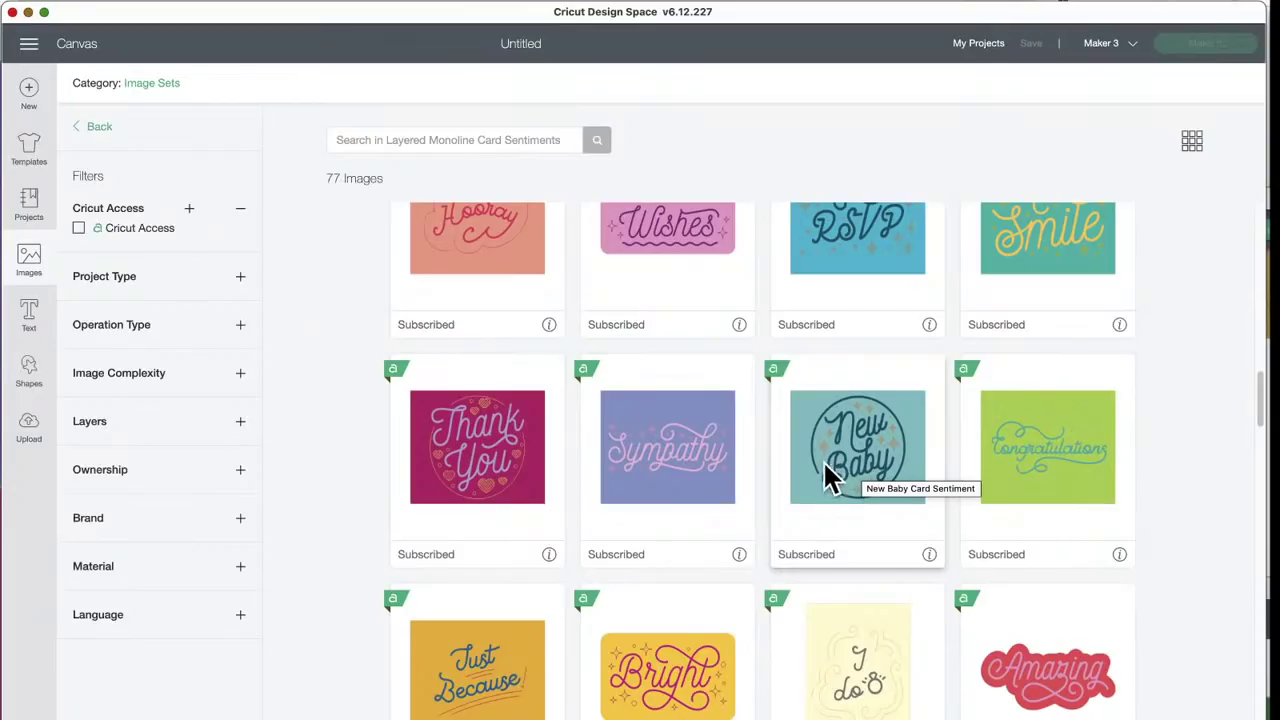
scroll(781, 498, "down", 1)
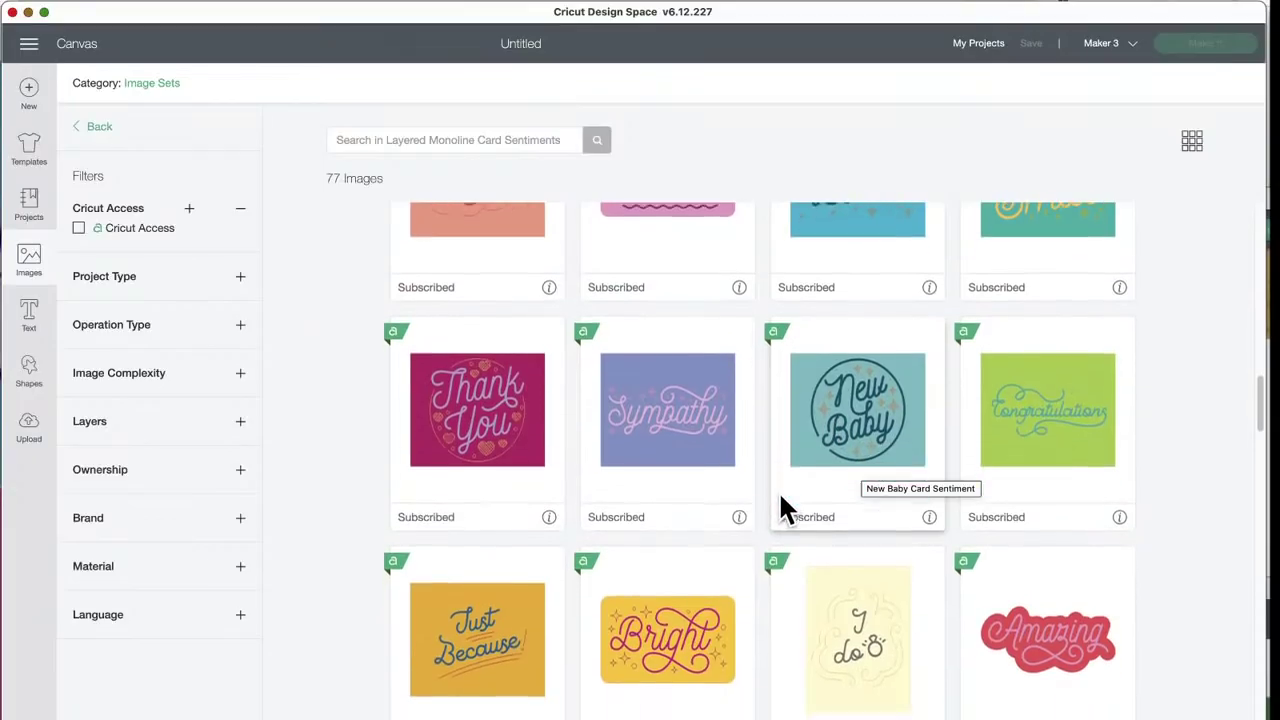
left_click(488, 405)
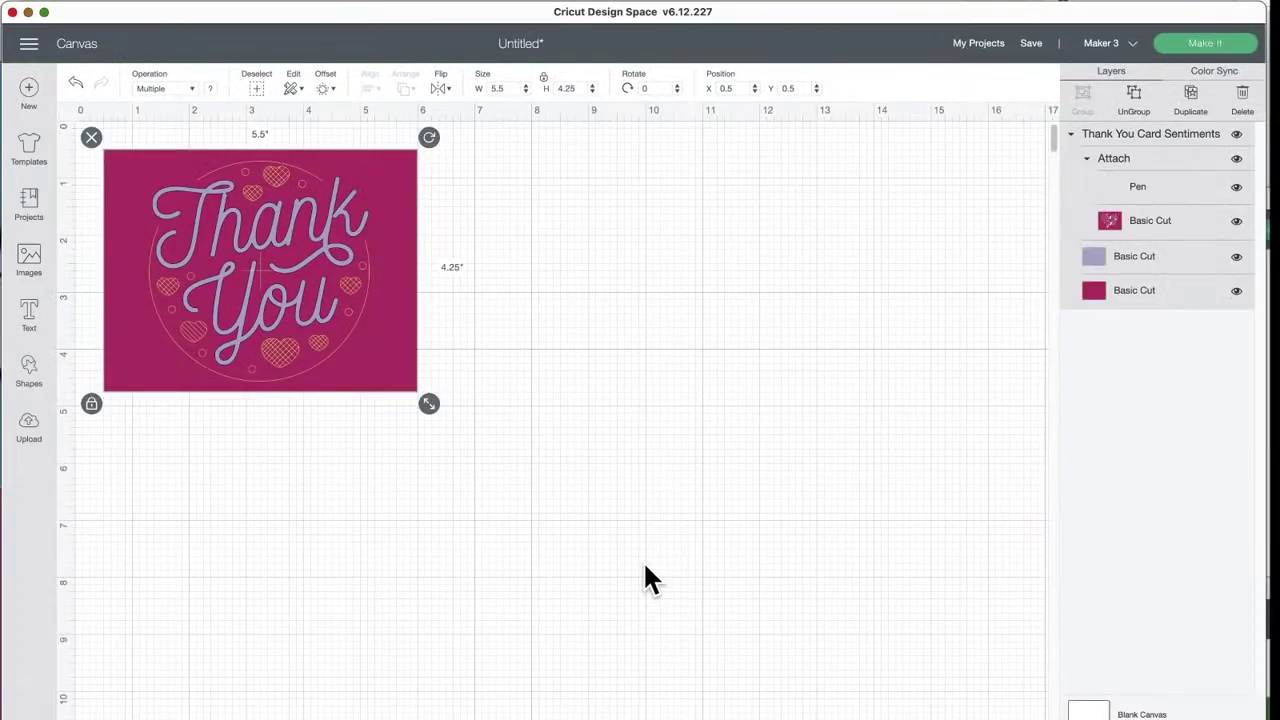
left_click_drag(281, 288, 469, 388)
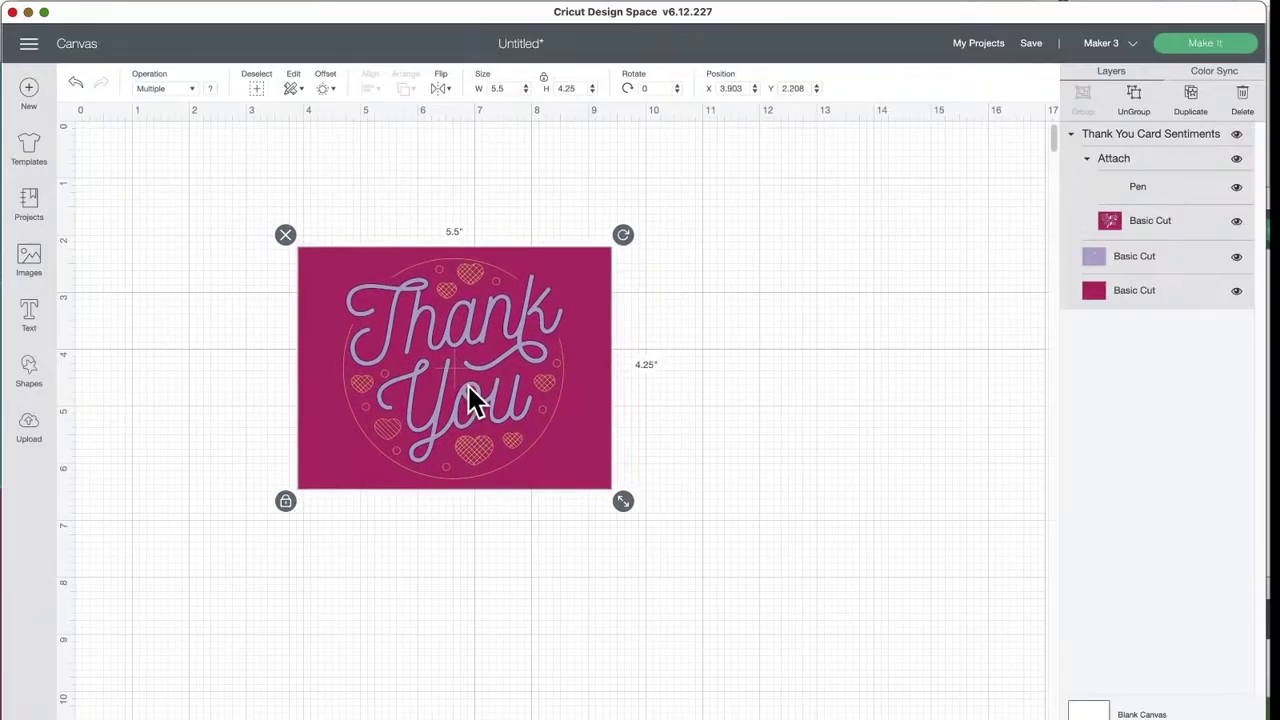
Step: Ungroup the Thank You card design and detach its pen layer from the magenta cut layer
left_click(1135, 110)
mouse_move(603, 354)
left_mouse_down()
mouse_move(711, 343)
mouse_move(922, 353)
mouse_move(590, 338)
left_mouse_up()
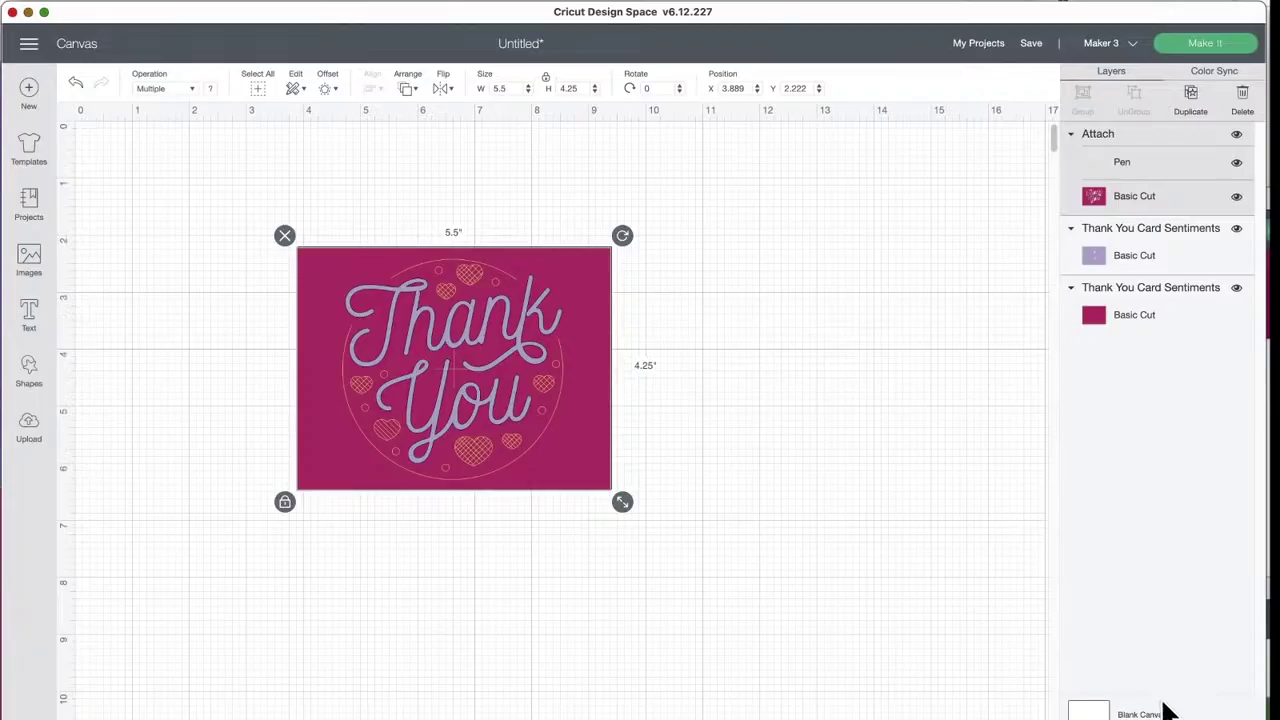
left_click(1100, 718)
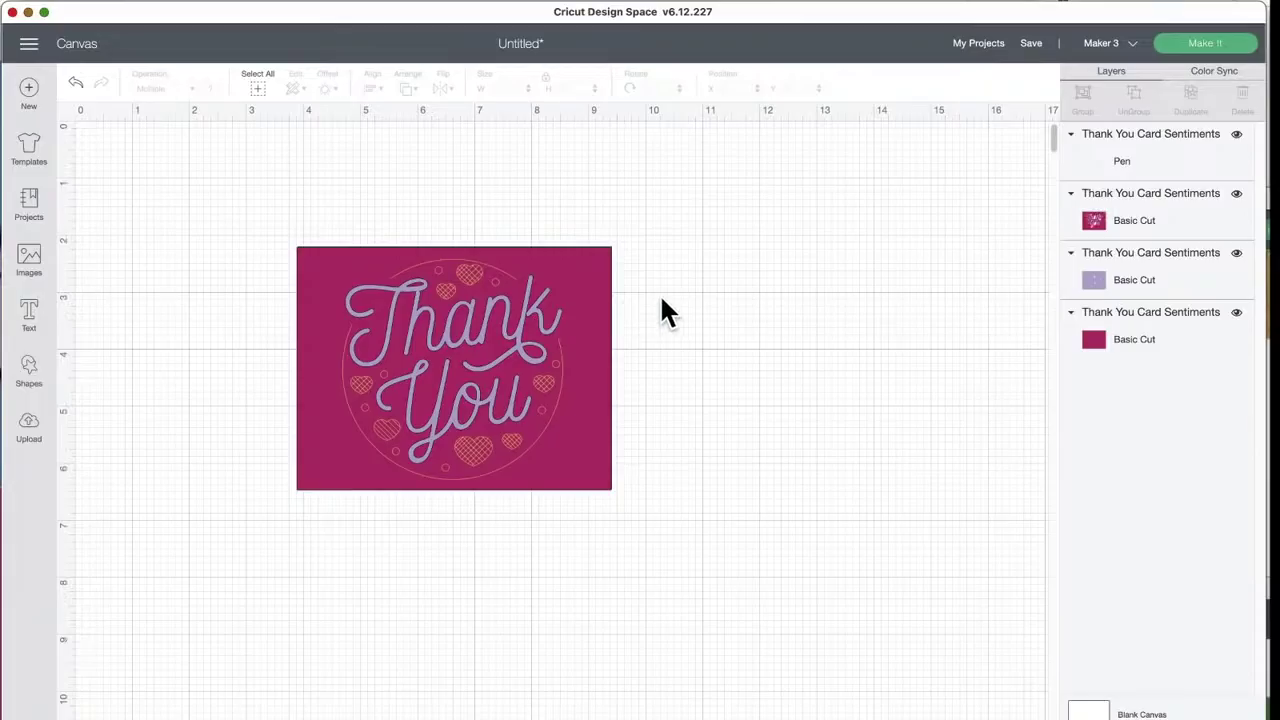
Step: Hide and re-show the bottommost magenta layer to examine the letter cutouts in the Thank You card
left_click_drag(677, 257, 630, 285)
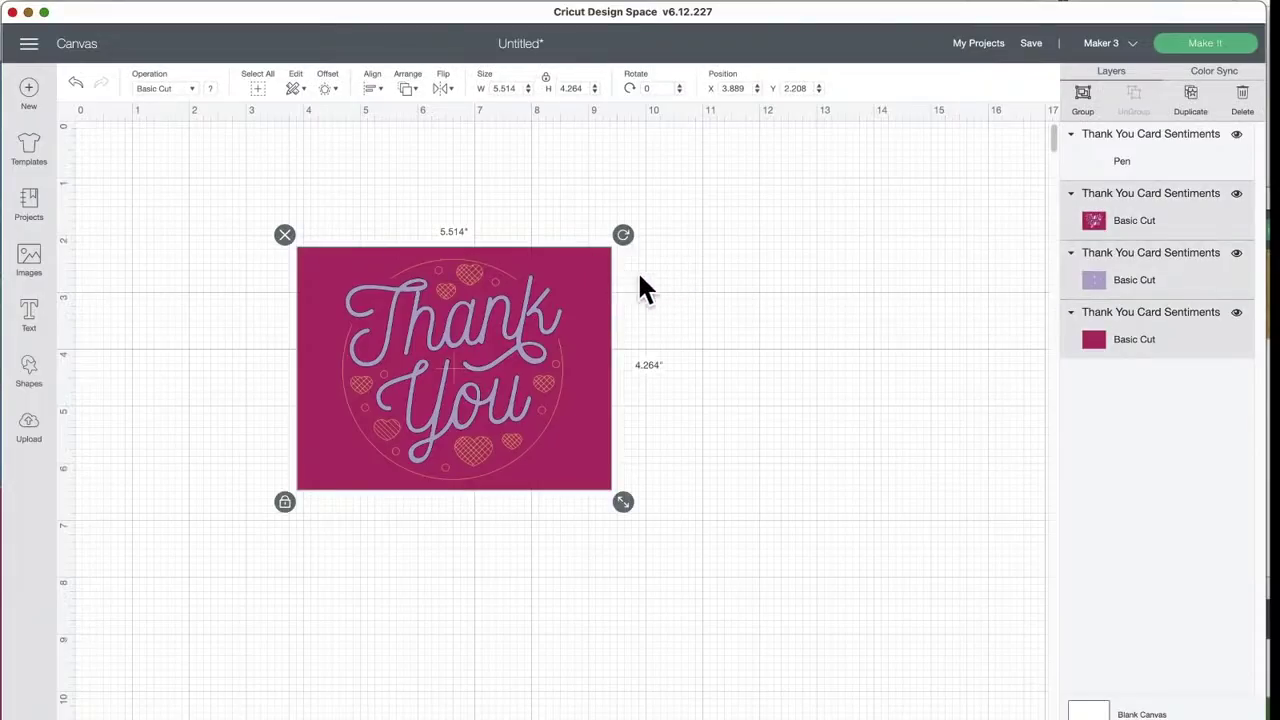
left_click(790, 408)
left_click(576, 276)
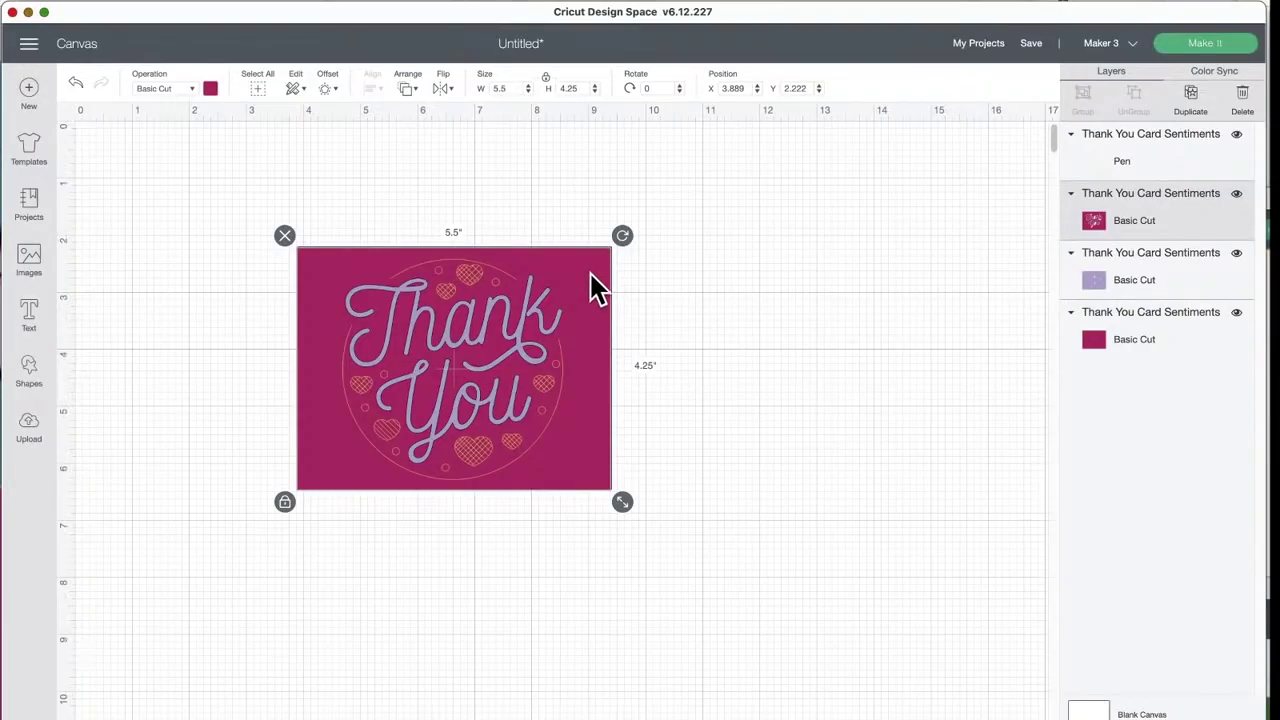
left_click(1105, 335)
left_click(1235, 313)
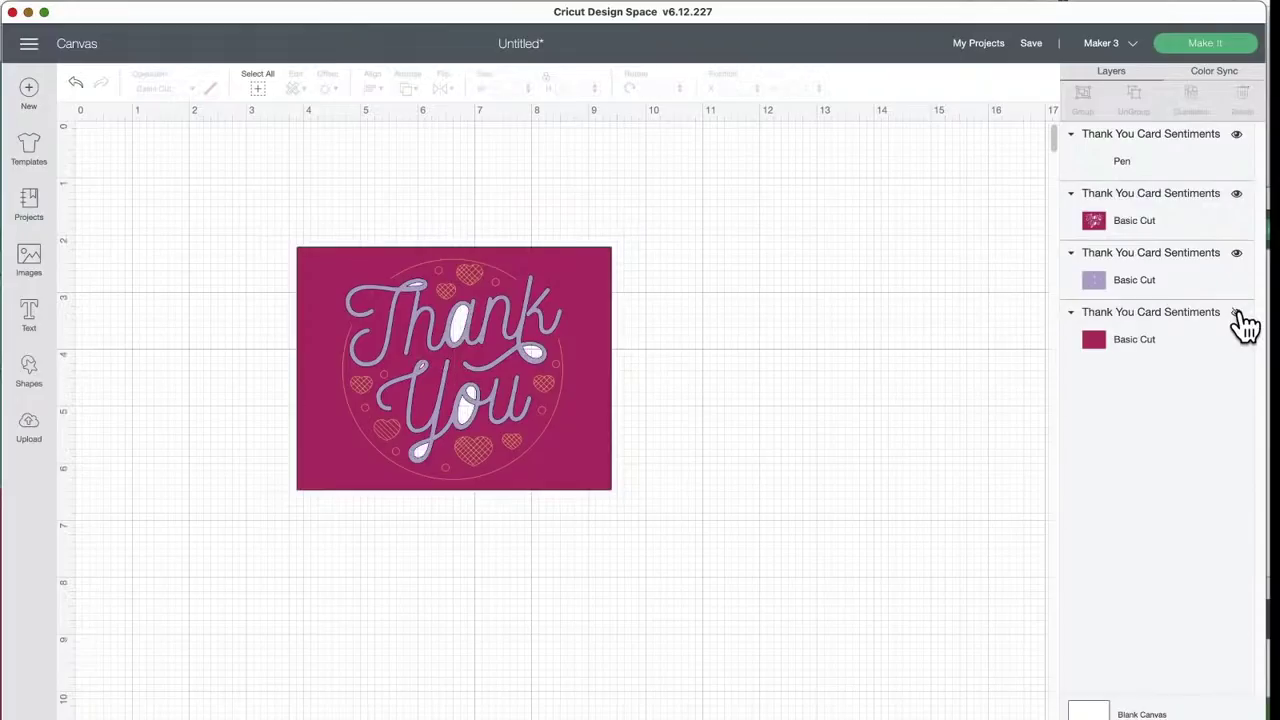
left_click(1236, 314)
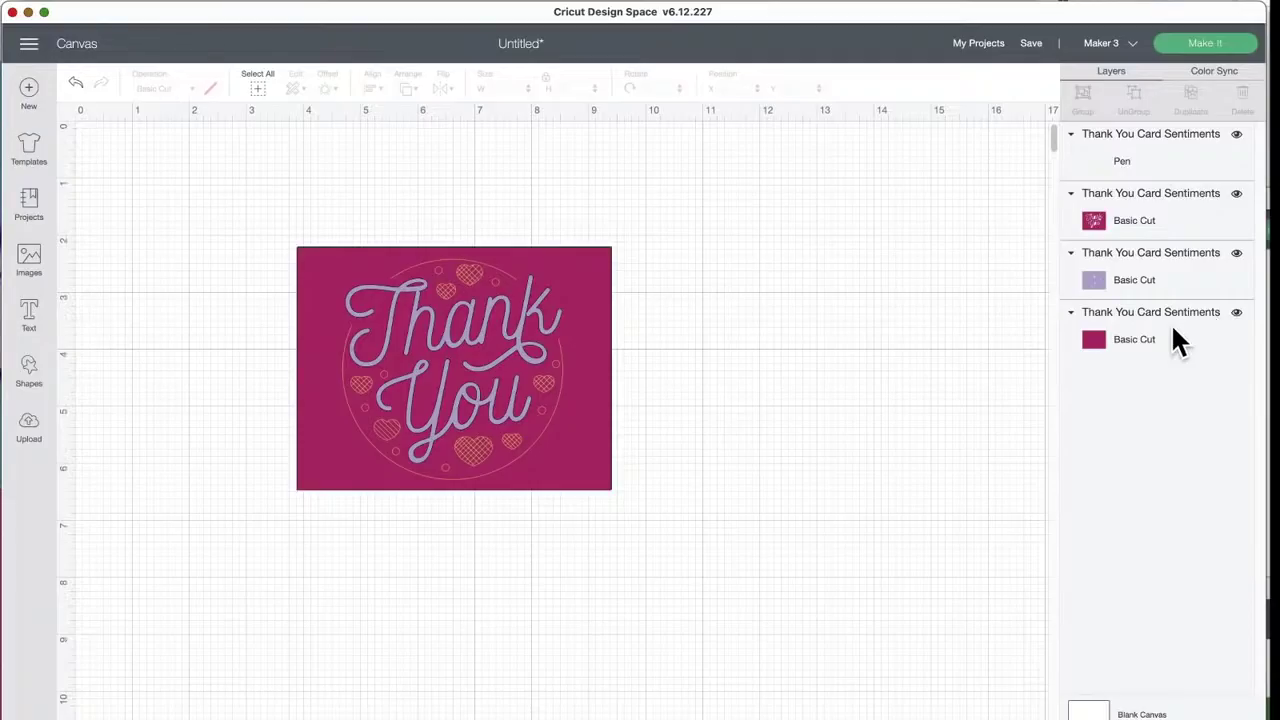
Step: Move the pen drawing to the right of the card and the magenta Thank You cut layer below it
left_click(1150, 282)
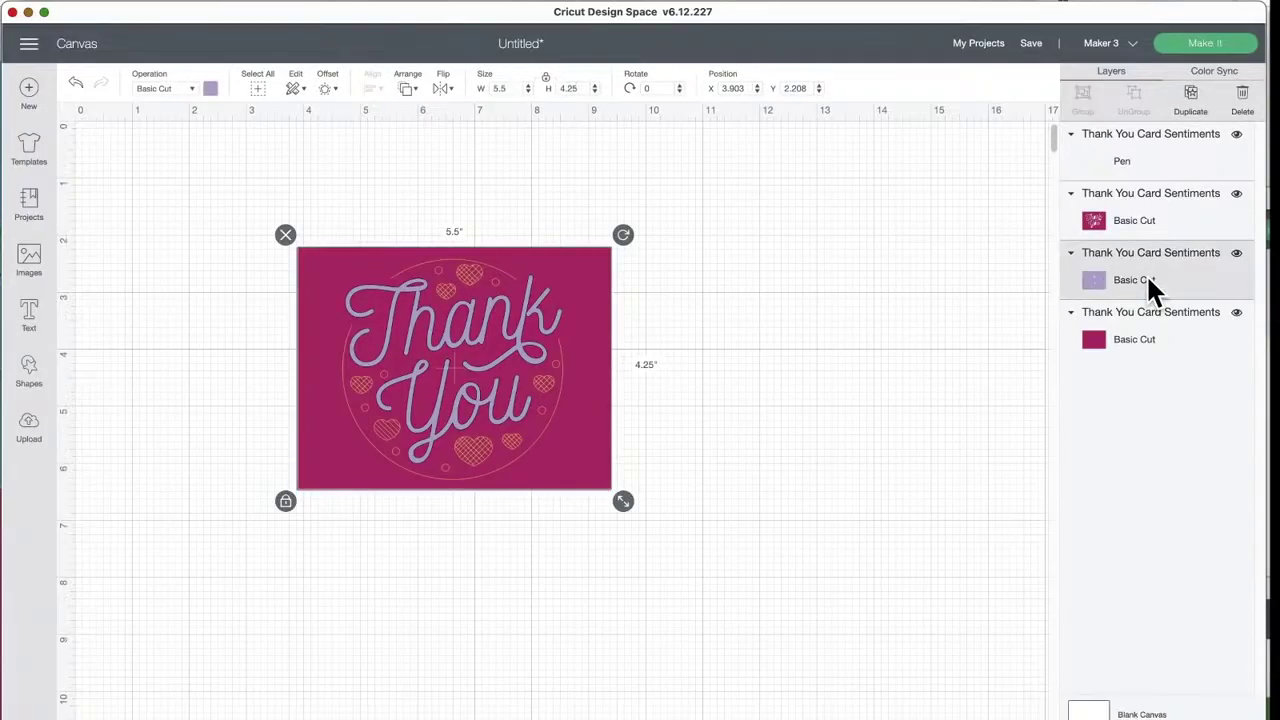
left_click_drag(553, 285, 851, 391)
left_click_drag(586, 294, 654, 597)
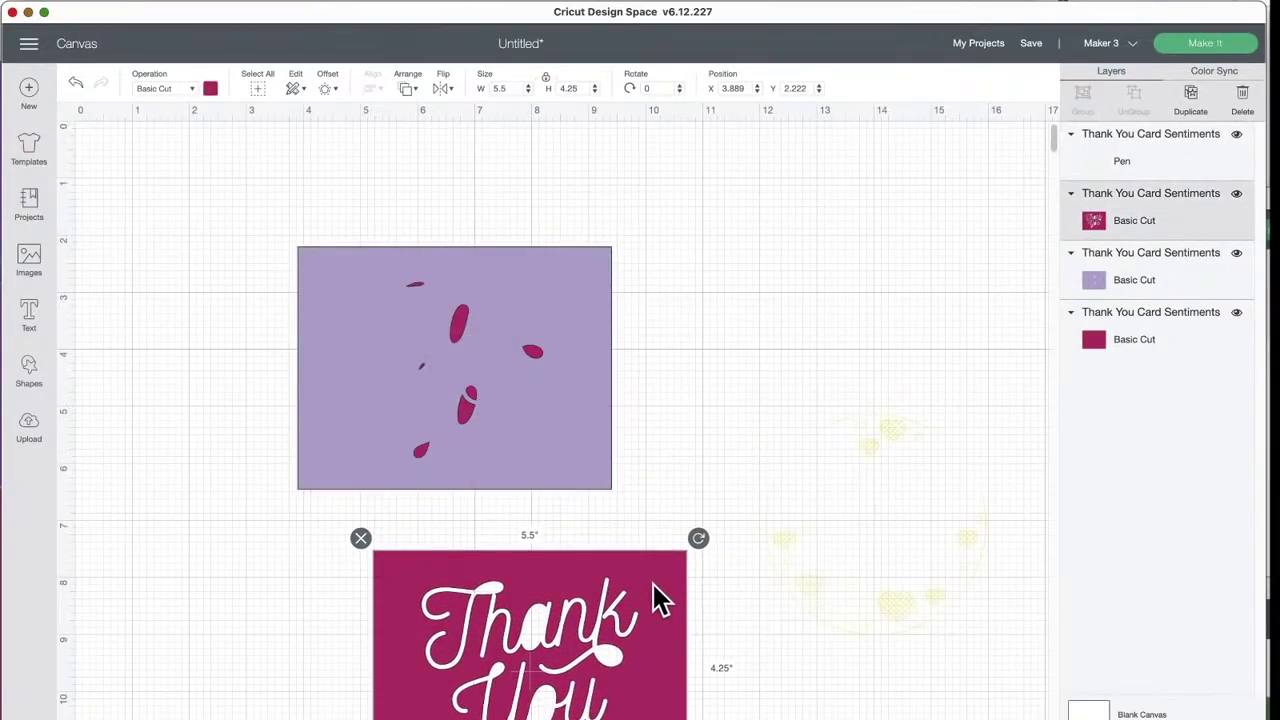
Step: Slice the lavender layer with the magenta layer beneath it
left_click(546, 294)
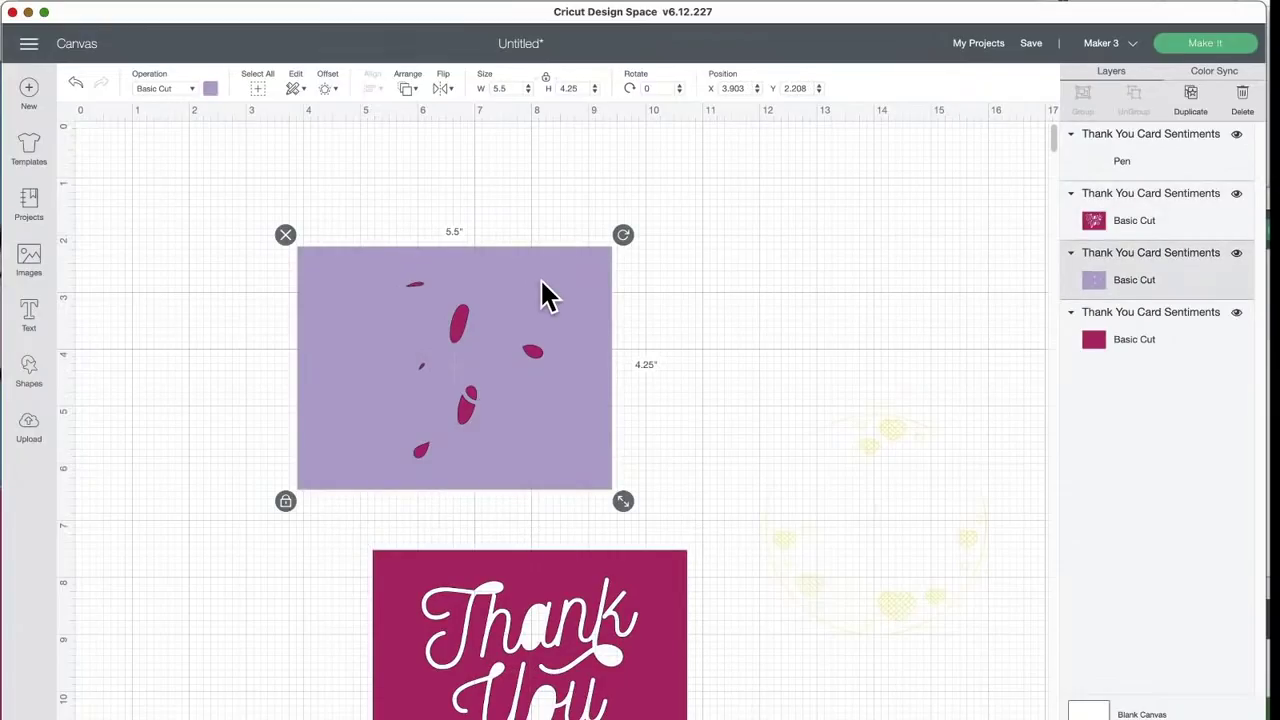
left_click_drag(677, 280, 537, 305)
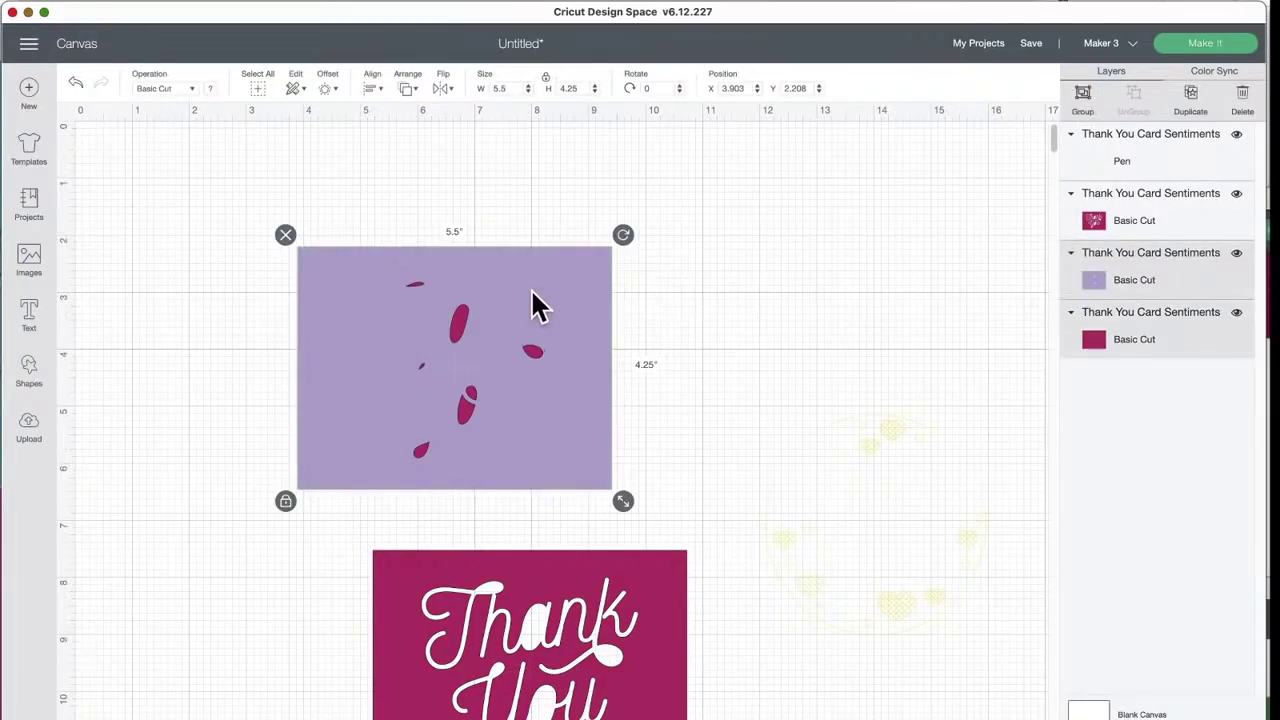
left_click(1090, 715)
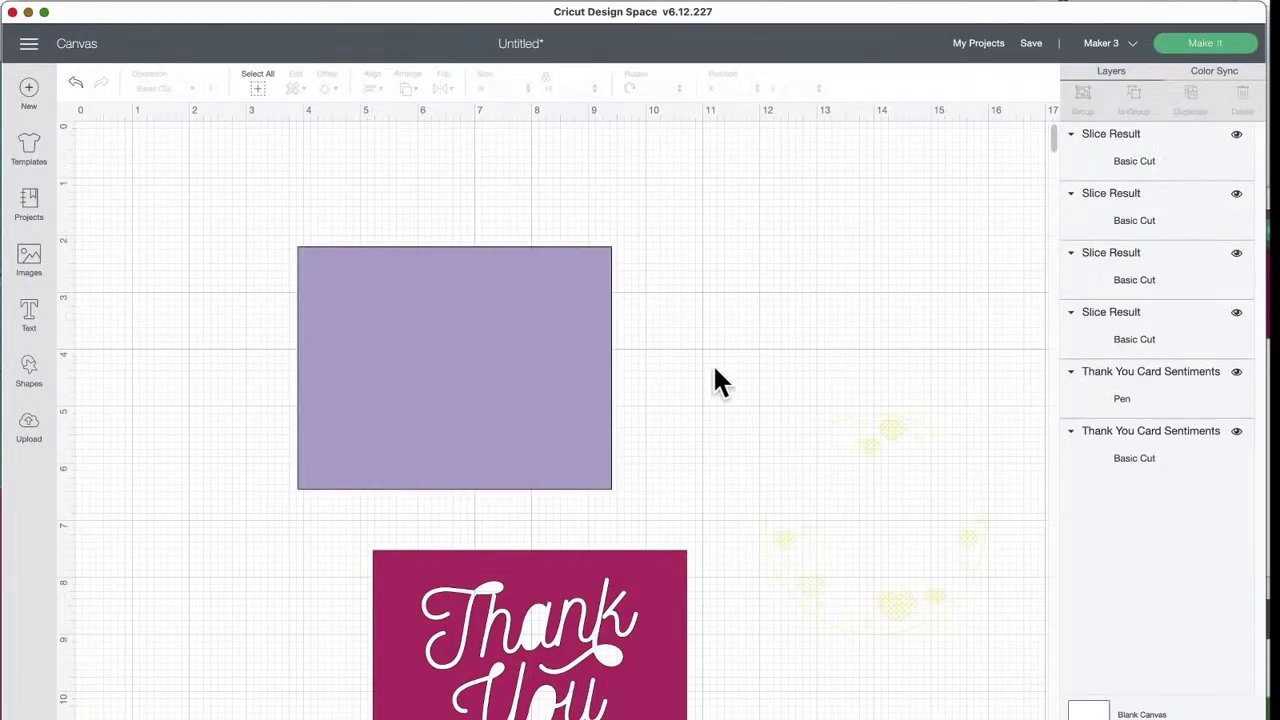
Step: Move the solid lavender slice to the right of the stack and the perforated lavender slice to about X 3.5, Y 0.4 in
left_click_drag(578, 345, 923, 320)
left_click(577, 329)
left_click_drag(577, 329, 385, 440)
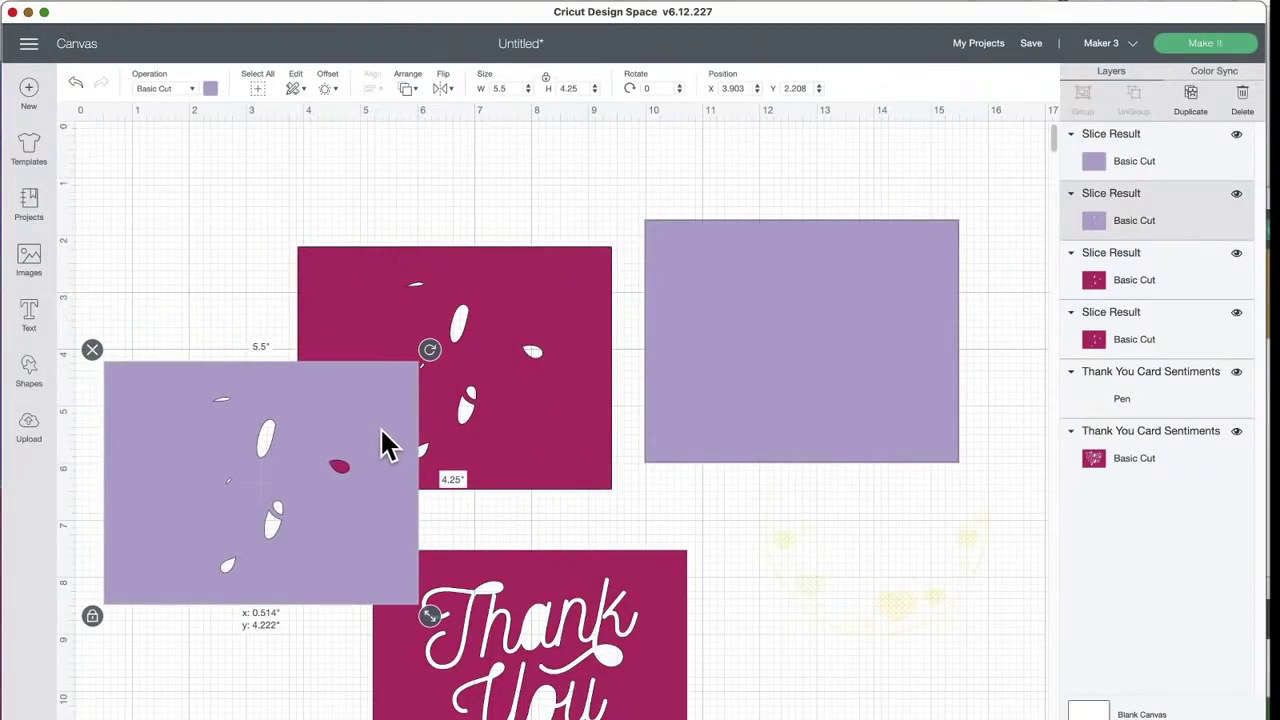
left_click_drag(385, 440, 551, 223)
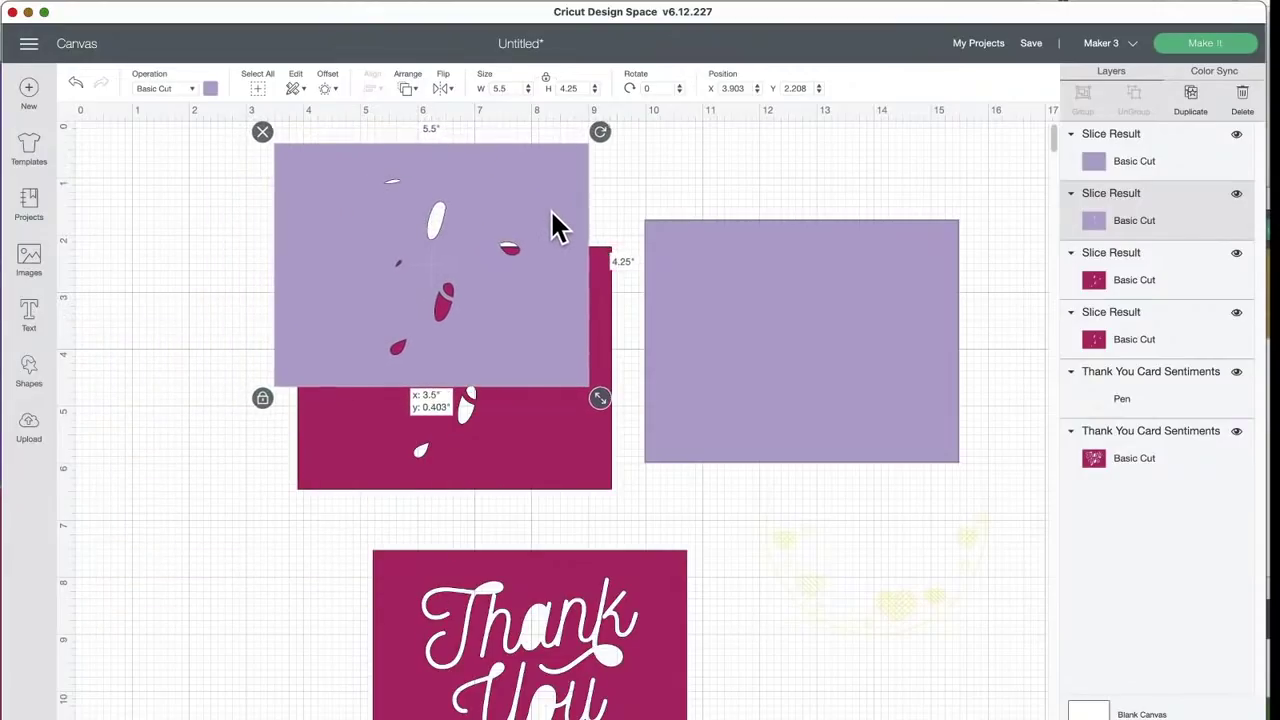
Step: Hide the outer rectangle contour of the perforated lavender slice and fit the remaining letter centres into the magenta Thank You cutout
left_click(1200, 718)
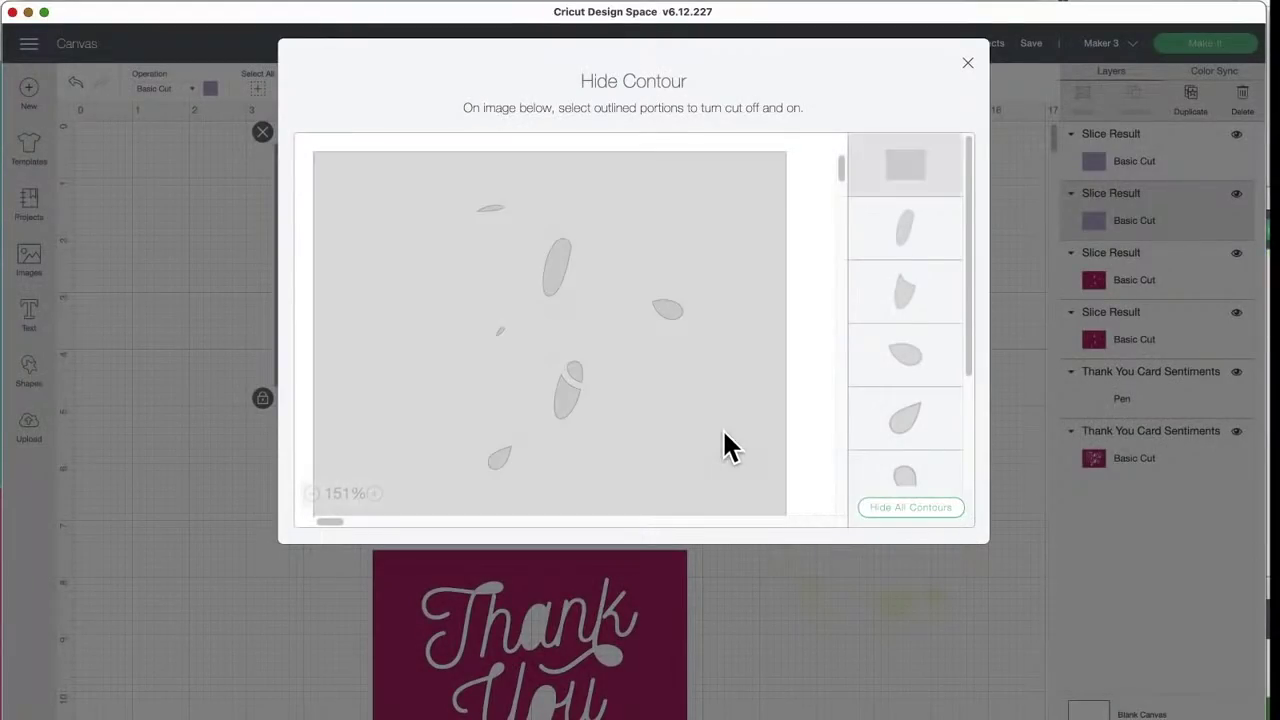
left_click(250, 470)
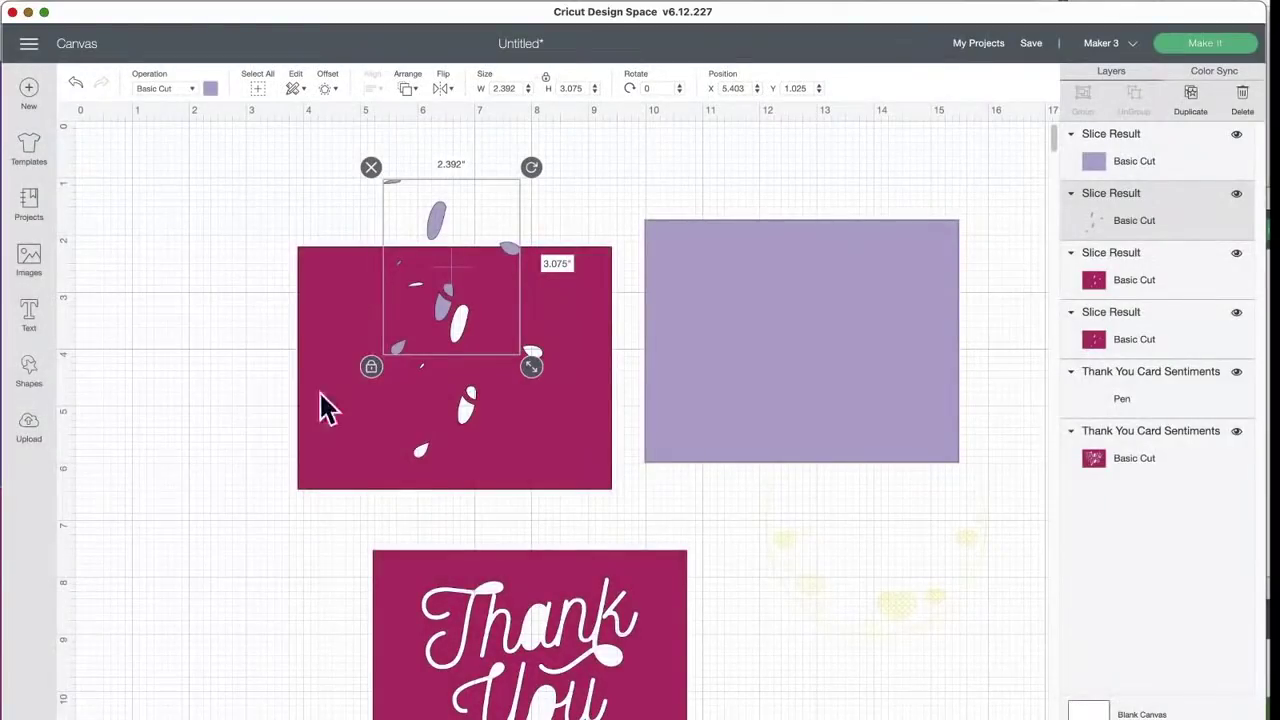
left_click_drag(466, 314, 538, 707)
scroll(746, 630, "down", 2)
scroll(746, 630, "down", 1)
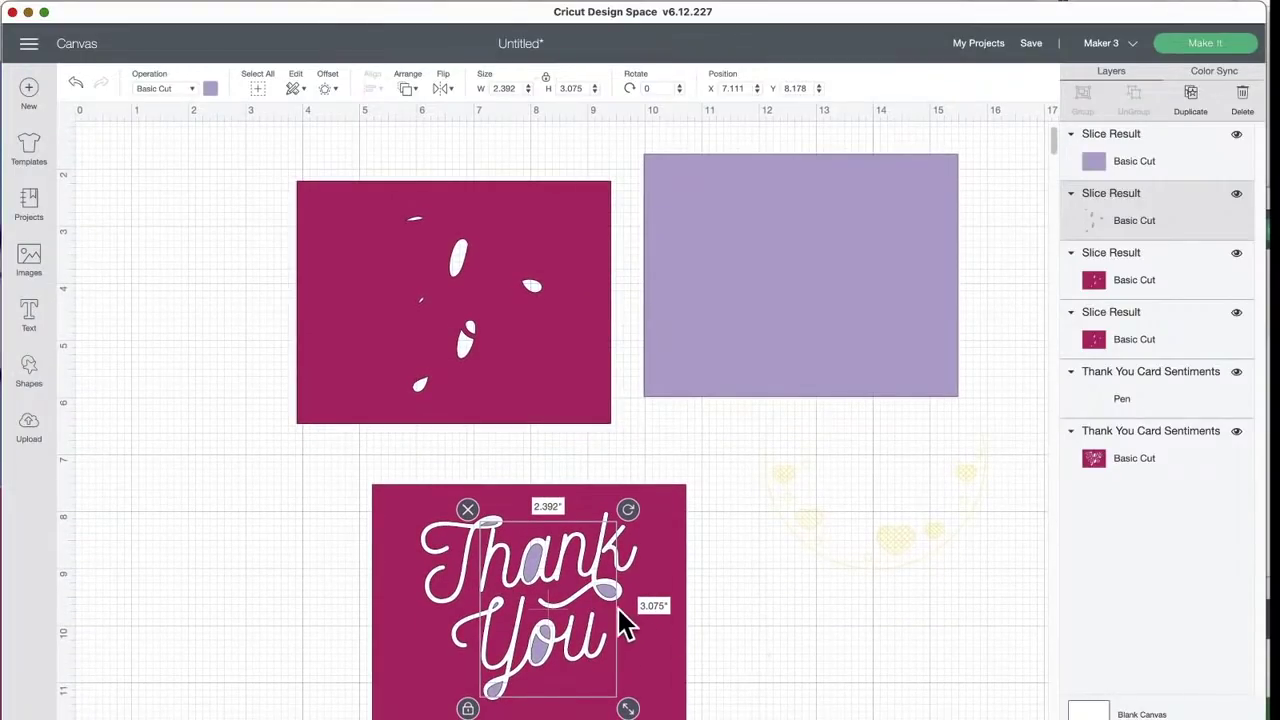
left_click_drag(609, 592, 608, 591)
Step: Weld the lavender letter centres to the magenta Thank You layer and move the welded card to about X 4.2, Y 7.4 in
left_click(294, 508)
left_click_drag(314, 498, 700, 705)
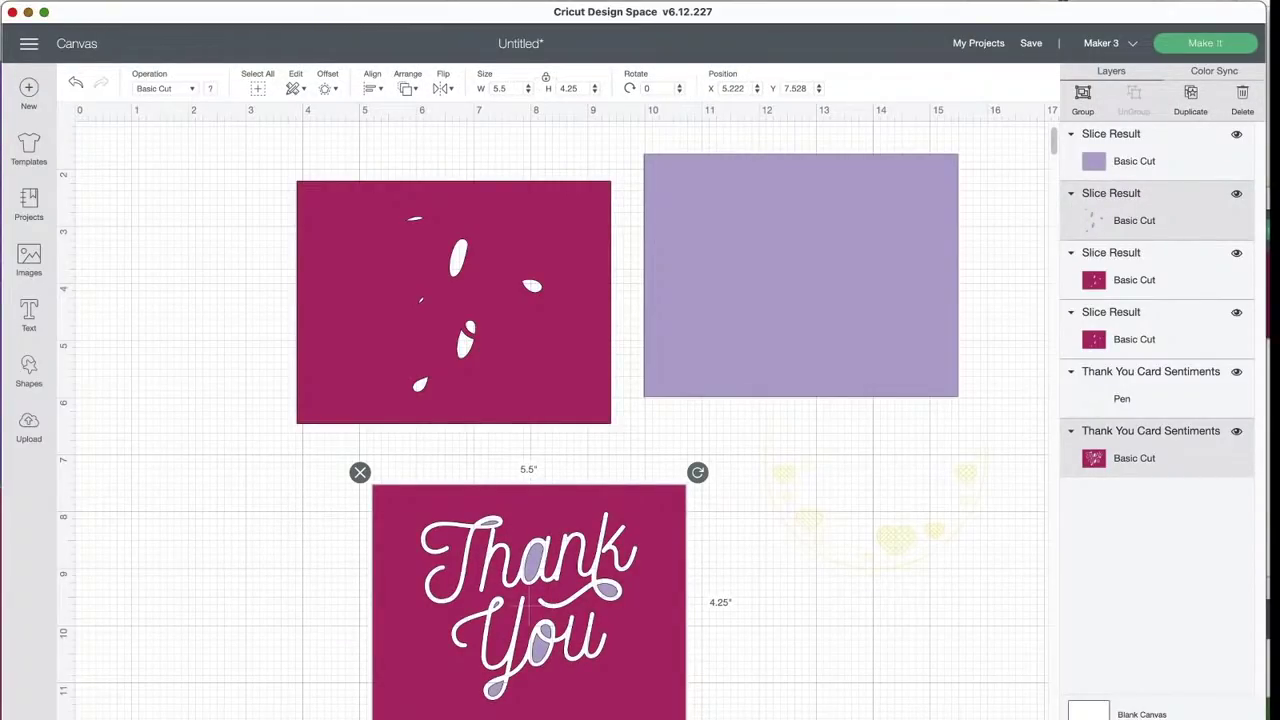
left_click_drag(648, 600, 588, 591)
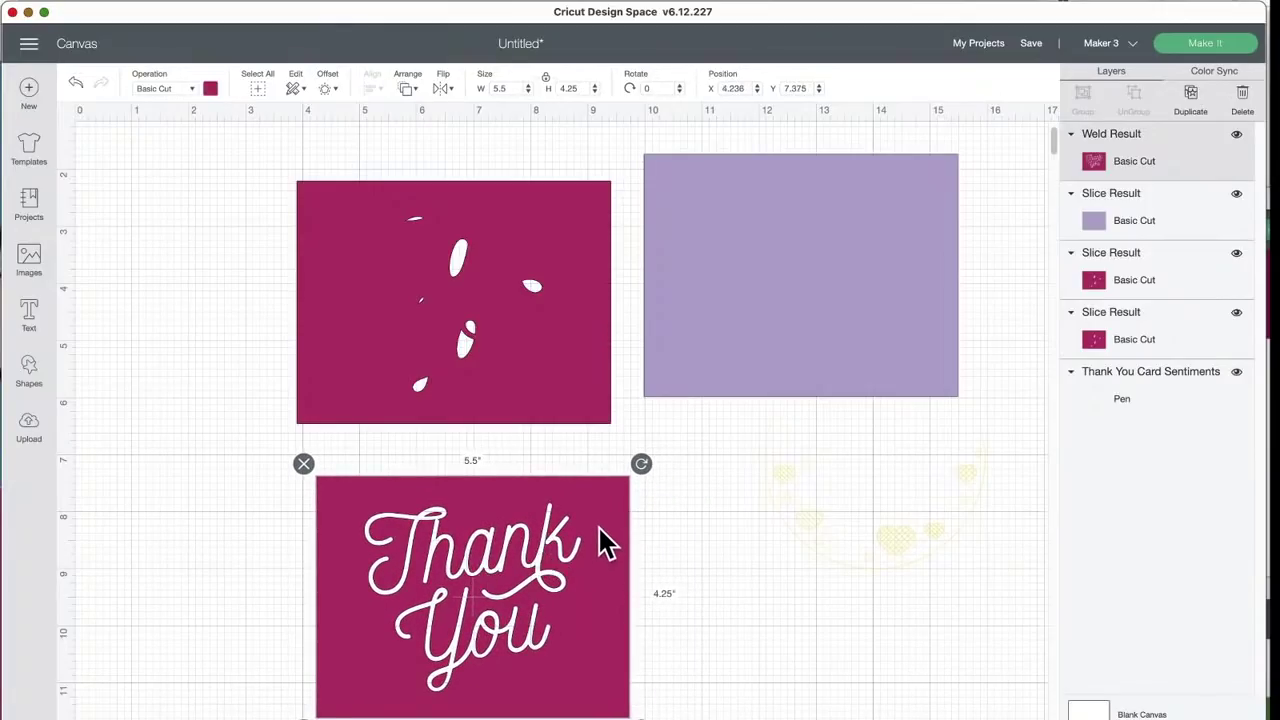
Step: Hide the outer rectangle contour of the welded magenta card and move the remaining Thank You lettering to about X 3.9, Y 7.7 in
left_click_drag(606, 537, 583, 543)
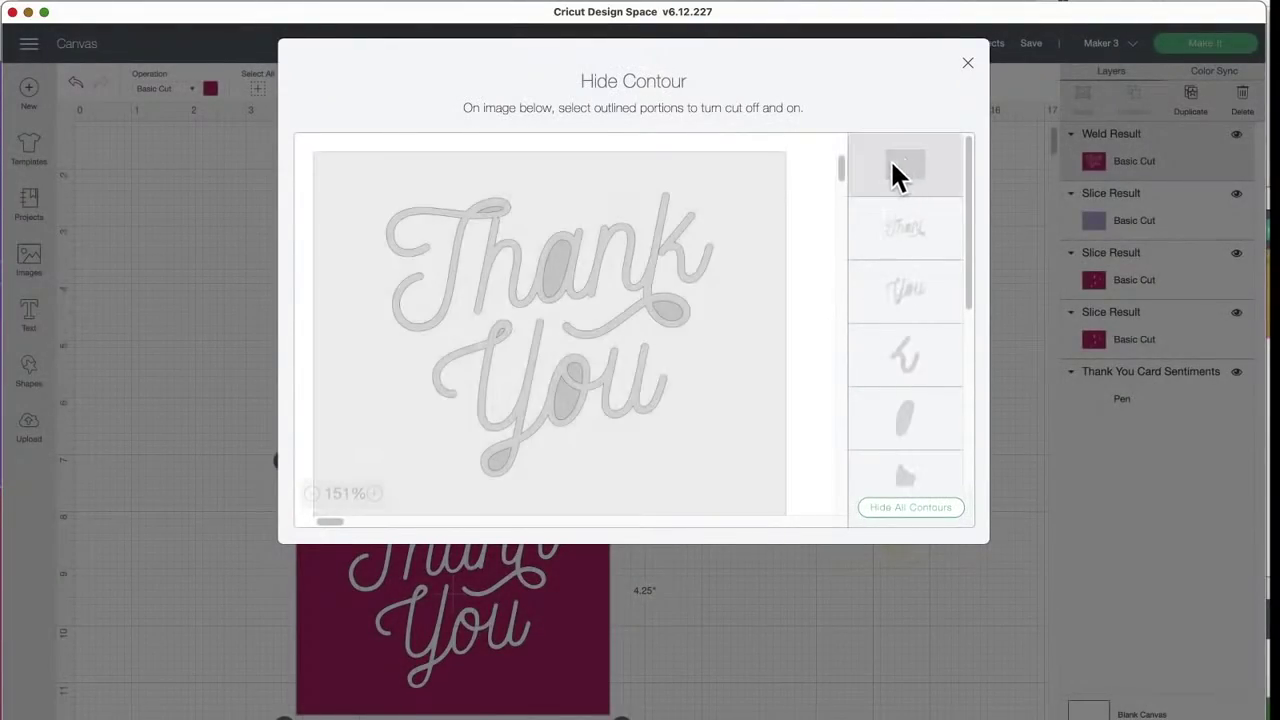
left_click(551, 266)
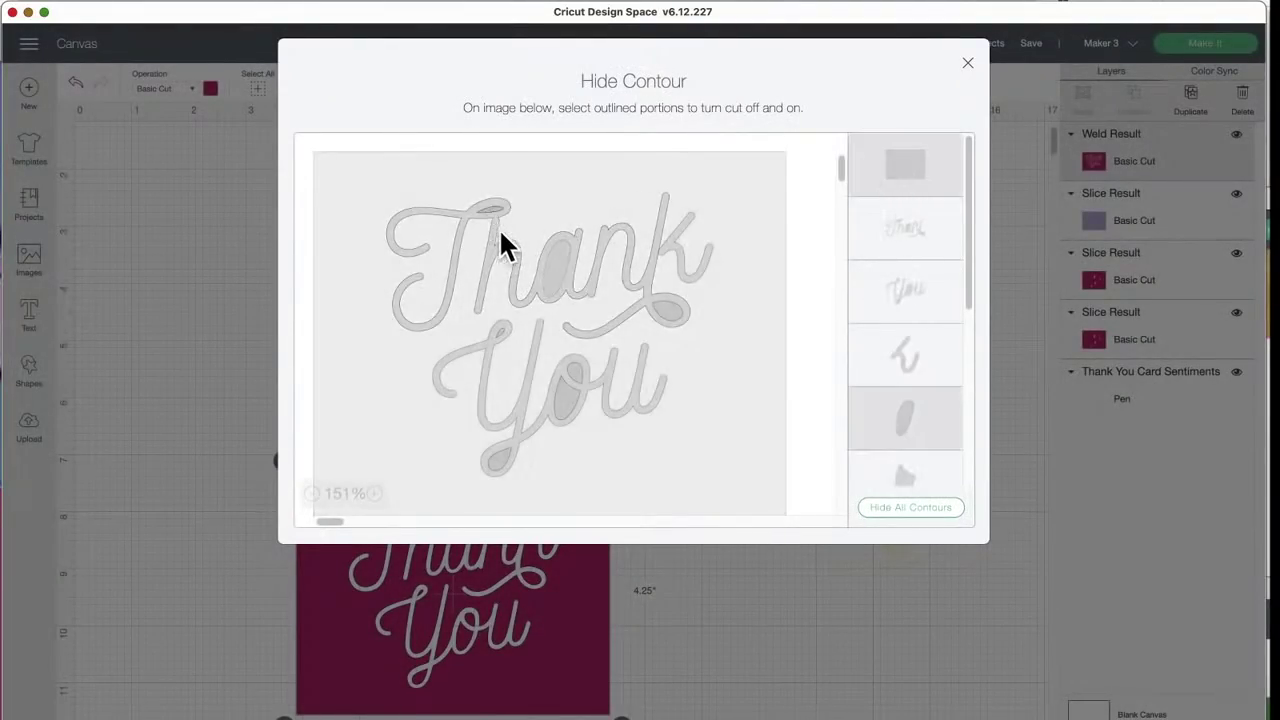
left_click(729, 661)
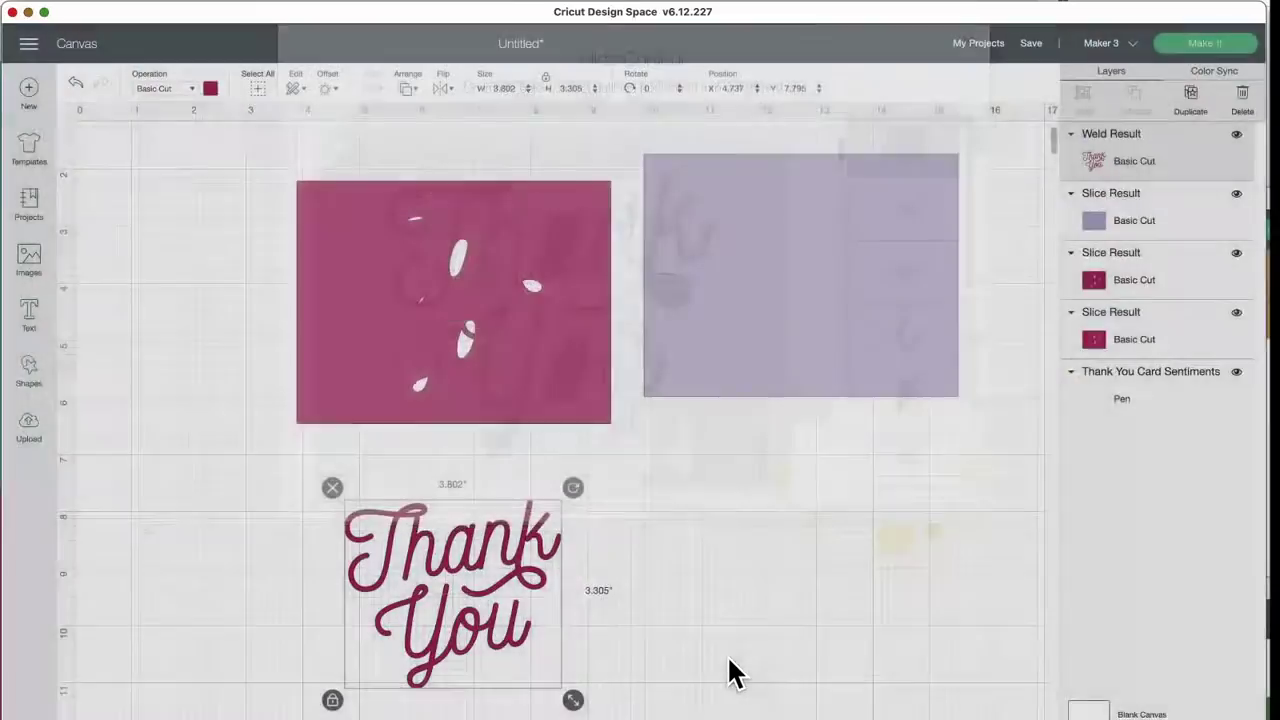
left_click_drag(529, 563, 478, 553)
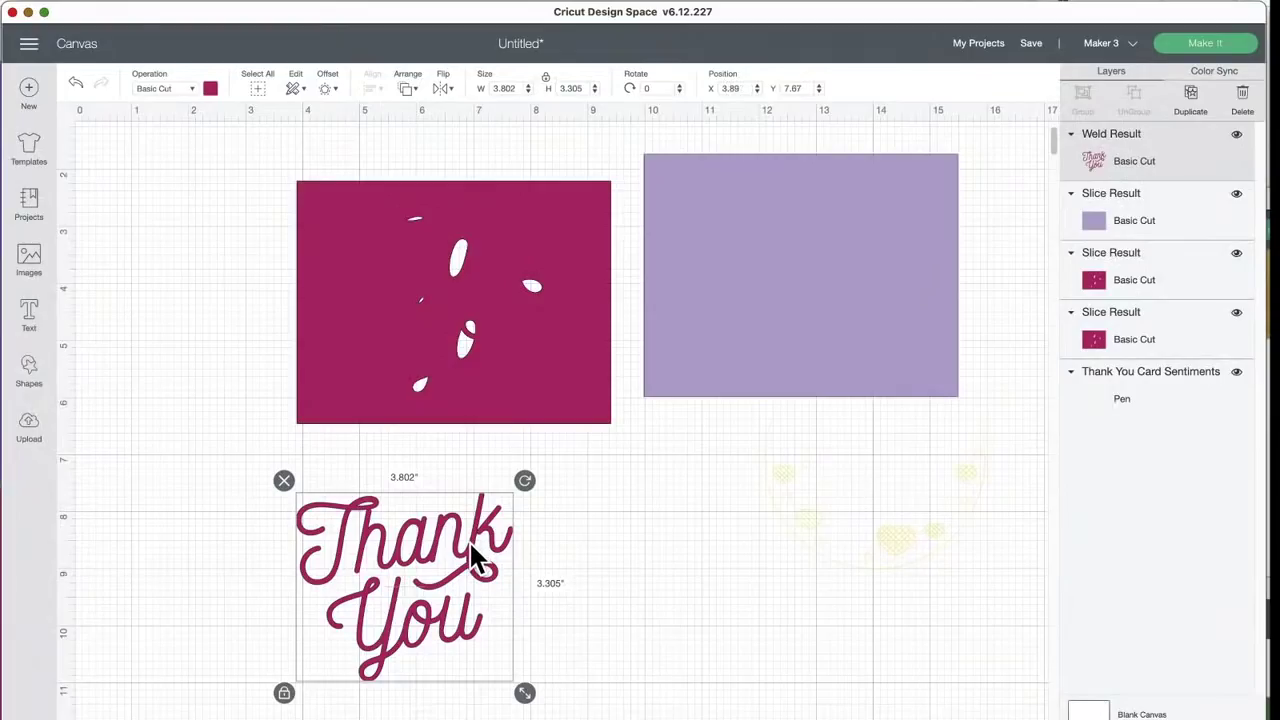
Step: Change the Thank You lettering to the Pen operation and create a -0.01 in offset with rounded corners inside its outline
left_click(190, 87)
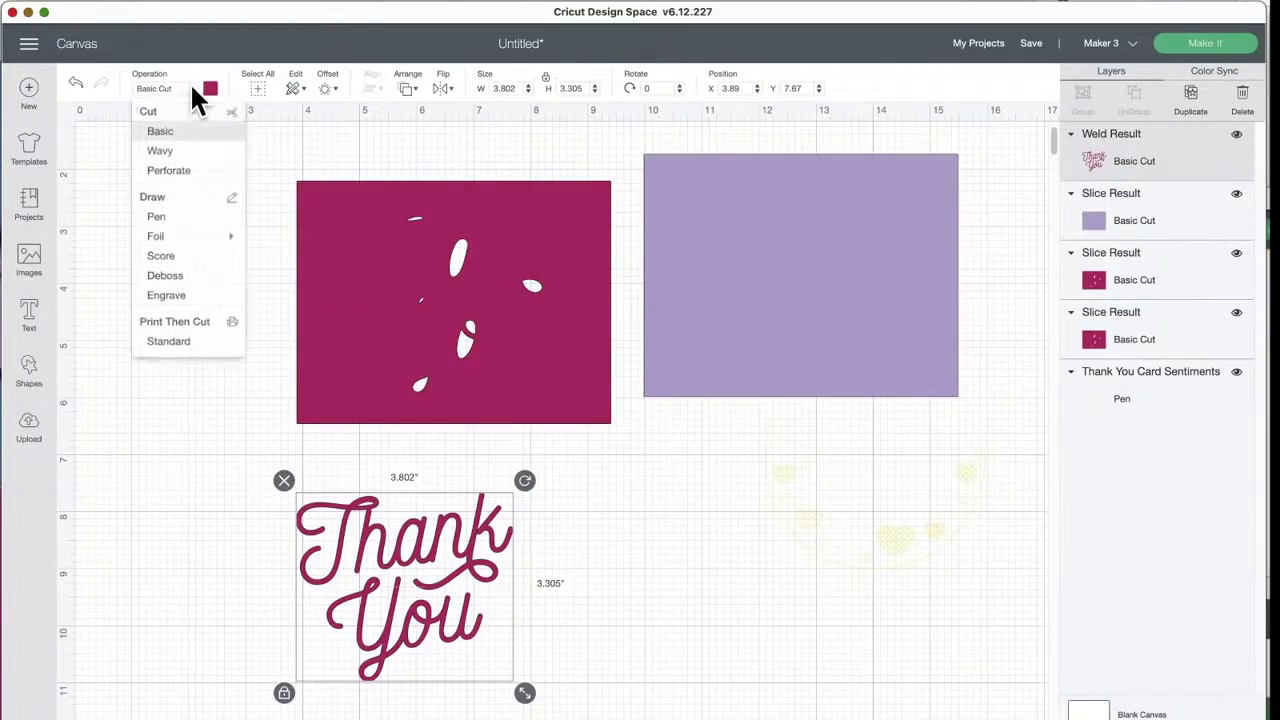
left_click(165, 222)
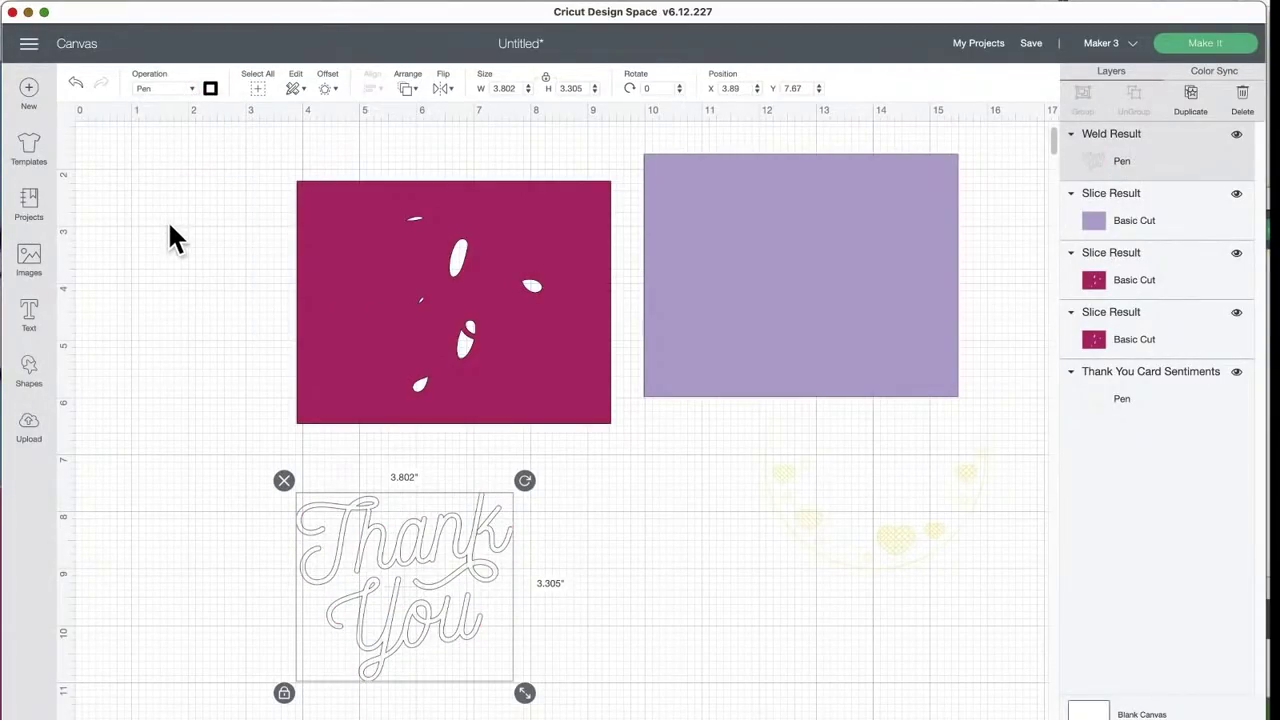
left_click(326, 89)
left_click_drag(307, 187, 286, 190)
left_click(400, 185)
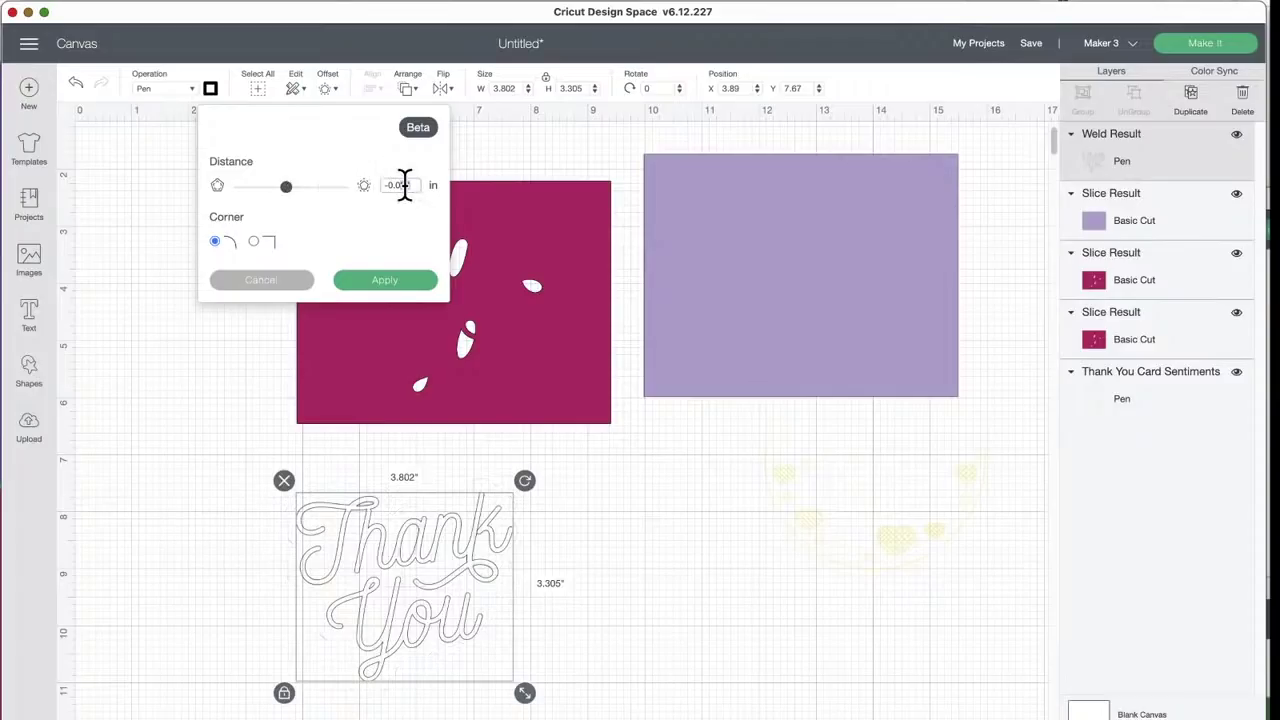
type("1")
left_click(396, 281)
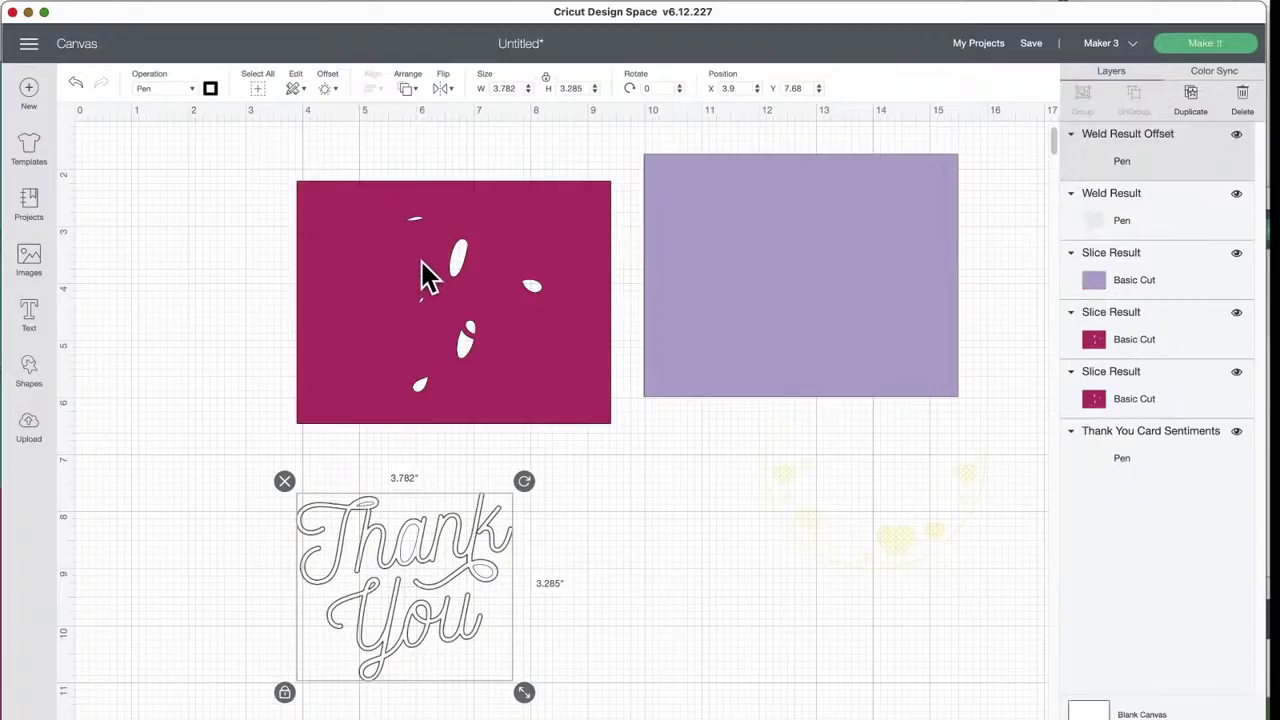
Step: Add four more nested -0.01 in offsets, each from the newest outline, to fill the Thank You letter strokes
left_click(327, 90)
left_click(325, 88)
left_click(368, 279)
left_click(327, 90)
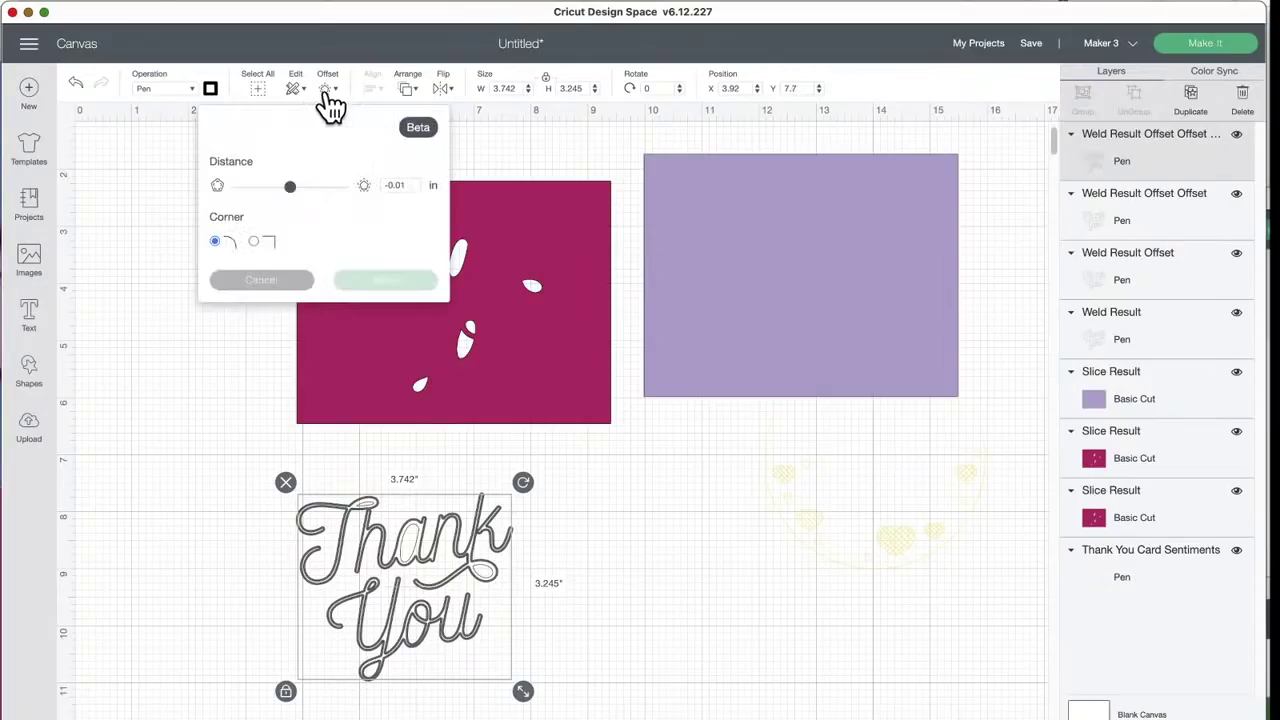
left_click(390, 275)
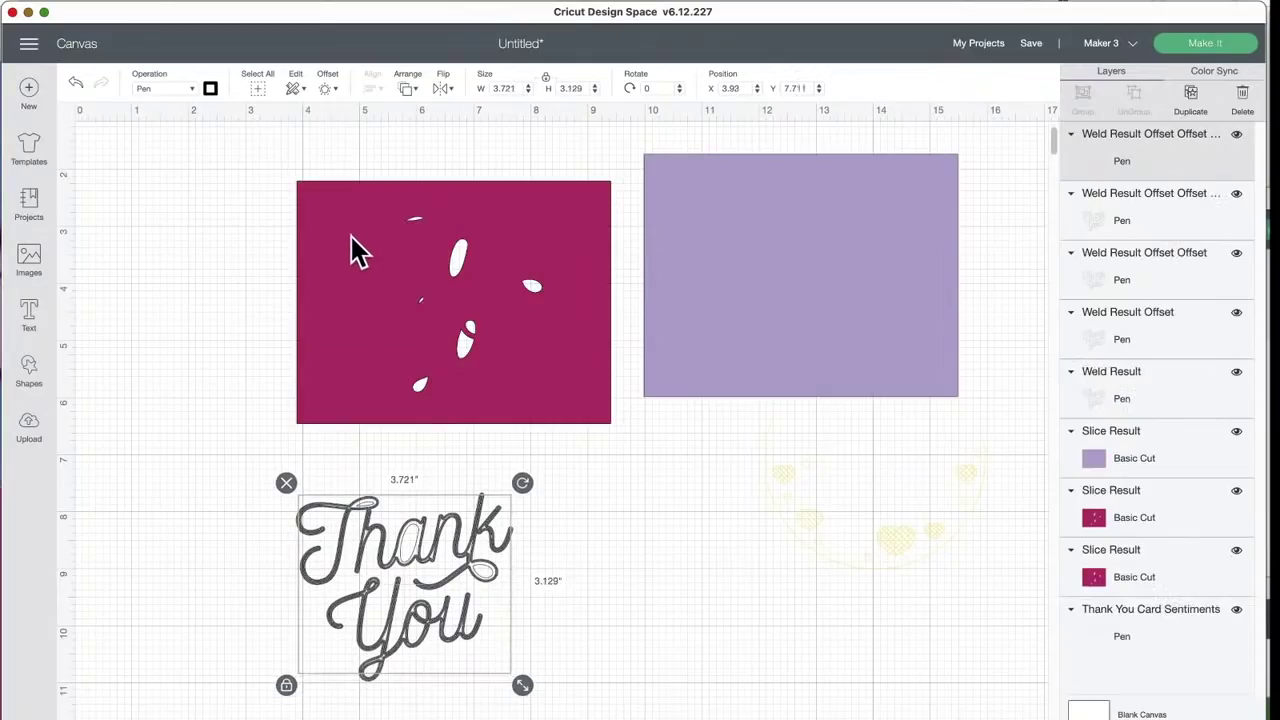
left_click(322, 92)
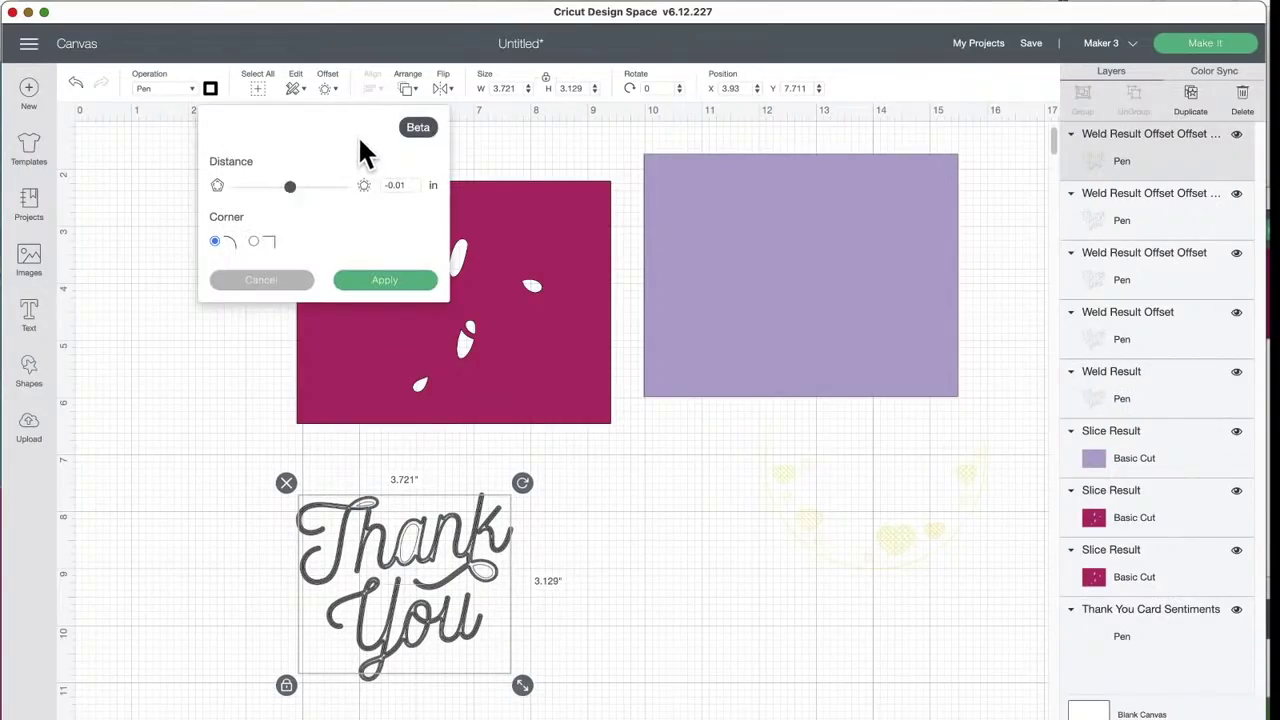
left_click(389, 284)
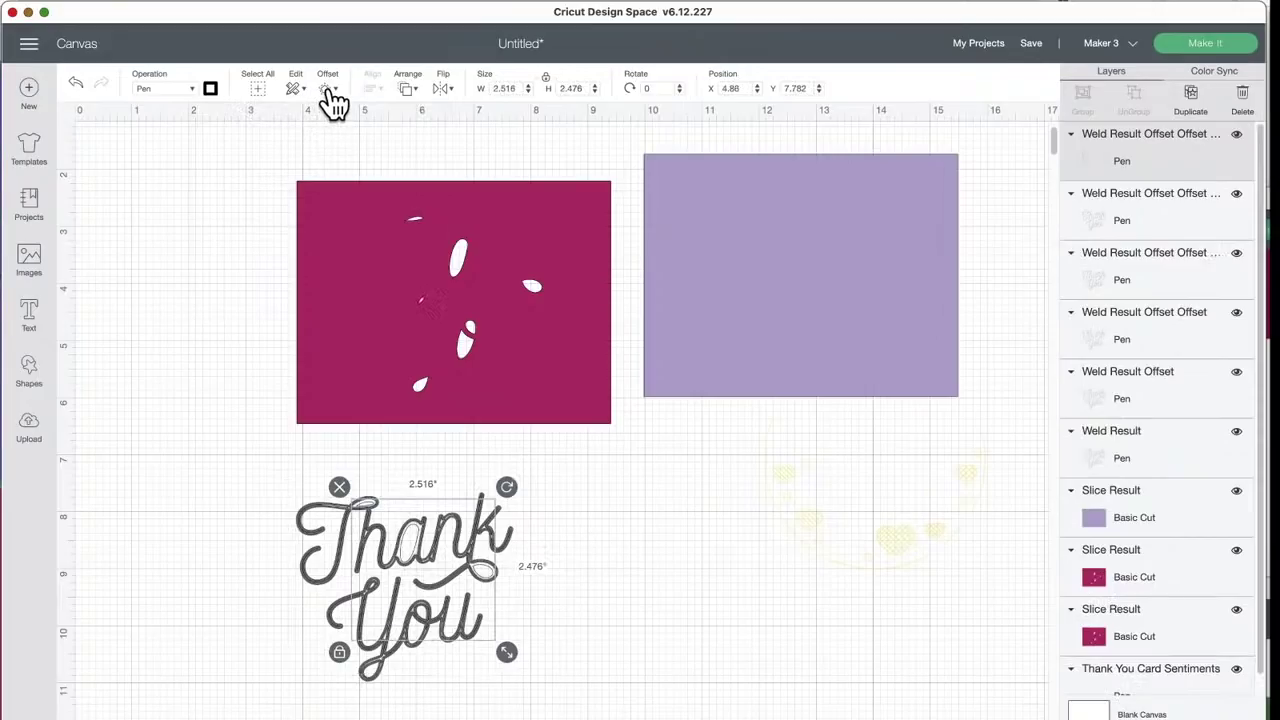
Step: Keep offsetting the newest outline by -0.01 in until nested lines also fill the enclosed letter centres
left_click(326, 92)
left_click(380, 284)
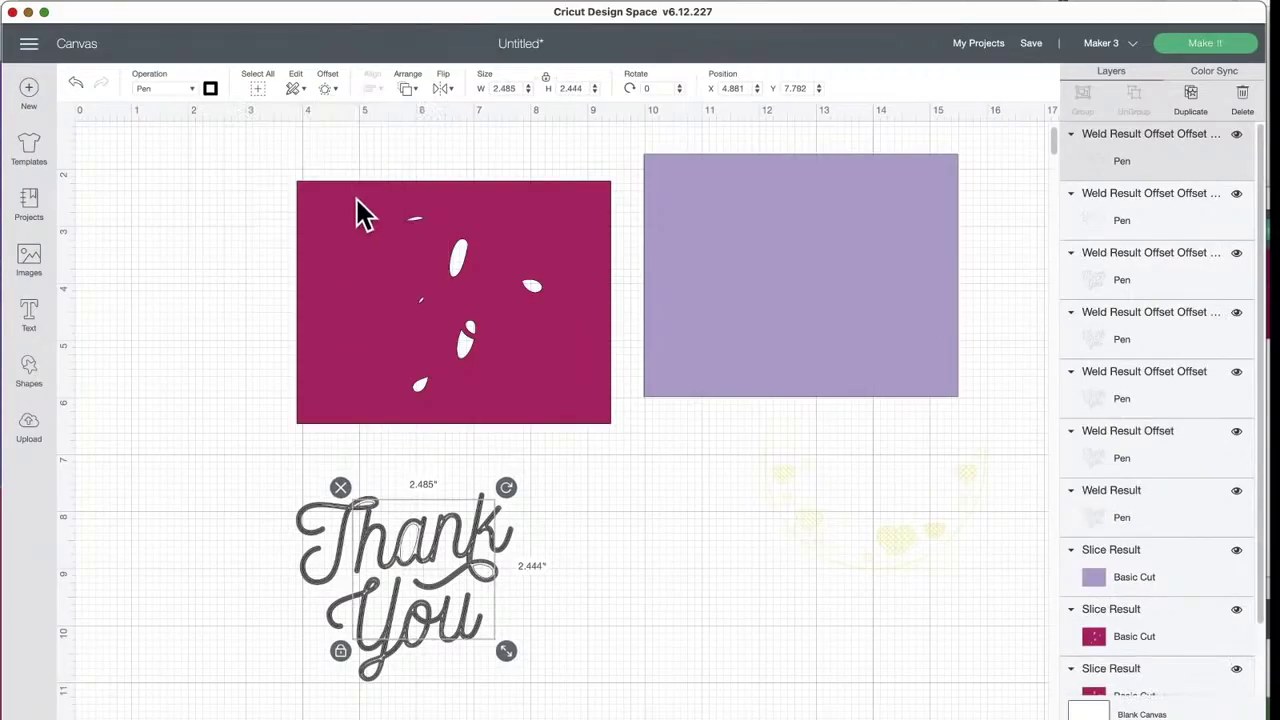
left_click(322, 92)
left_click(352, 280)
left_click(326, 92)
left_click(371, 283)
left_click(333, 92)
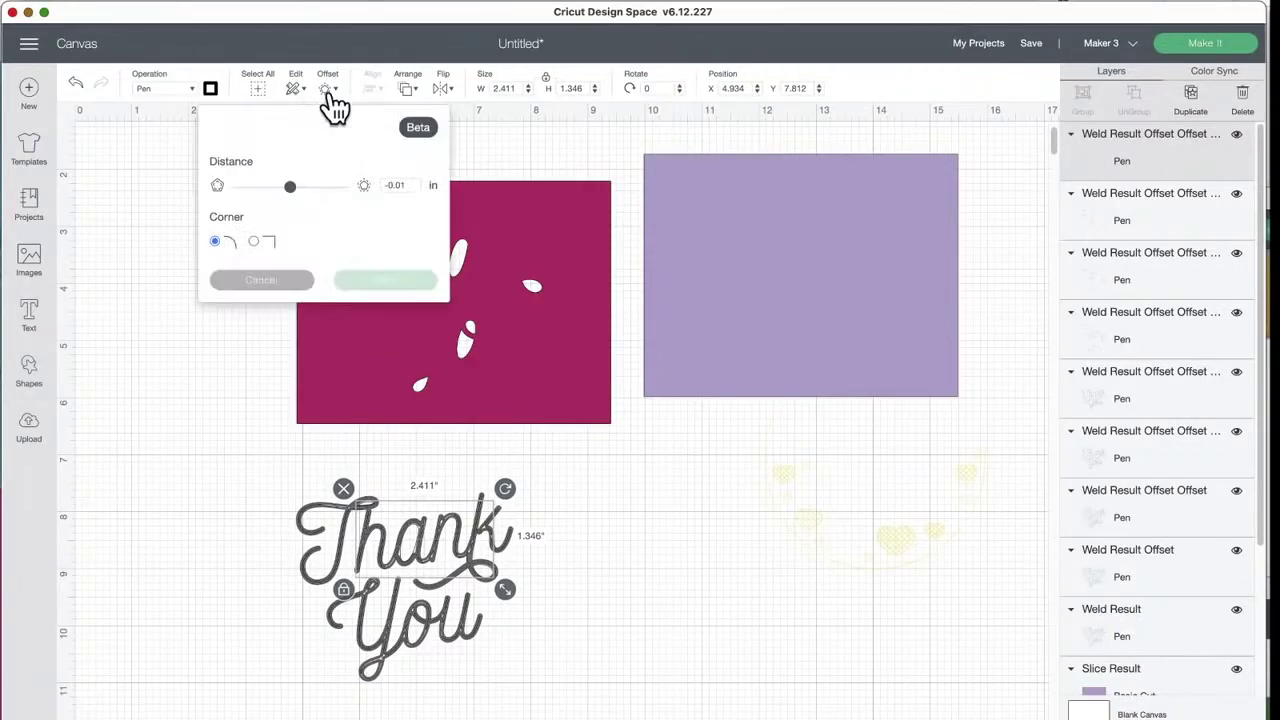
left_click(371, 284)
left_click(330, 92)
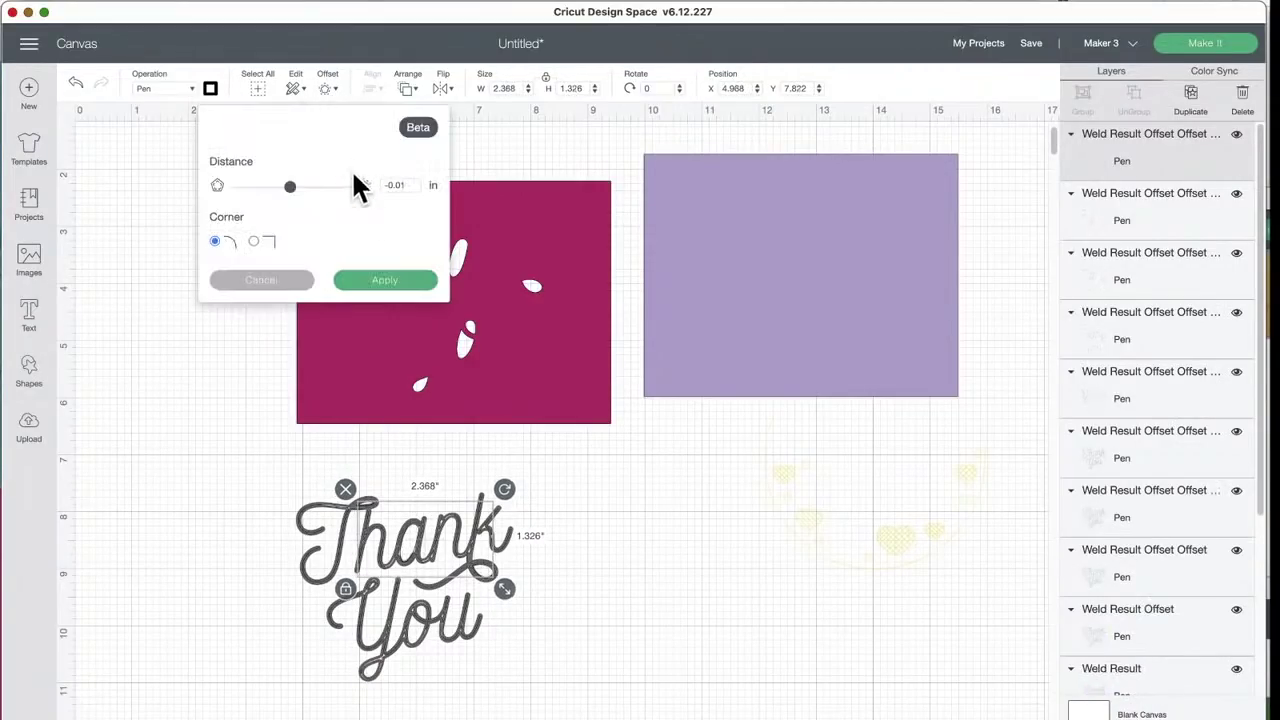
left_click(374, 280)
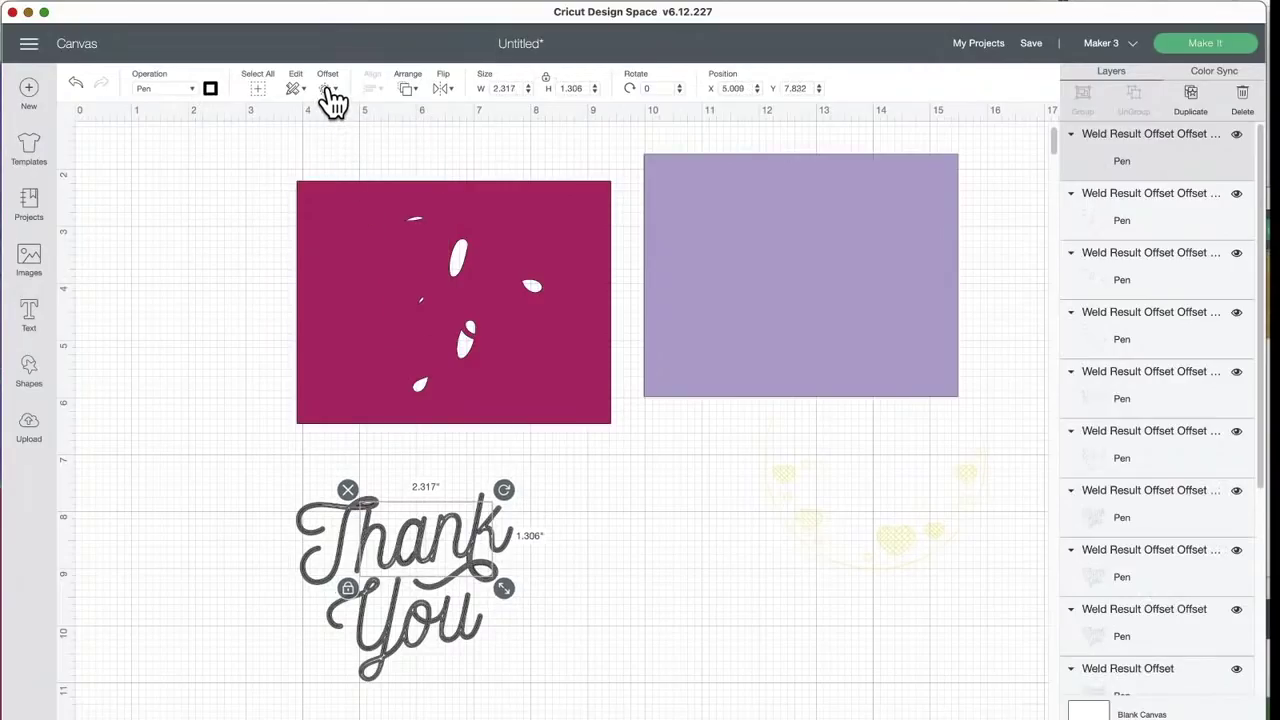
left_click(330, 92)
left_click(372, 282)
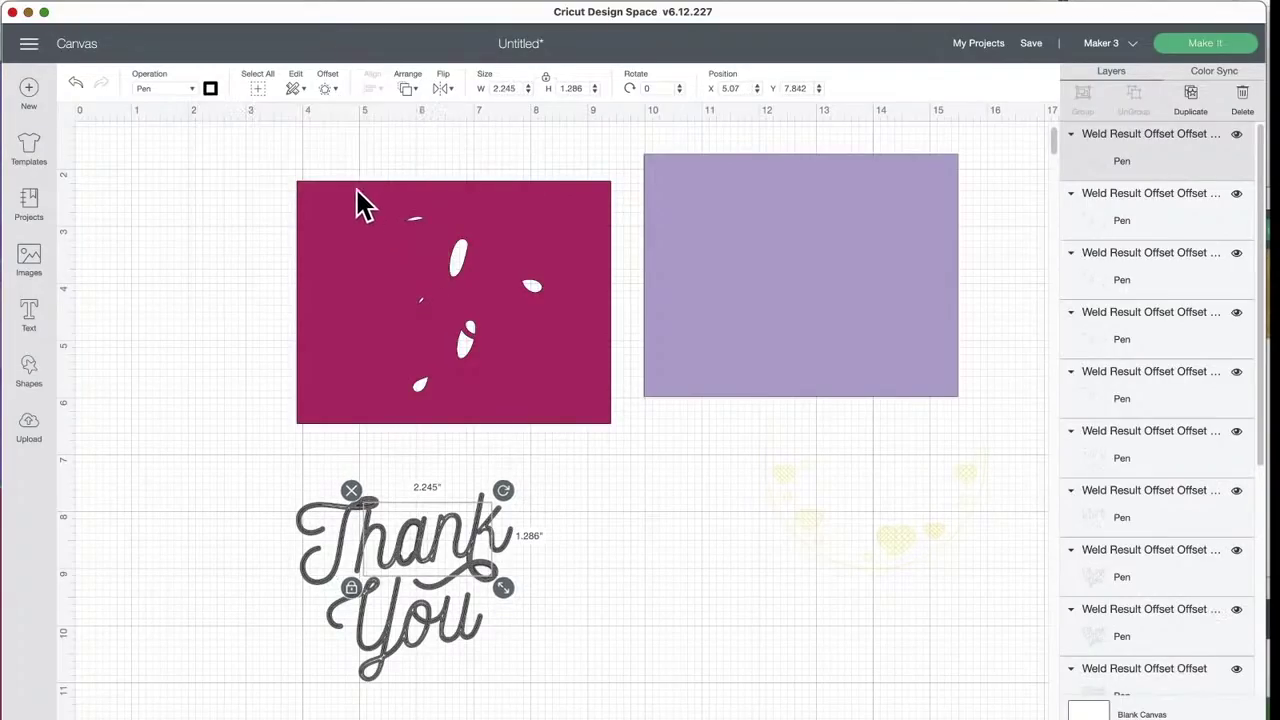
left_click(326, 92)
left_click(372, 280)
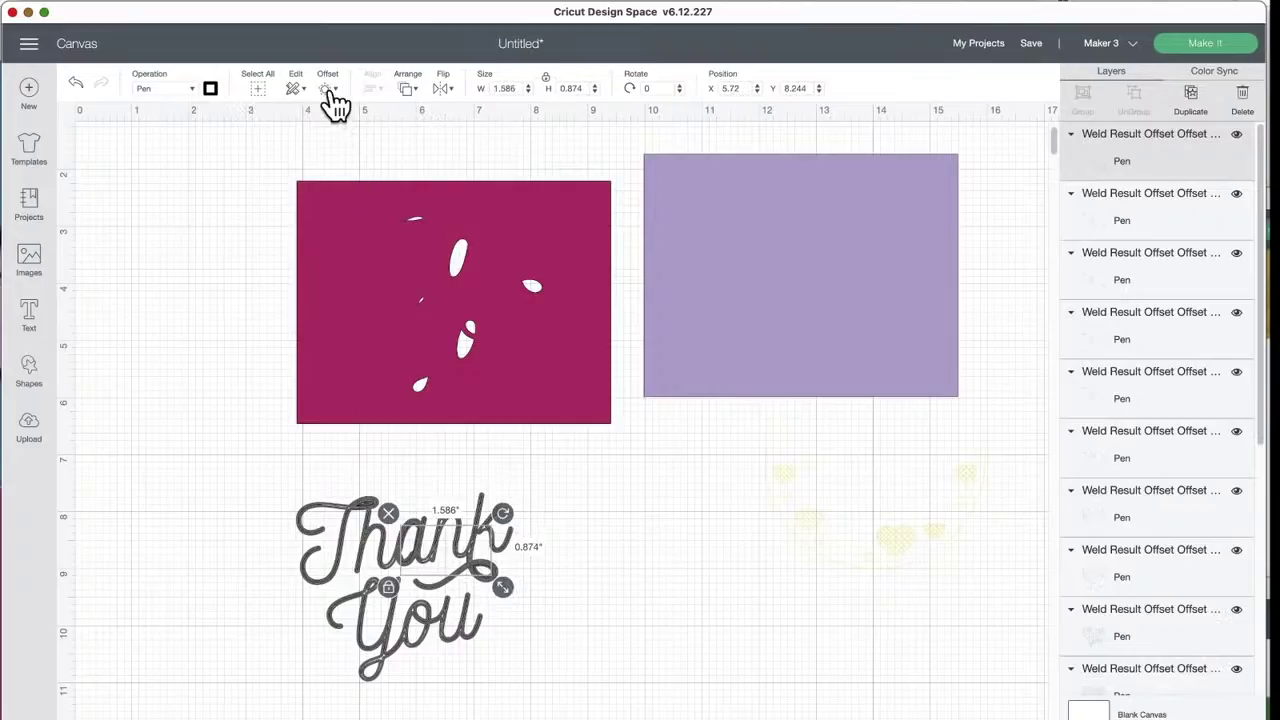
left_click(326, 90)
left_click(368, 282)
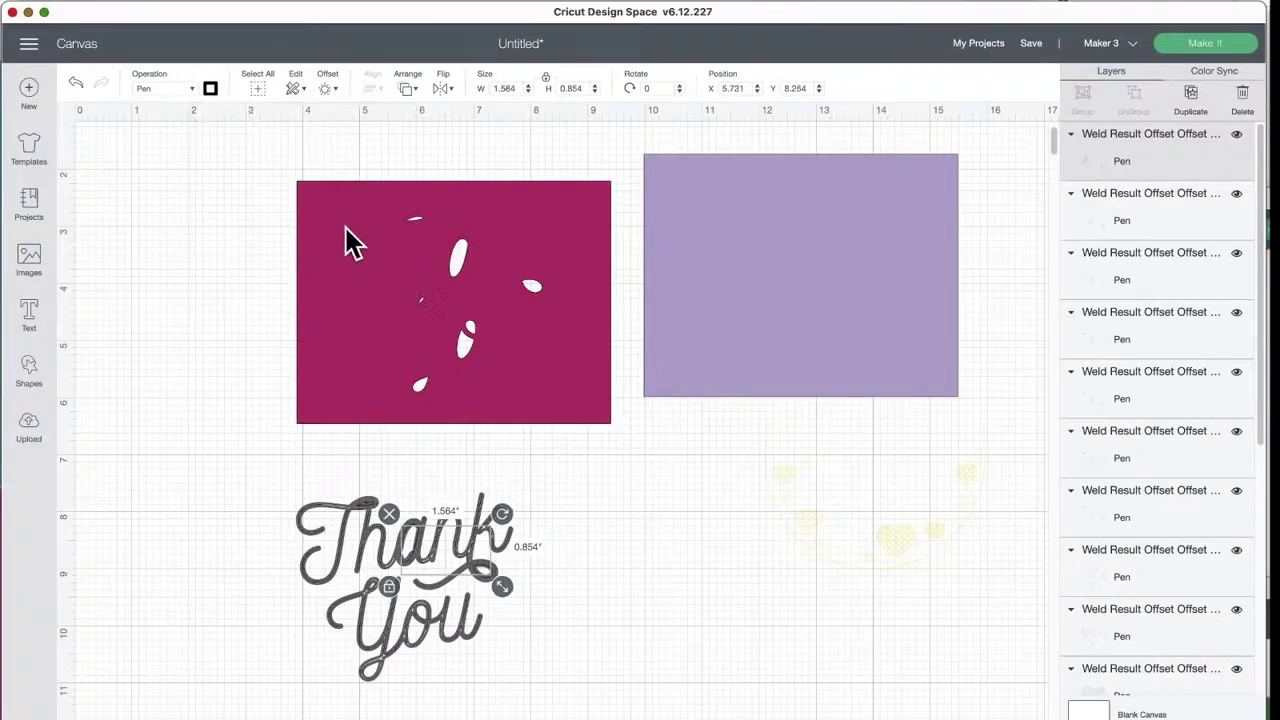
left_click(326, 90)
left_click(368, 282)
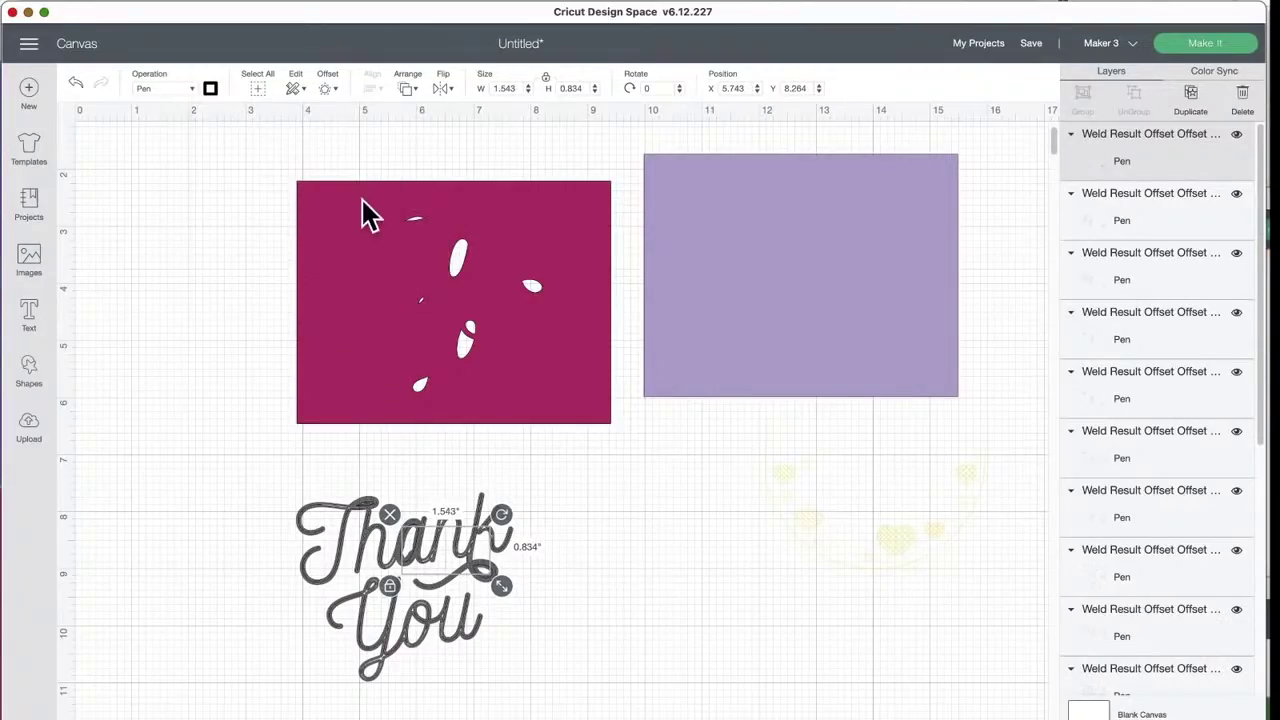
left_click(334, 92)
left_click(370, 282)
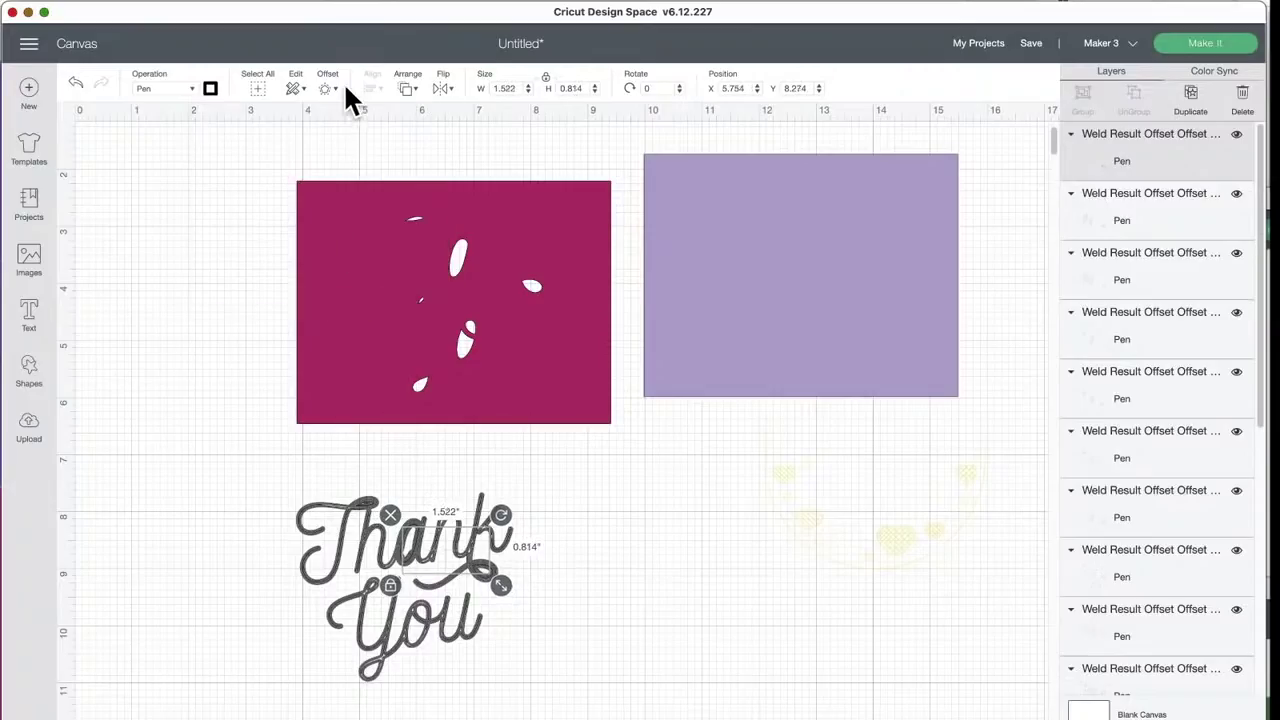
left_click(326, 92)
left_click(374, 283)
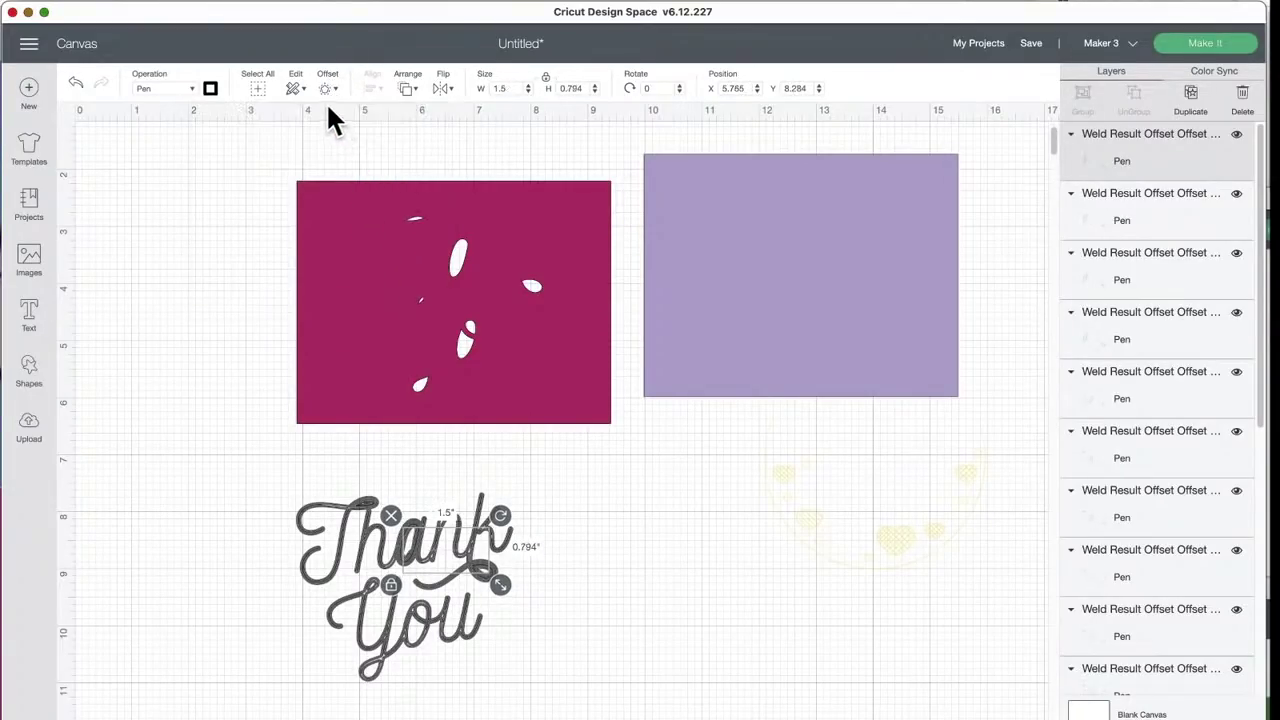
left_click(326, 92)
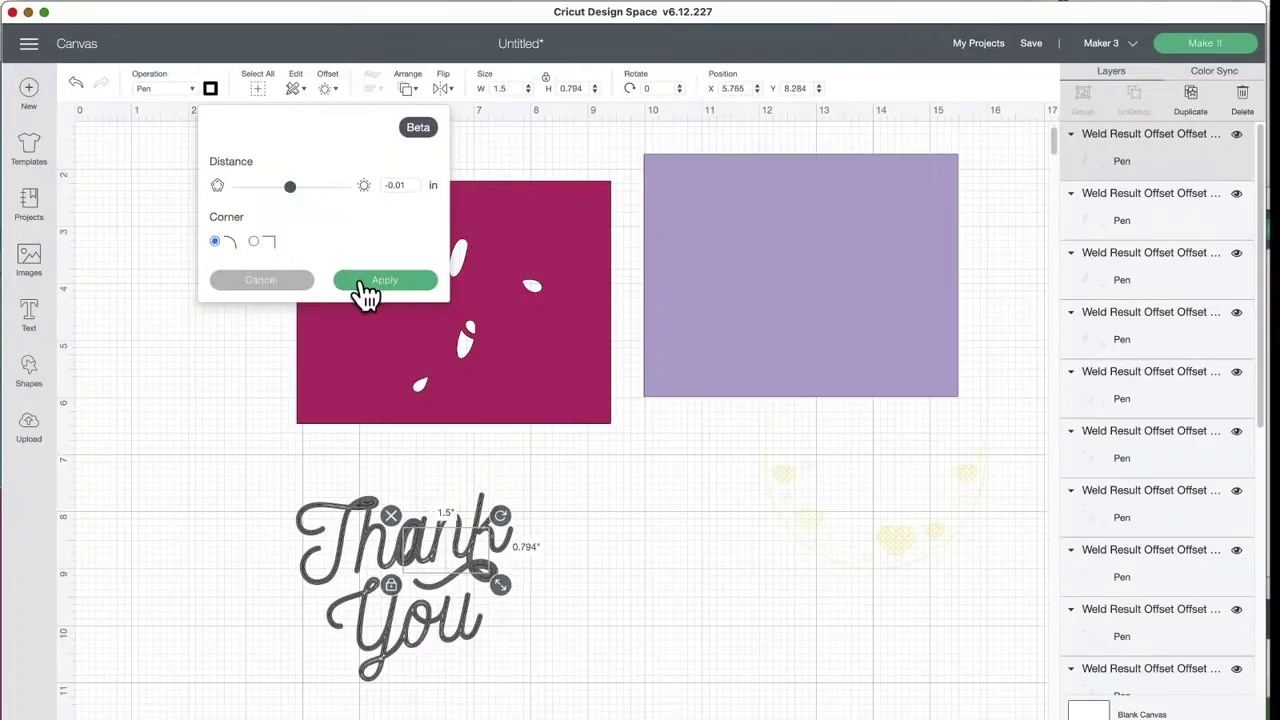
left_click(367, 284)
left_click(336, 92)
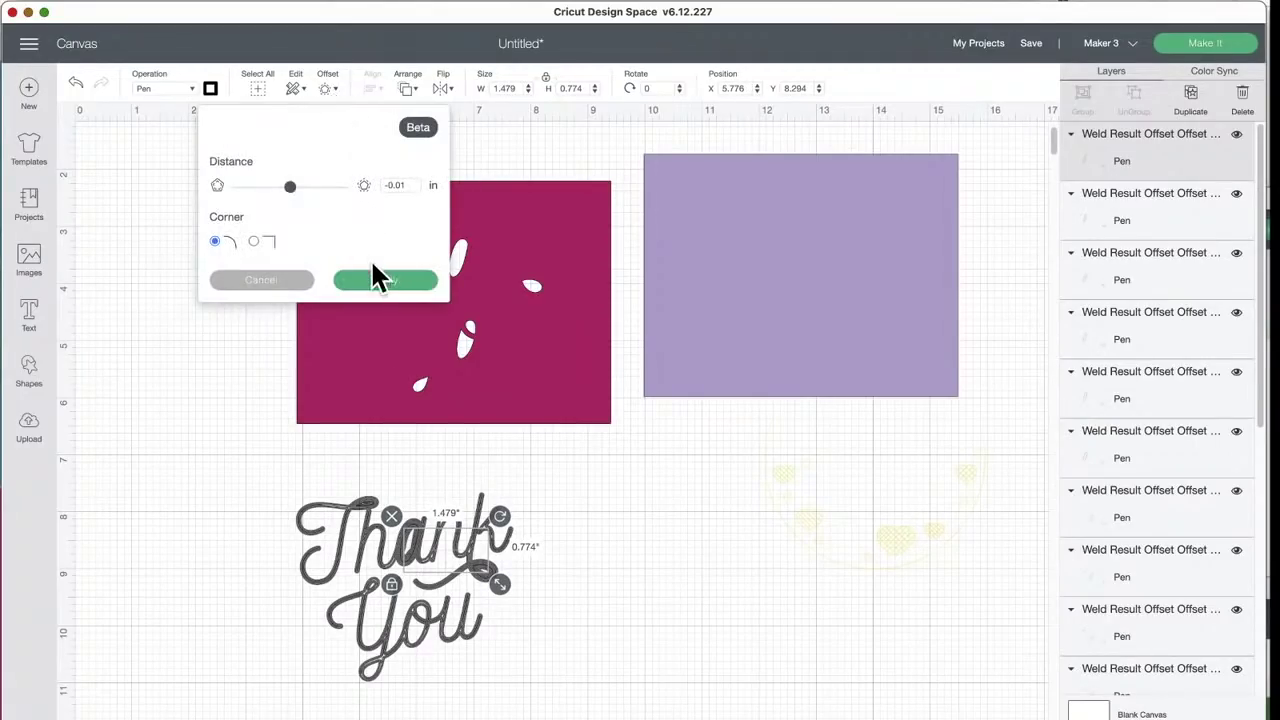
left_click(377, 276)
left_click(326, 92)
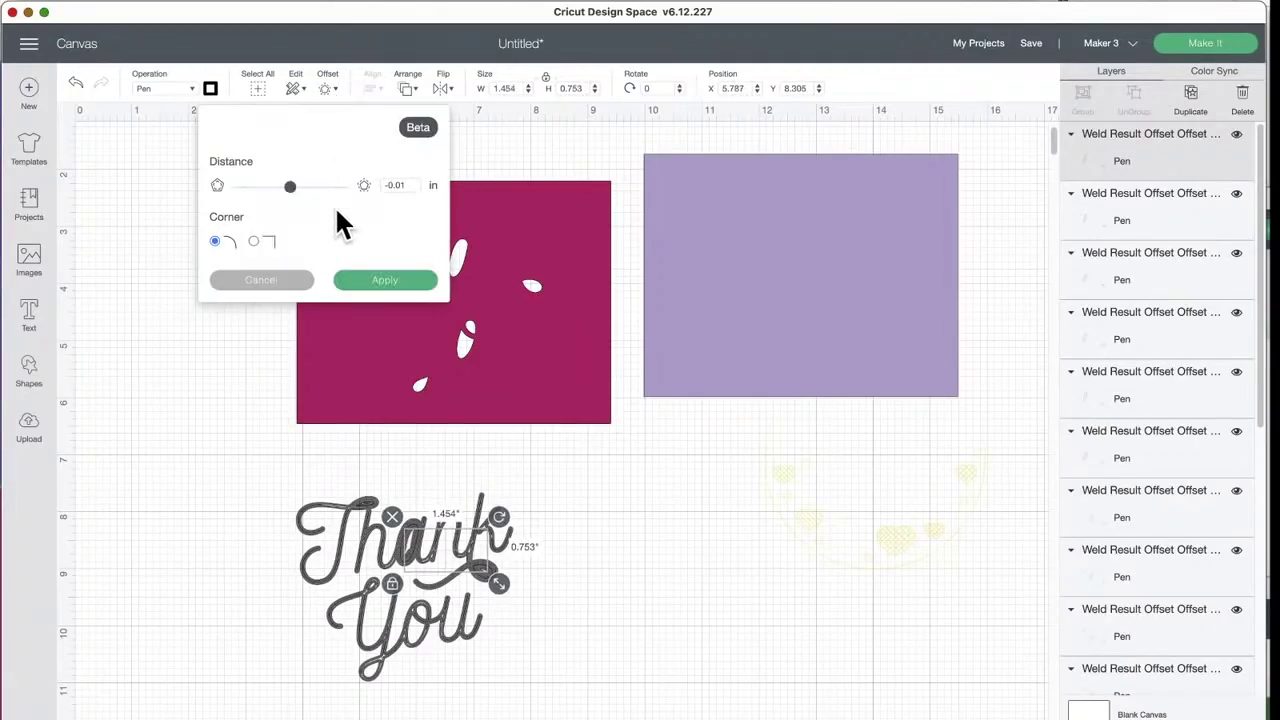
left_click(352, 284)
left_click(193, 465)
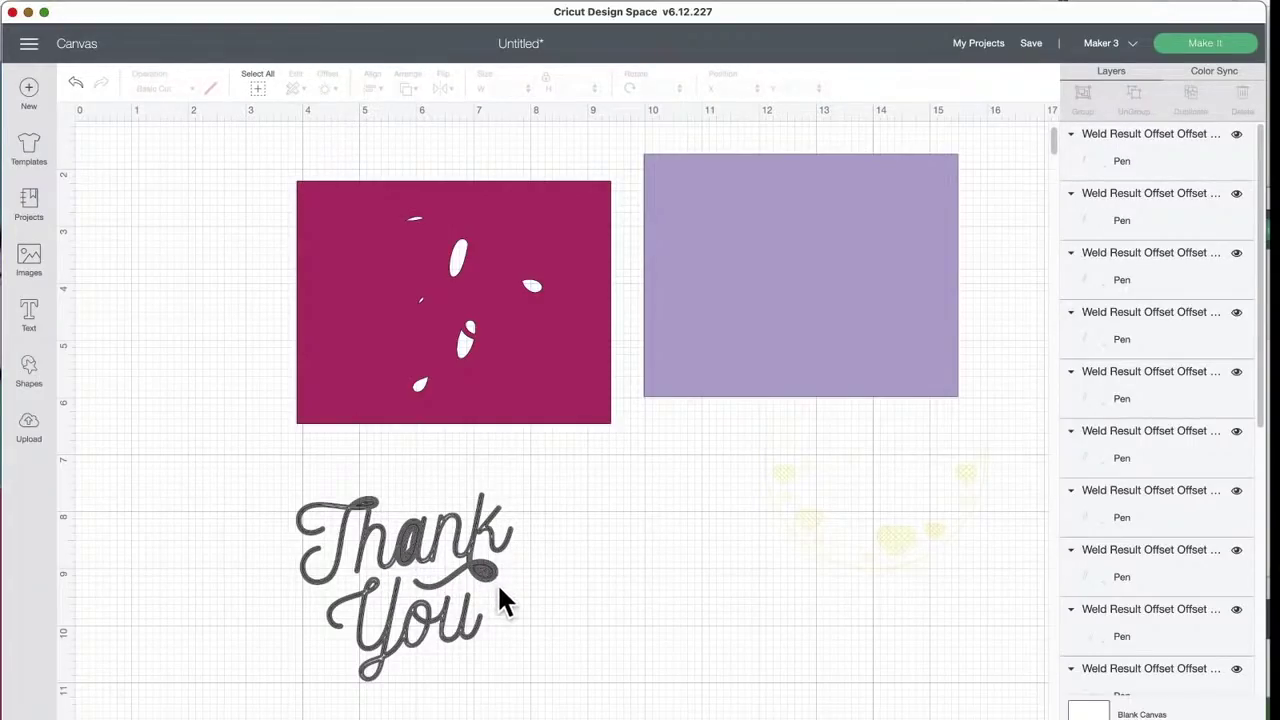
Step: Hide the newest offset layers one by one so the enclosed letter centres are left unfilled
left_click(1236, 134)
left_click(1236, 194)
left_click(1237, 253)
left_click(1237, 312)
left_click(1237, 371)
left_click(1237, 431)
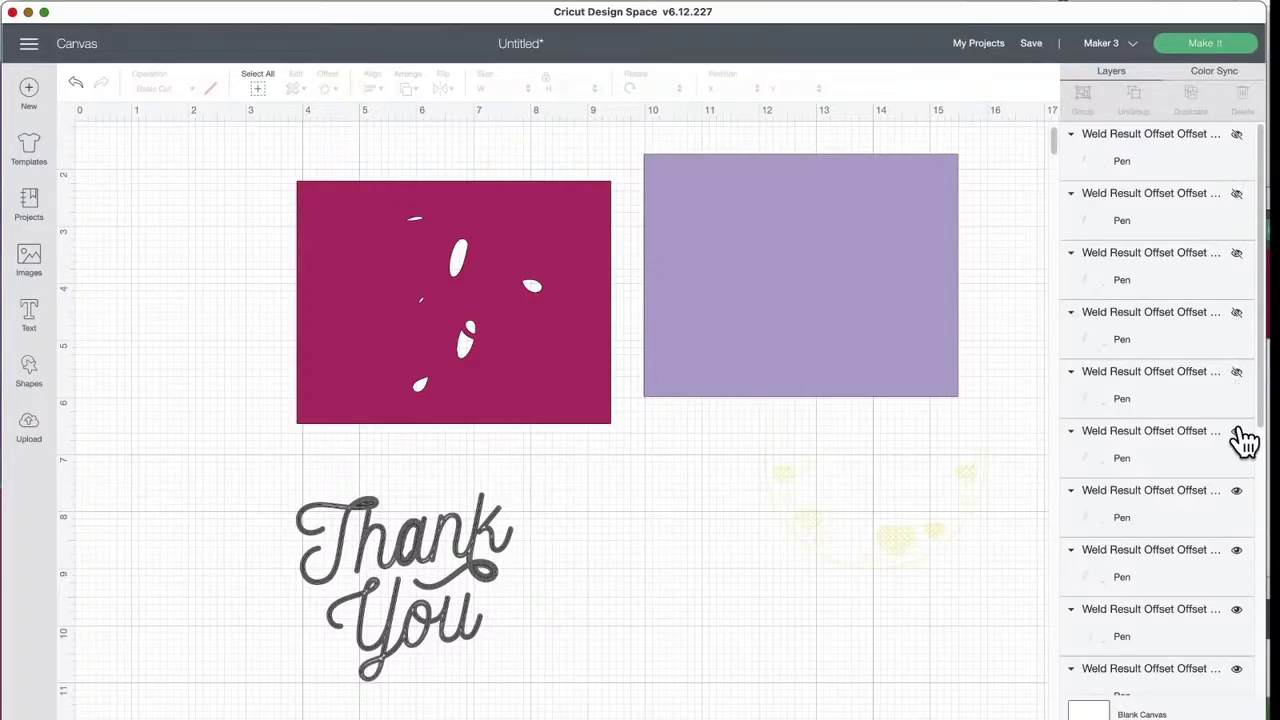
left_click(1237, 490)
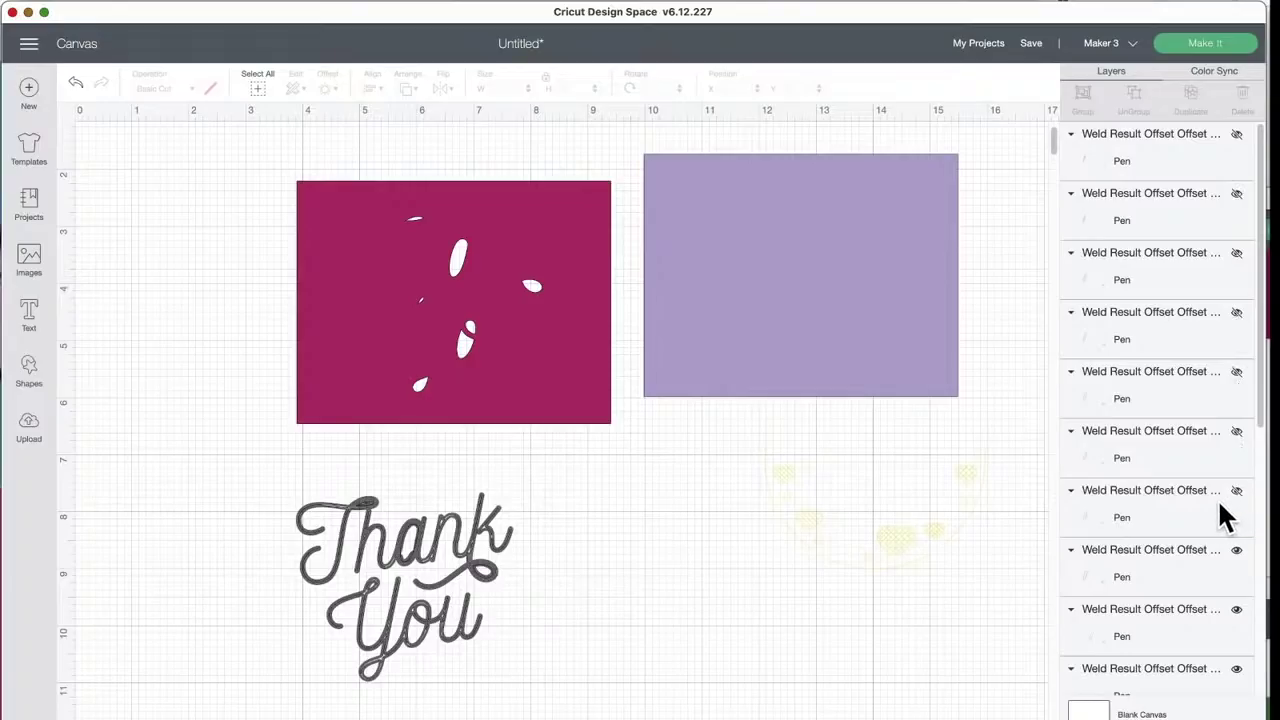
left_click(1237, 550)
left_click(1237, 609)
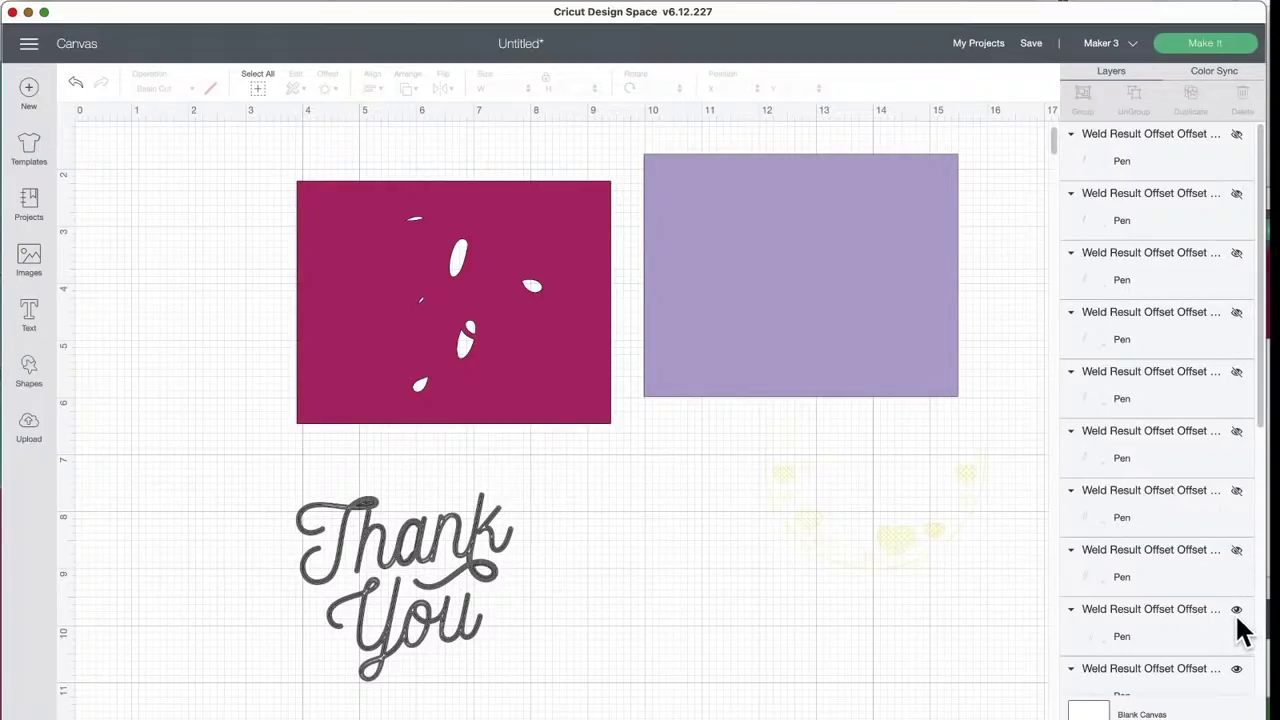
left_click(1237, 668)
scroll(1214, 671, "down", 2)
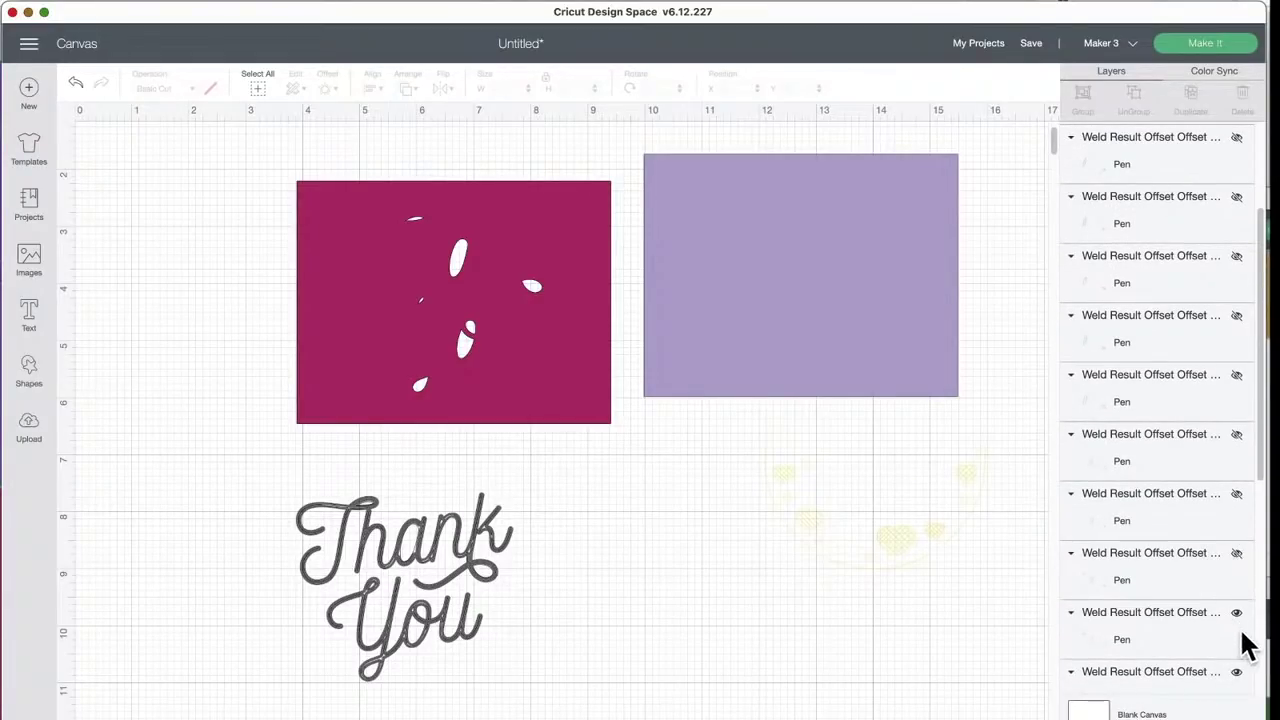
left_click(1237, 612)
Step: Attach the visible Thank You pen outlines together and set their Fine Point (0.4mm) pen colour to Raspberry
left_click_drag(246, 456, 620, 716)
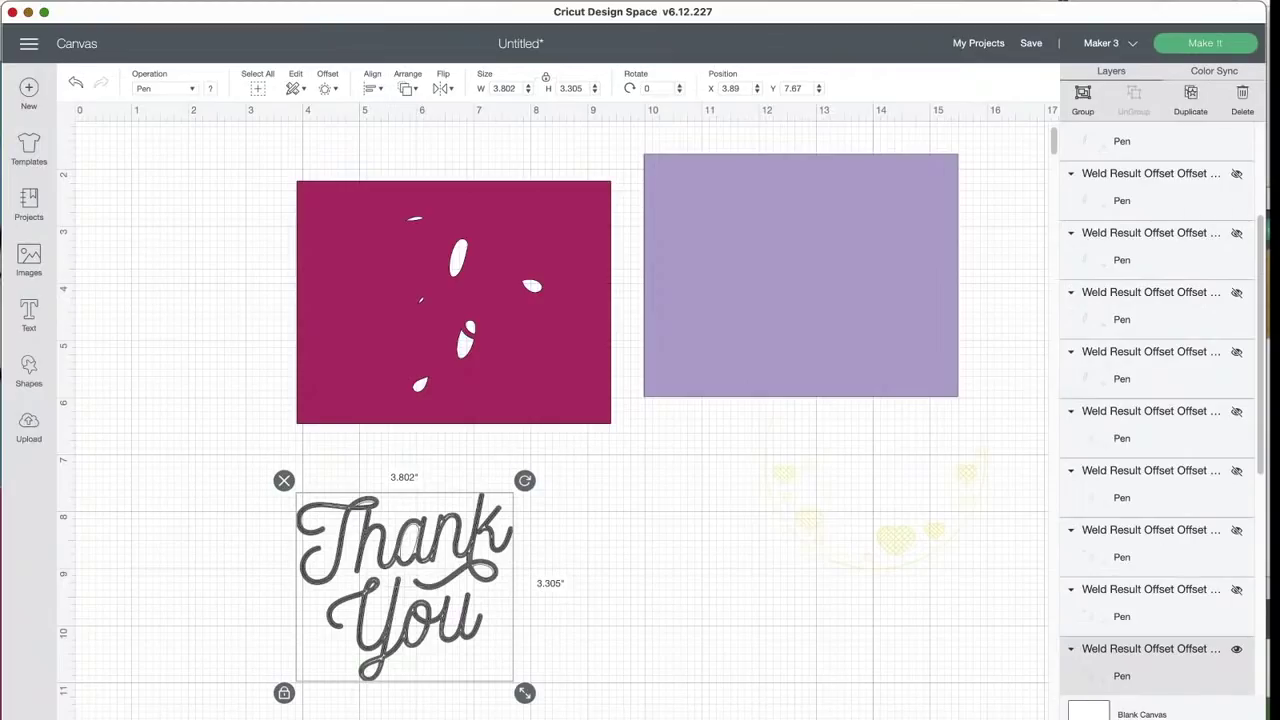
left_click(212, 89)
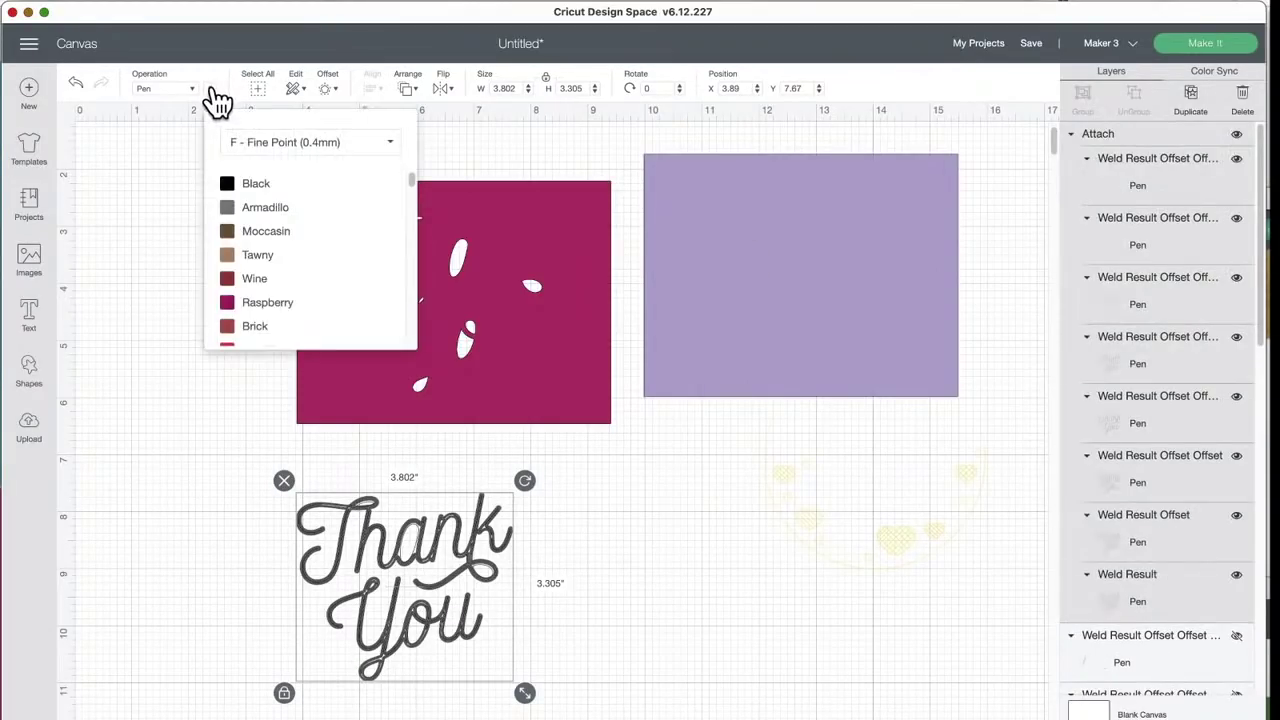
left_click(226, 184)
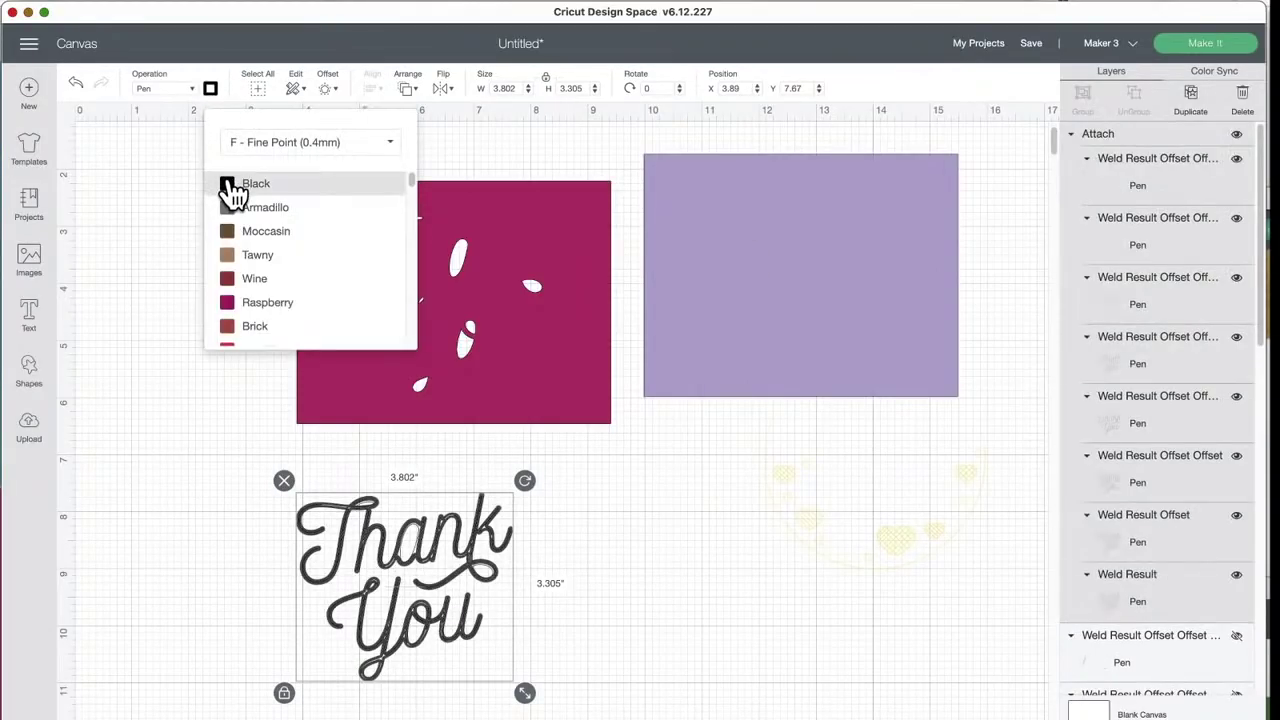
left_click(232, 302)
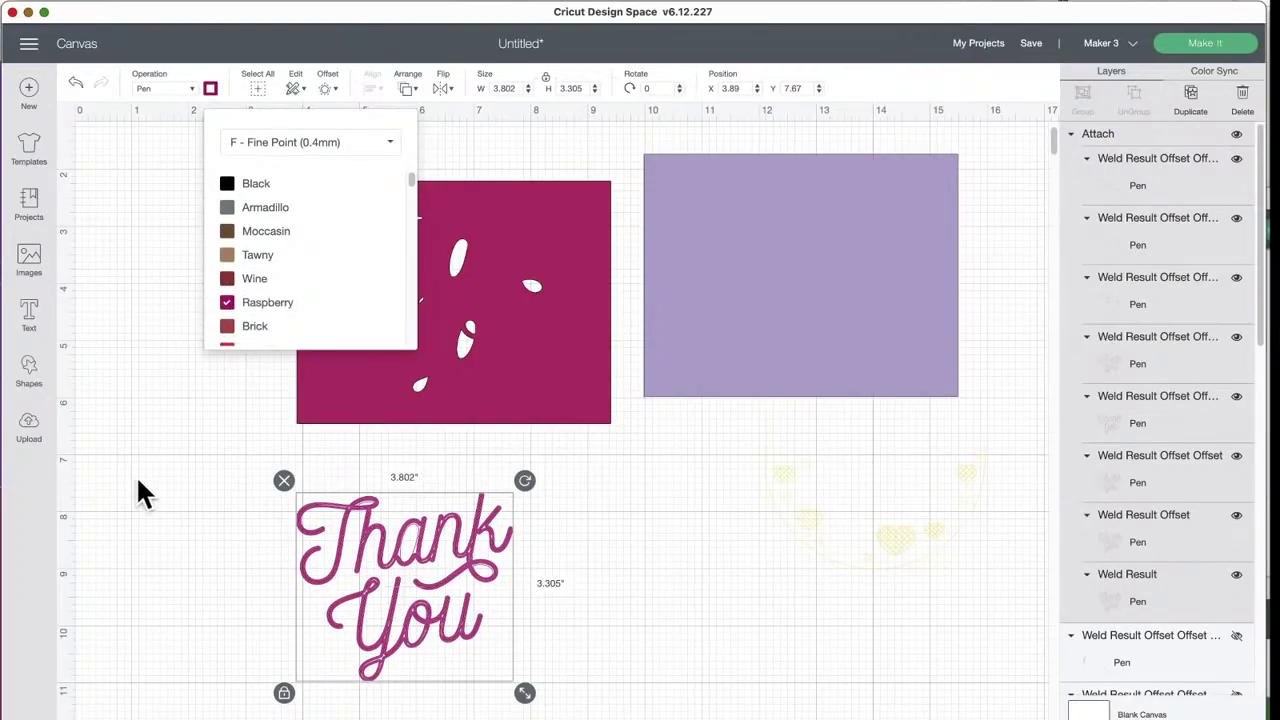
left_click(207, 513)
left_click(418, 560)
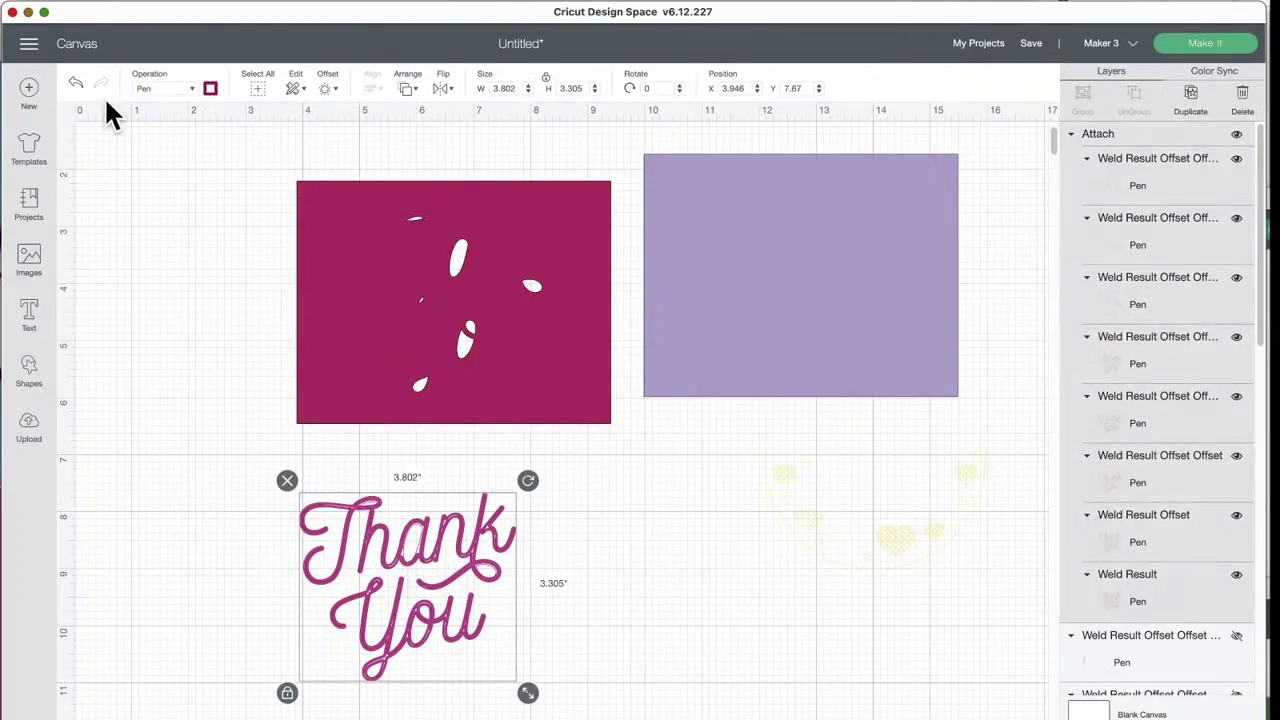
Step: Start a new blank project, replacing the current Thank You card project without saving it
left_click(32, 98)
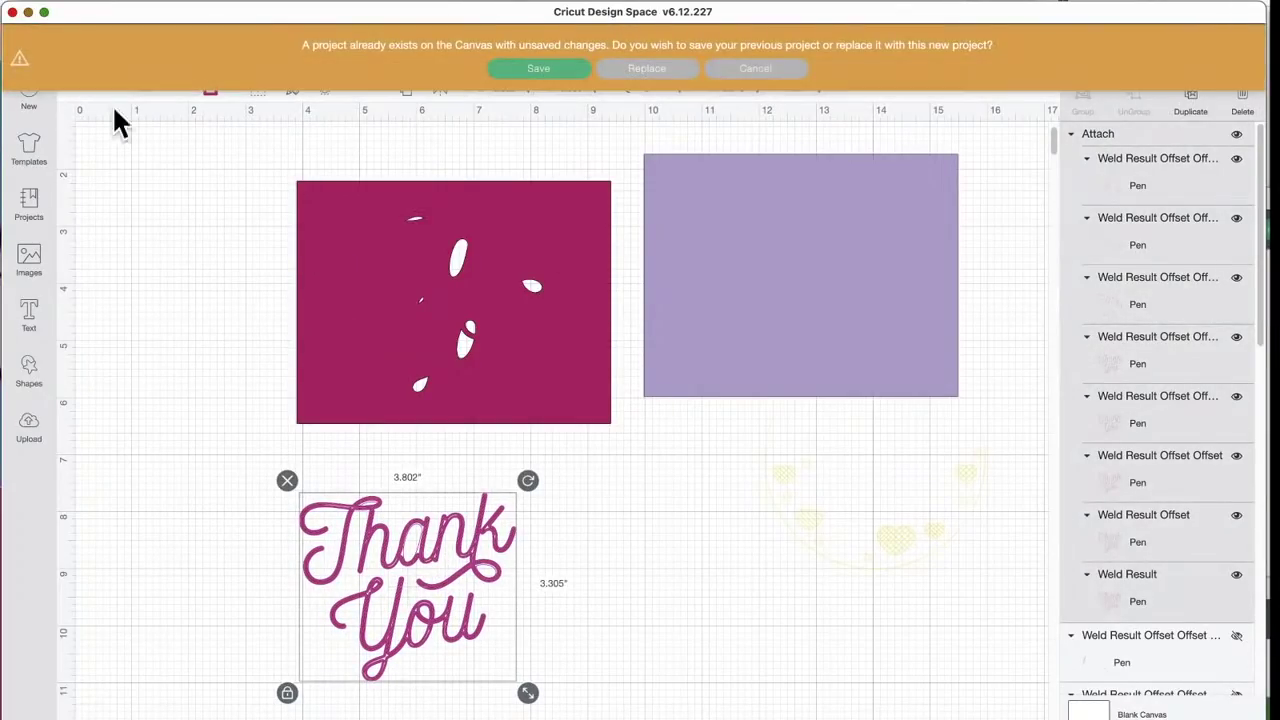
left_click(652, 70)
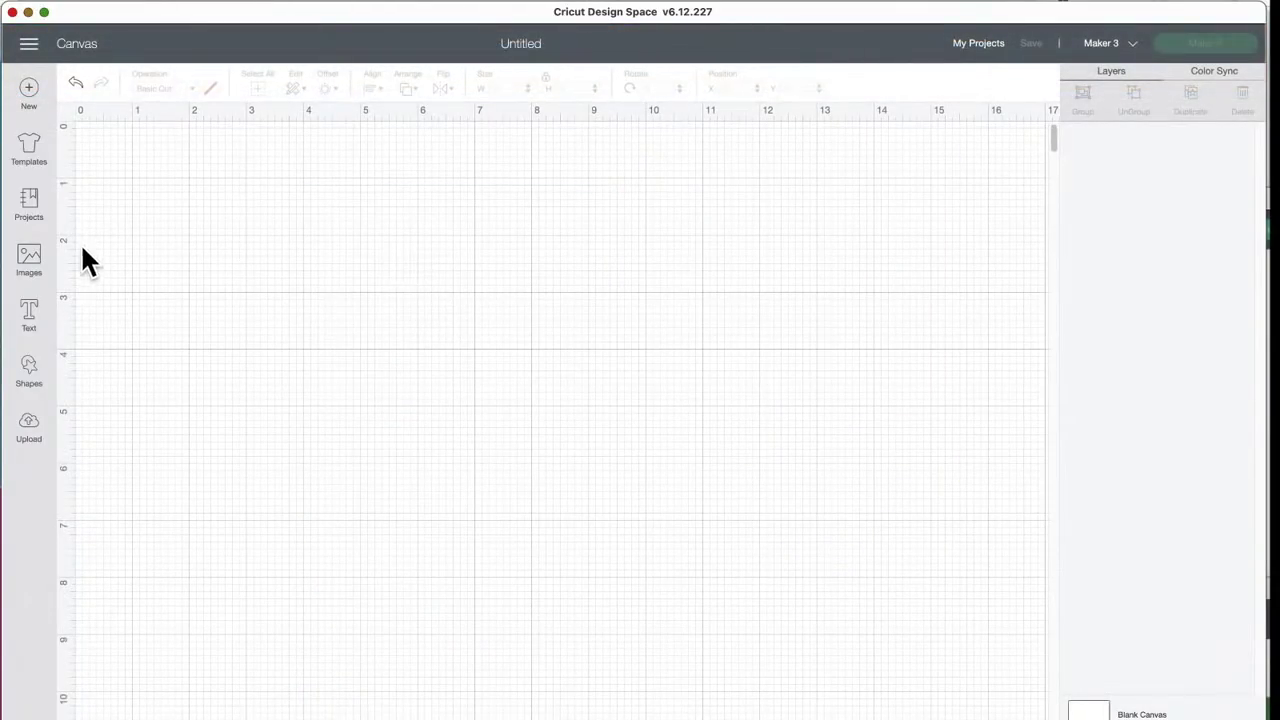
Step: Search the Image Sets category of the image library for "coins" and open the Coins of America set
left_click(27, 265)
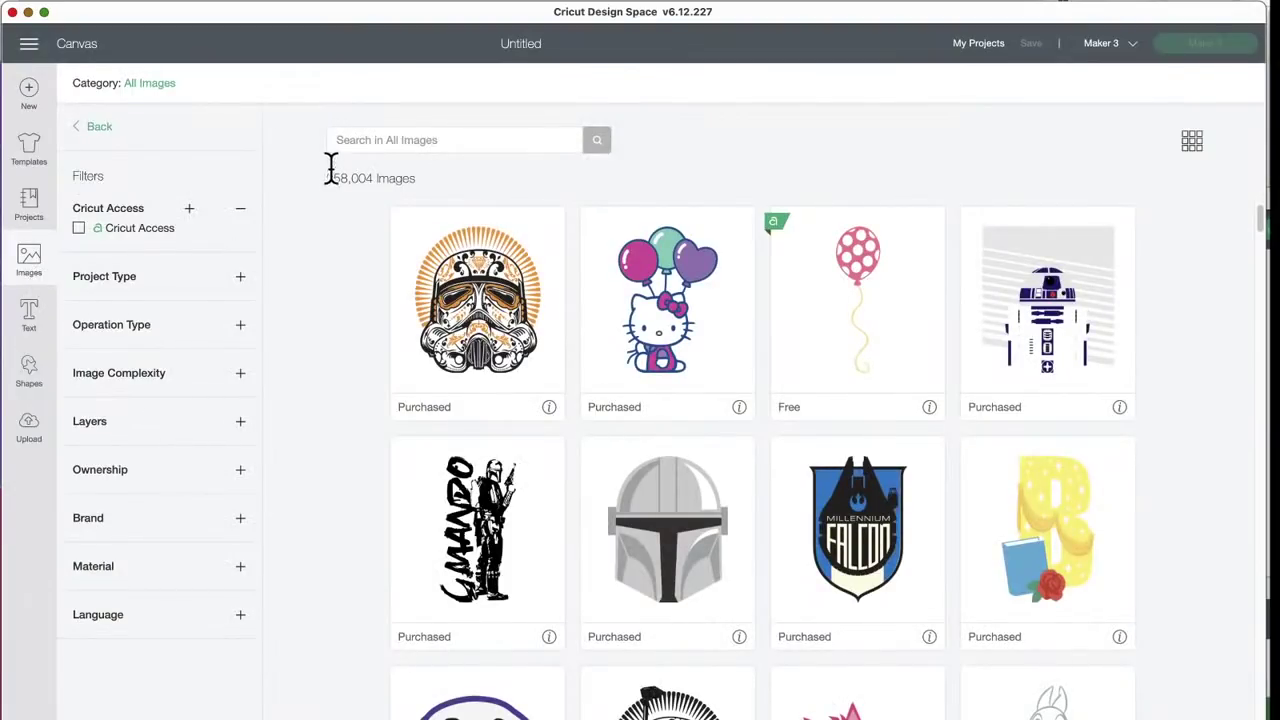
left_click(150, 85)
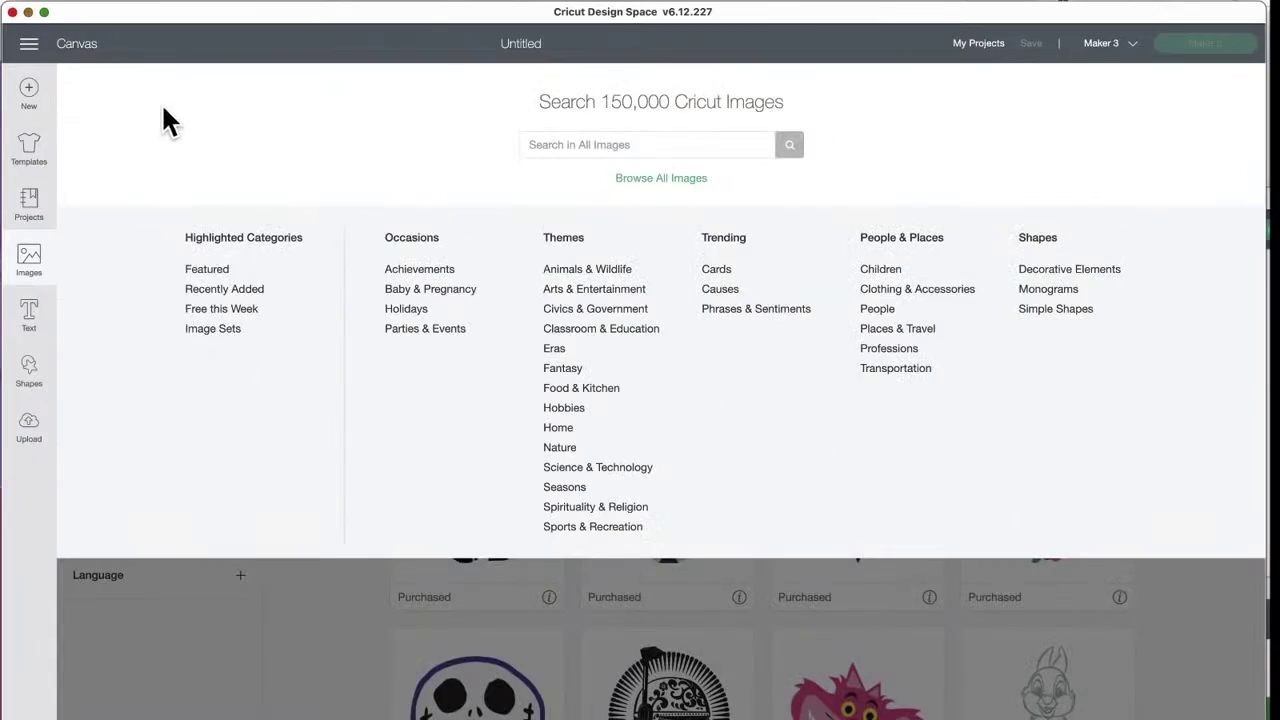
left_click(222, 334)
left_click(458, 141)
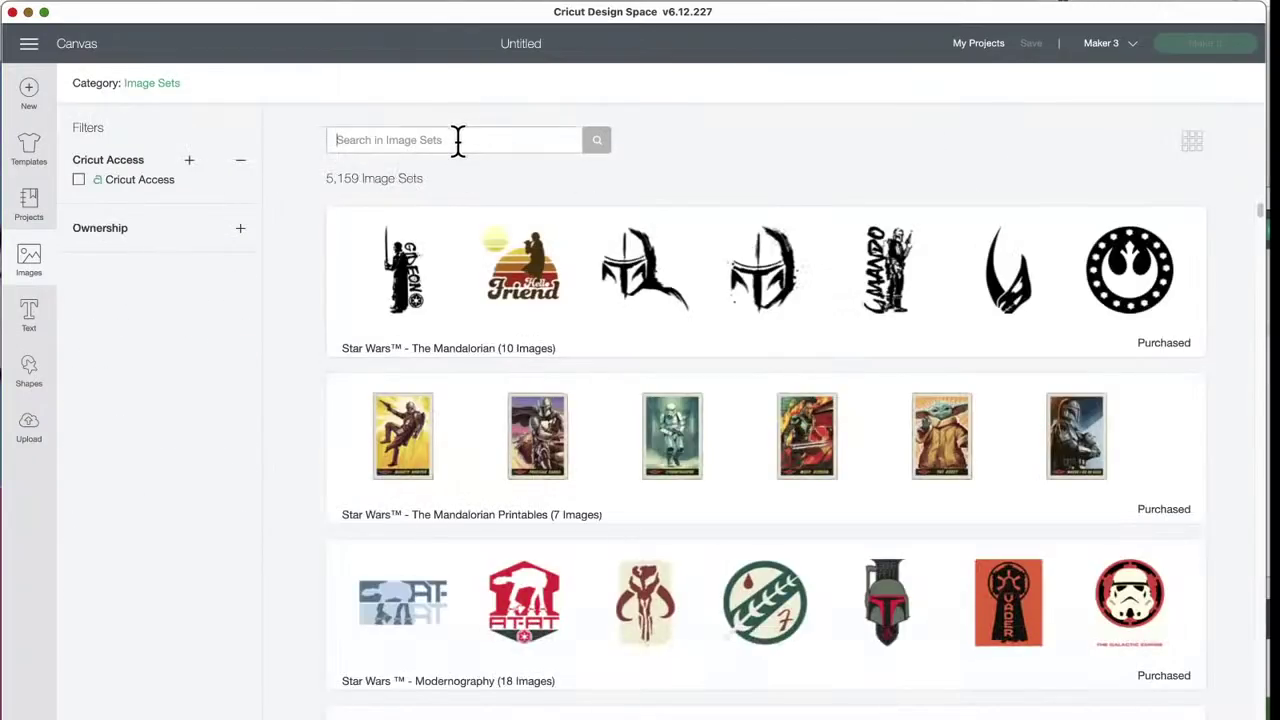
type("coins")
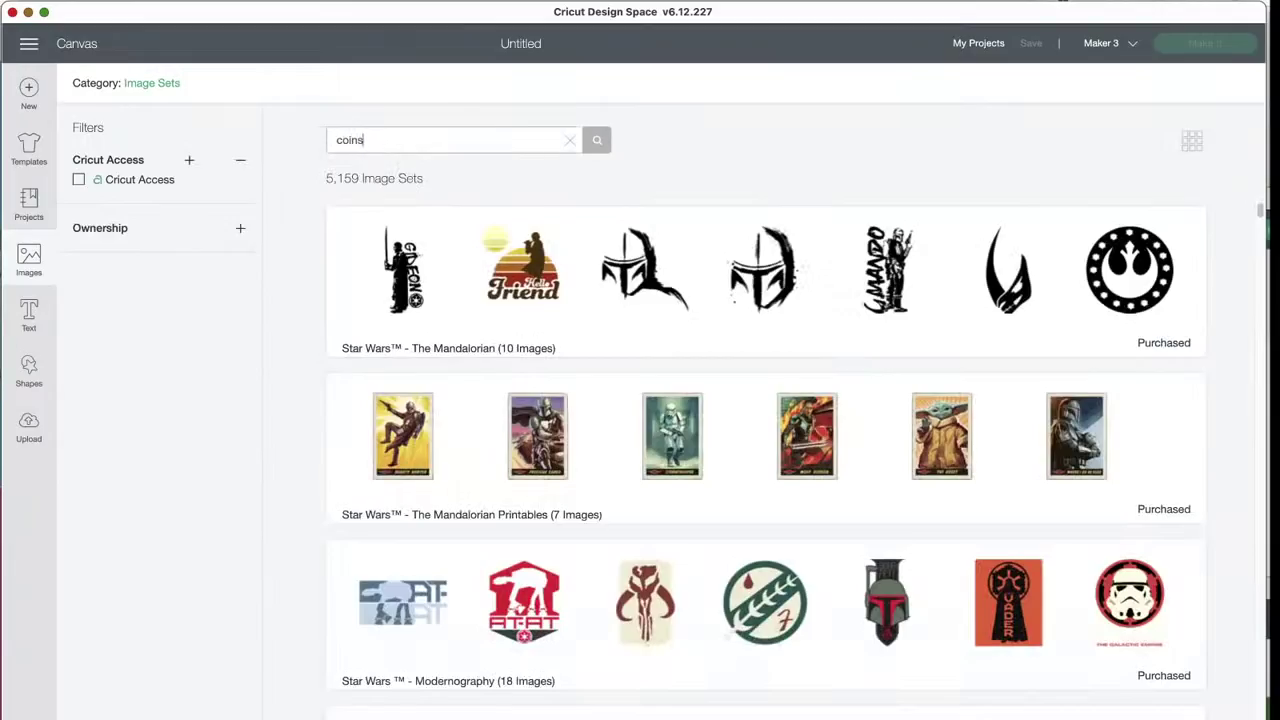
key("Return")
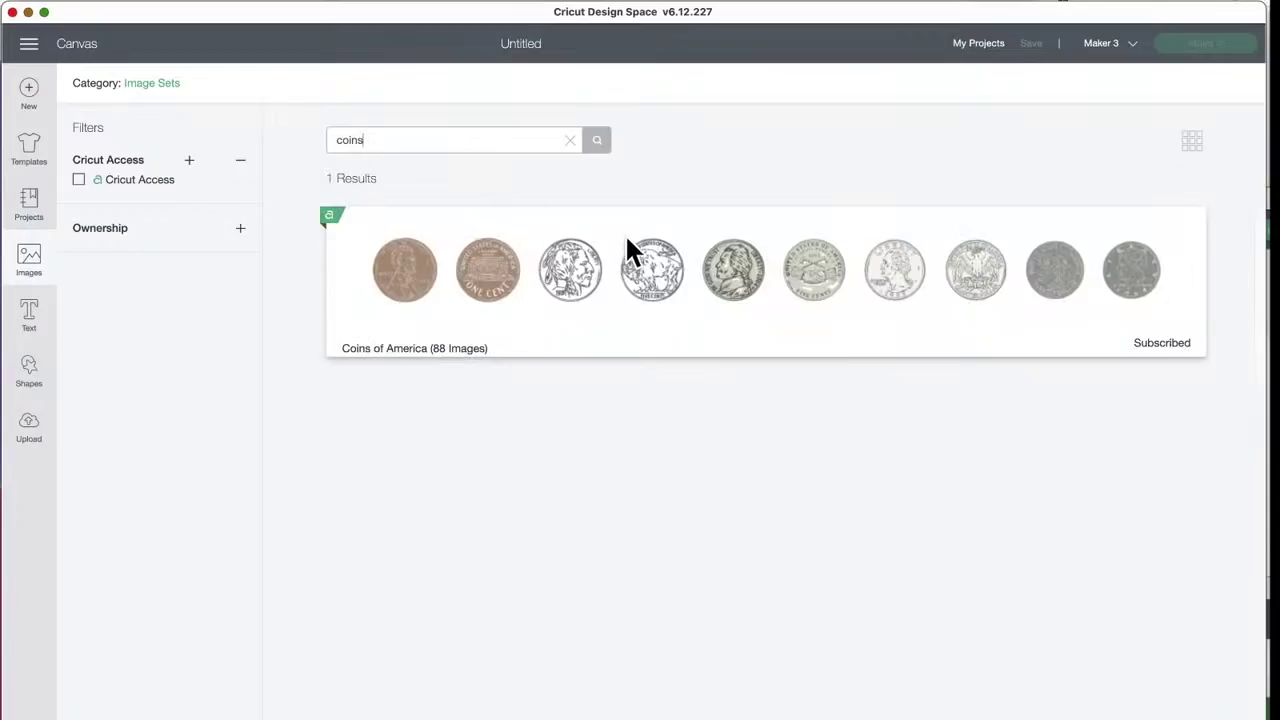
left_click(836, 276)
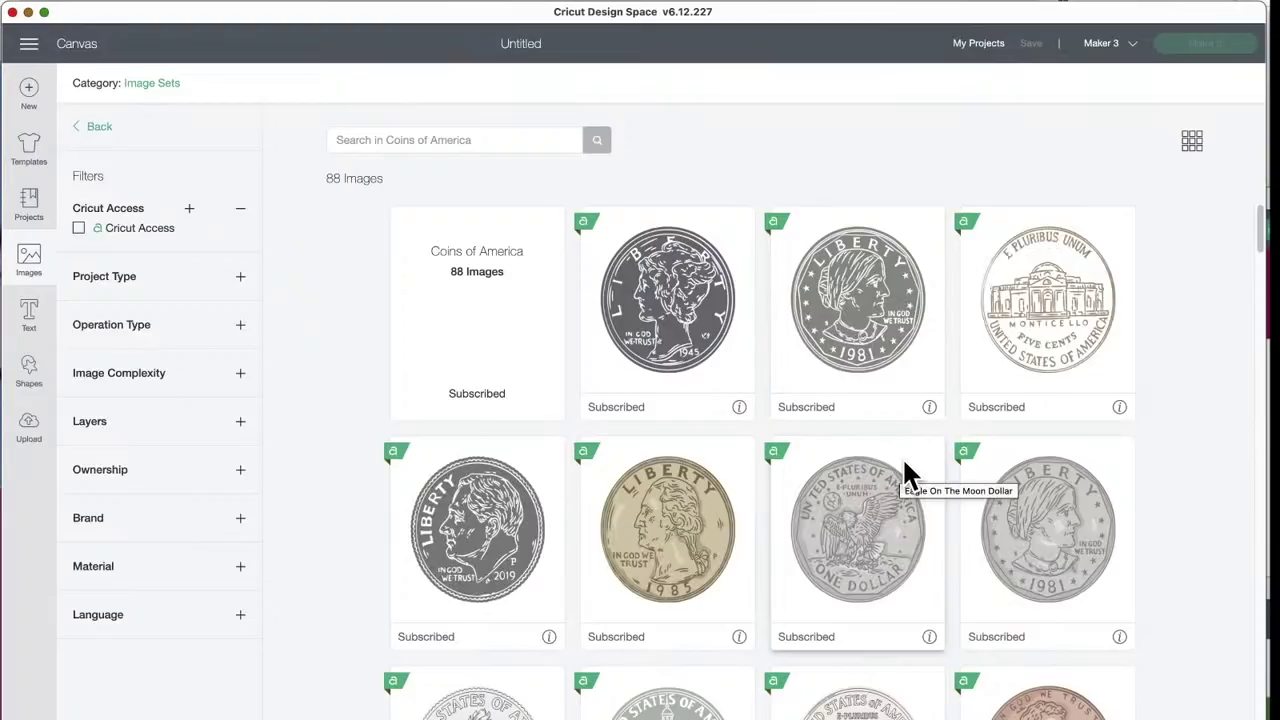
Step: Look through the whole Coins of America set down to its last image, comparing the line-drawn, single-colour and layered coin designs
scroll(904, 466, "down", 3)
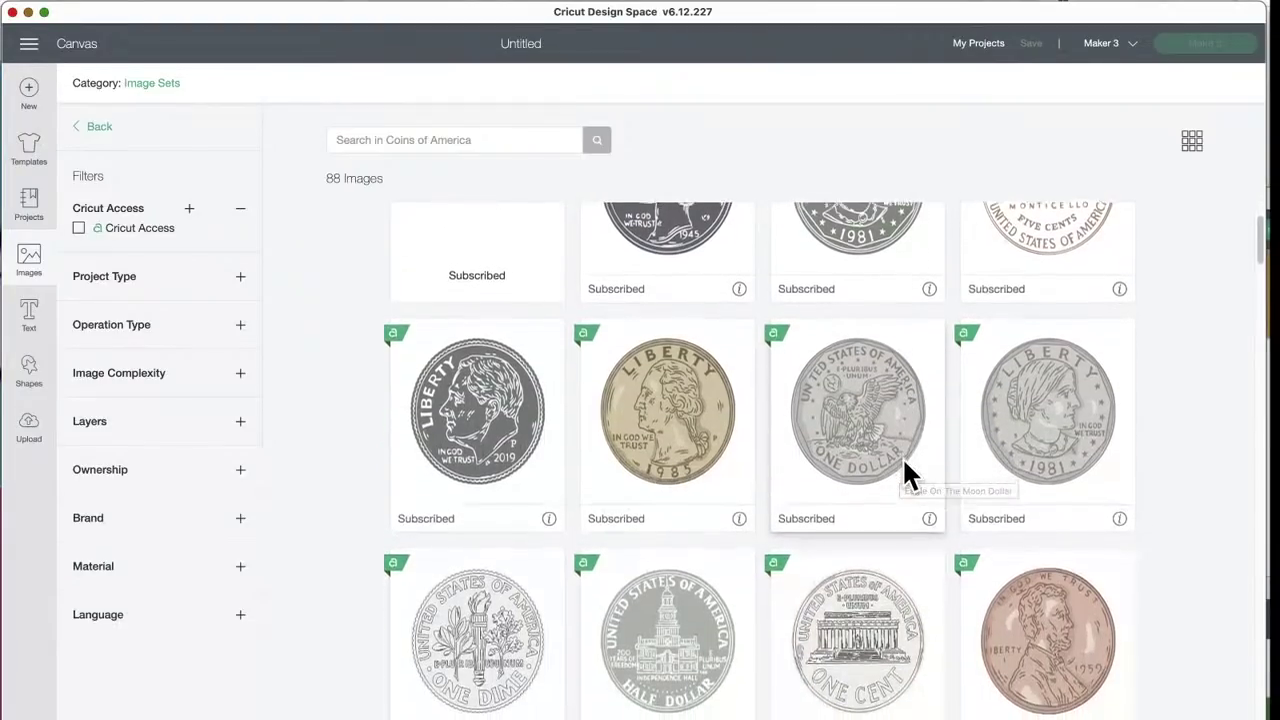
scroll(904, 466, "down", 3)
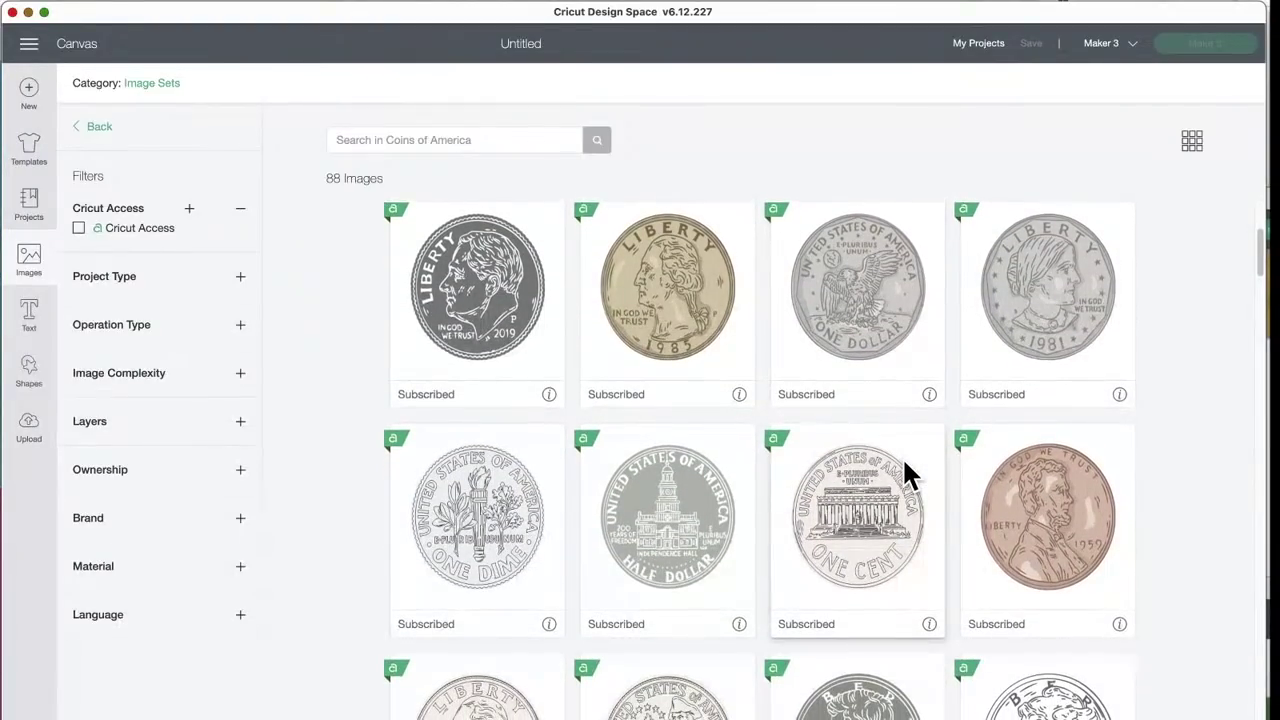
scroll(902, 456, "down", 1)
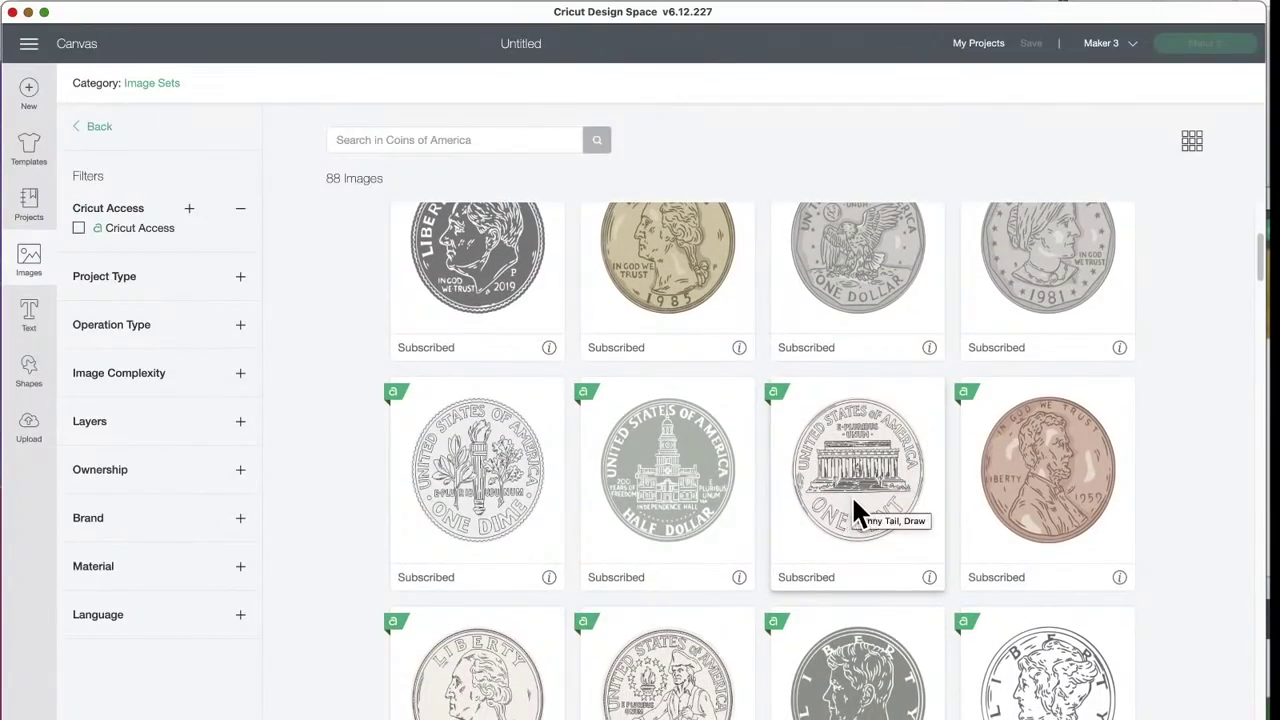
scroll(830, 495, "down", 3)
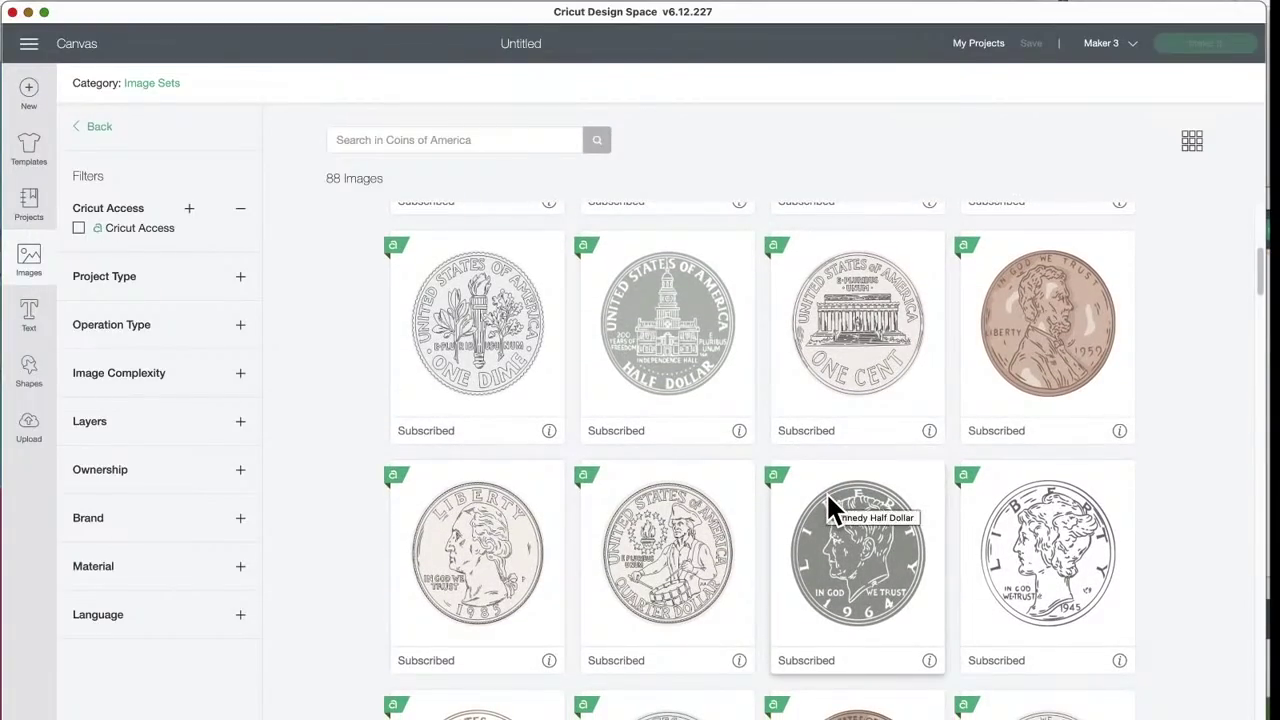
scroll(826, 491, "down", 3)
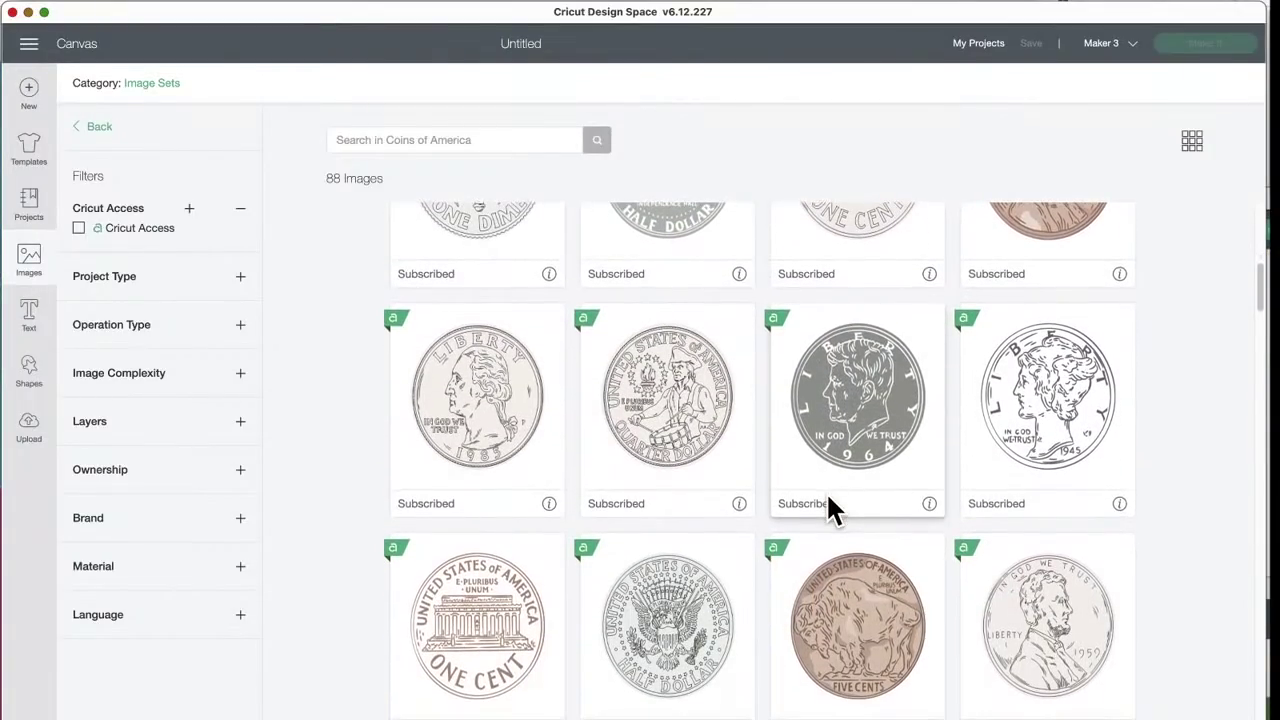
scroll(828, 498, "down", 3)
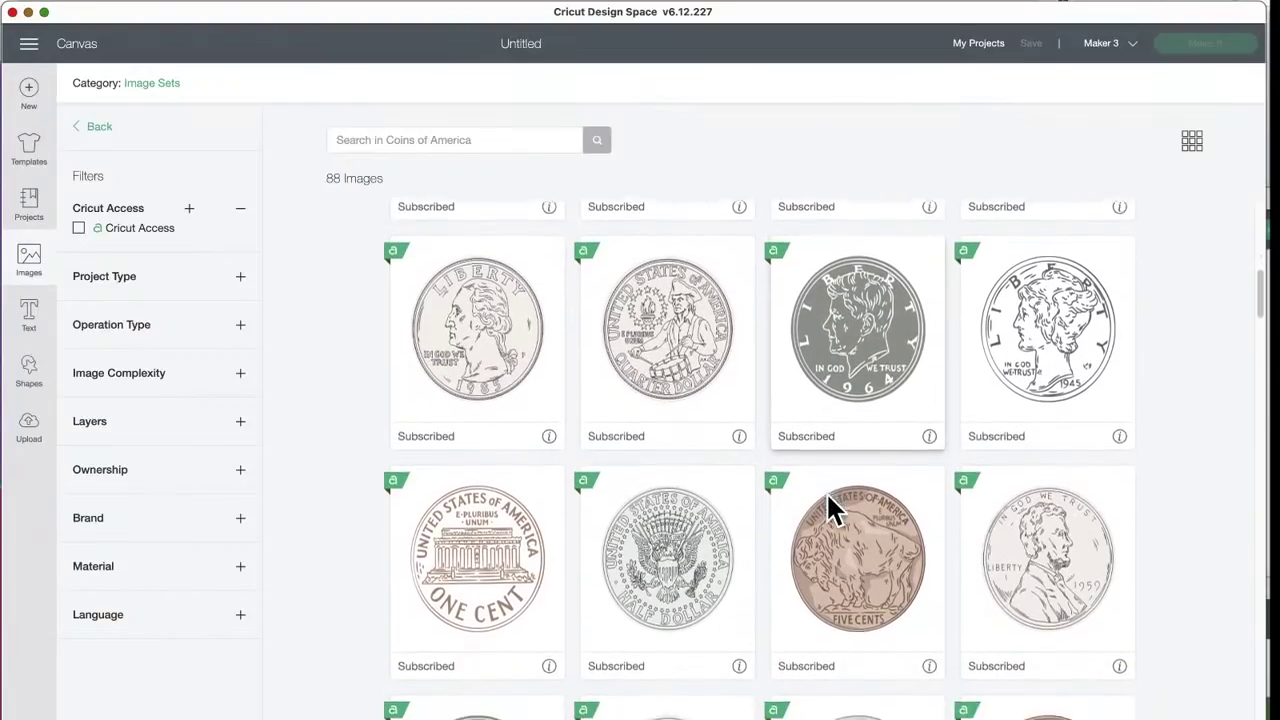
scroll(826, 491, "down", 1)
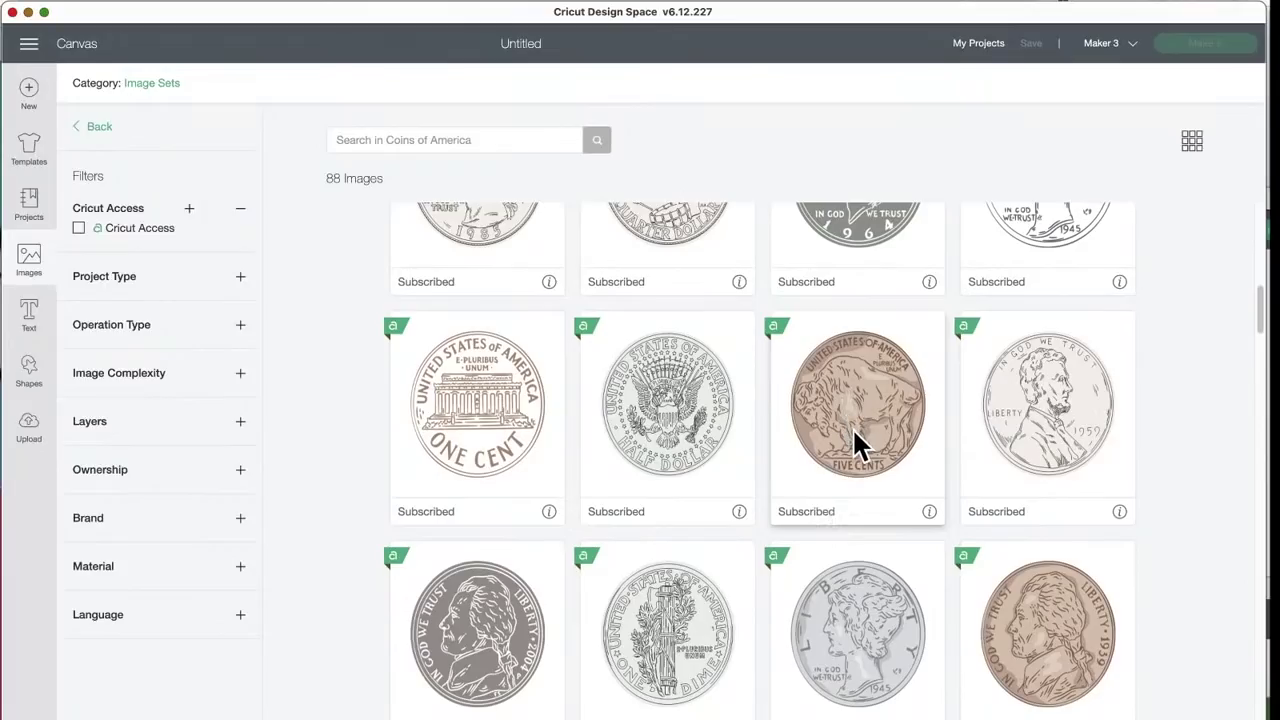
scroll(852, 428, "down", 1)
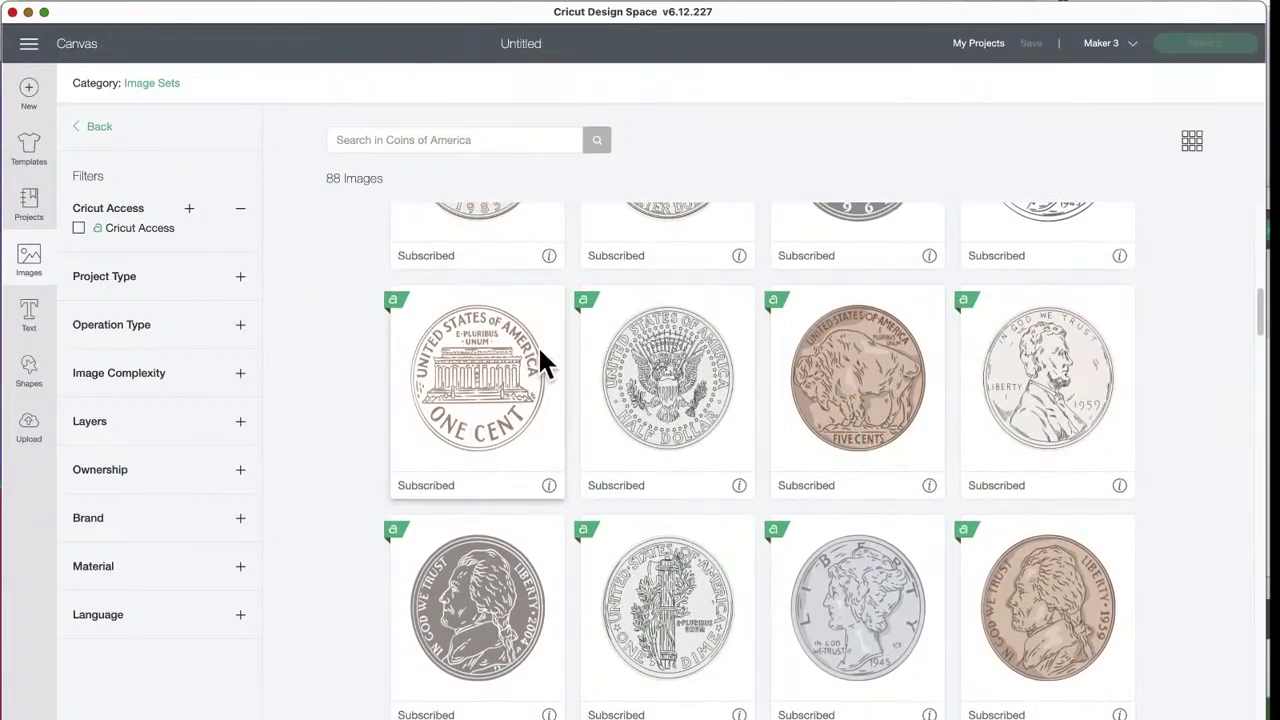
scroll(483, 396, "up", 1)
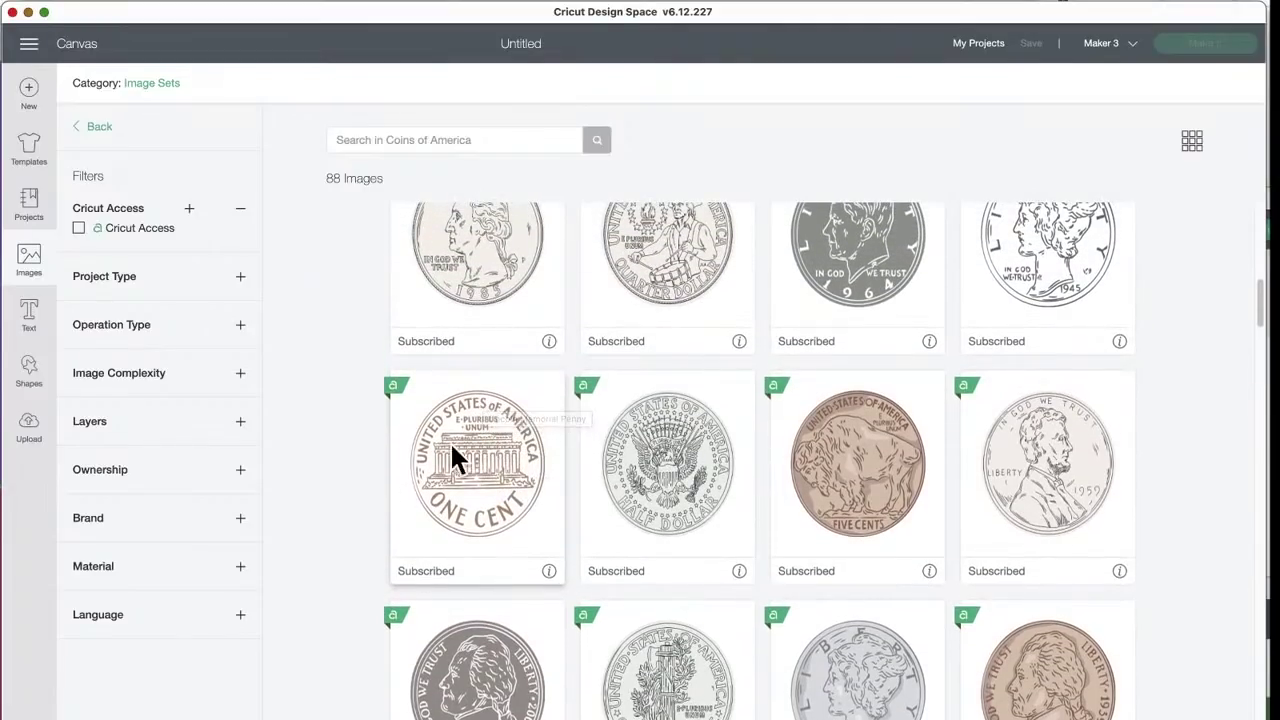
scroll(474, 453, "up", 5)
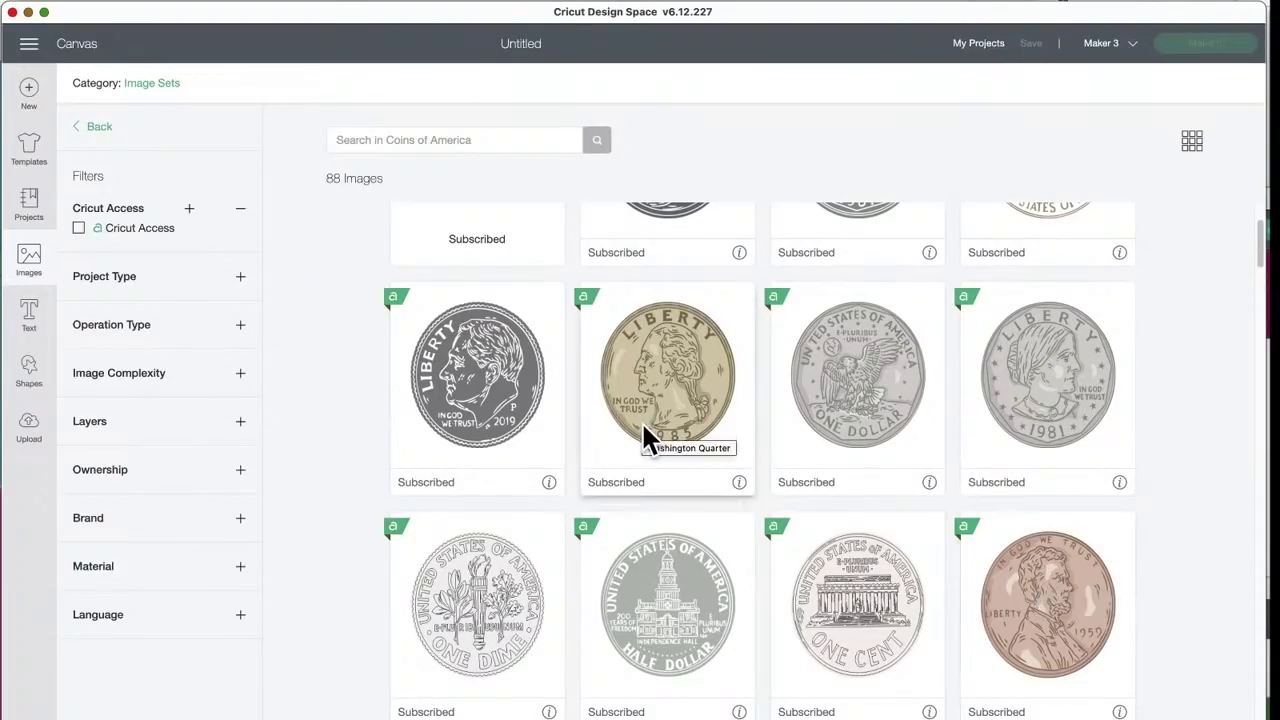
scroll(643, 426, "up", 2)
scroll(645, 437, "down", 10)
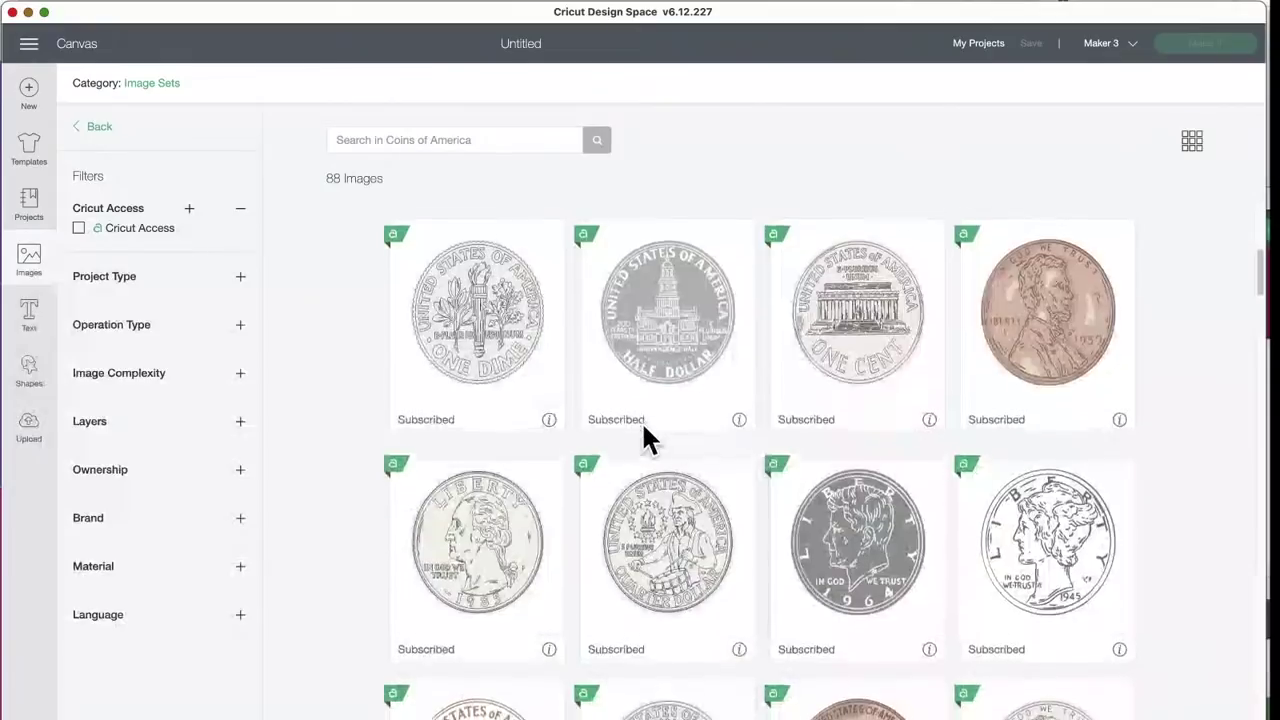
scroll(640, 425, "down", 1)
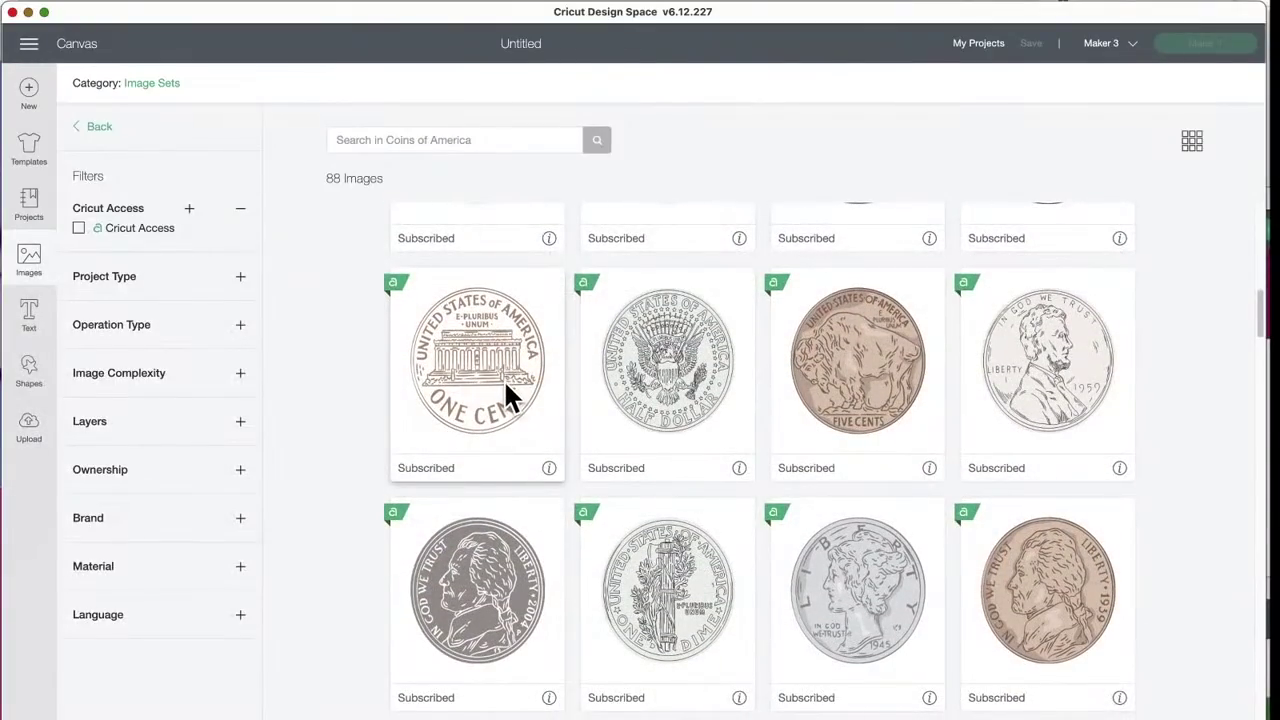
scroll(505, 384, "down", 4)
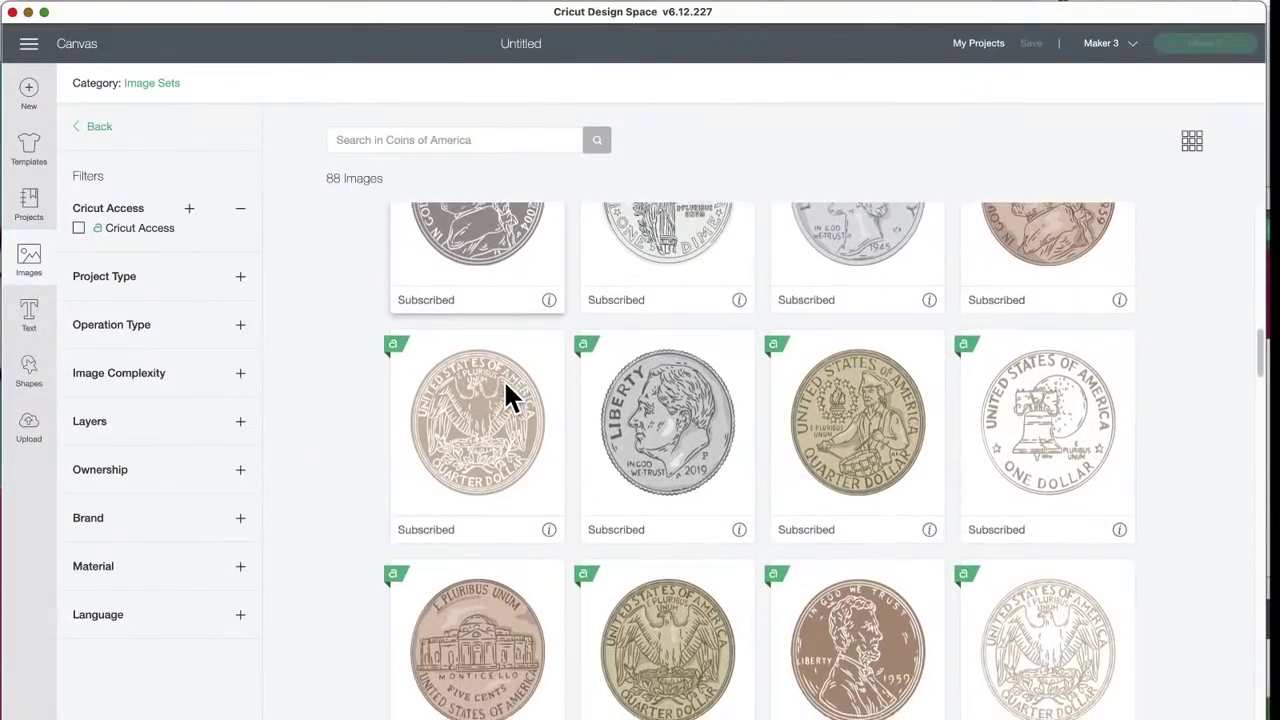
scroll(1050, 553, "down", 2)
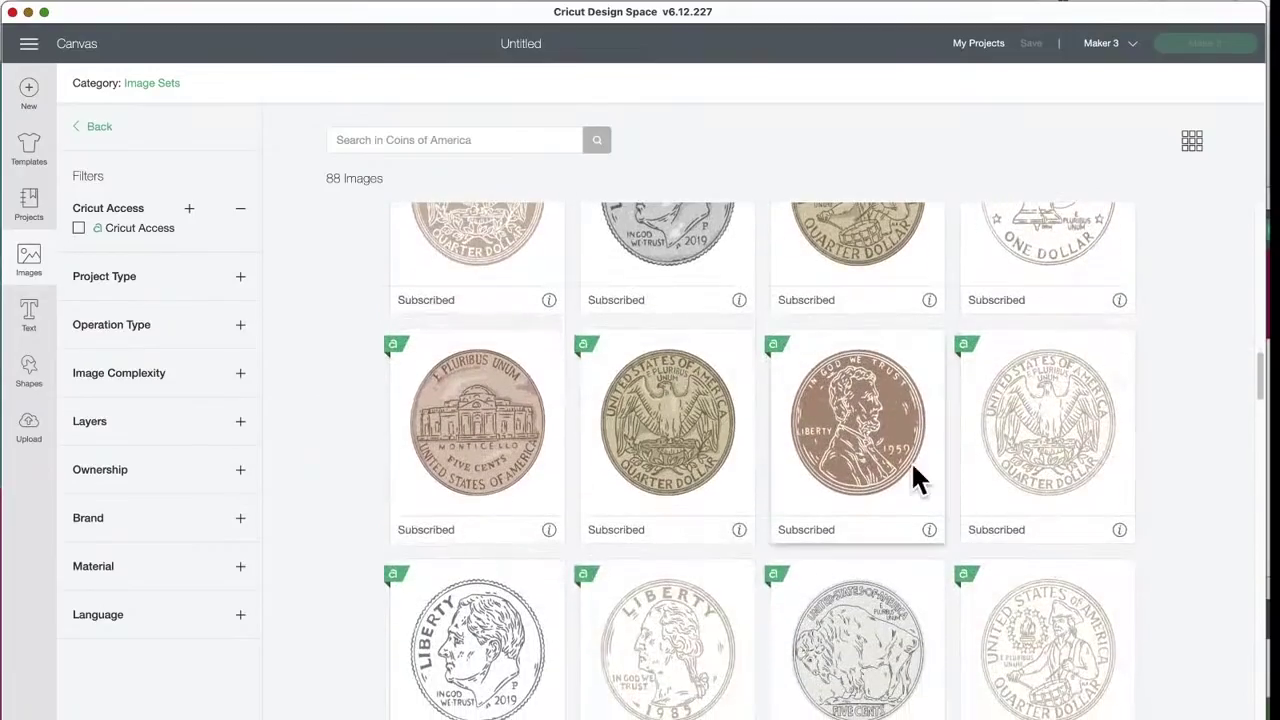
scroll(848, 472, "down", 1)
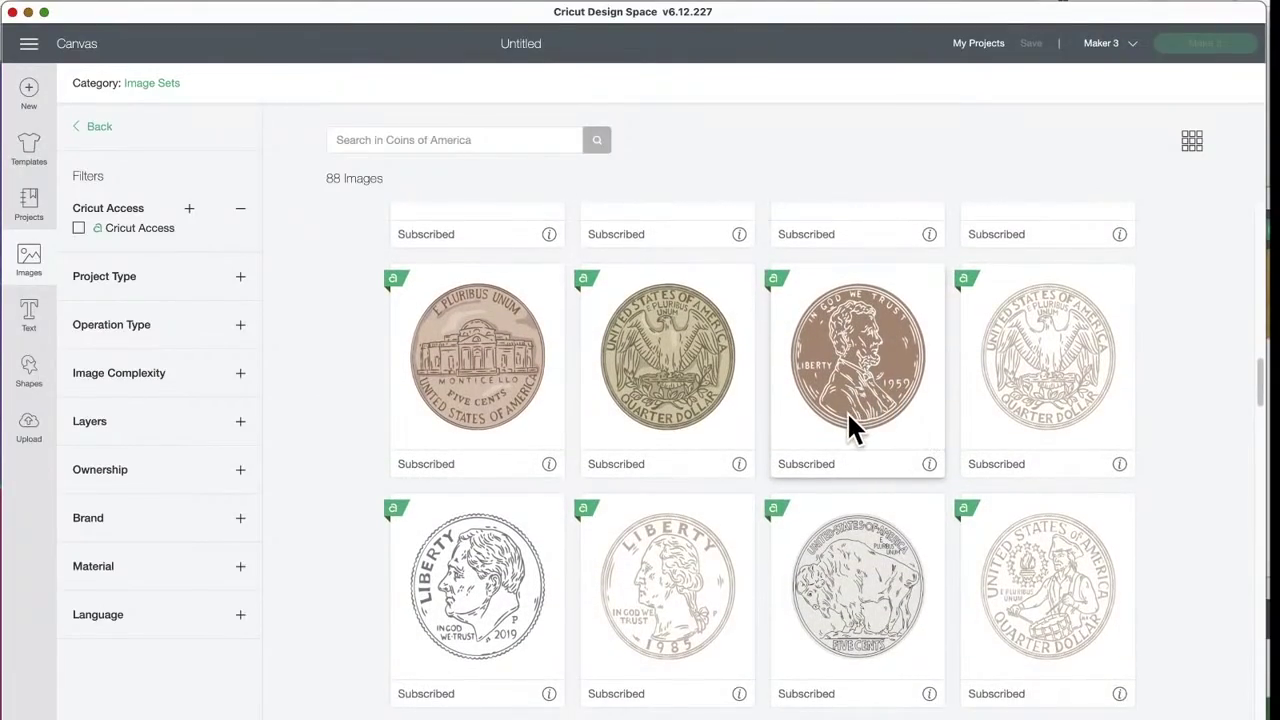
scroll(847, 411, "down", 3)
scroll(847, 411, "down", 1)
scroll(848, 420, "down", 3)
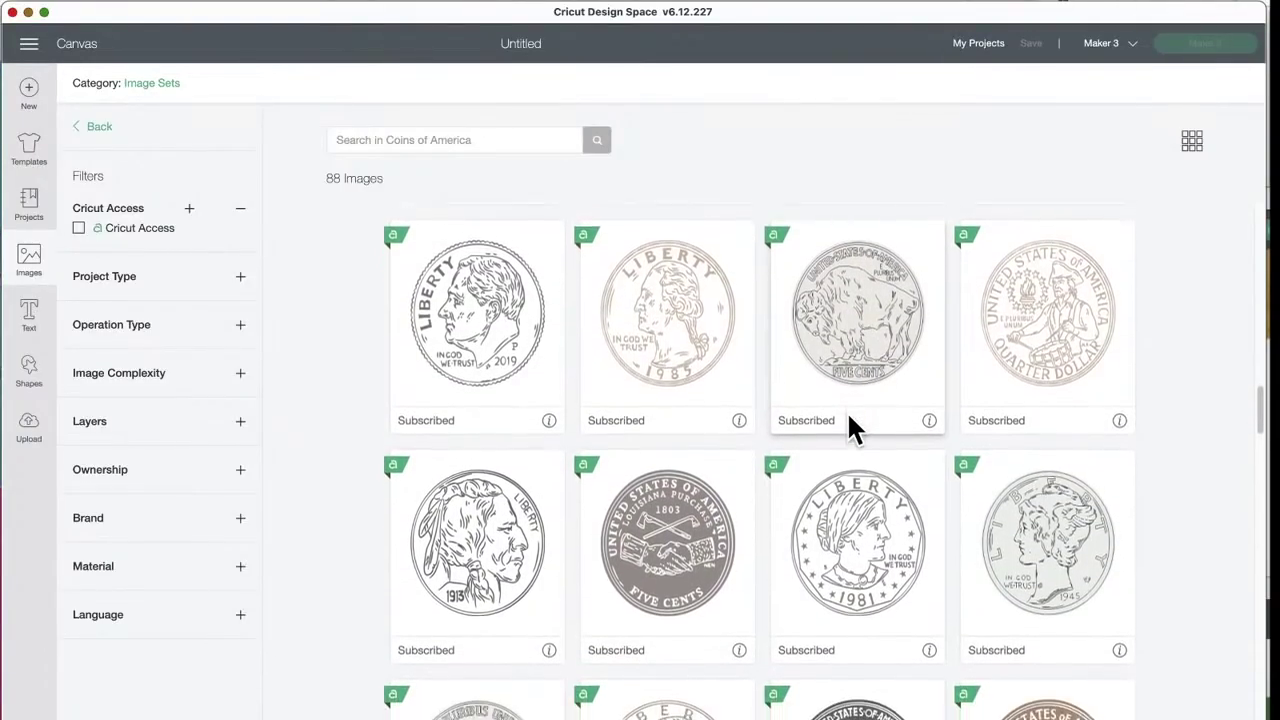
scroll(848, 418, "down", 1)
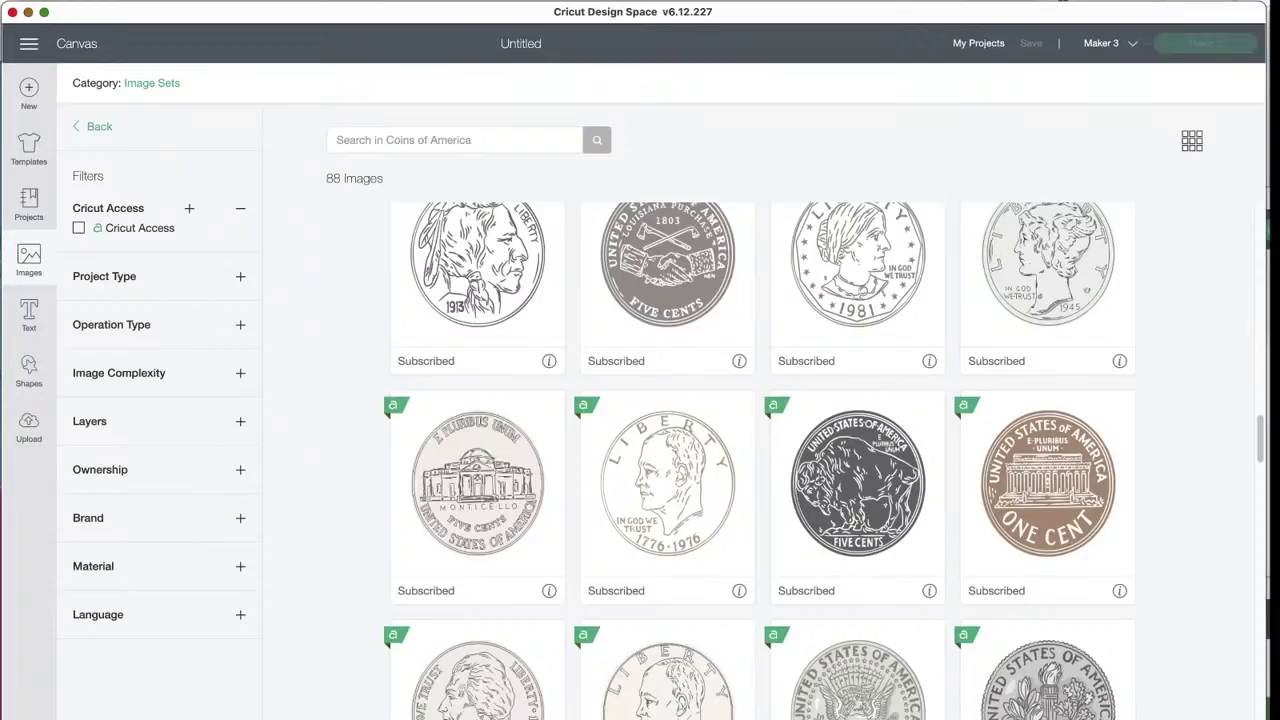
scroll(871, 617, "down", 3)
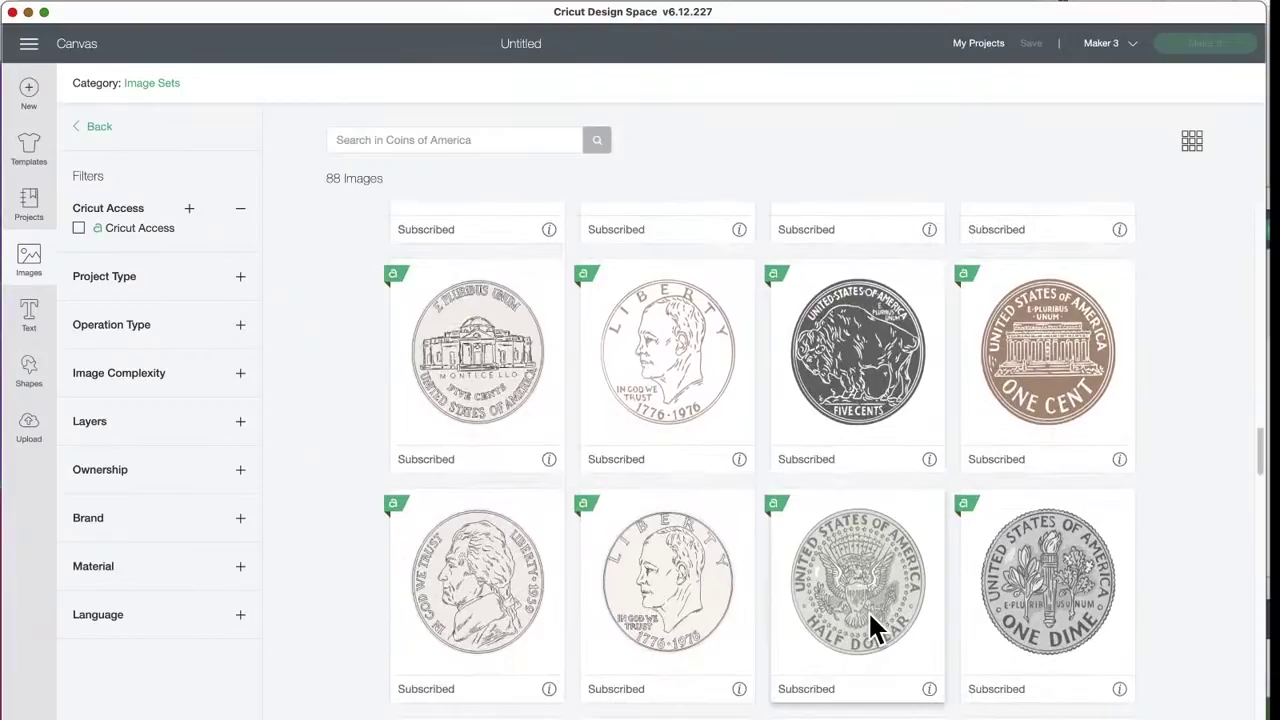
scroll(868, 610, "down", 4)
scroll(868, 610, "down", 1)
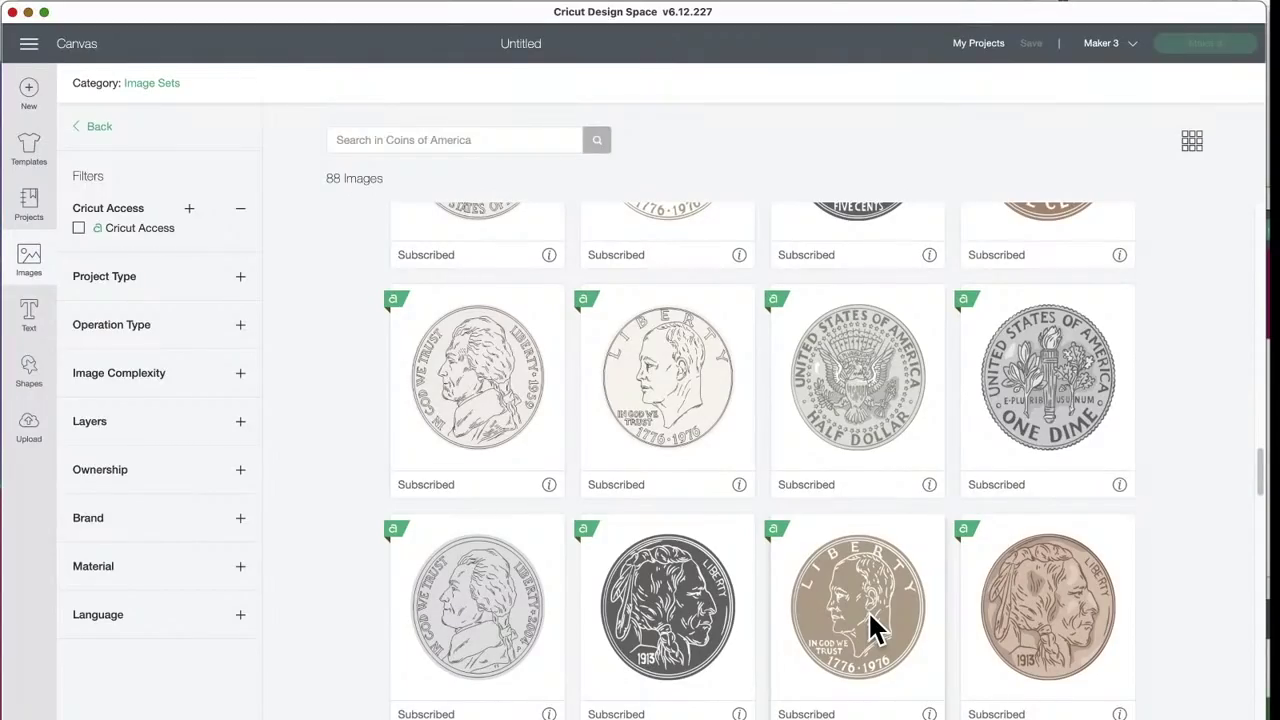
scroll(868, 610, "down", 1)
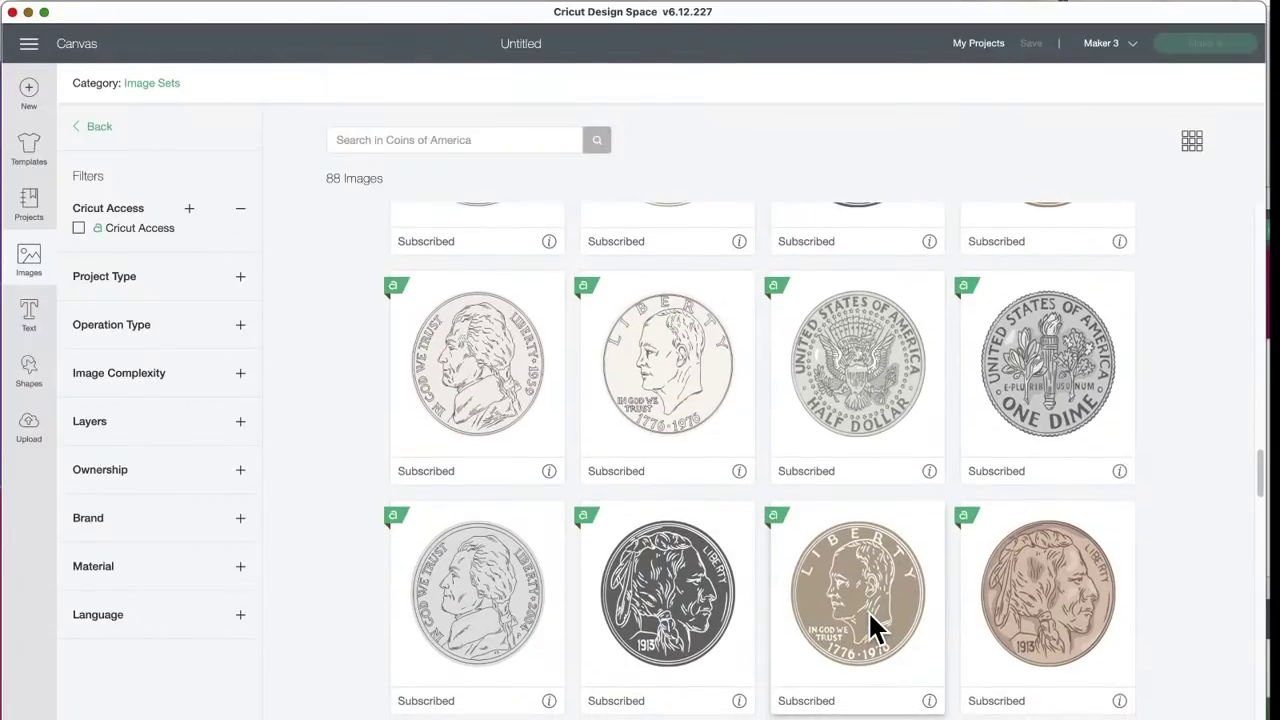
scroll(868, 610, "down", 2)
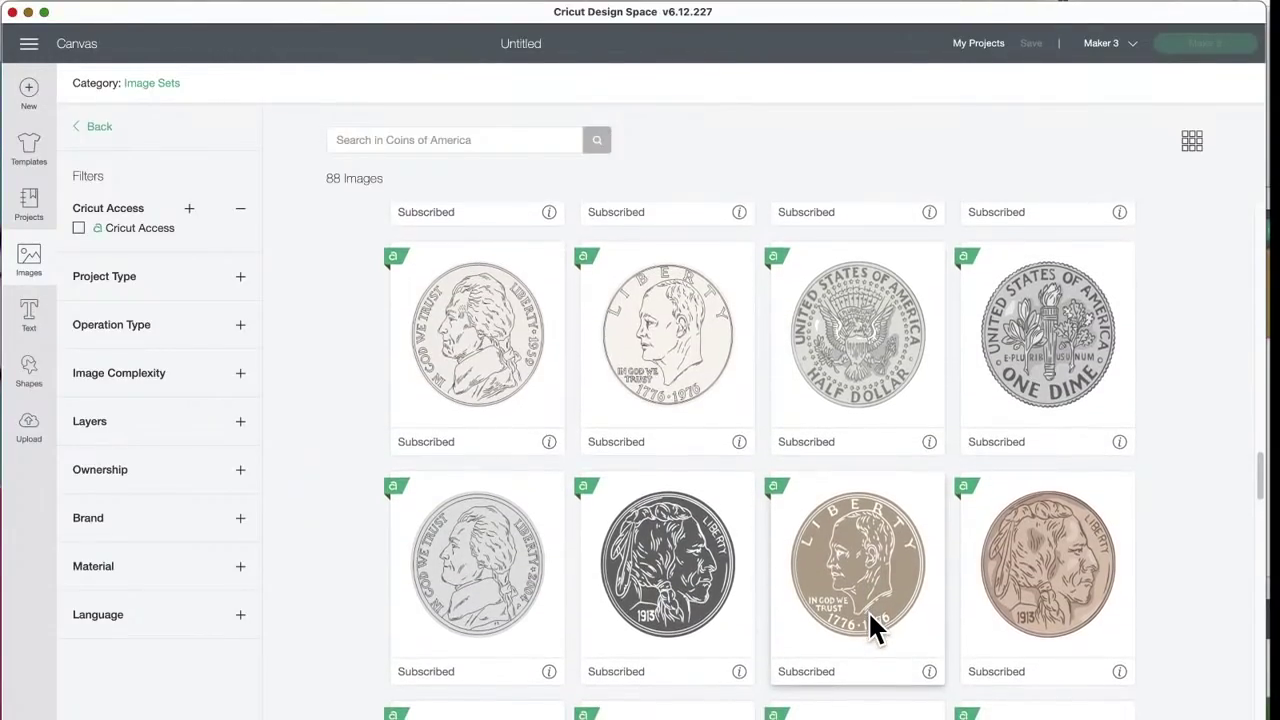
scroll(868, 610, "down", 5)
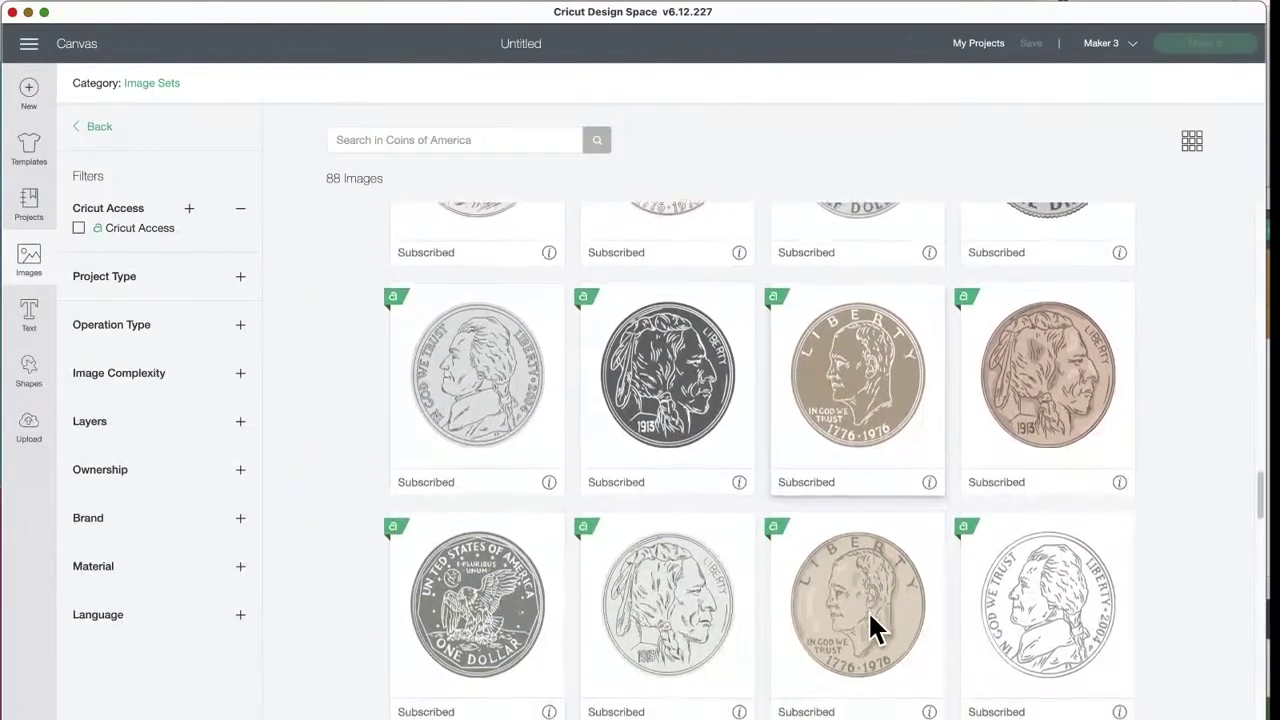
scroll(868, 610, "down", 8)
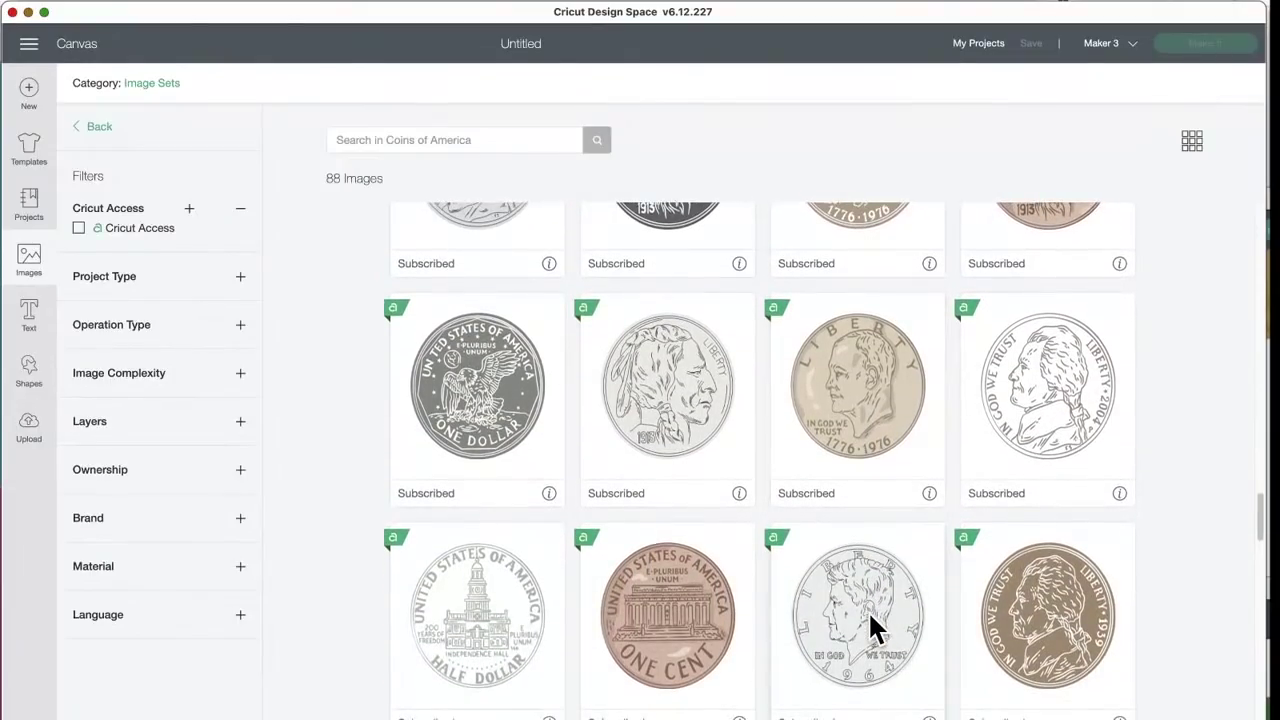
scroll(868, 610, "down", 6)
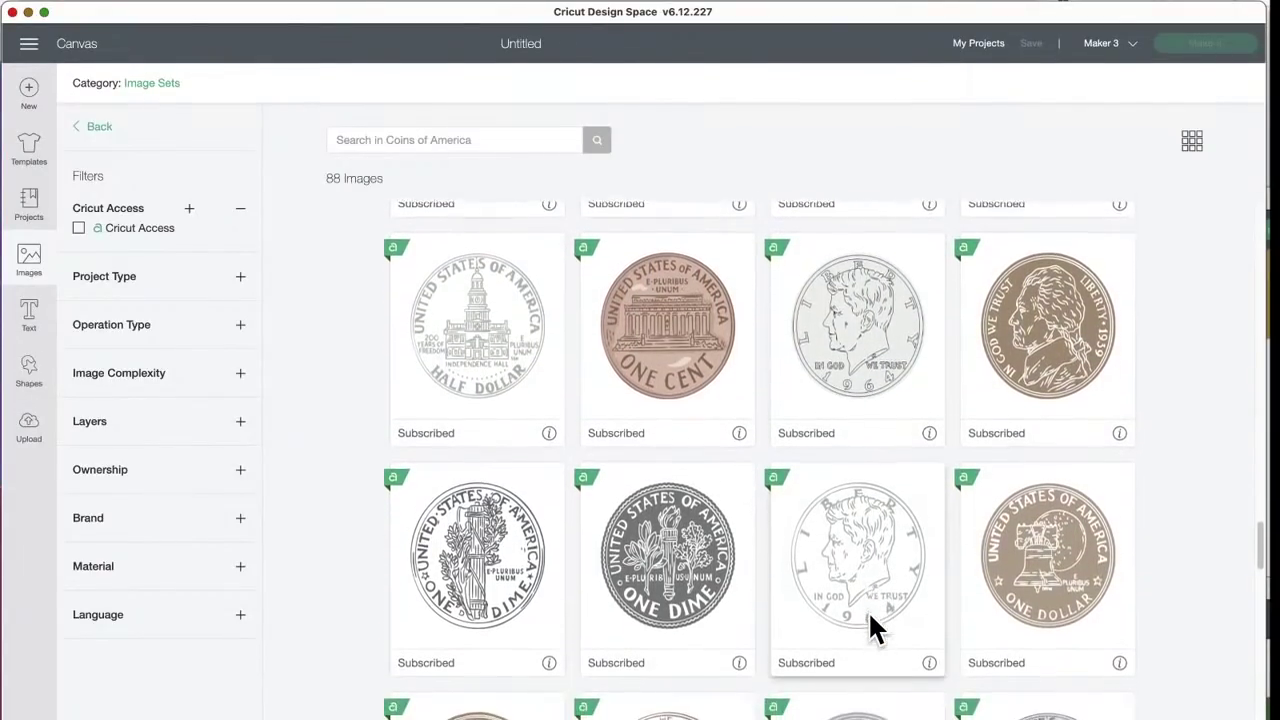
scroll(868, 610, "down", 12)
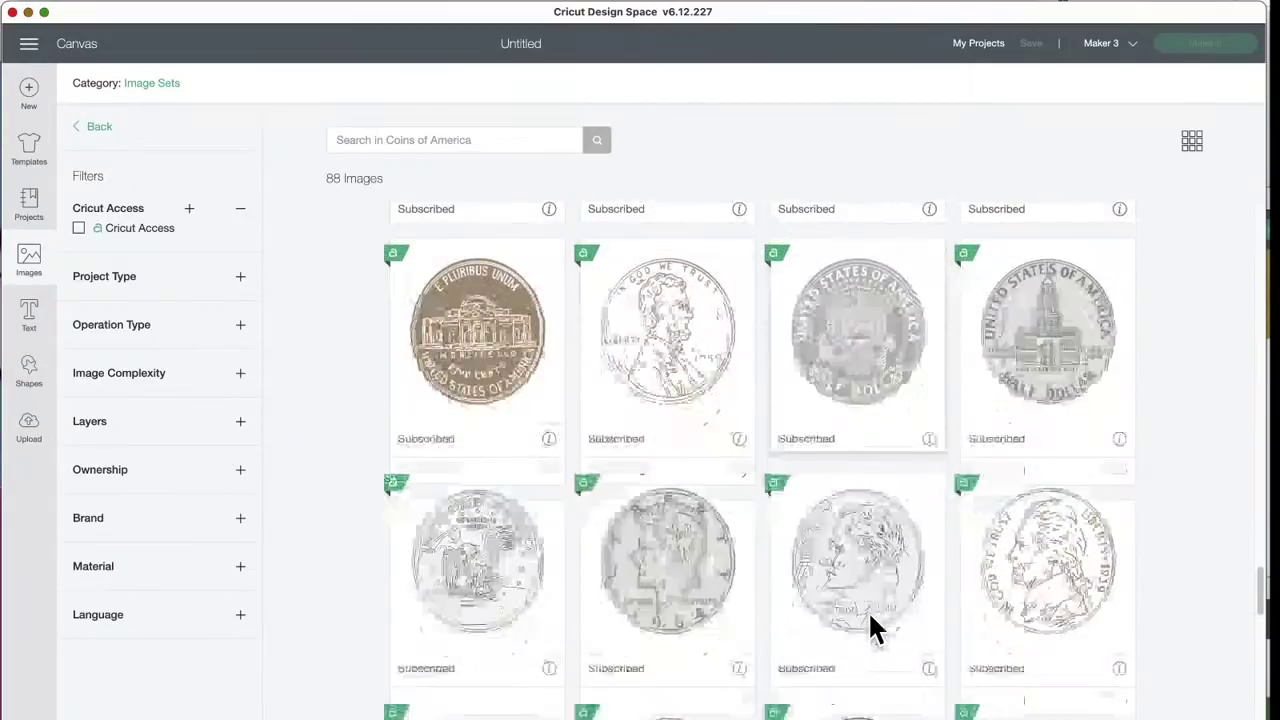
scroll(868, 610, "down", 5)
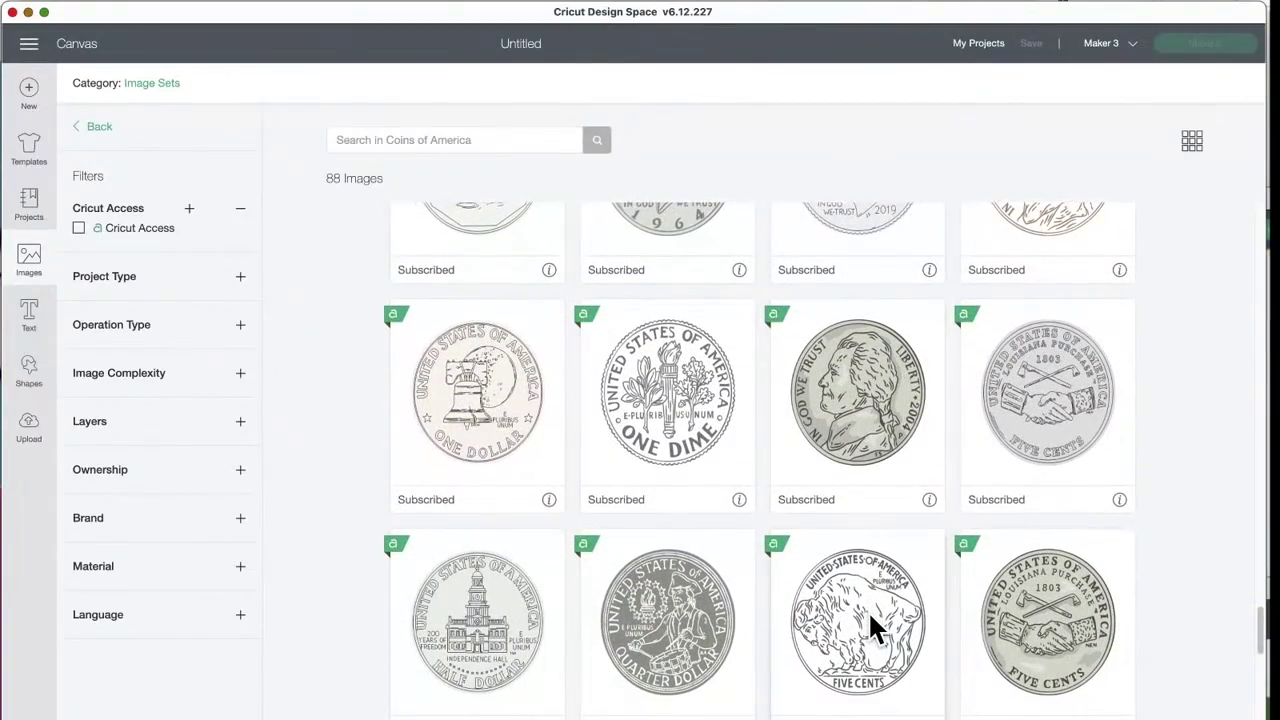
scroll(868, 610, "down", 2)
scroll(868, 610, "down", 6)
scroll(869, 615, "down", 6)
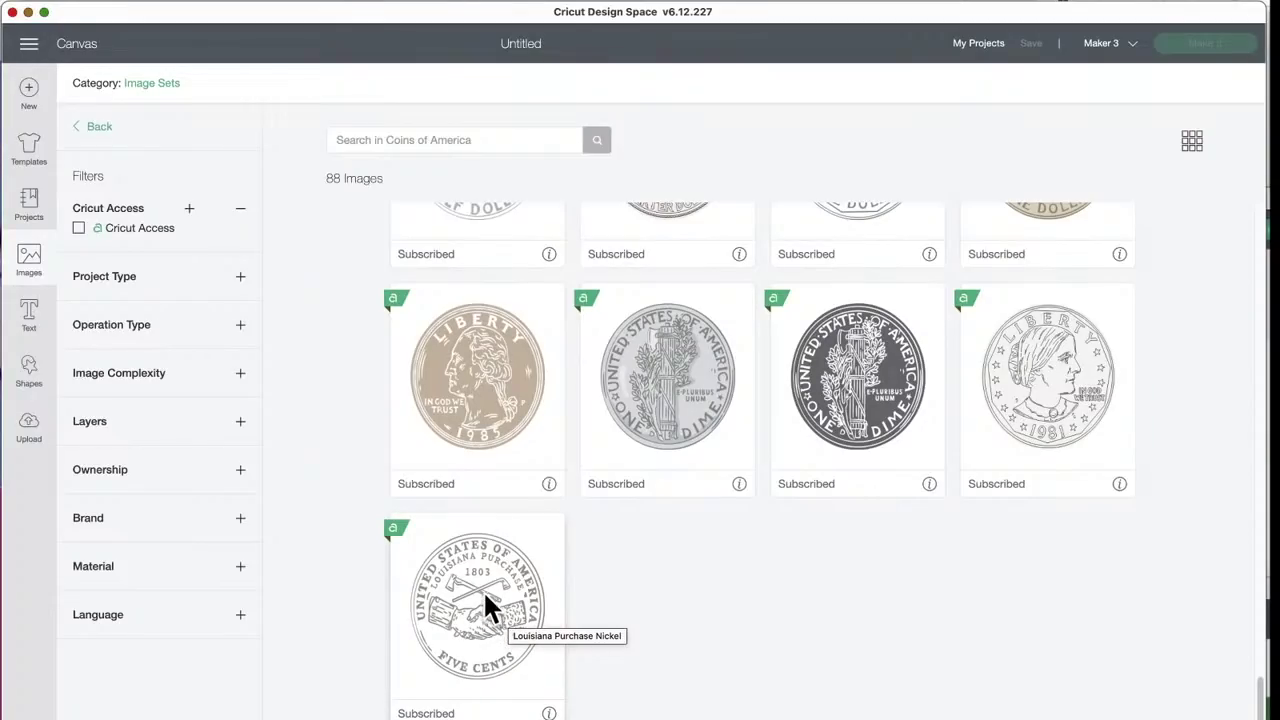
Step: Review the Coins of America set again from its last image back to the beginning, comparing the draw, single-colour and layered coin versions
scroll(483, 585, "up", 3)
scroll(483, 585, "up", 10)
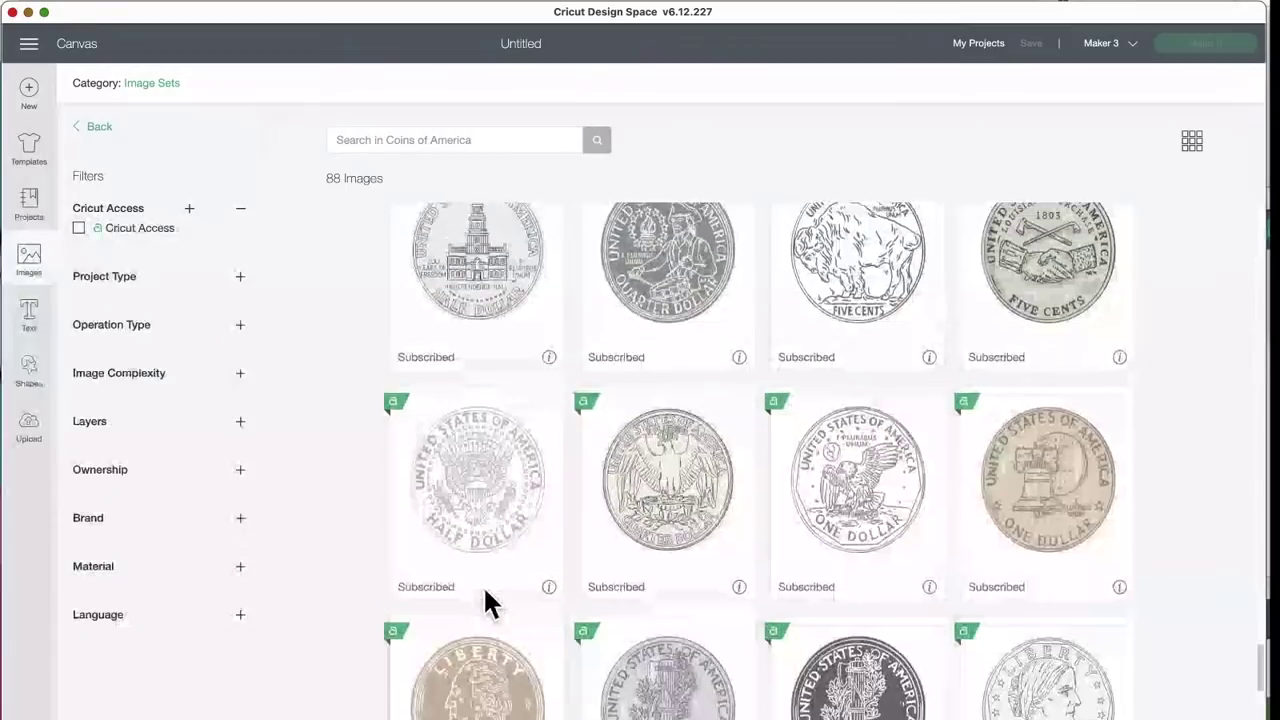
scroll(483, 585, "up", 3)
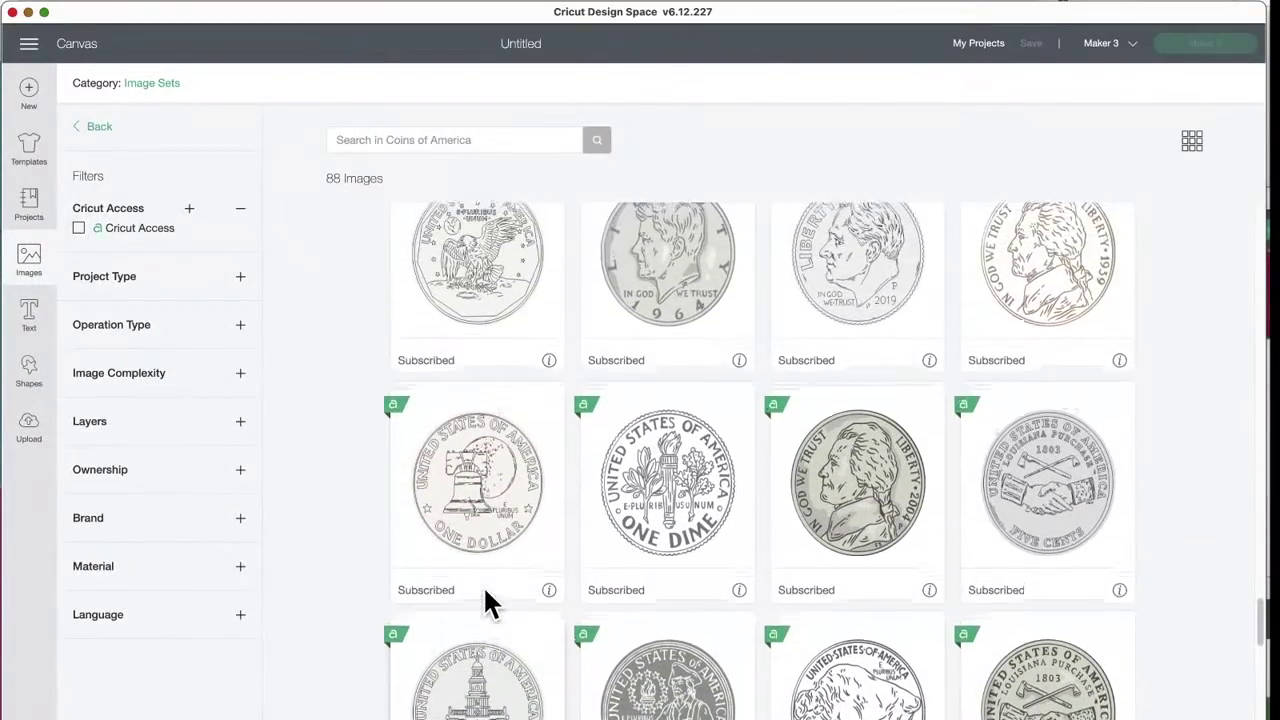
scroll(483, 592, "up", 8)
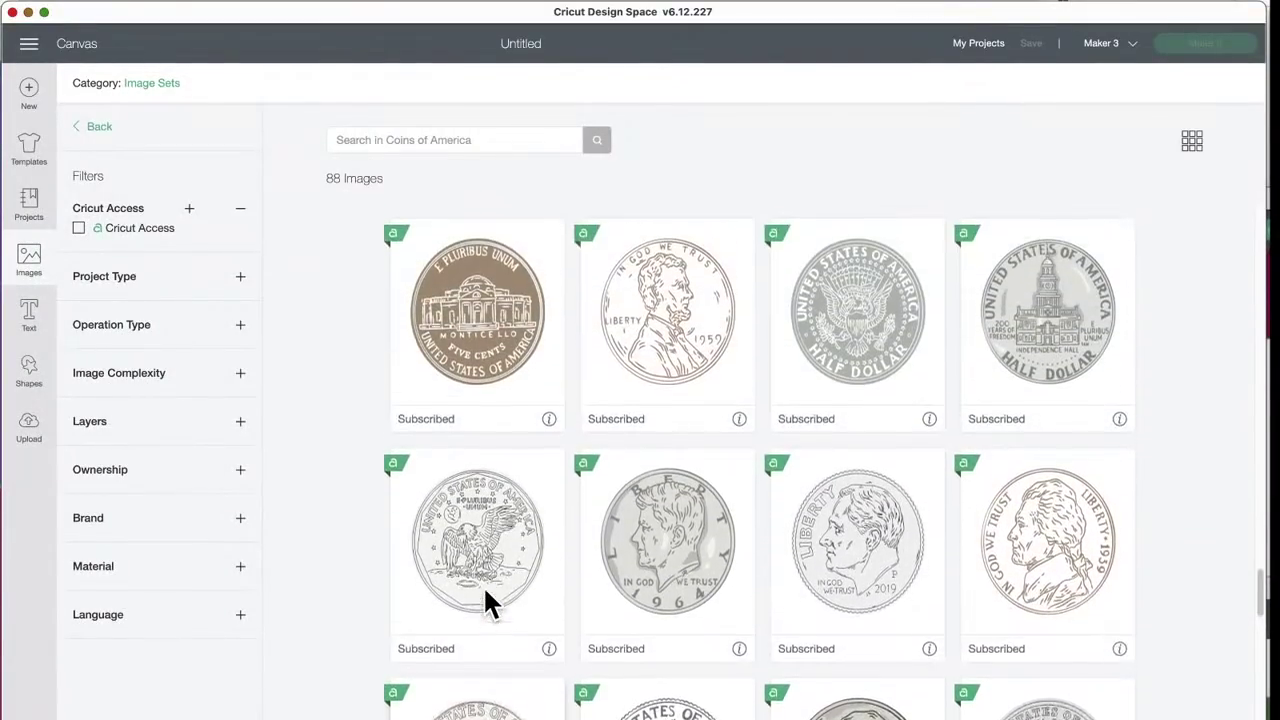
scroll(485, 595, "up", 15)
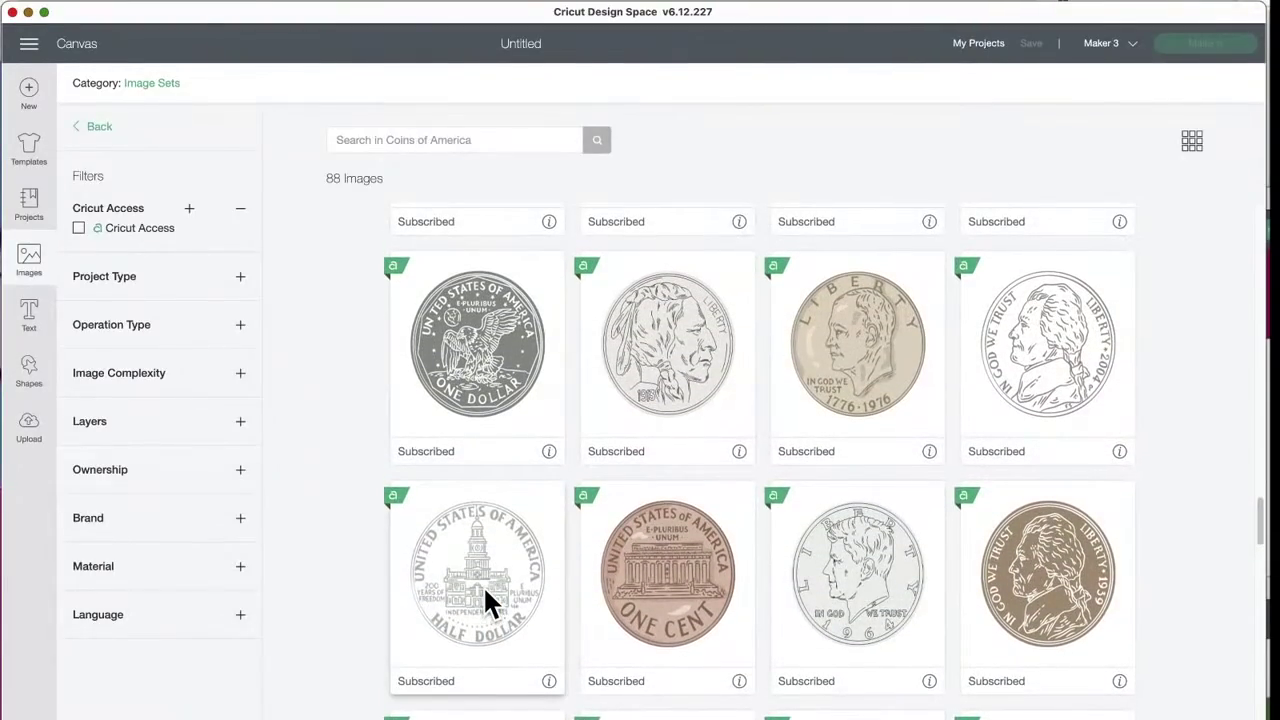
scroll(485, 592, "up", 8)
scroll(485, 592, "up", 8)
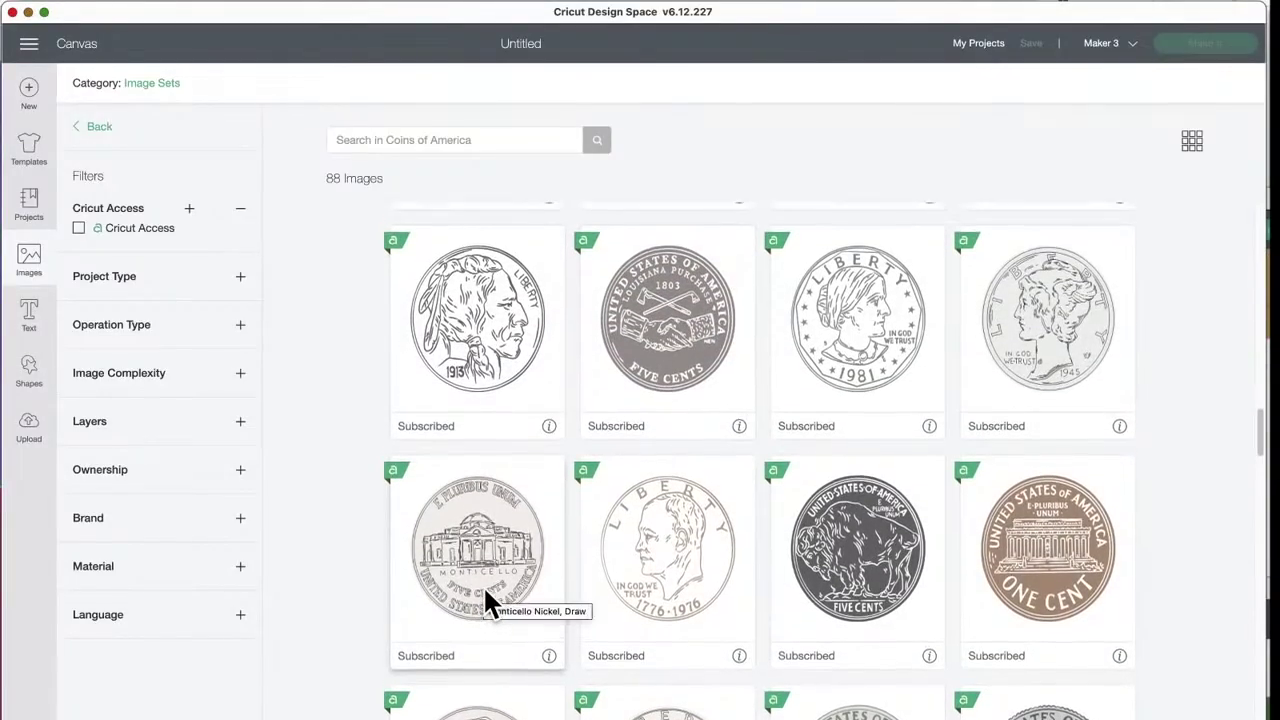
scroll(485, 592, "up", 4)
scroll(485, 595, "up", 8)
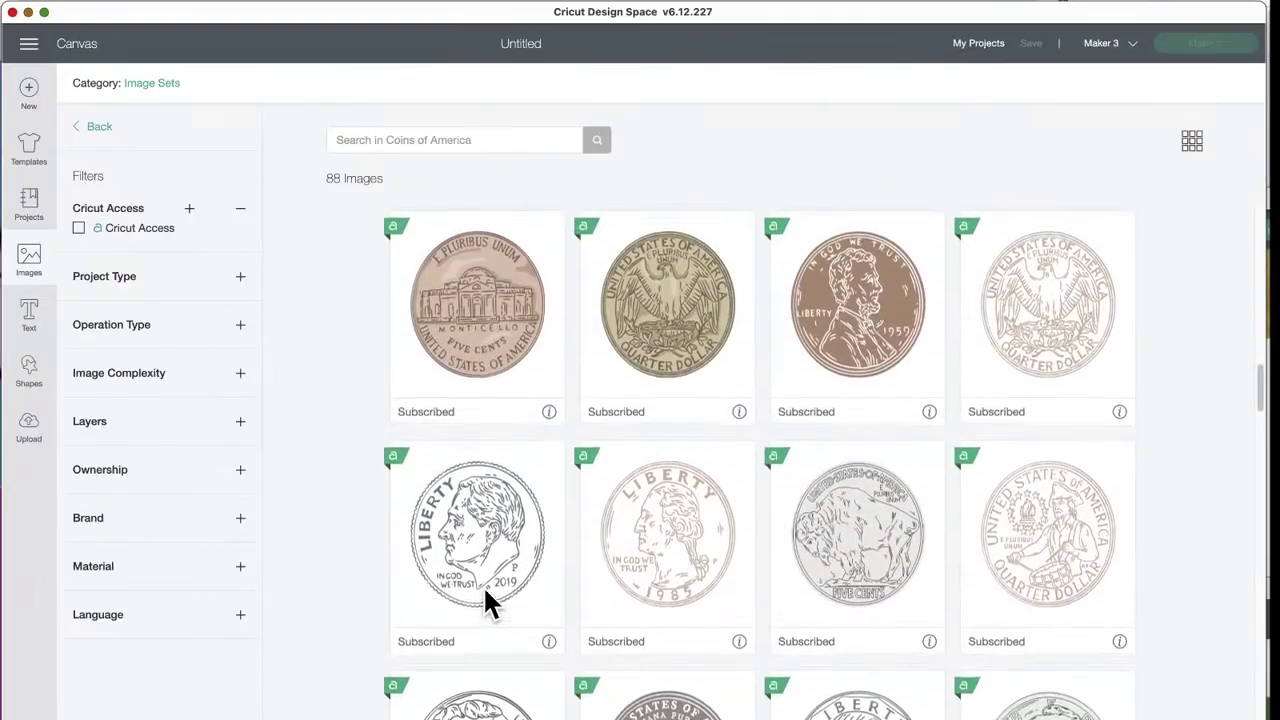
scroll(485, 595, "up", 6)
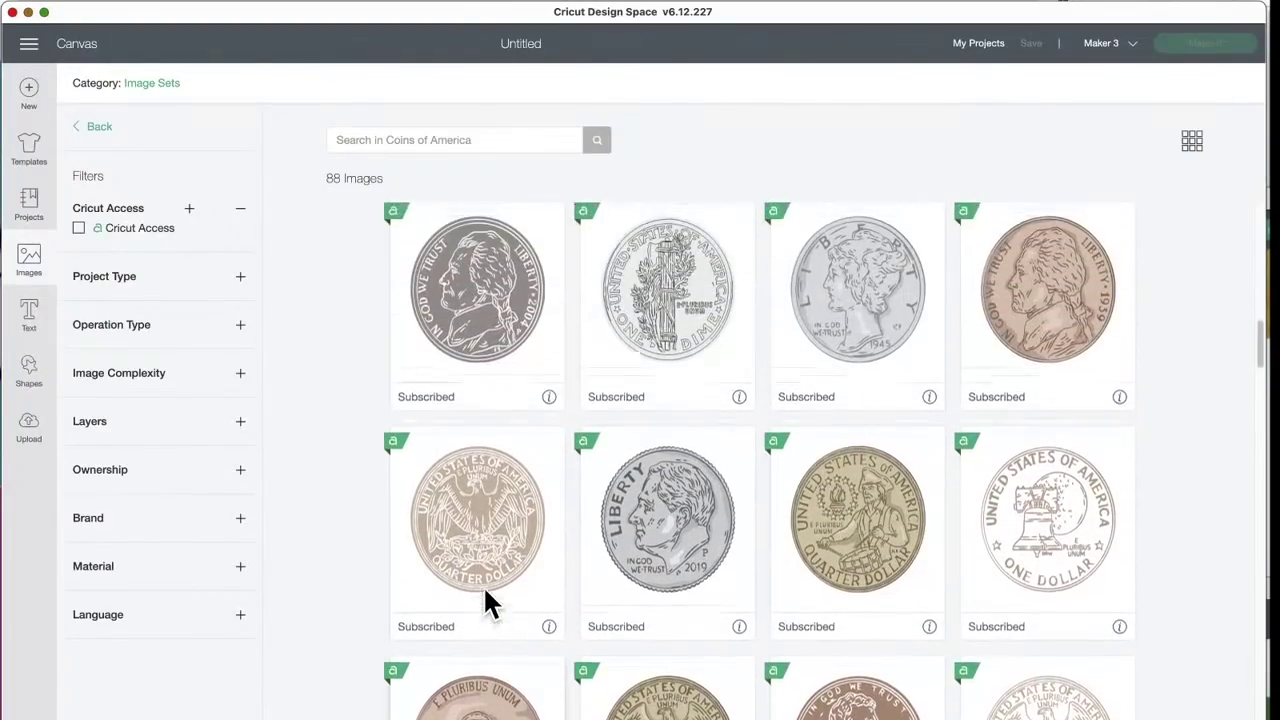
scroll(485, 600, "up", 6)
scroll(483, 585, "up", 8)
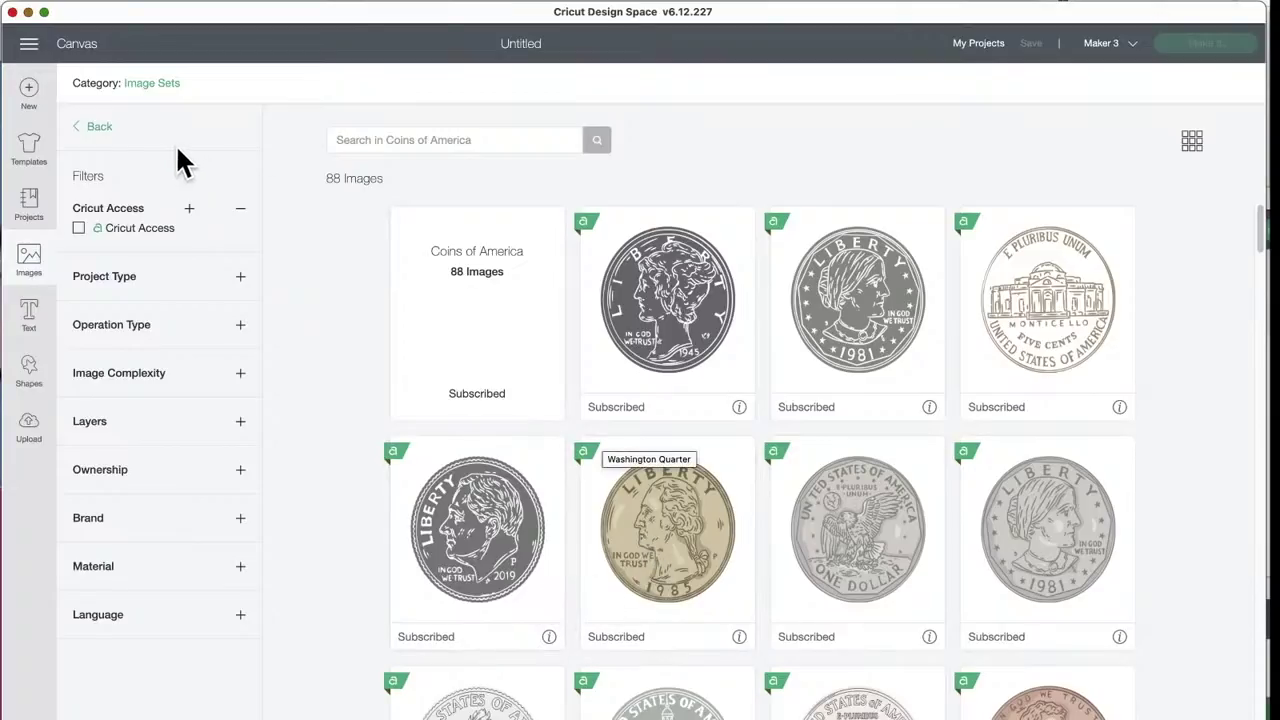
Step: Leave the Coins of America set, clear the previous search and search the Image Sets category for "anna"
left_click(98, 128)
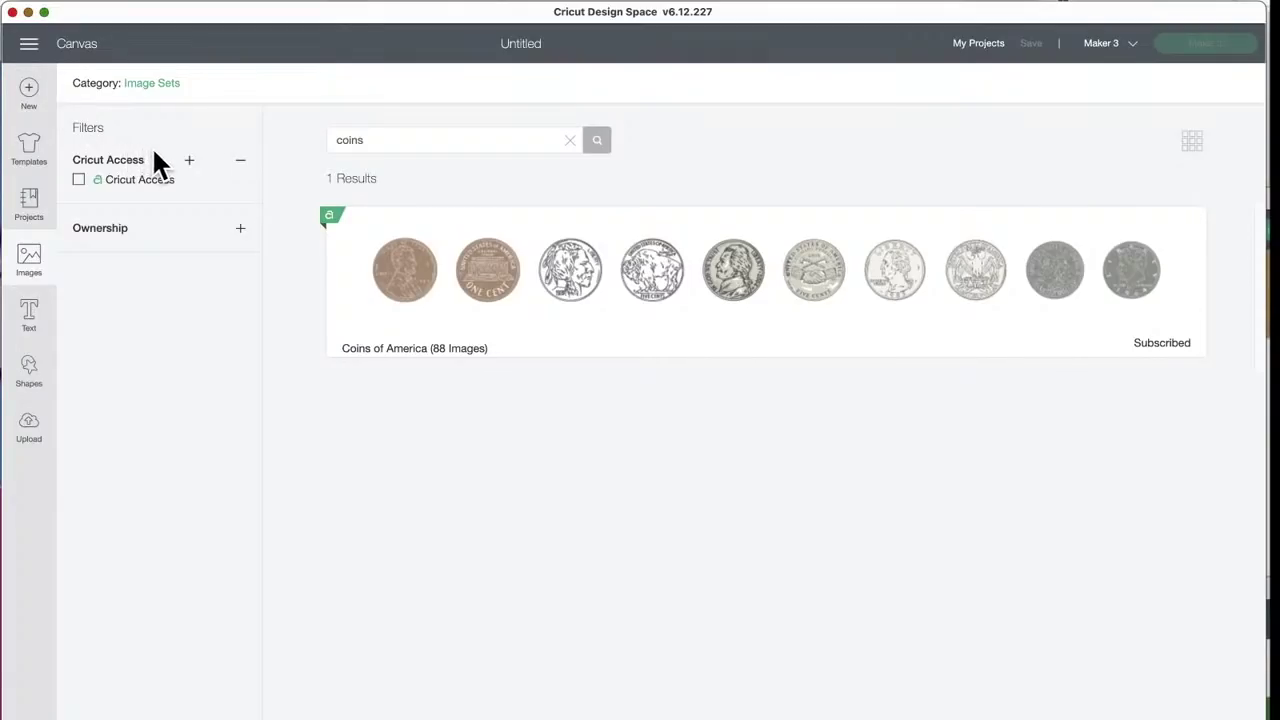
left_click(571, 141)
left_click(503, 140)
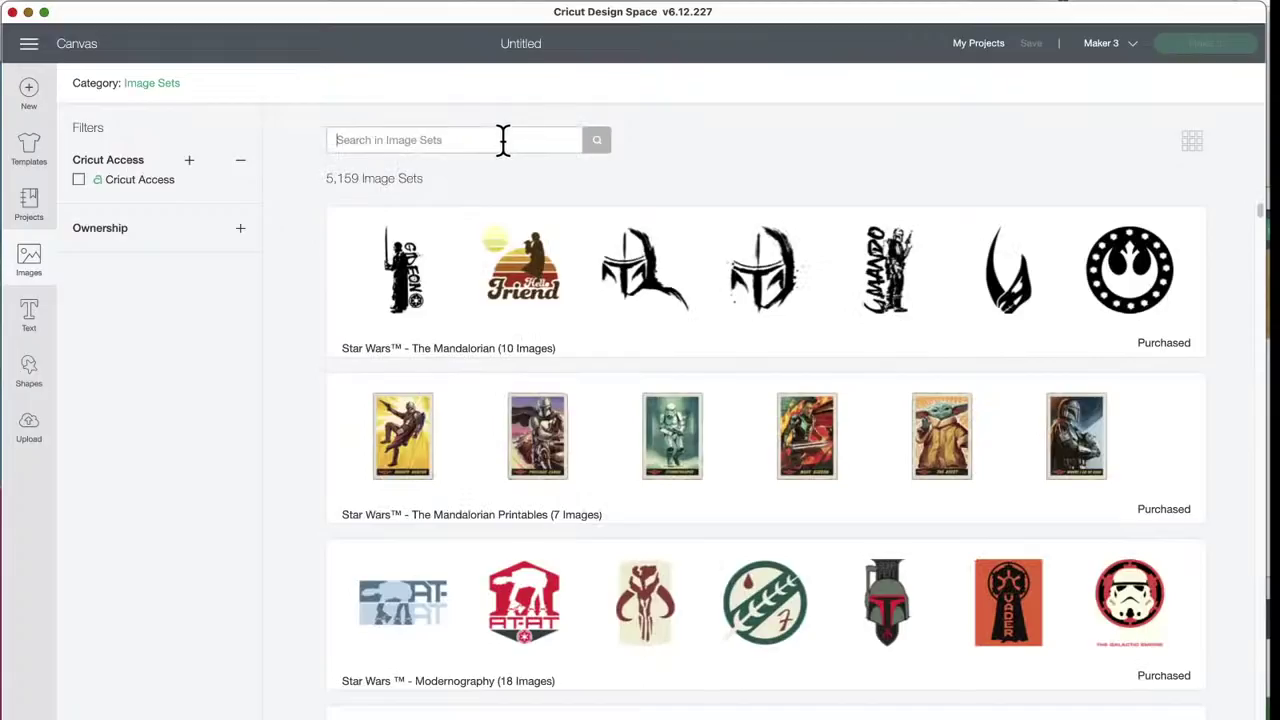
type("anna")
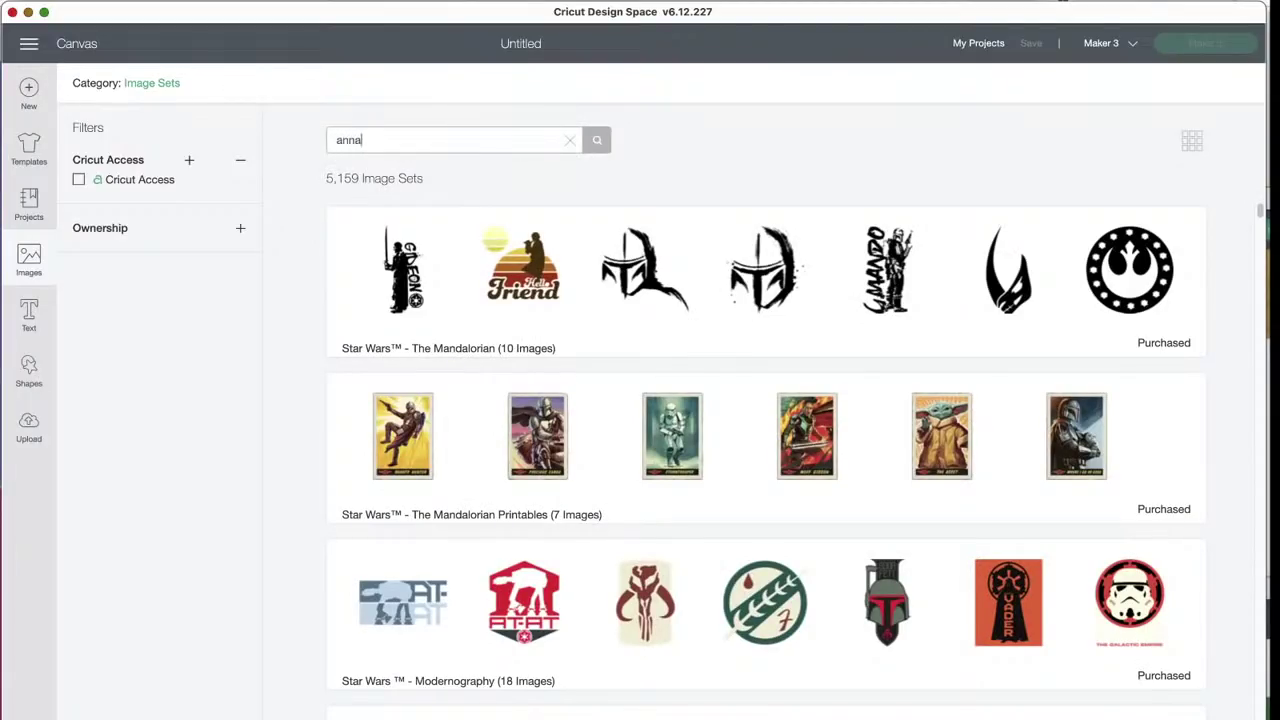
key("Return")
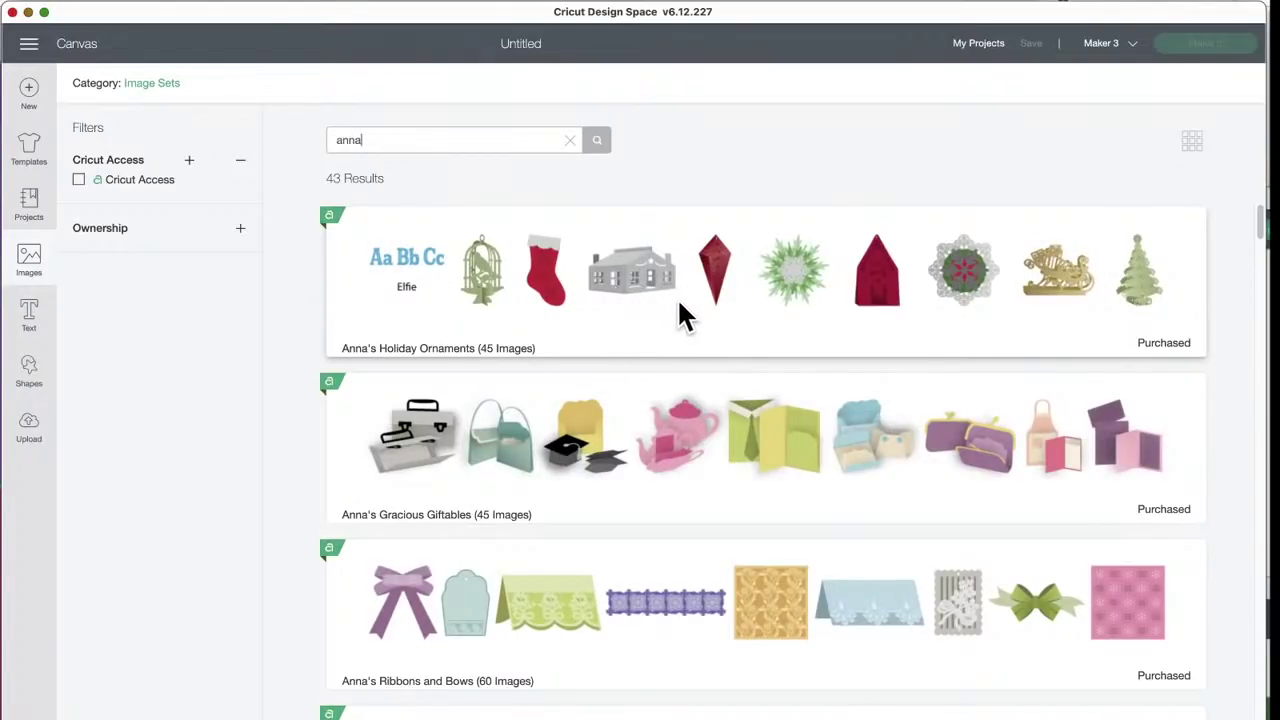
Step: Look through the Anna's image sets, from Holiday Ornaments past Pop-up Cards and Lovely Layered Cards to Bridal and Baby Soirees, comparing their cards and embellishments
scroll(666, 320, "down", 3)
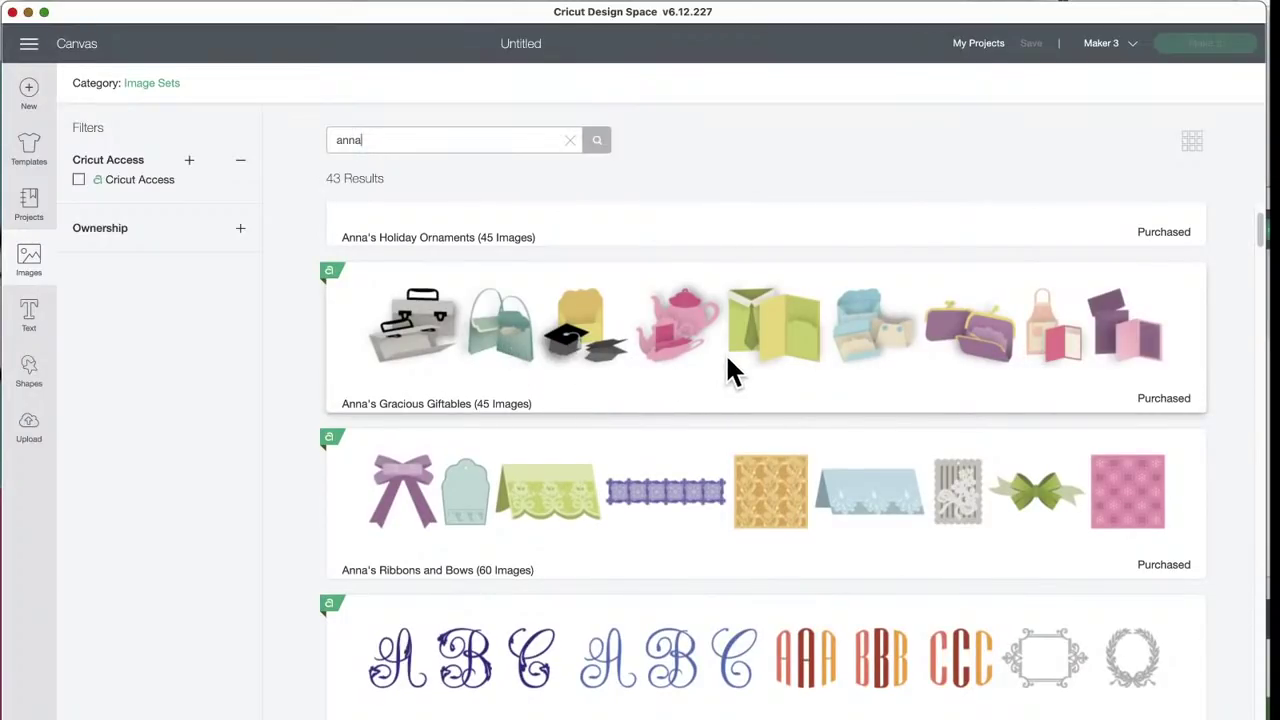
scroll(726, 358, "down", 4)
scroll(727, 360, "down", 1)
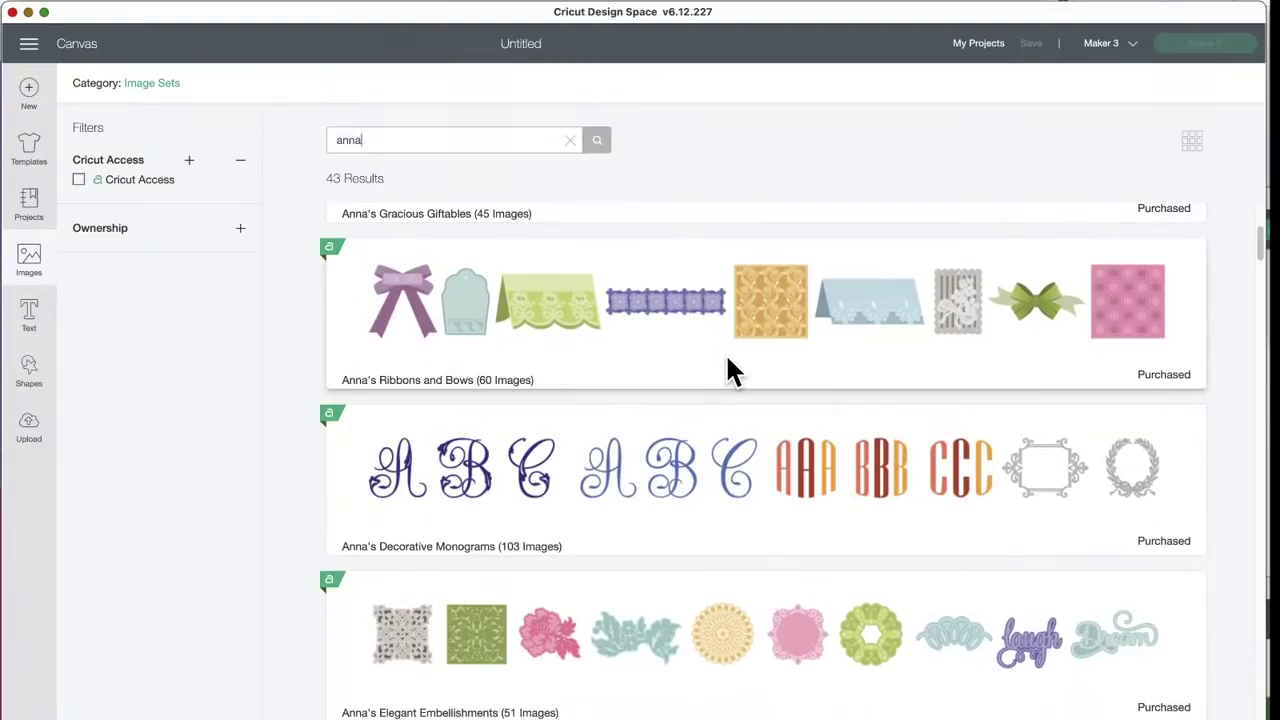
scroll(725, 352, "down", 1)
scroll(725, 352, "up", 1)
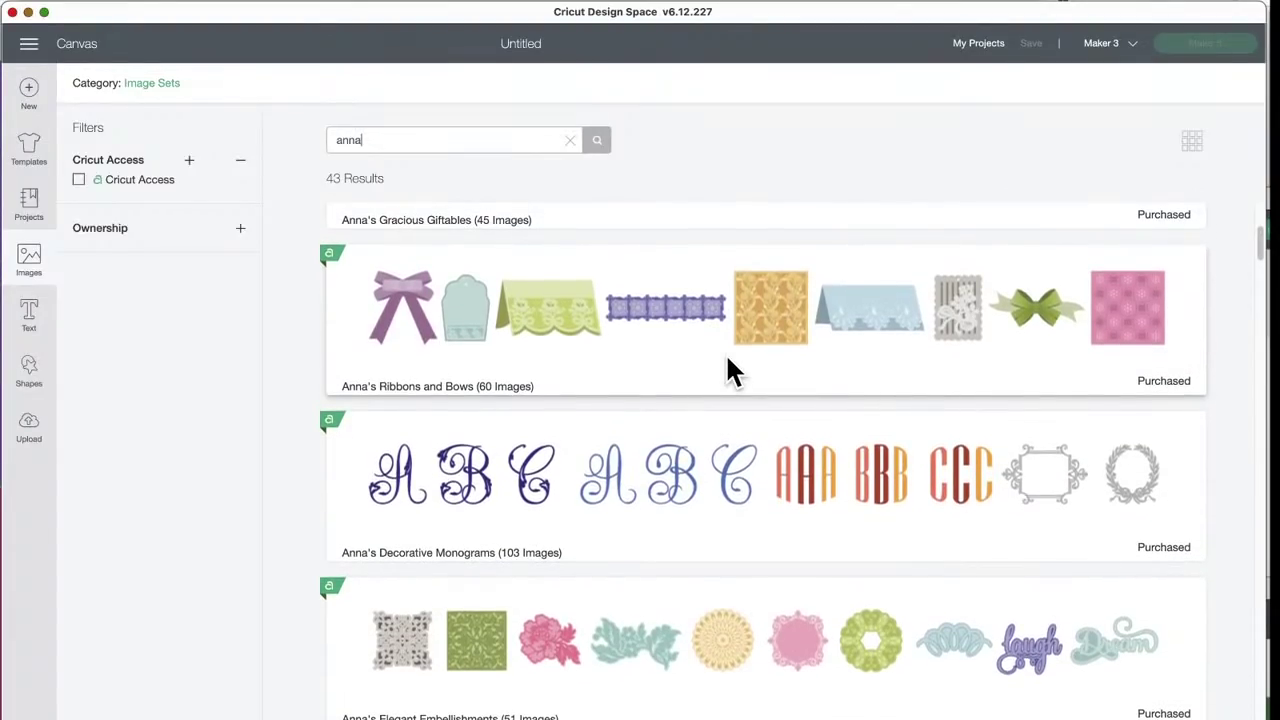
scroll(729, 348, "down", 5)
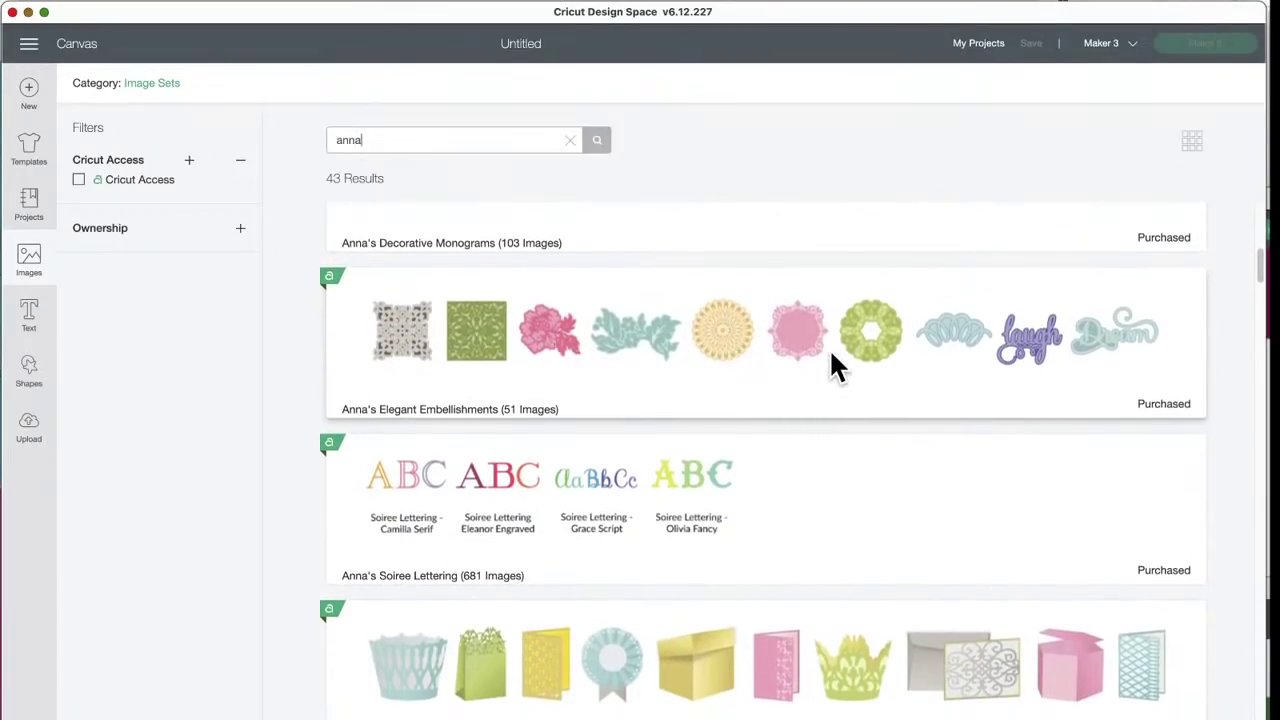
scroll(835, 365, "down", 3)
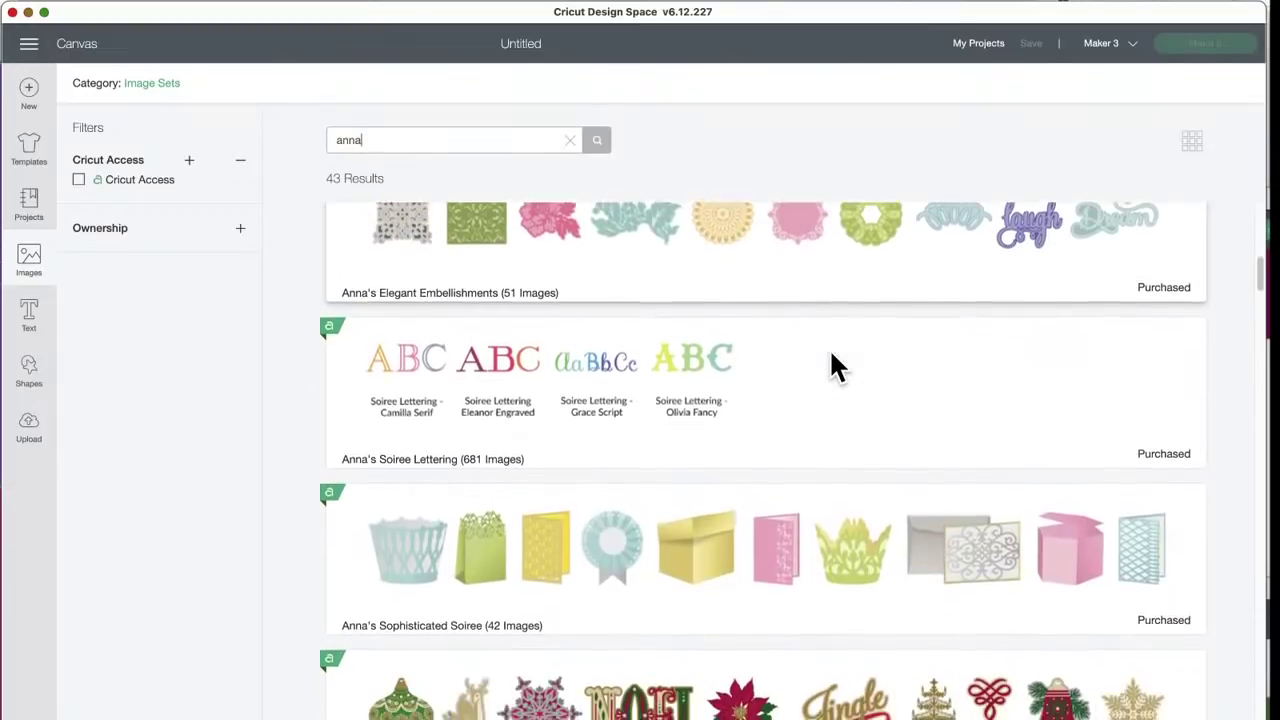
scroll(790, 370, "down", 3)
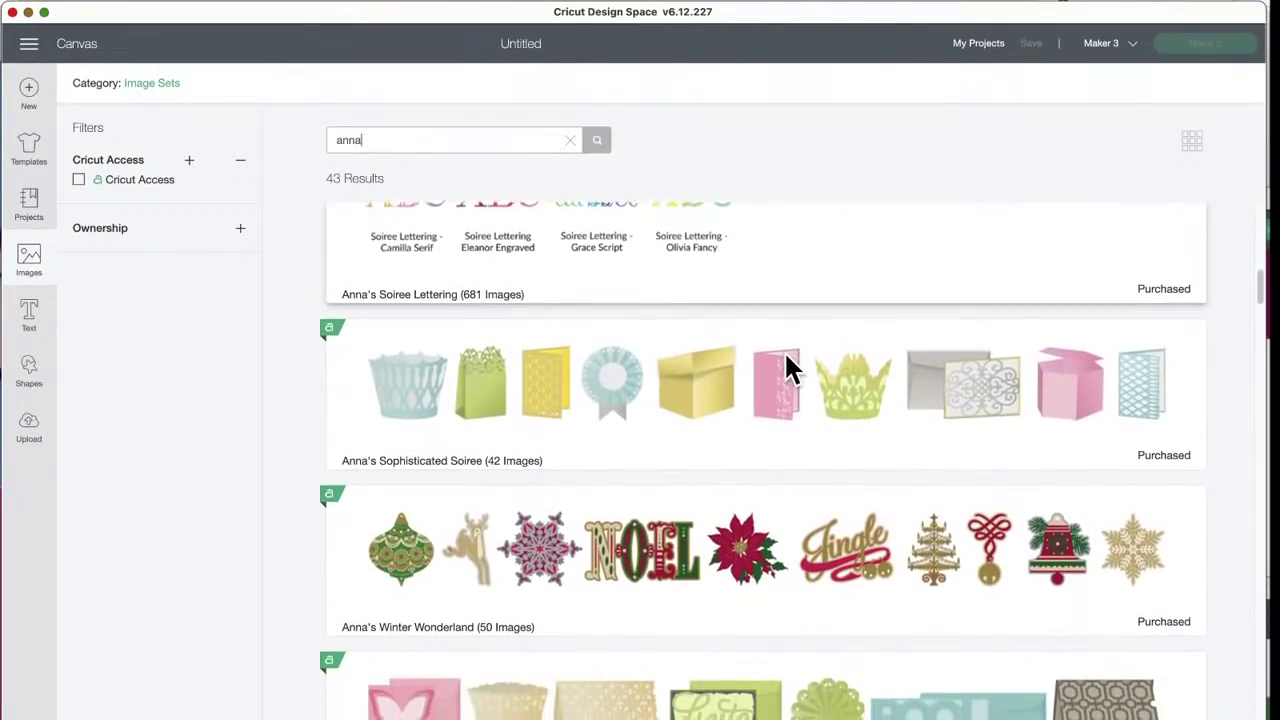
scroll(786, 366, "down", 3)
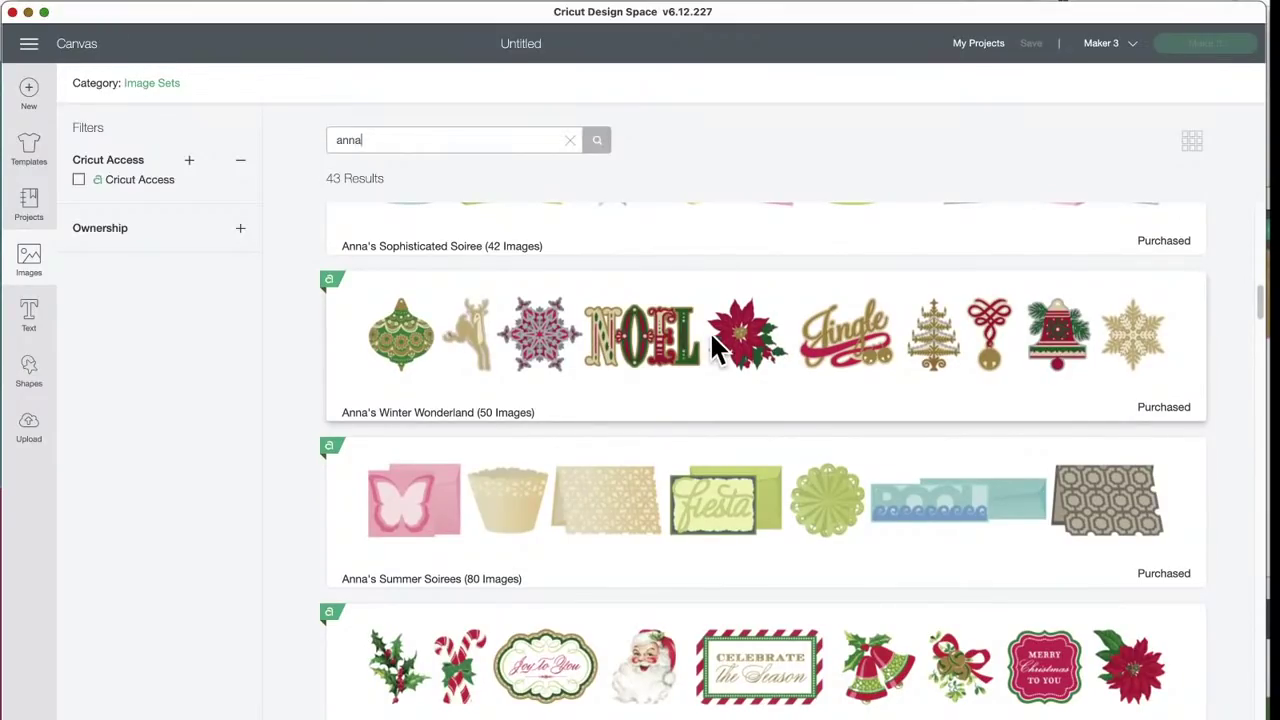
scroll(680, 355, "down", 2)
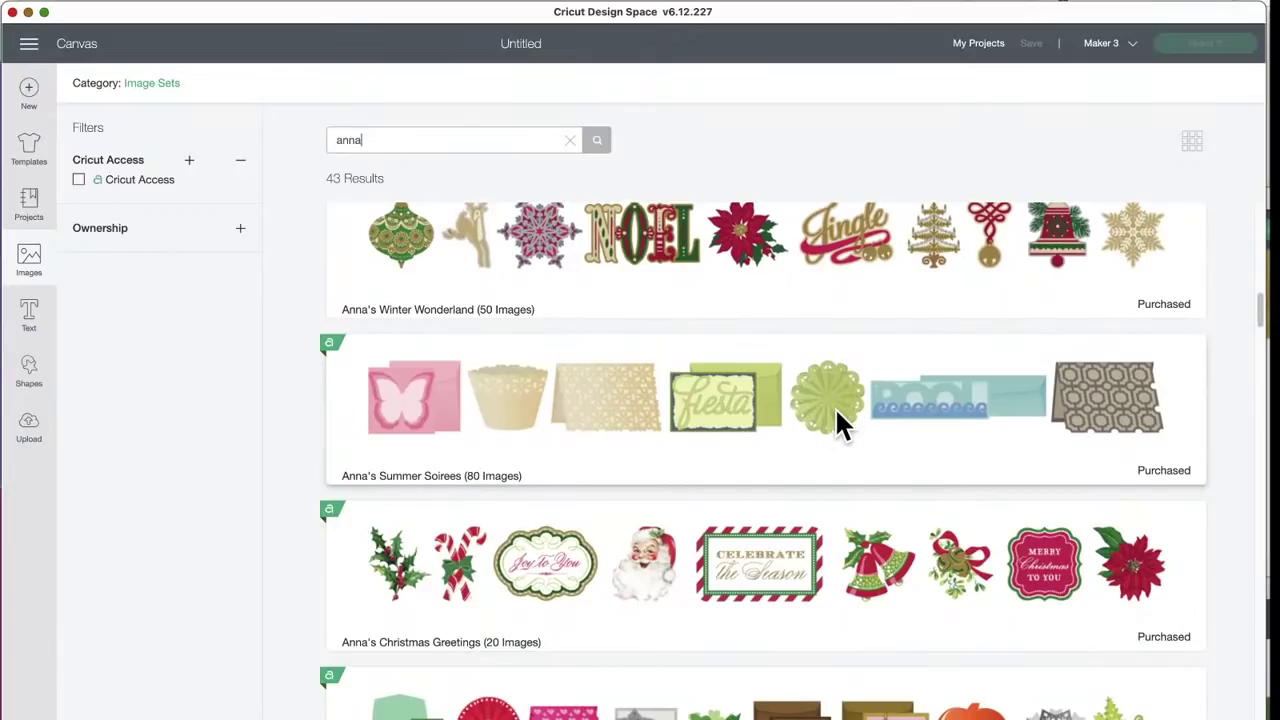
scroll(838, 418, "down", 2)
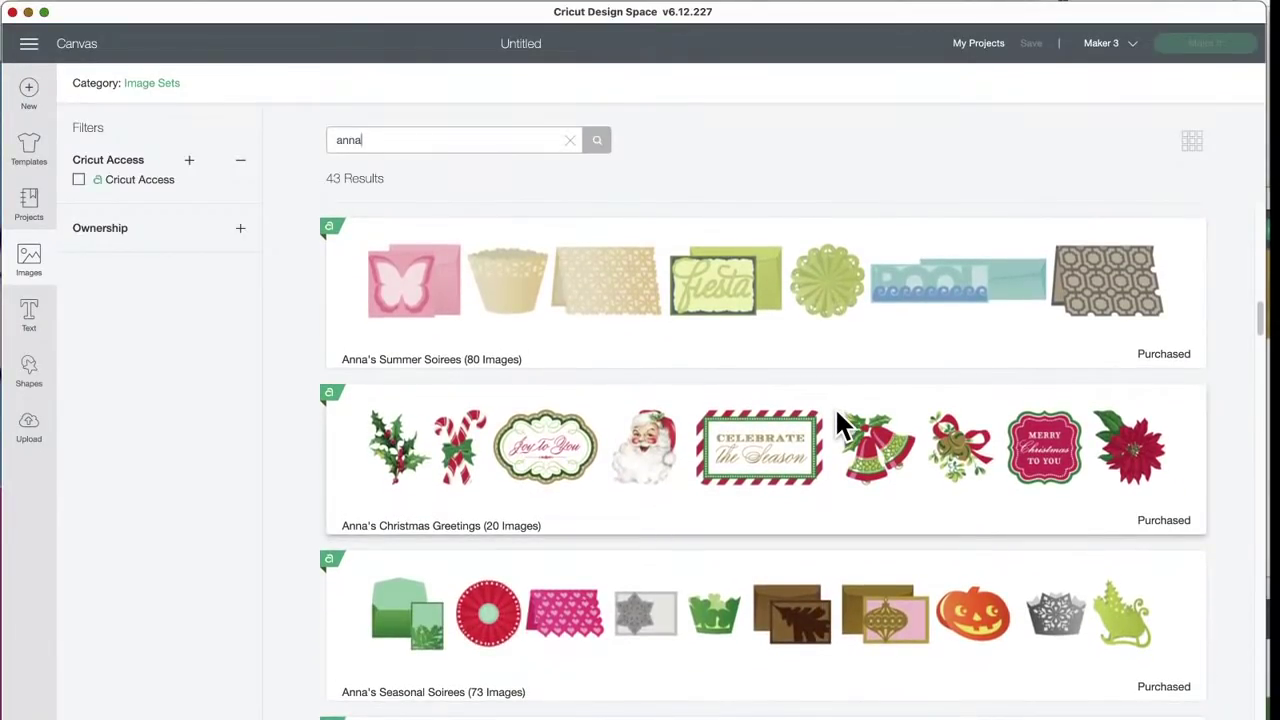
scroll(837, 411, "down", 4)
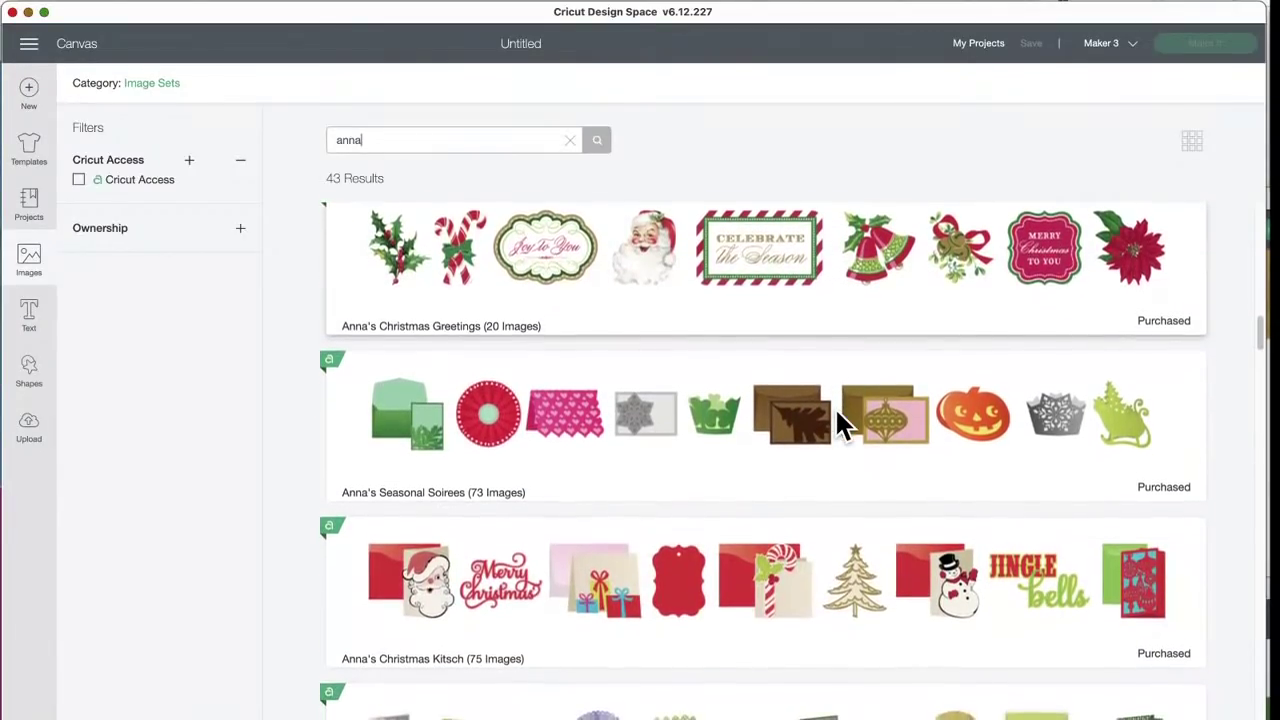
scroll(838, 413, "down", 2)
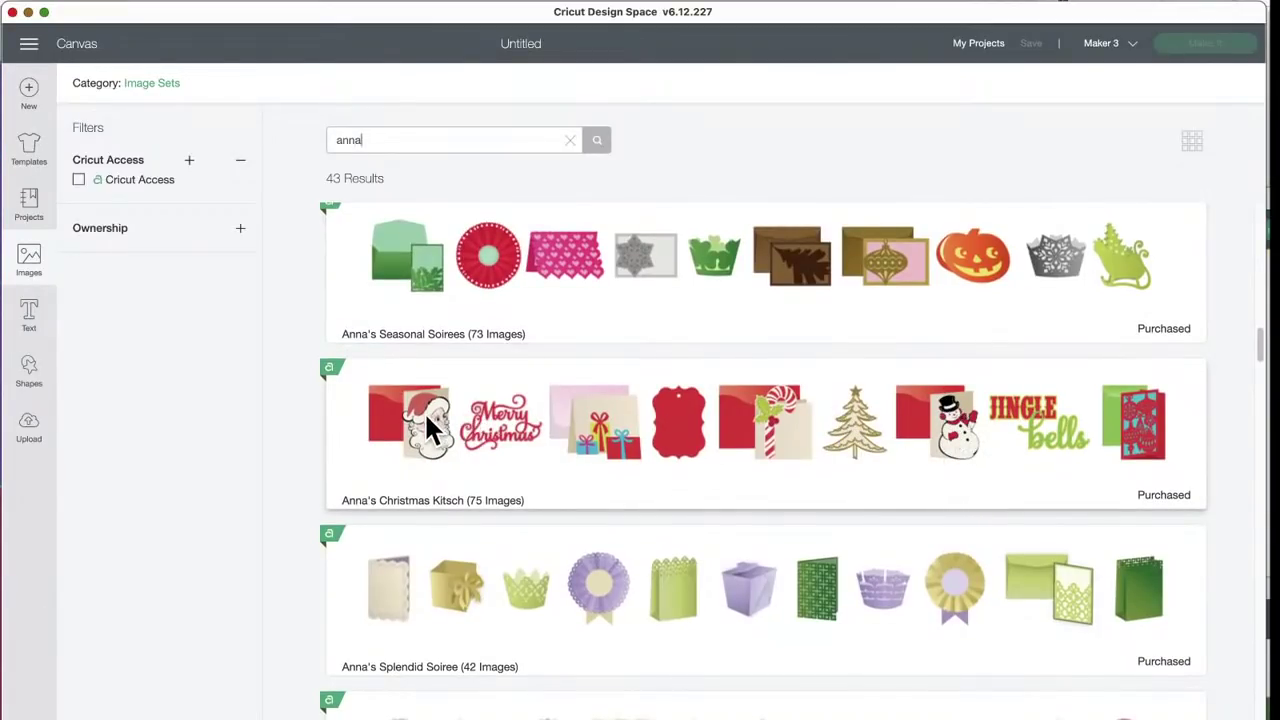
scroll(628, 440, "down", 5)
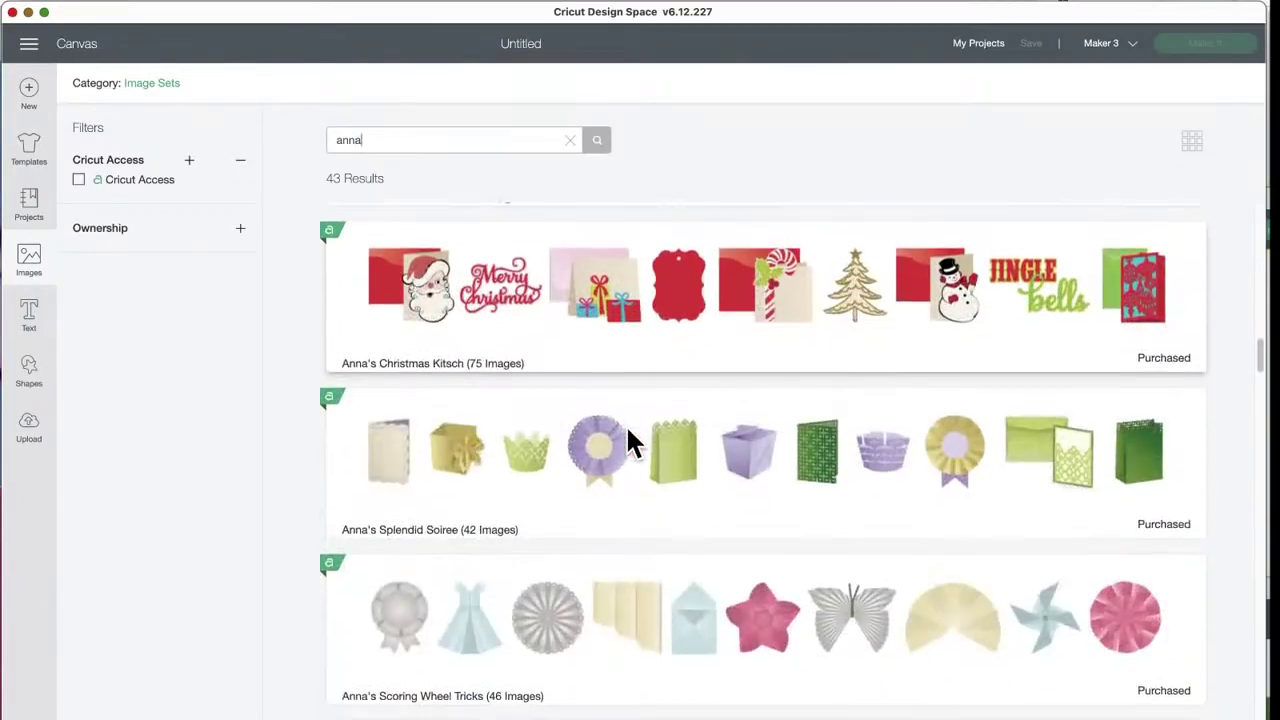
scroll(628, 433, "down", 1)
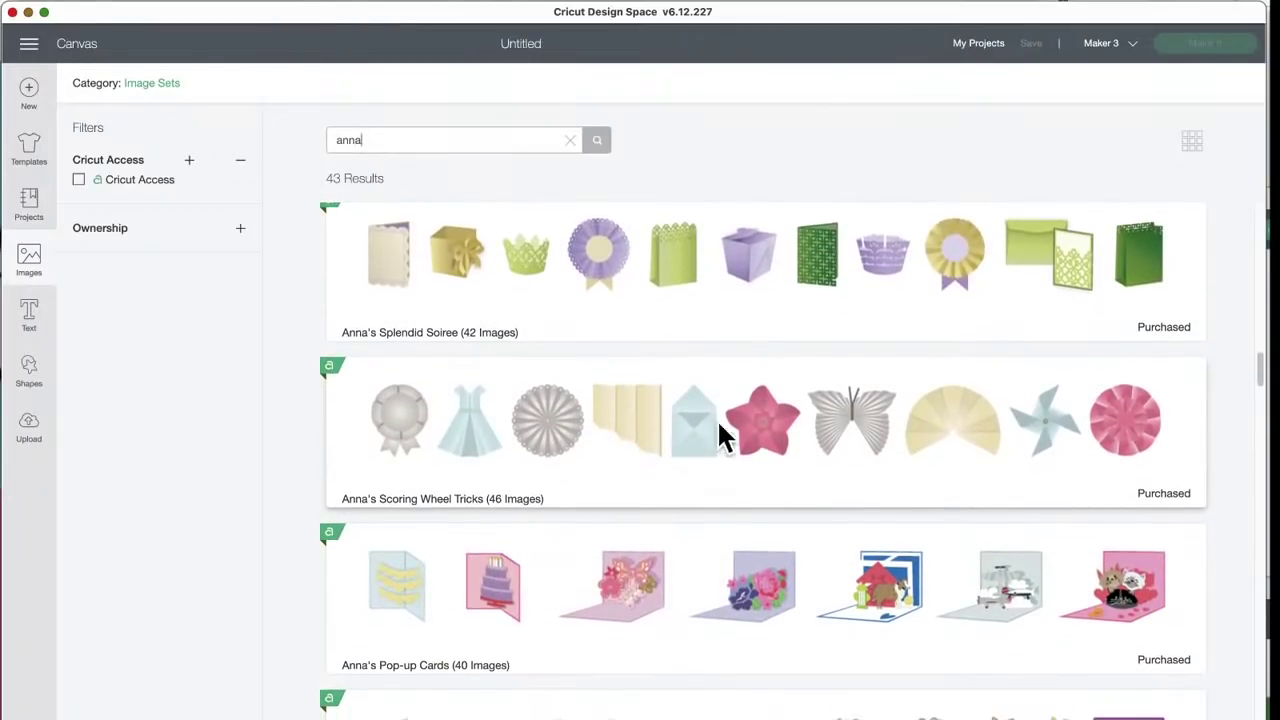
scroll(631, 441, "down", 3)
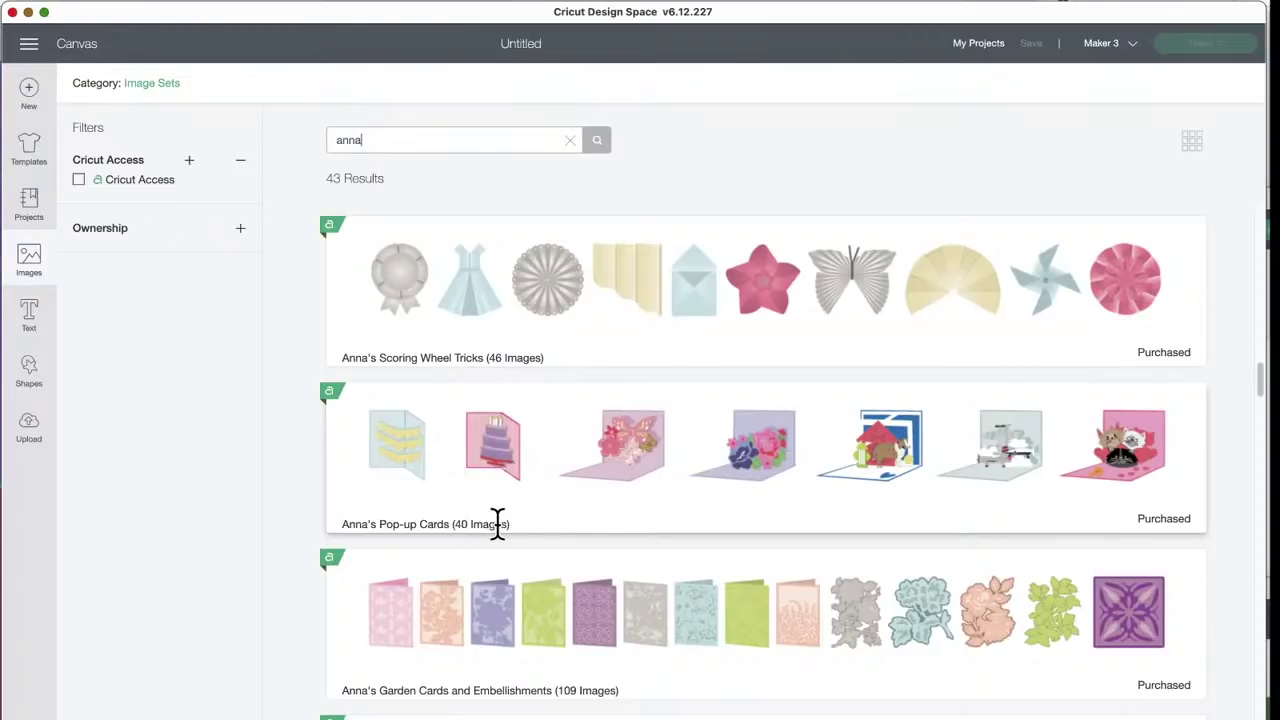
scroll(625, 472, "down", 1)
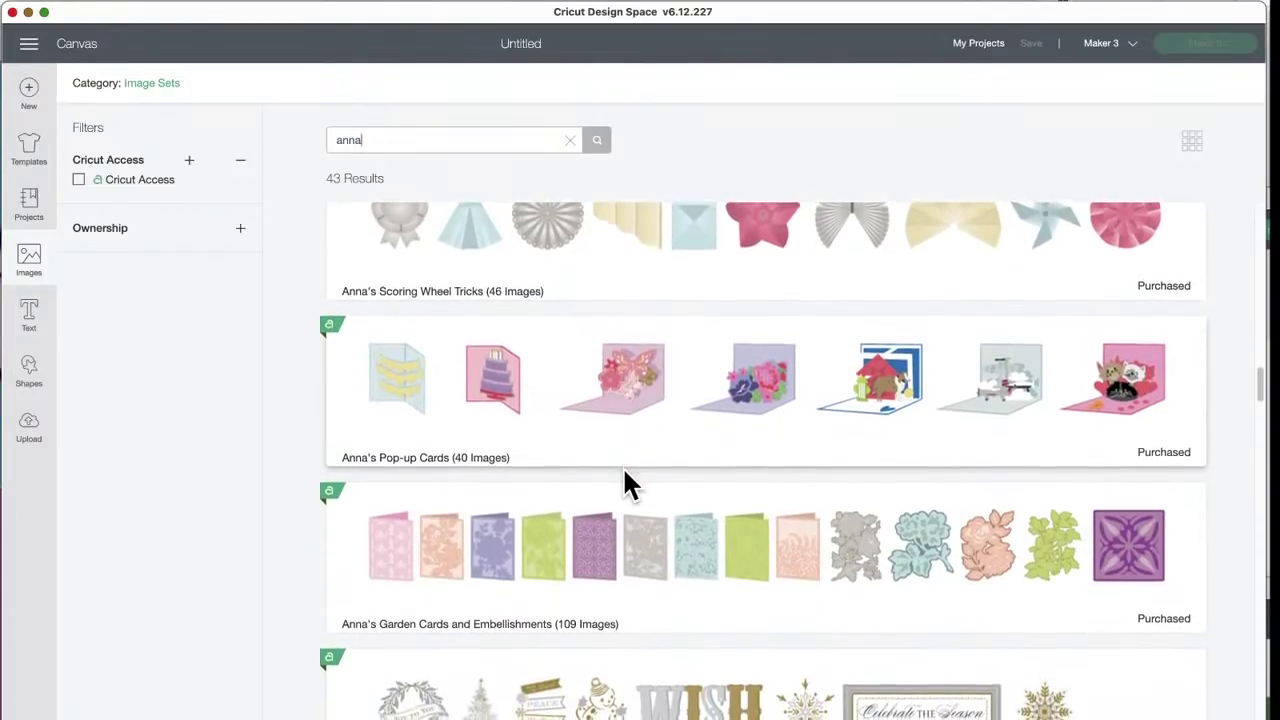
scroll(625, 475, "down", 1)
scroll(625, 485, "down", 1)
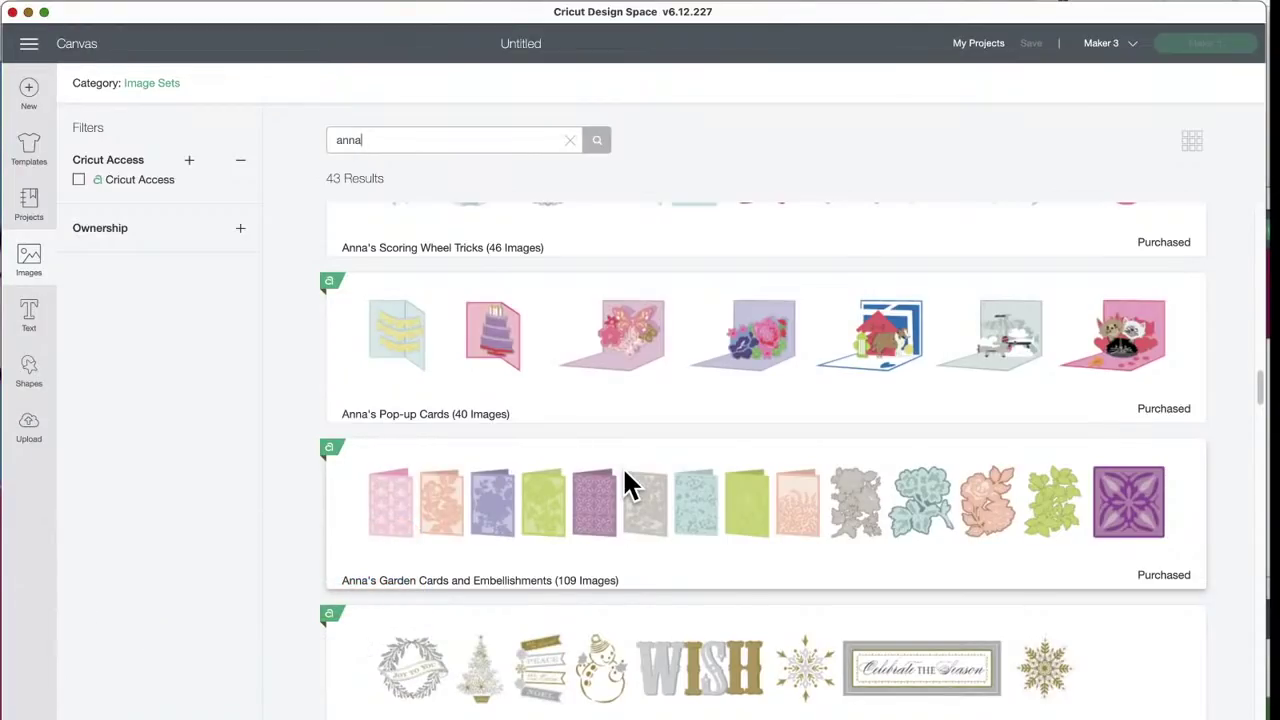
scroll(624, 476, "down", 2)
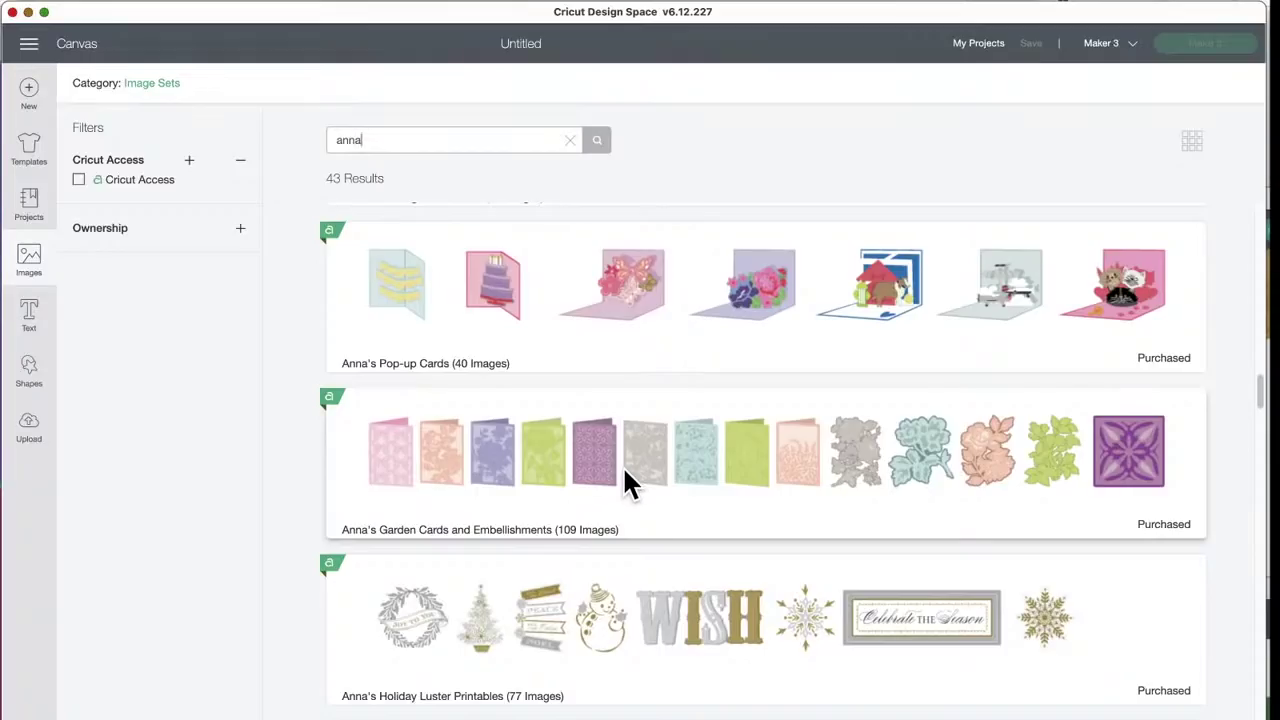
scroll(623, 470, "down", 3)
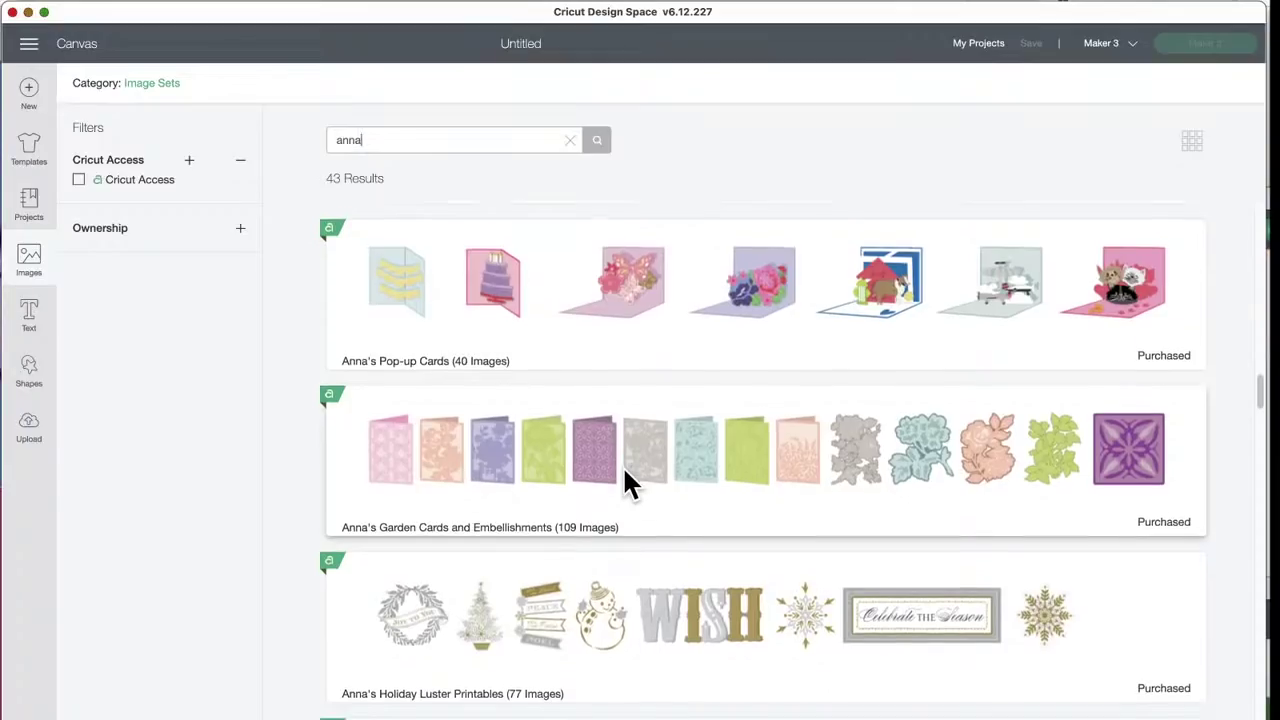
scroll(622, 480, "down", 1)
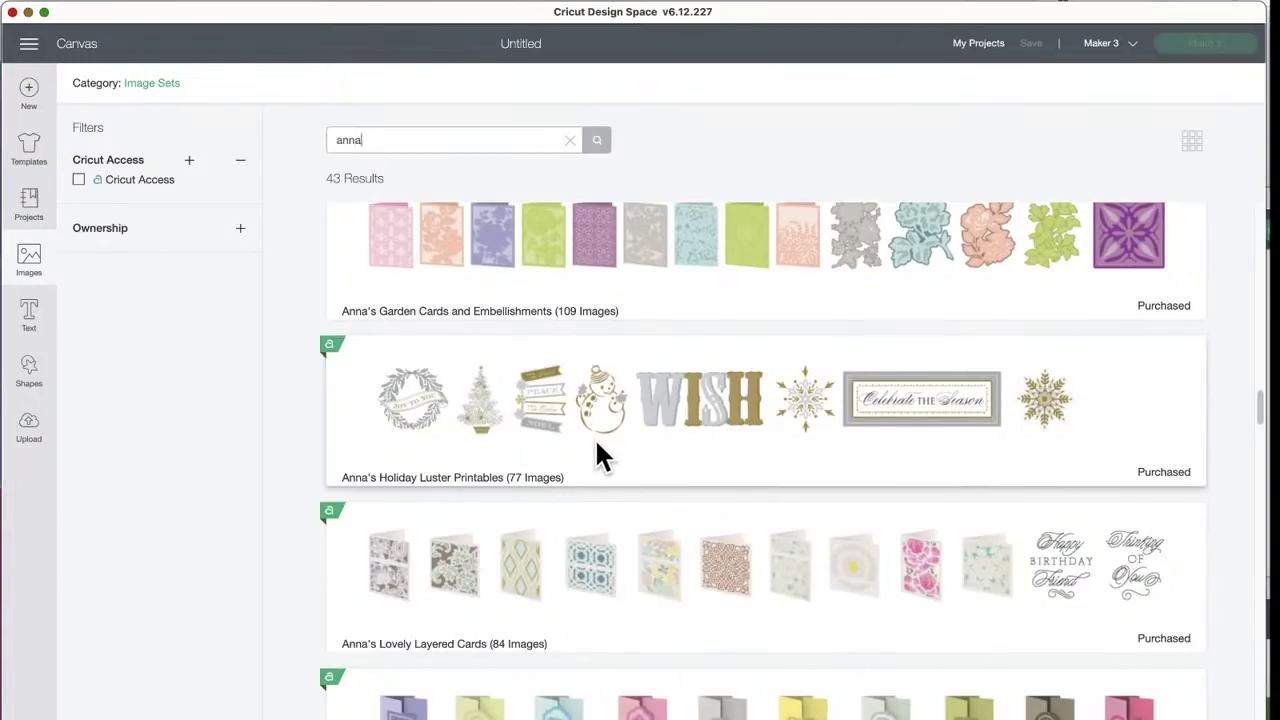
scroll(597, 447, "down", 1)
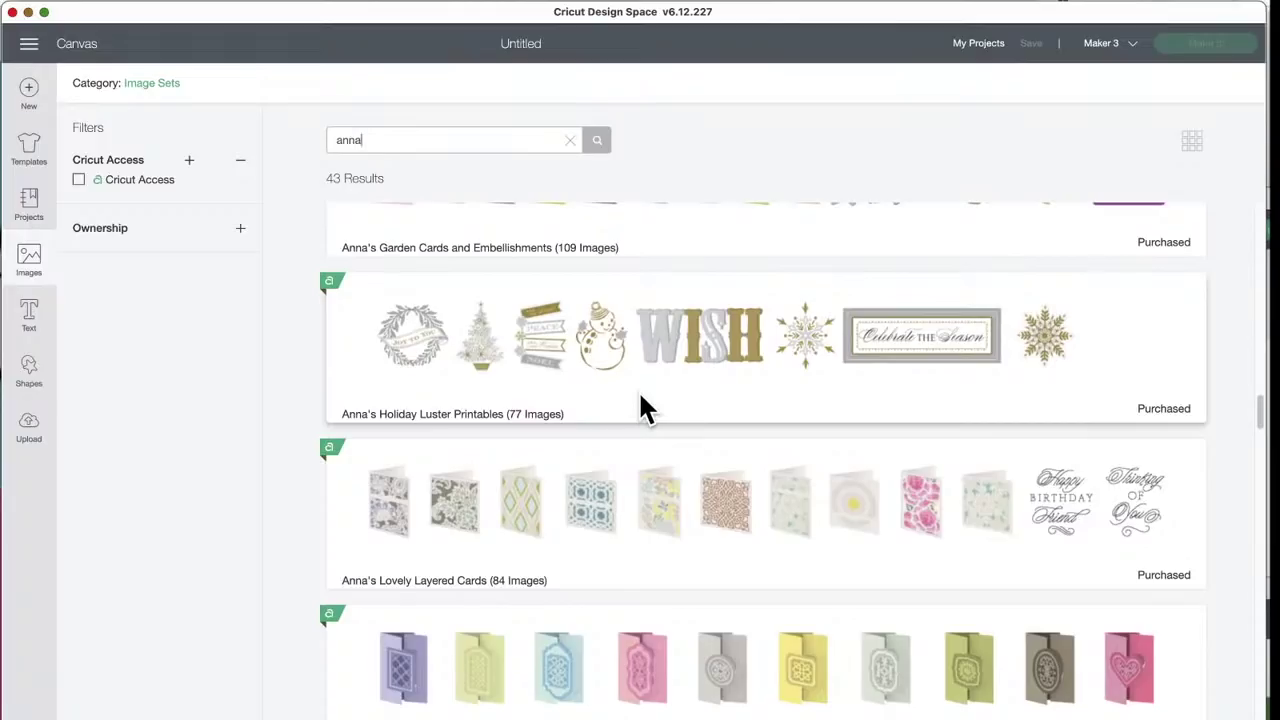
scroll(640, 395, "down", 1)
scroll(640, 405, "down", 1)
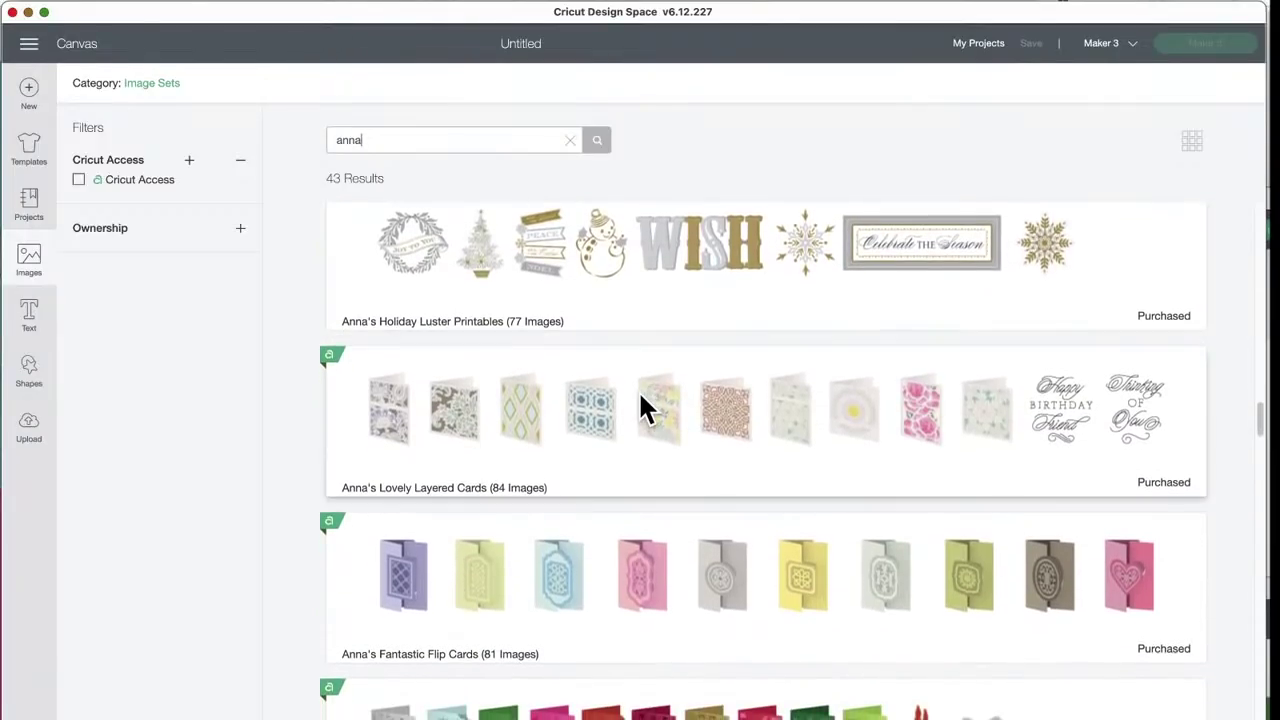
scroll(645, 408, "down", 3)
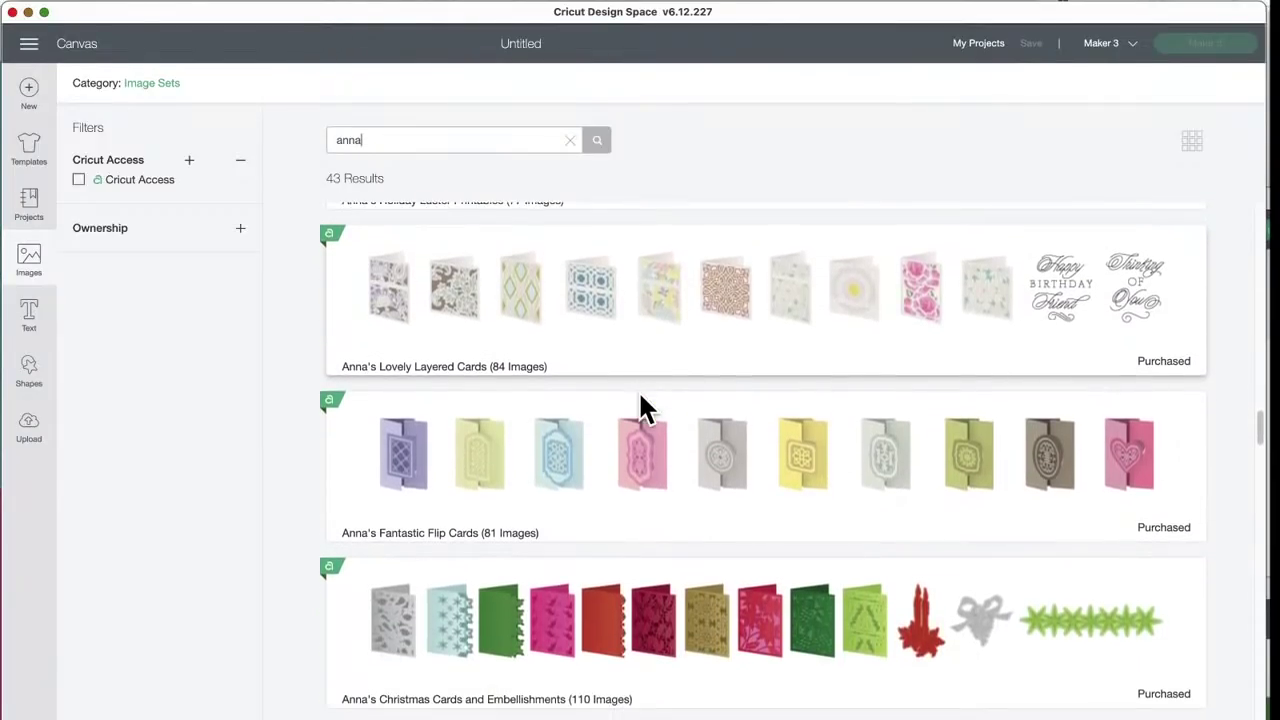
scroll(645, 408, "down", 4)
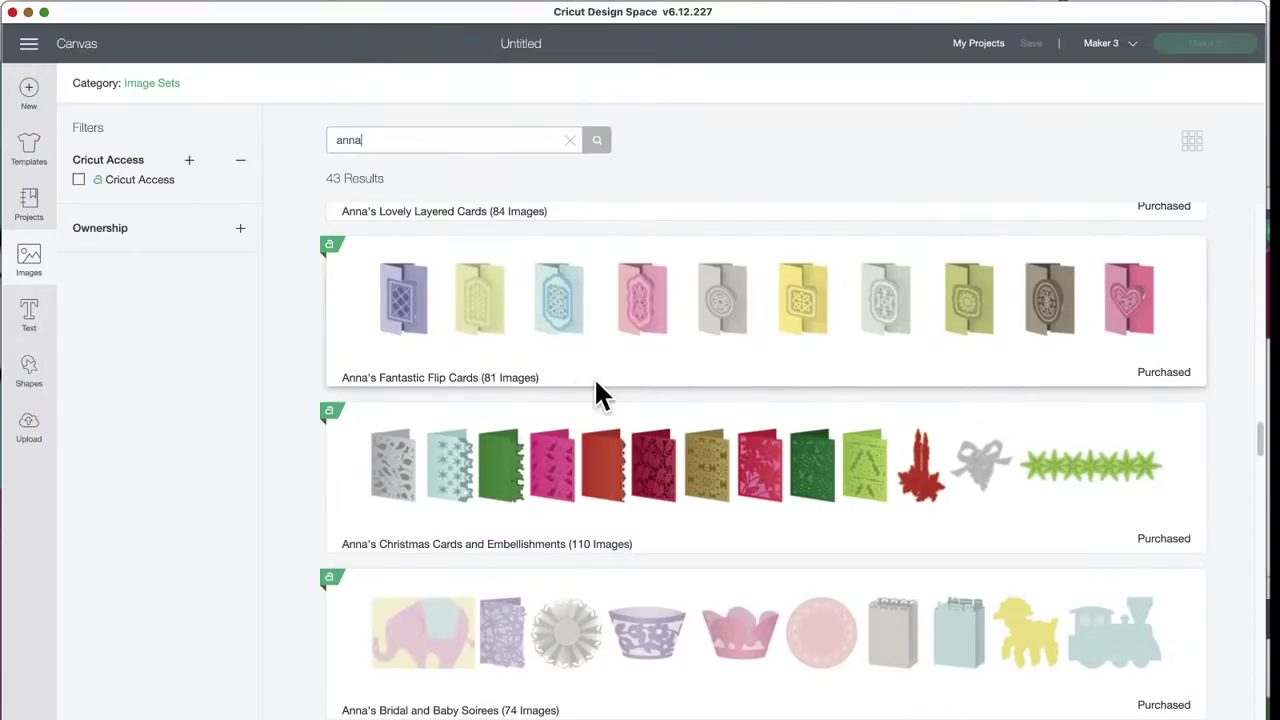
Step: Examine the Anna's card and embellishment sets, from Fantastic Flip Cards past Lace and Flourish Cards to Lovely Layered Cards 2 and Christmas Cards and Embellishments 2
scroll(586, 400, "down", 10)
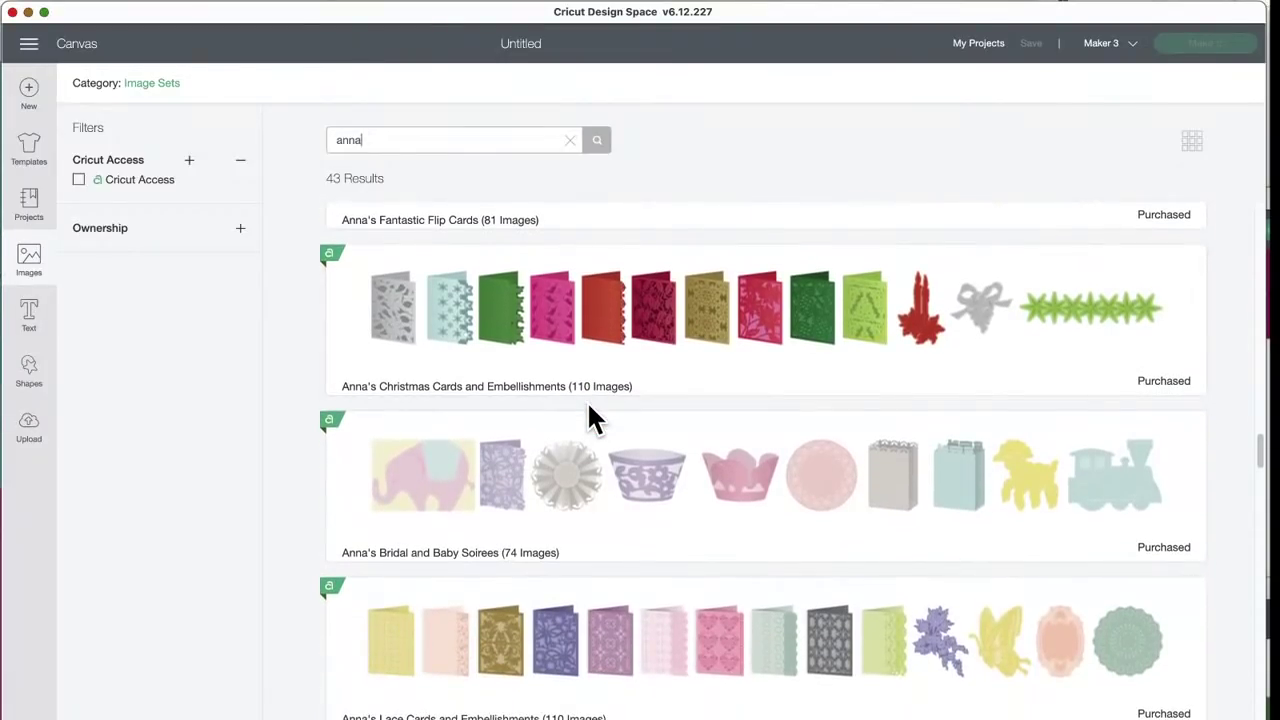
scroll(586, 400, "down", 3)
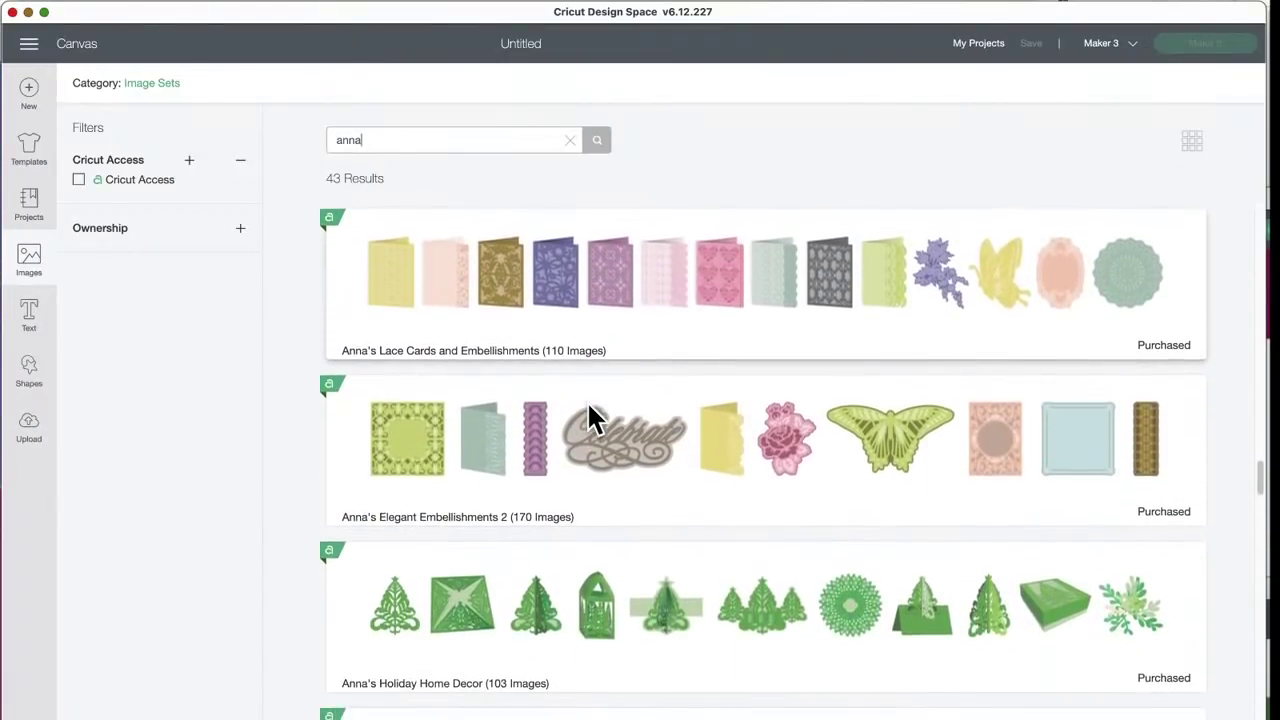
scroll(587, 401, "down", 5)
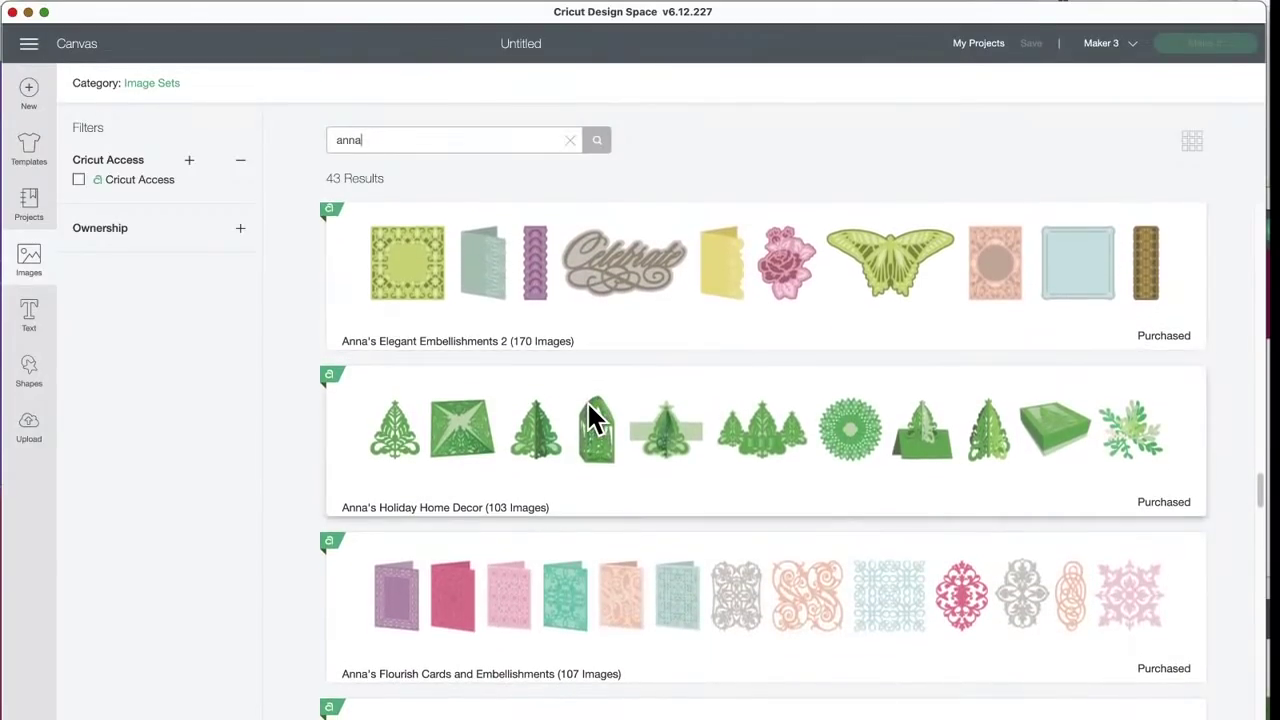
scroll(587, 401, "down", 1)
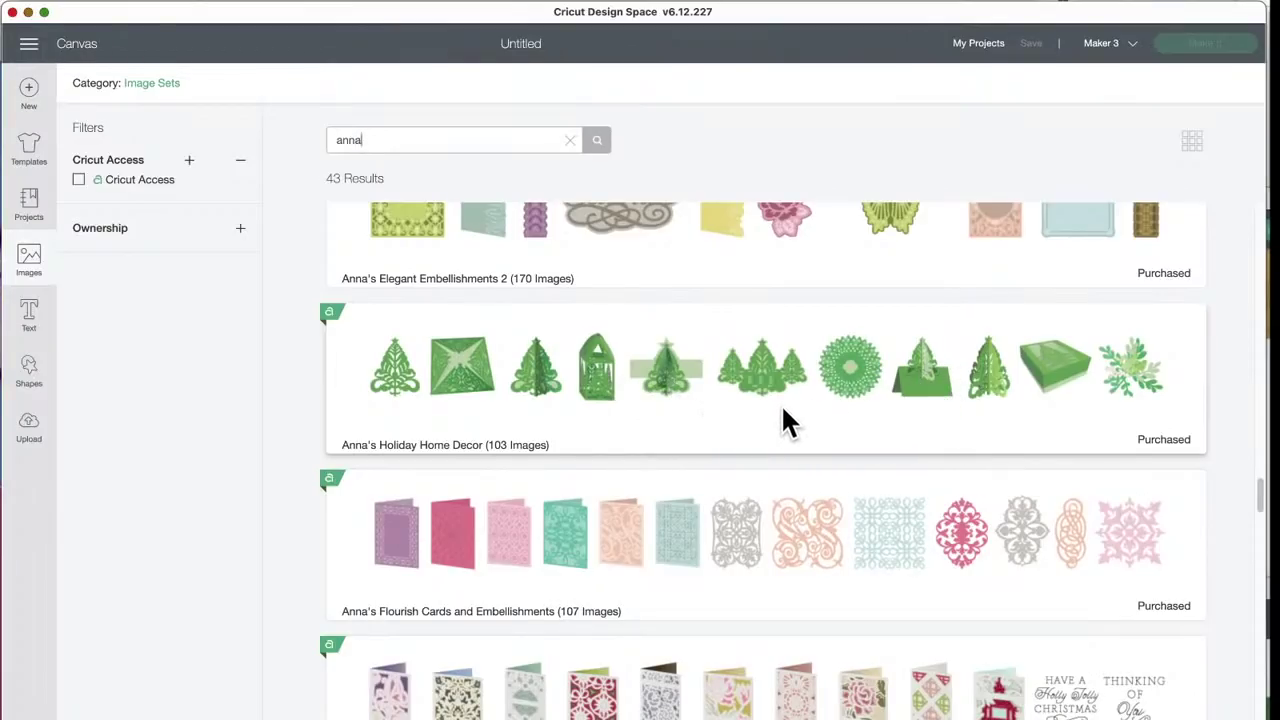
scroll(768, 405, "down", 2)
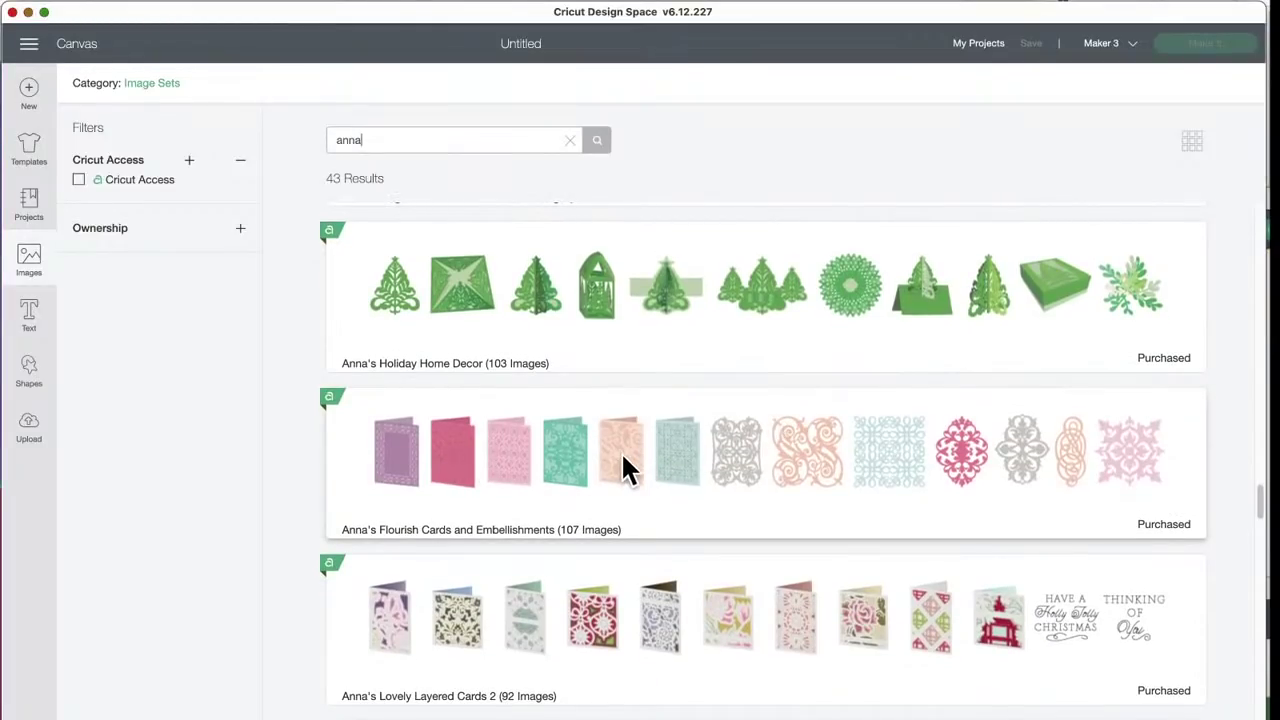
scroll(622, 458, "down", 4)
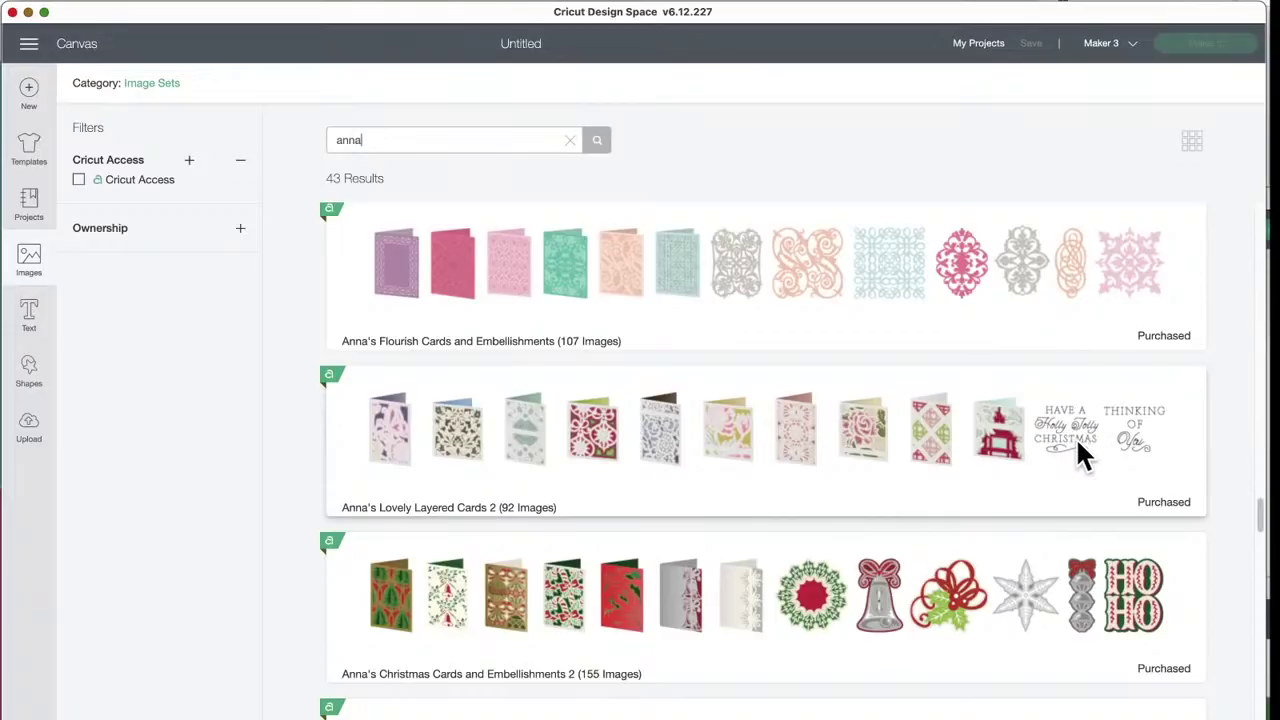
scroll(893, 466, "down", 3)
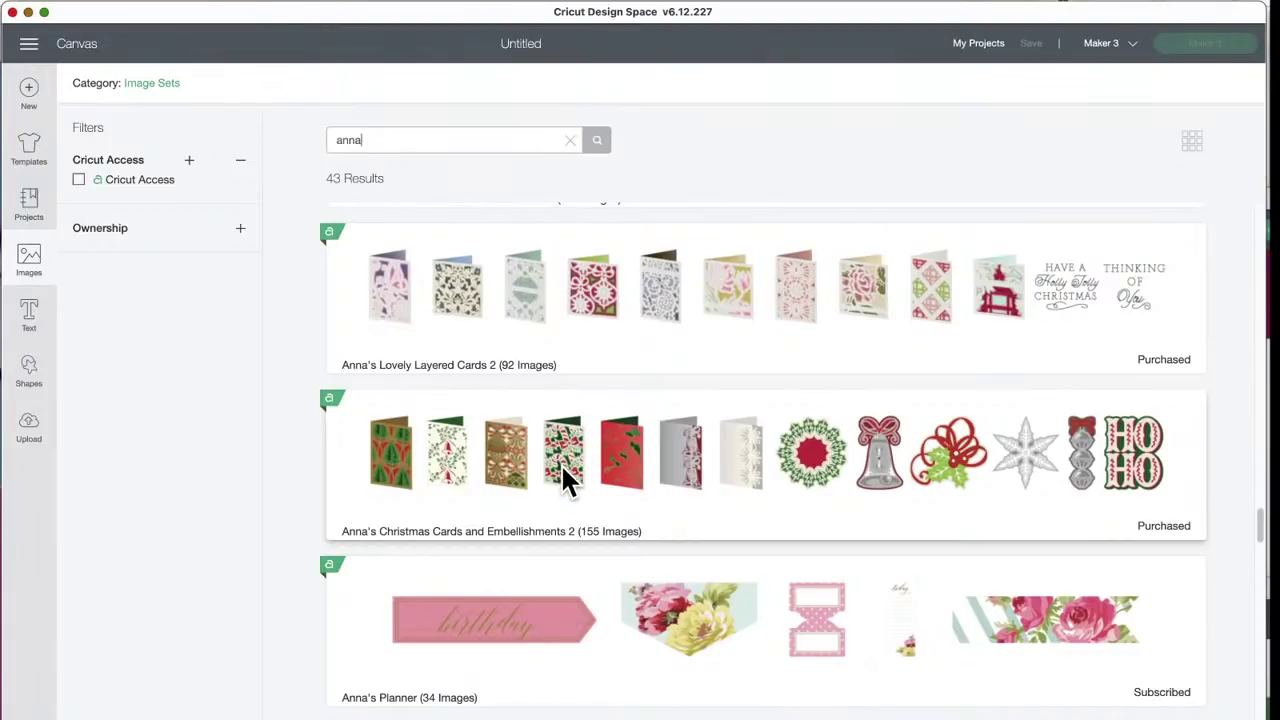
scroll(562, 462, "down", 5)
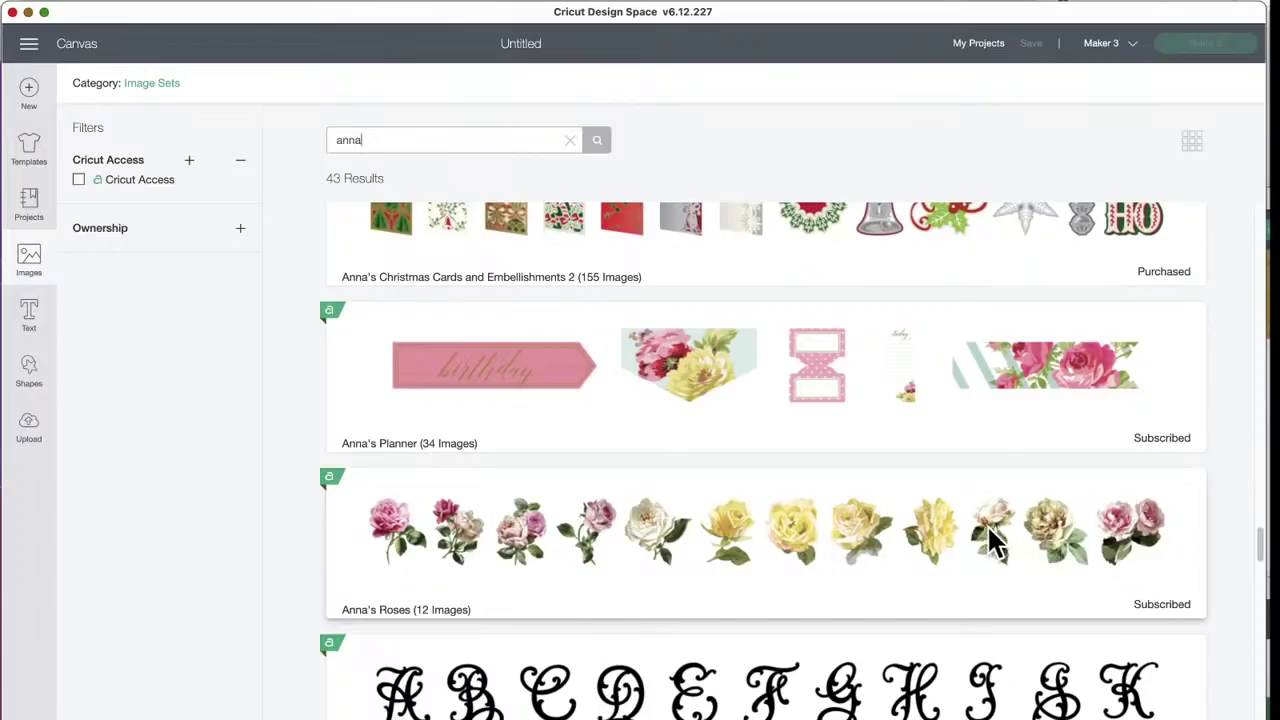
Step: Look over the Anna's print-style sets, from Planner, Roses and Lavish Letters past Animal Kingdom and Vintage Phrases to Sea Life and Vintage Birds
scroll(775, 520, "down", 2)
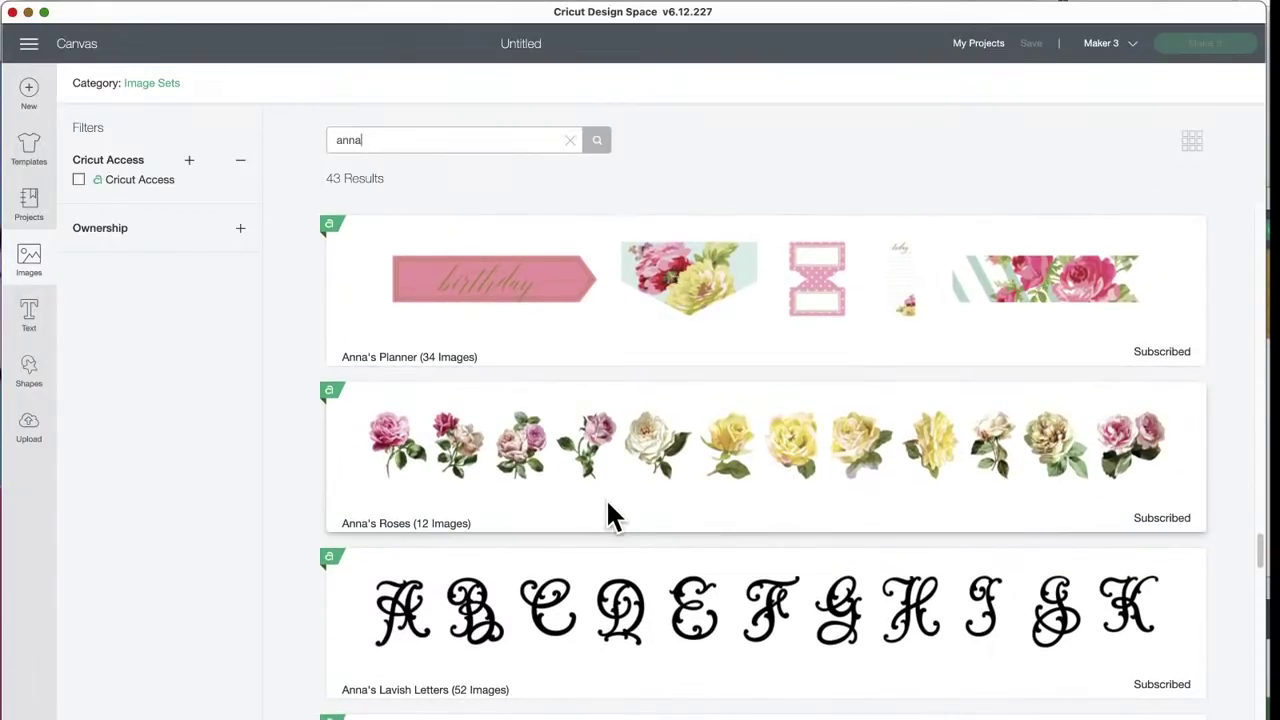
scroll(607, 498, "down", 4)
scroll(612, 518, "down", 3)
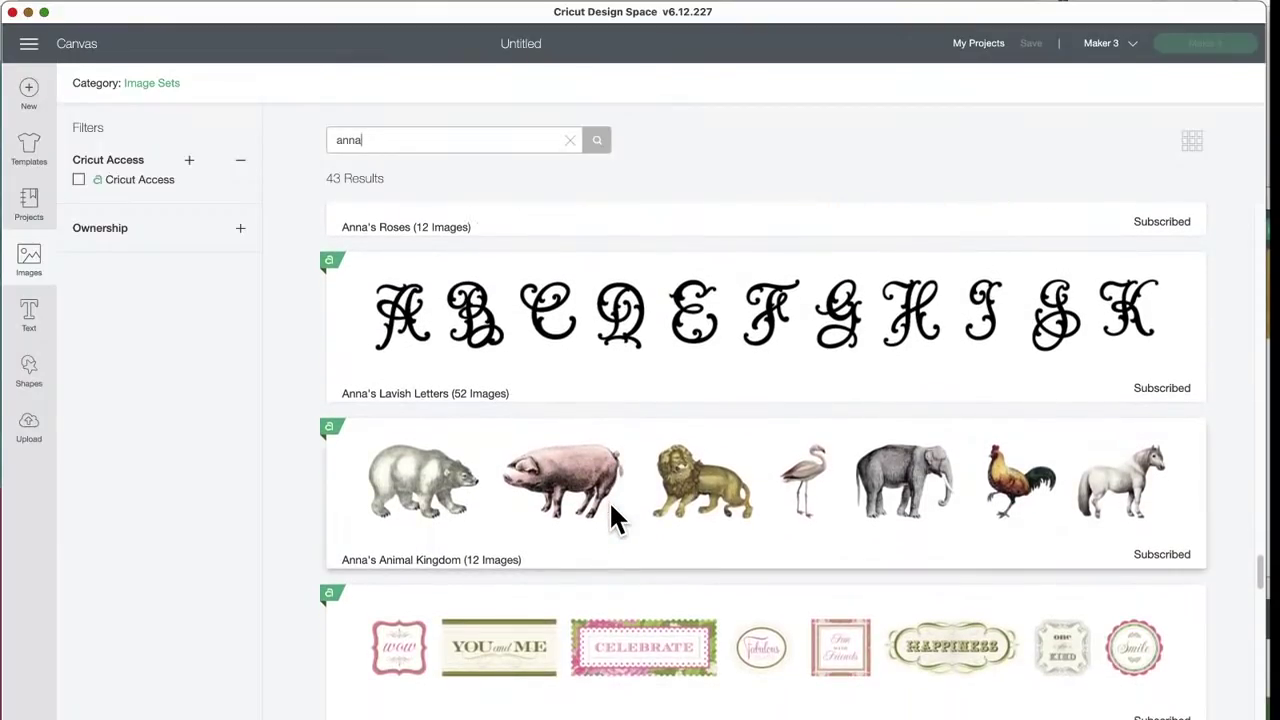
scroll(612, 518, "down", 1)
scroll(611, 505, "down", 3)
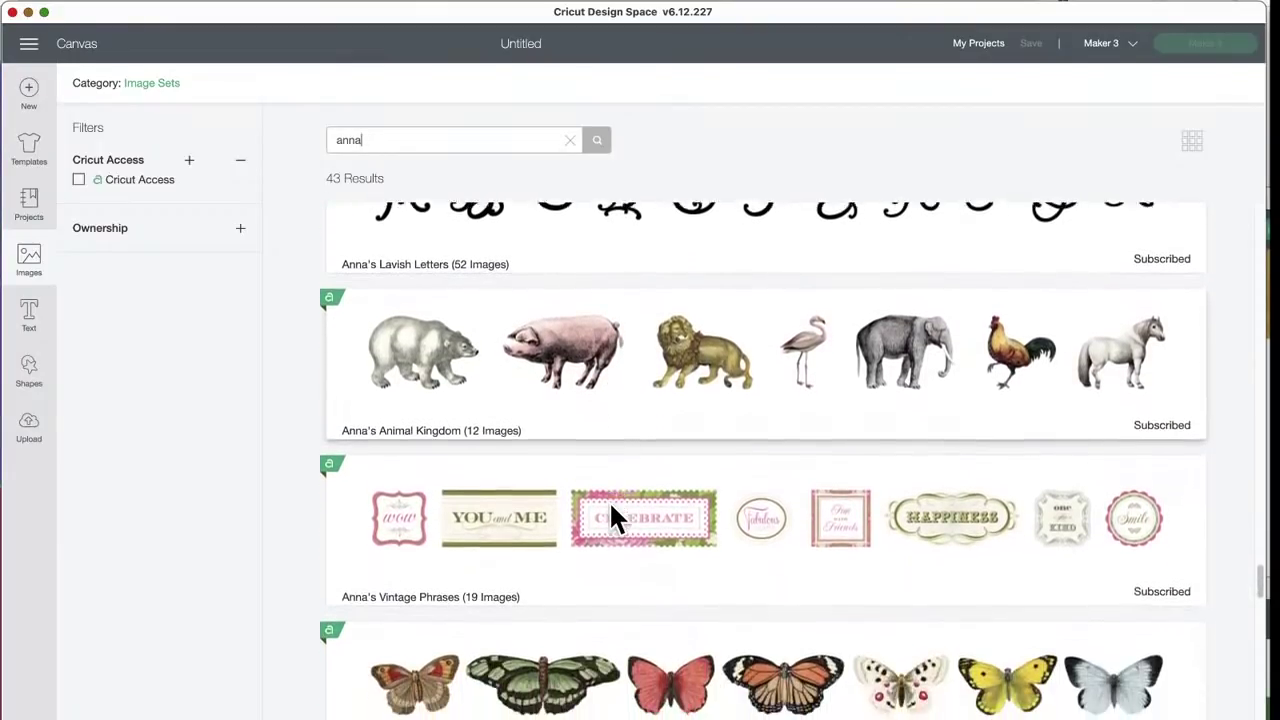
scroll(611, 505, "down", 6)
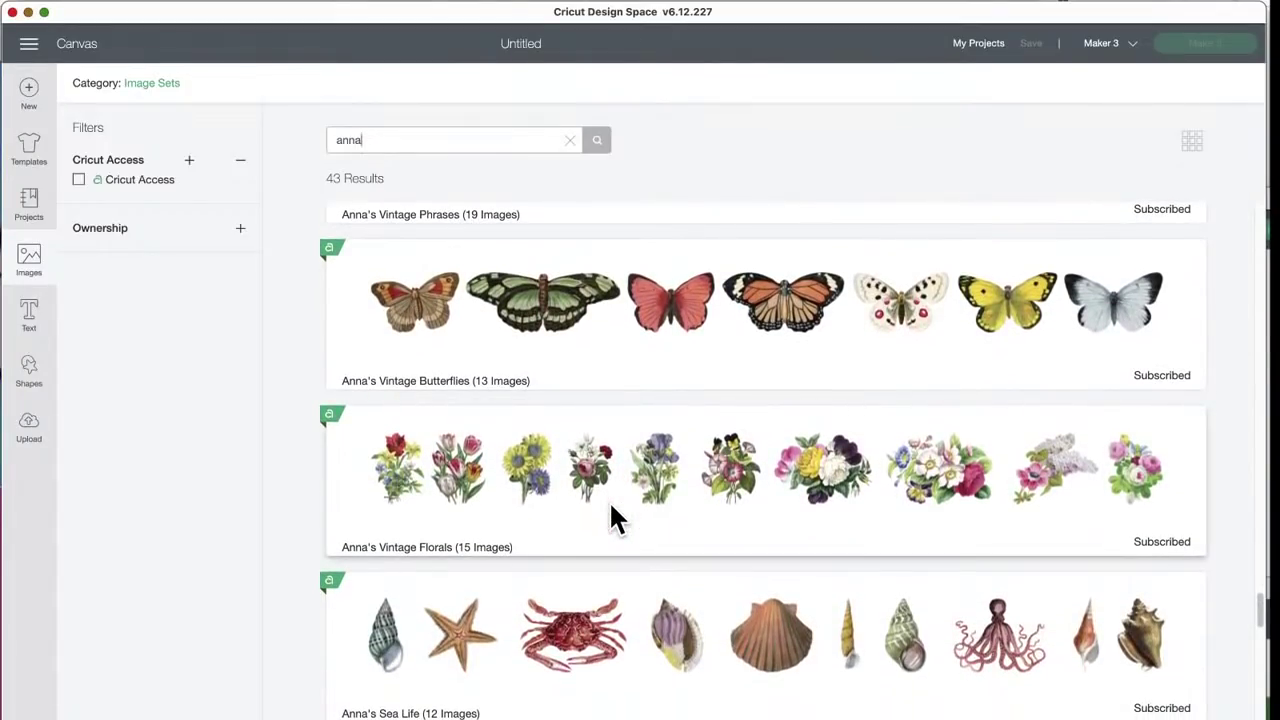
scroll(611, 505, "down", 2)
scroll(611, 505, "down", 3)
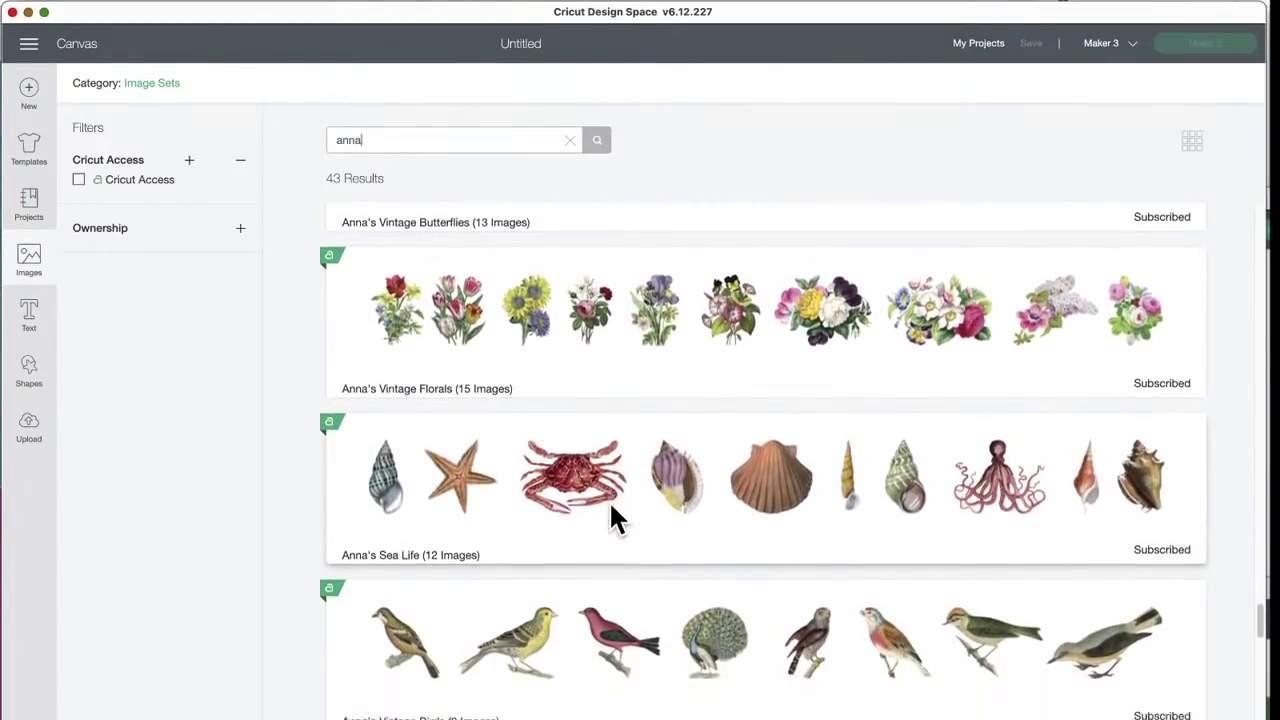
scroll(611, 505, "down", 2)
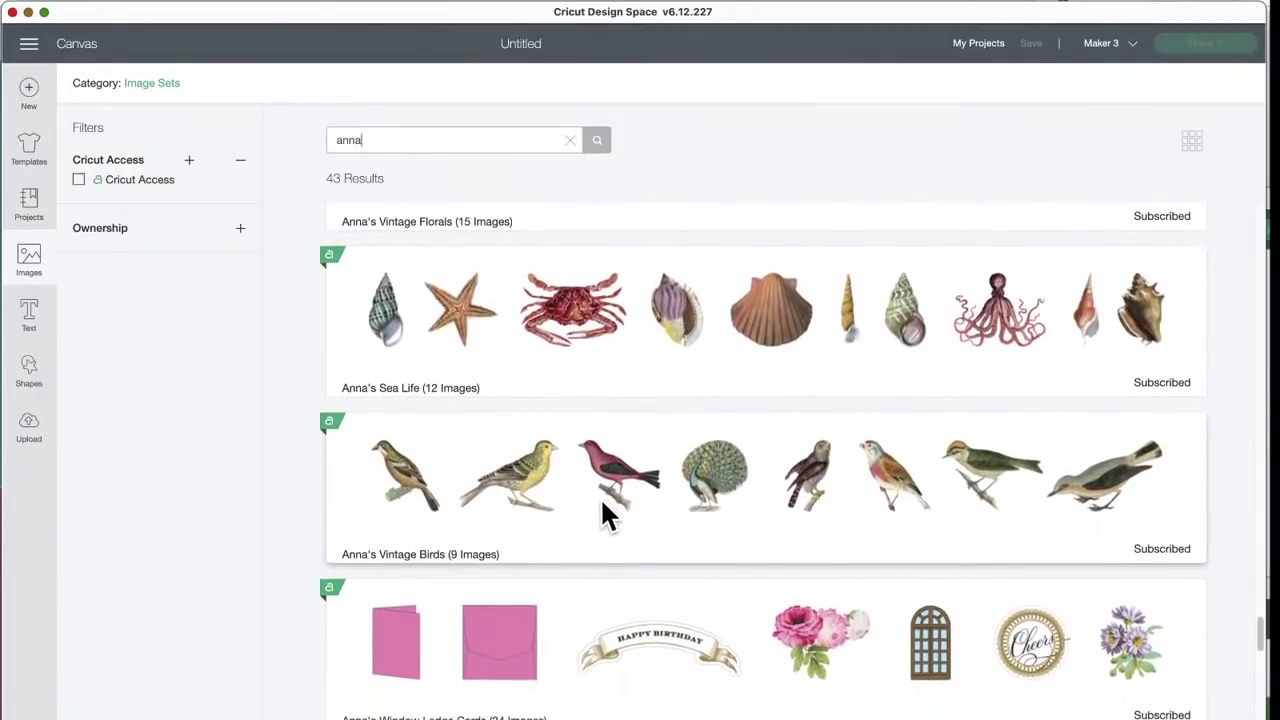
Step: Compare the Window Ledge, Window Frame and Window Box Cards with the Gracious Giftables sets, continuing to Anna's Print then Cut Library Volume 1
scroll(693, 530, "down", 4)
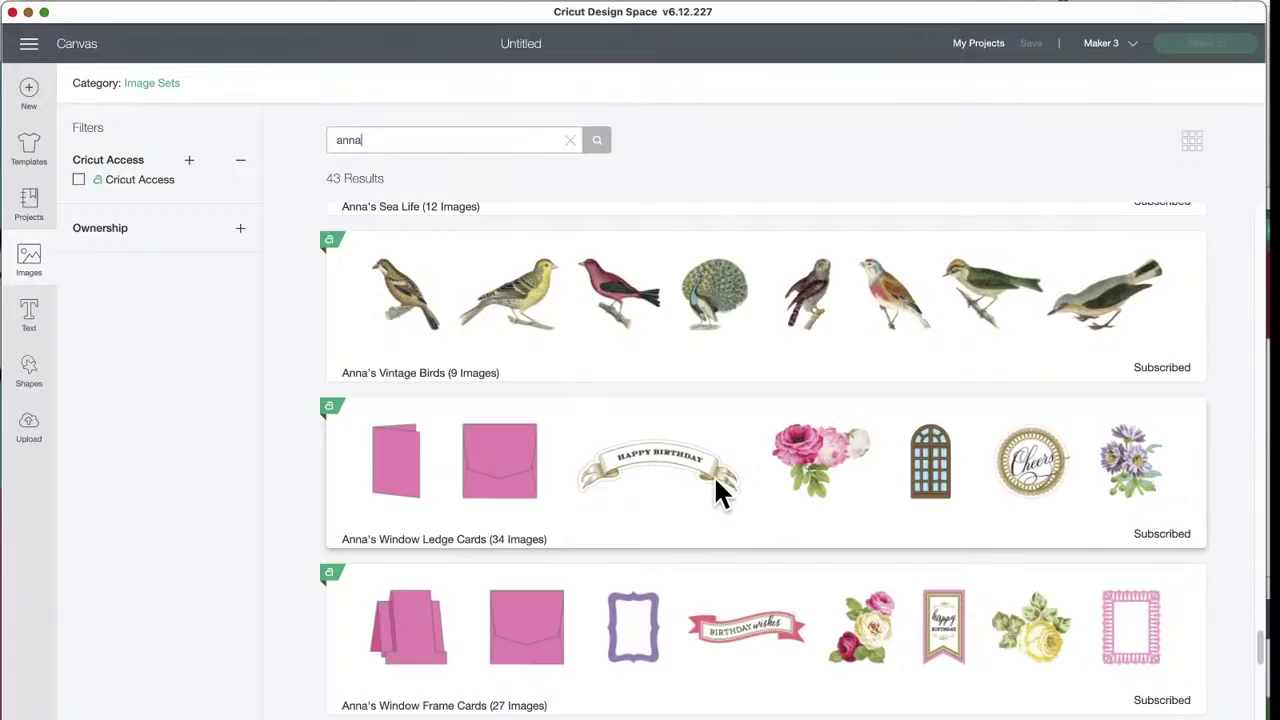
scroll(713, 482, "down", 3)
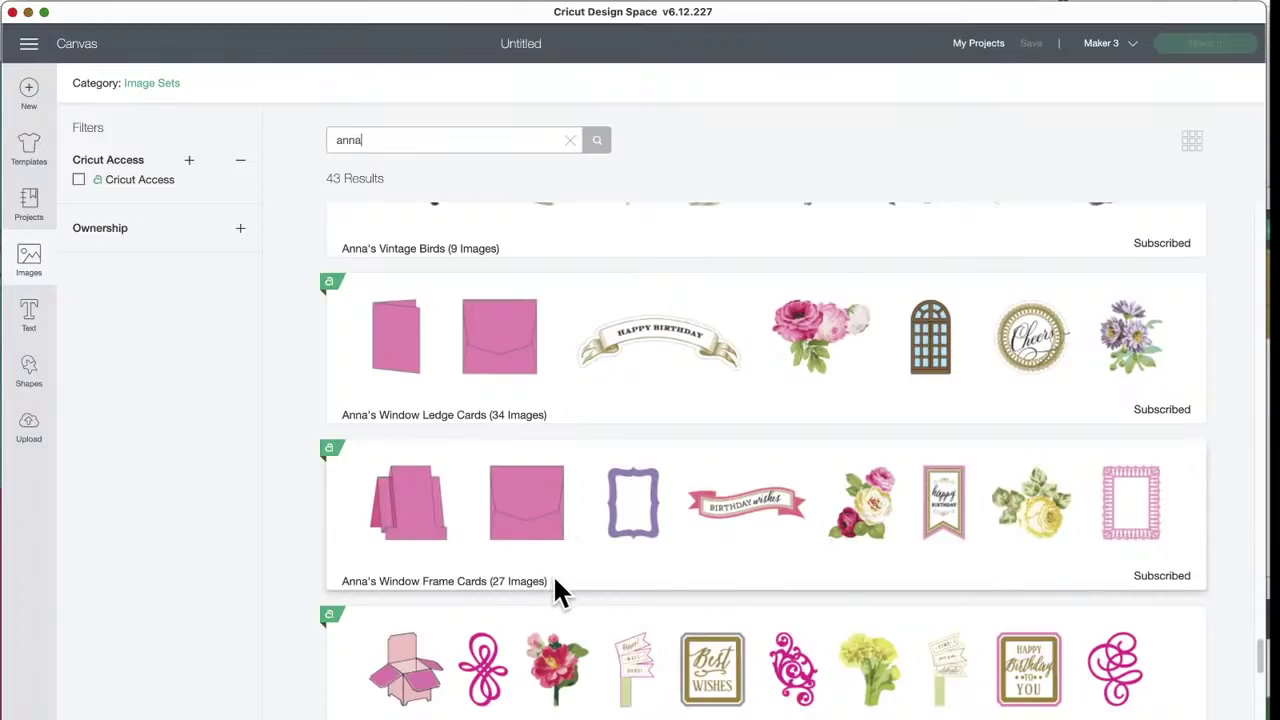
scroll(577, 582, "down", 3)
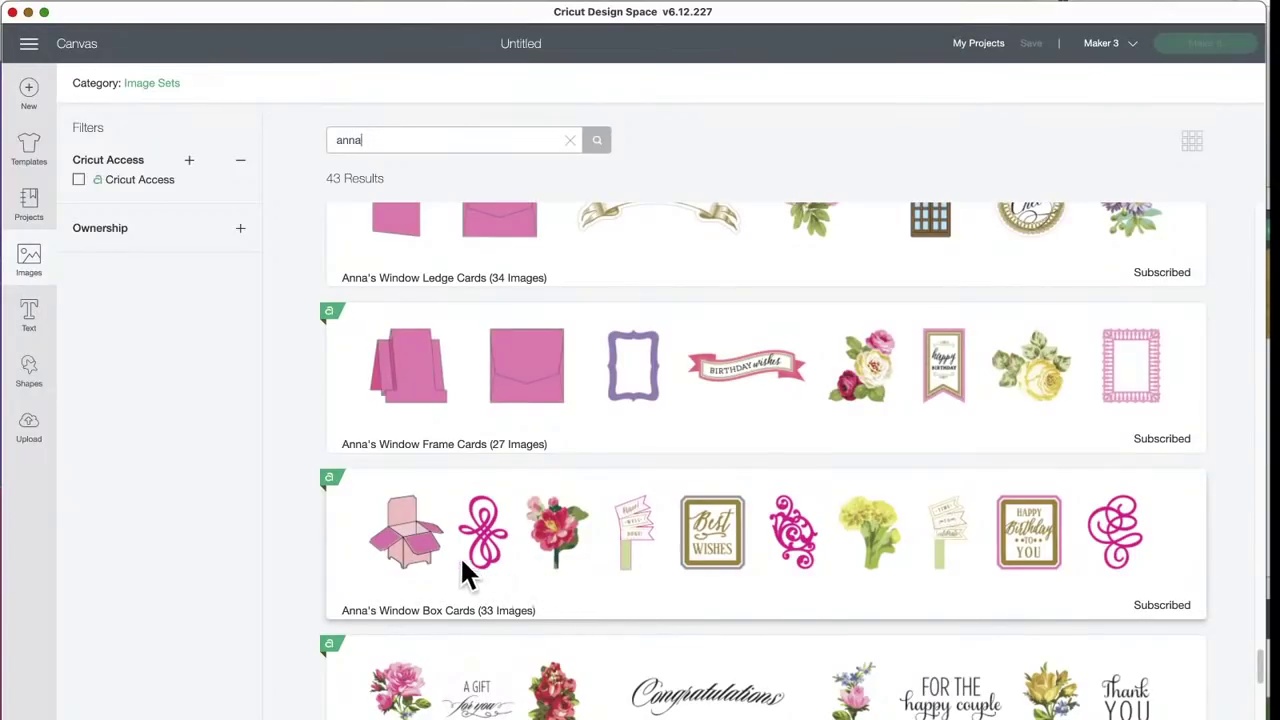
scroll(722, 548, "down", 5)
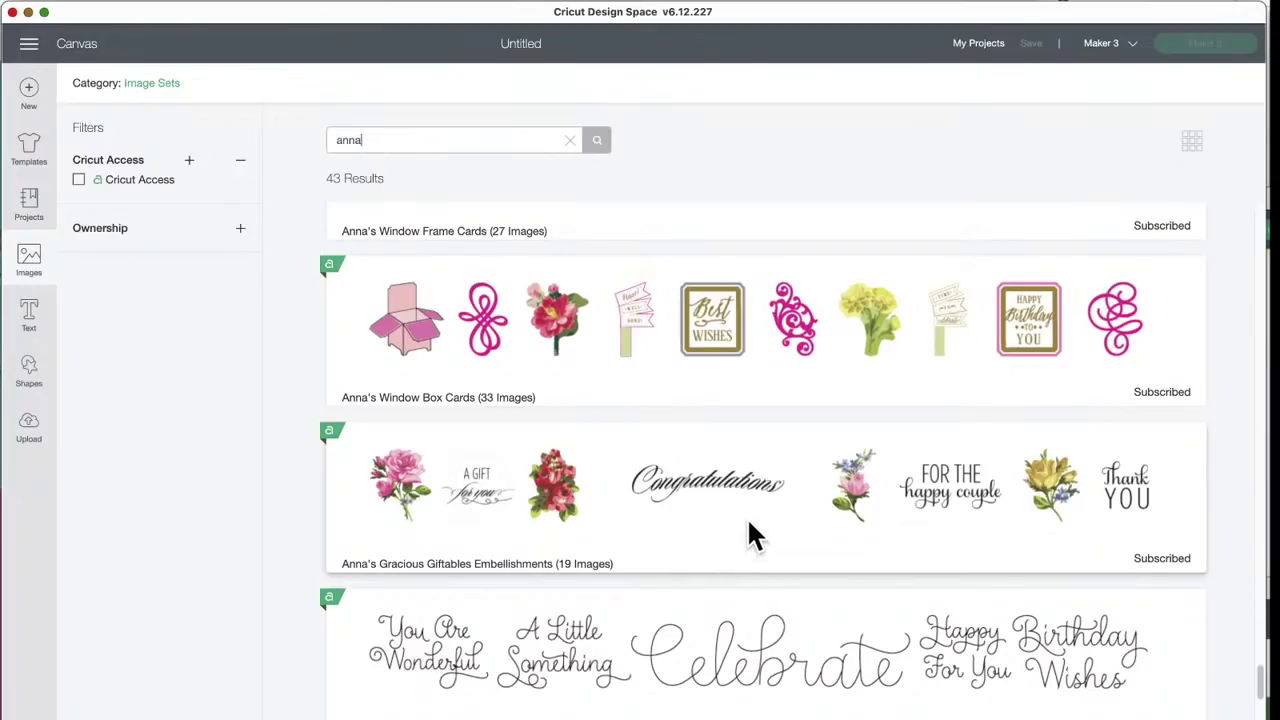
scroll(749, 505, "down", 4)
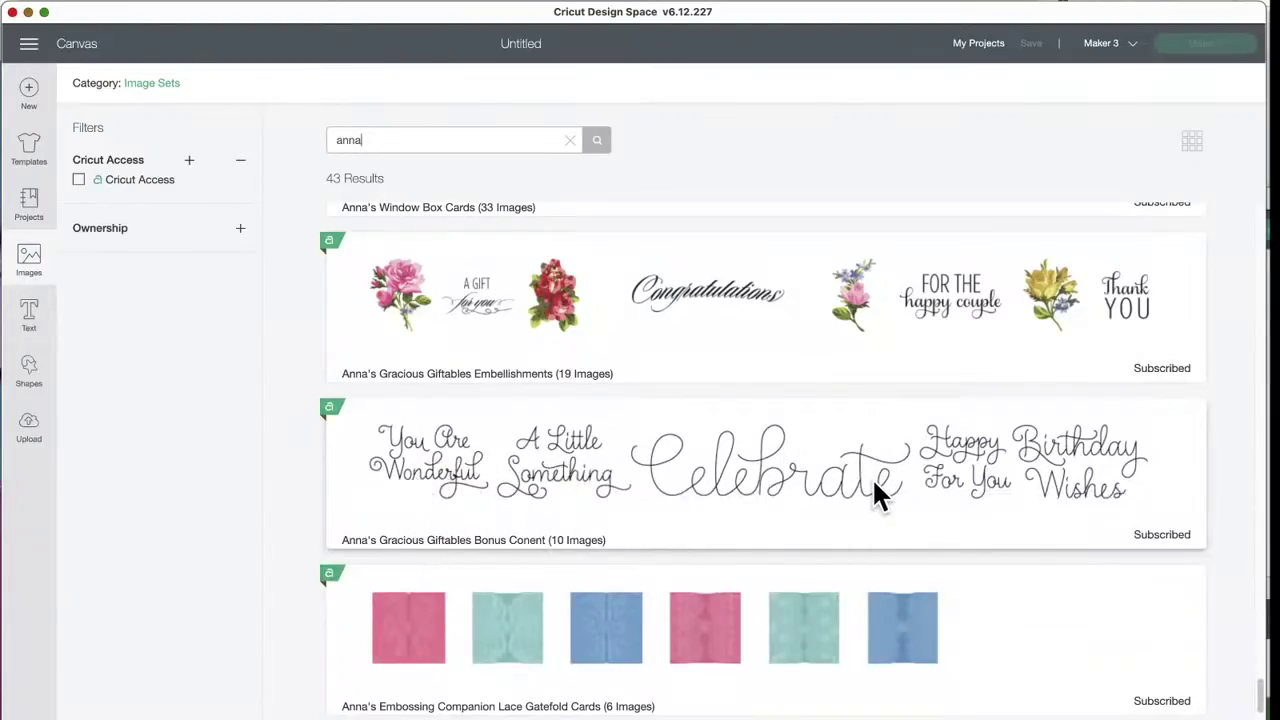
scroll(873, 482, "down", 3)
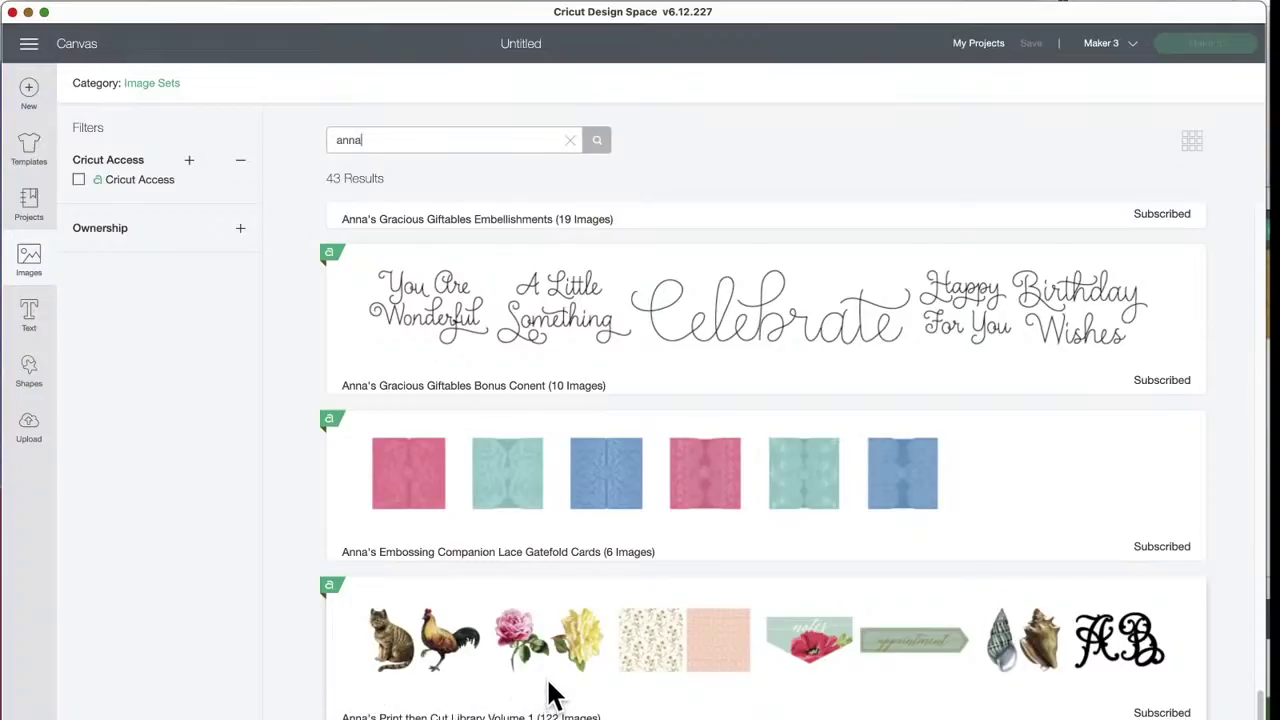
Step: Open Anna's Print then Cut Library Volume 1 and look through its letters, planner labels, flowers and animals down to the last image
left_click(651, 654)
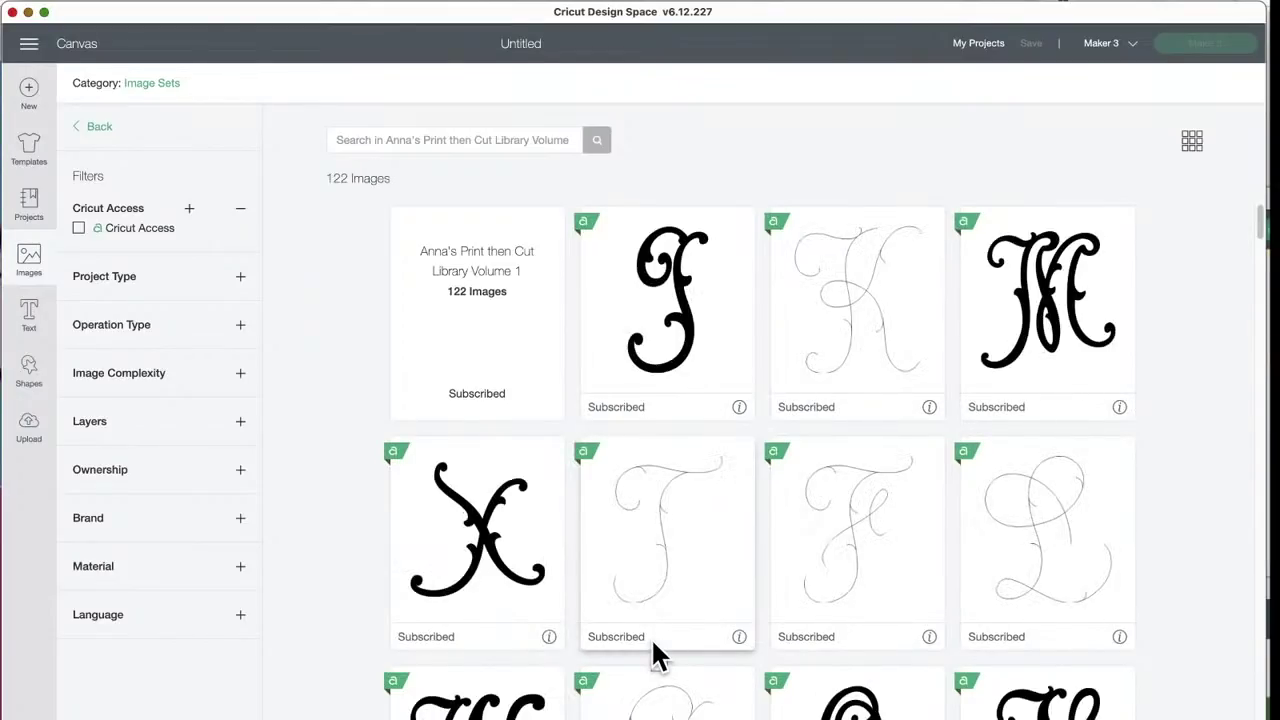
scroll(666, 642, "down", 20)
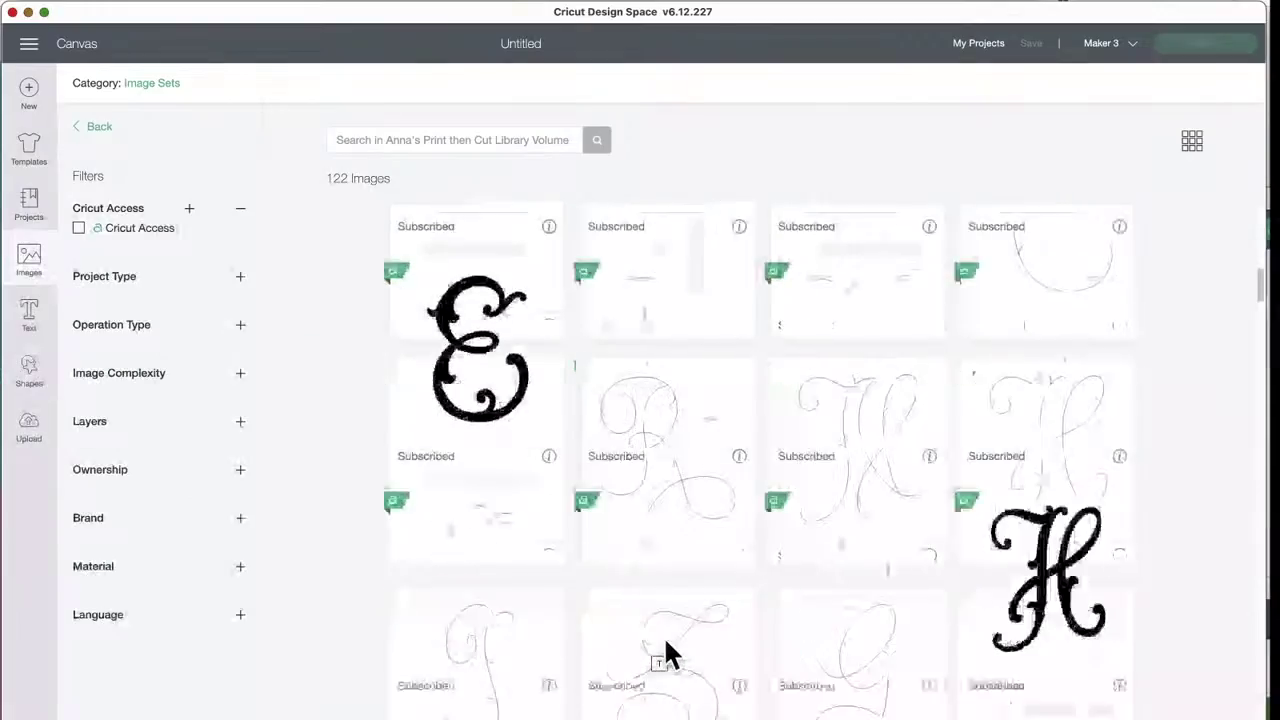
scroll(663, 635, "down", 5)
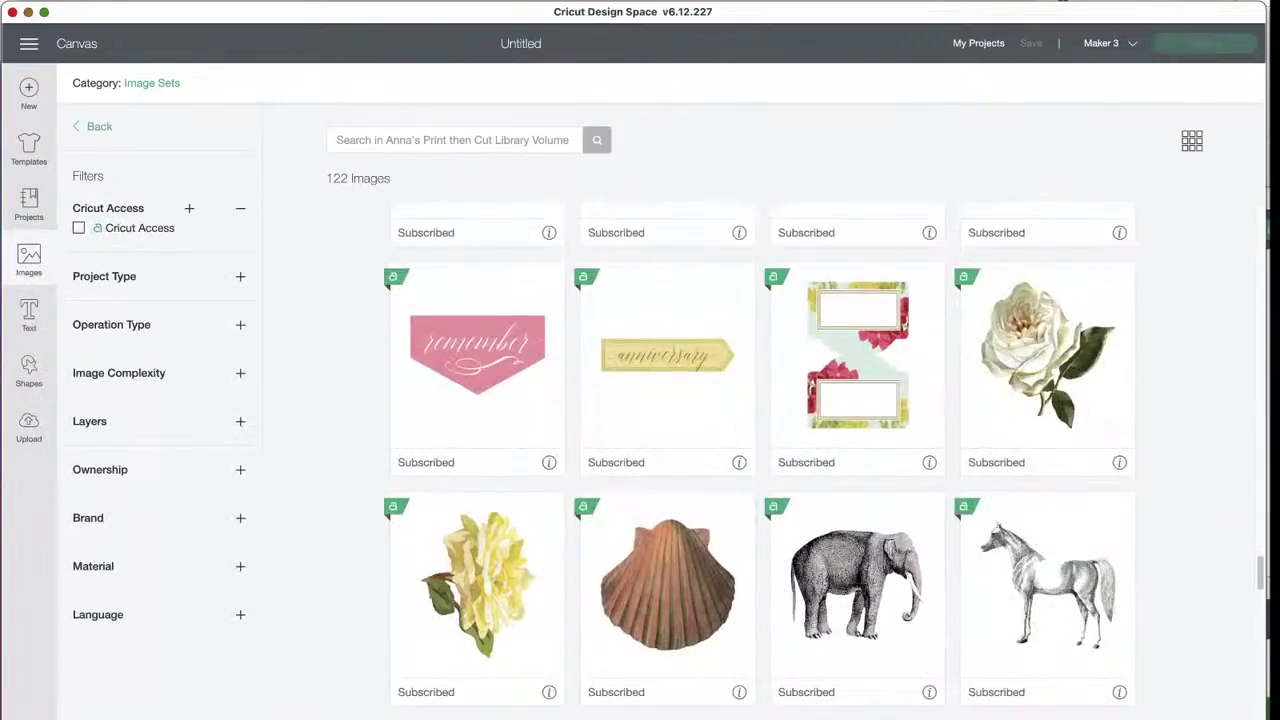
scroll(677, 550, "up", 5)
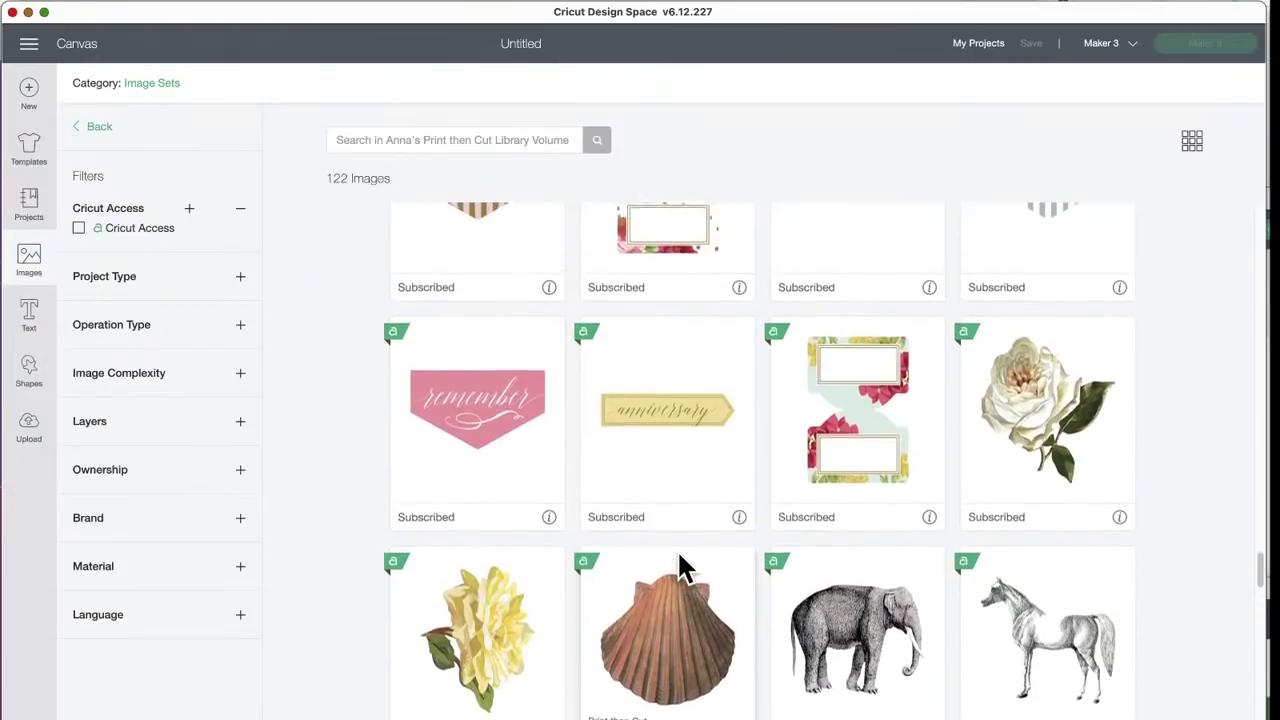
scroll(677, 565, "up", 3)
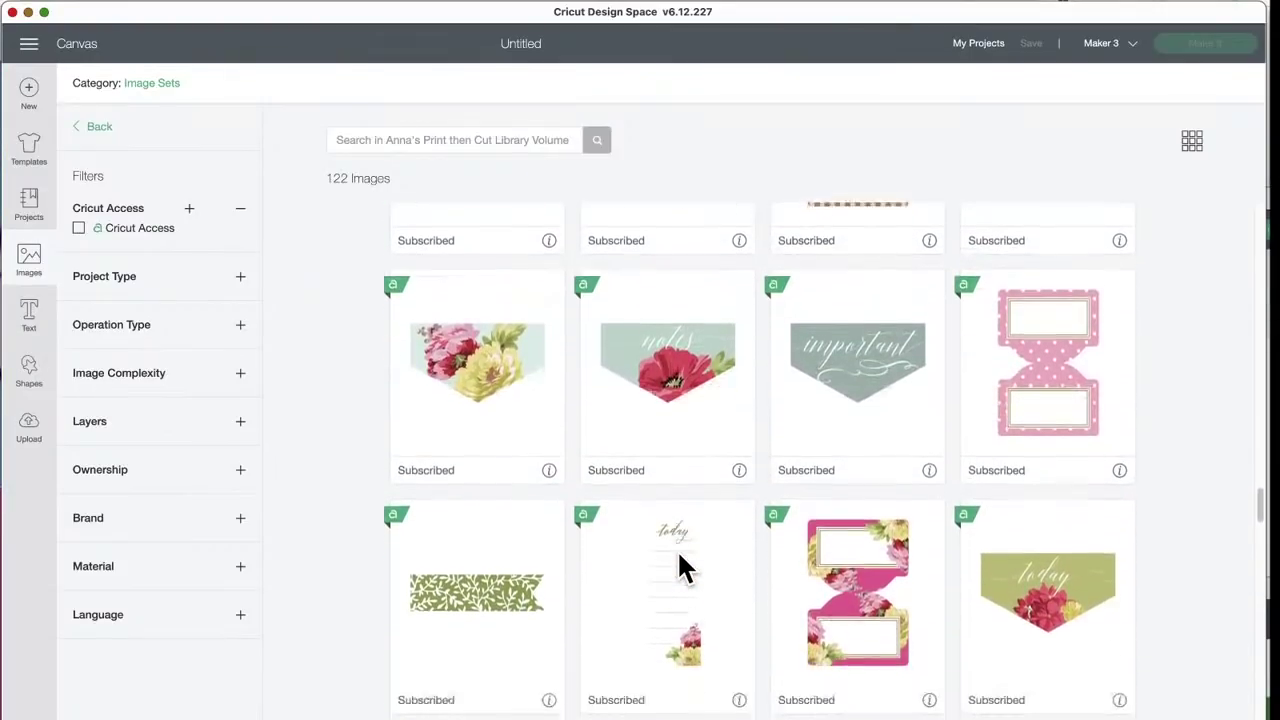
scroll(677, 565, "down", 6)
scroll(679, 557, "down", 12)
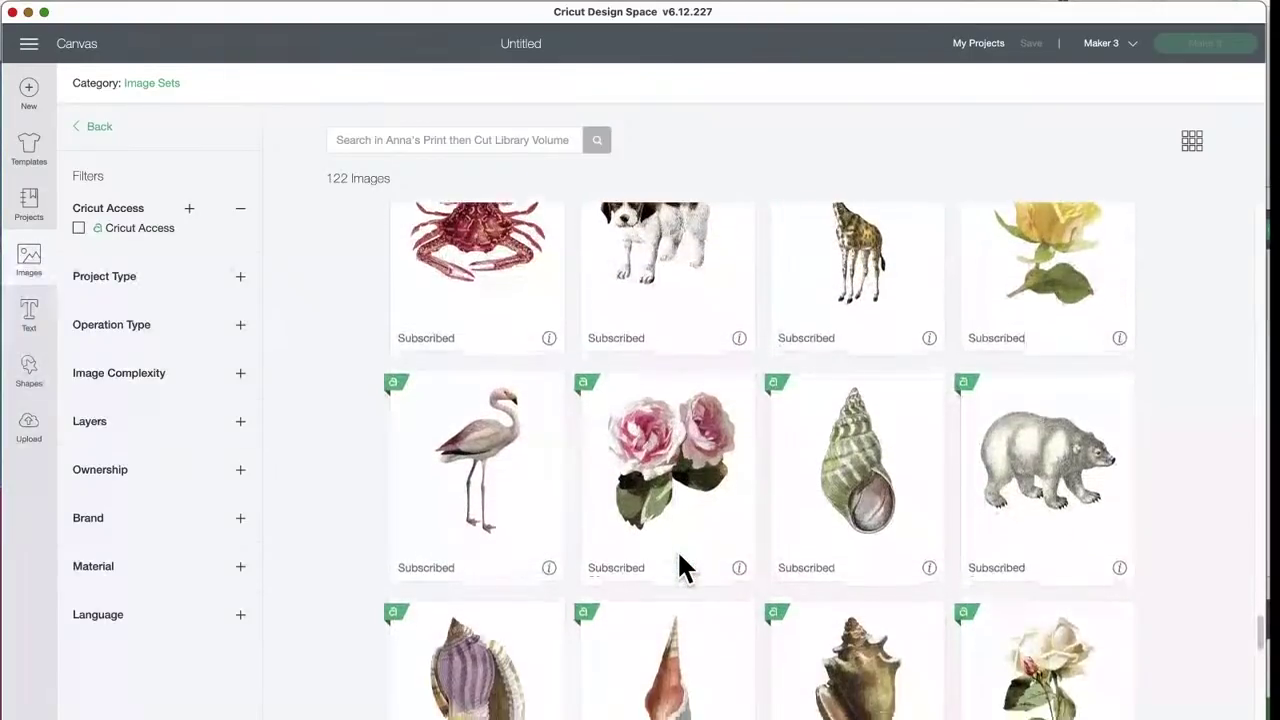
scroll(679, 558, "down", 5)
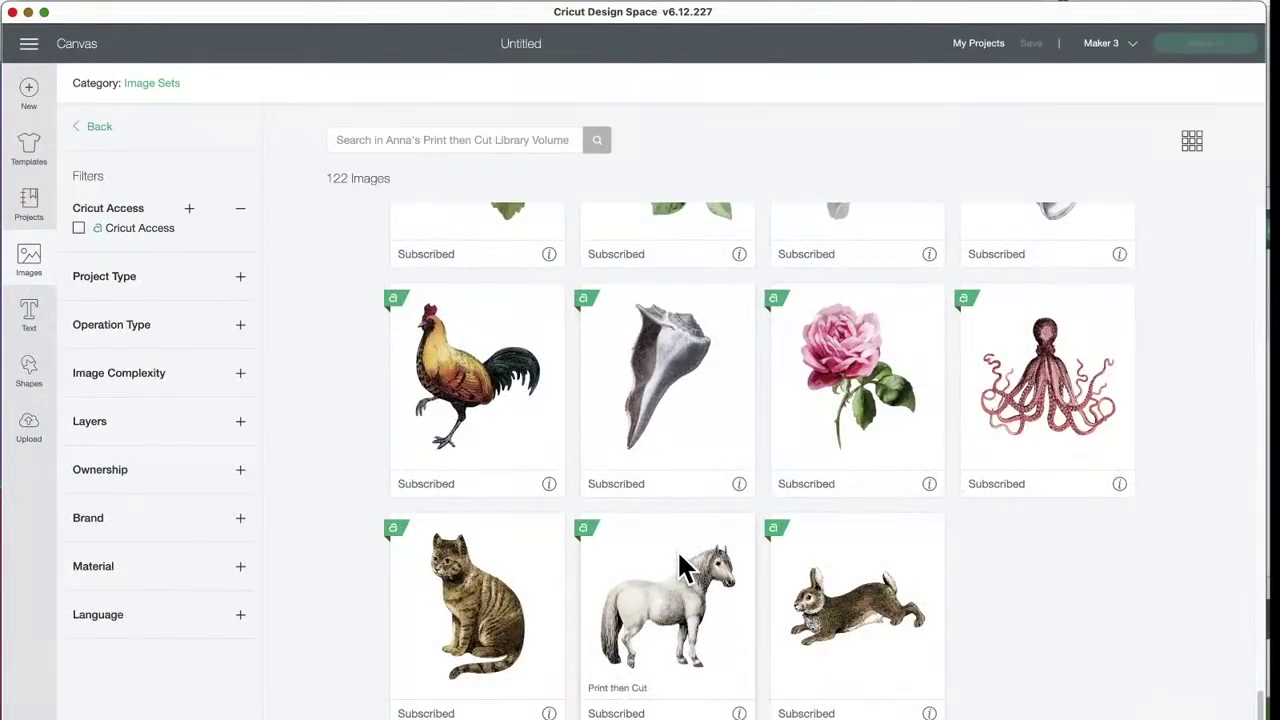
scroll(679, 557, "up", 12)
scroll(677, 549, "up", 15)
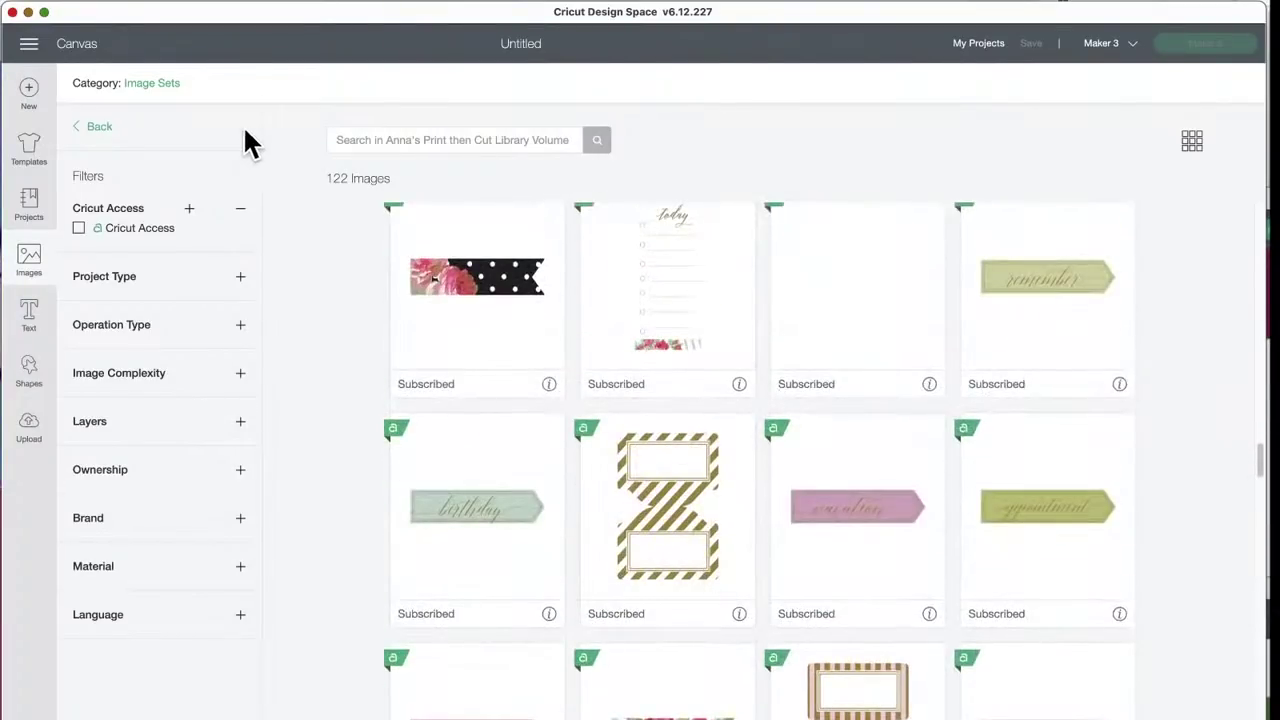
Step: Return from the Print then Cut set to the Anna's image sets and open Anna's Lovely Layered Cards
left_click(99, 127)
scroll(572, 455, "down", 1)
scroll(572, 465, "down", 20)
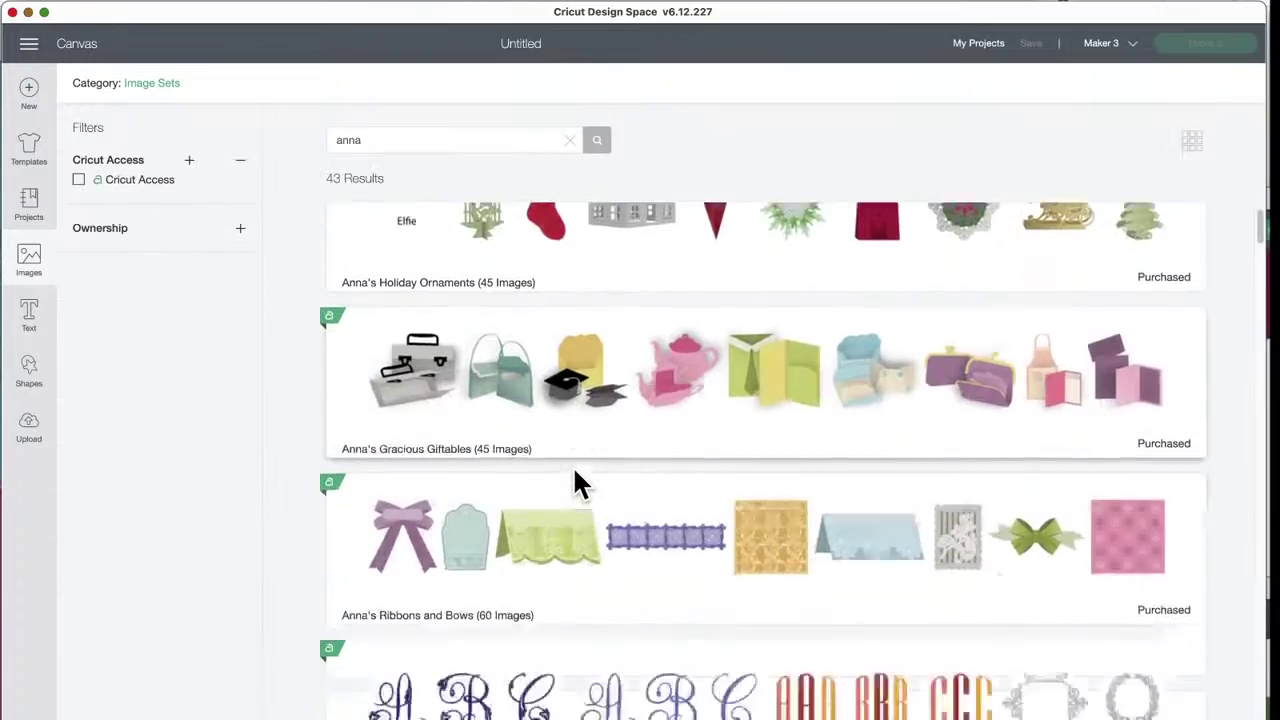
scroll(570, 465, "down", 5)
left_click(1078, 245)
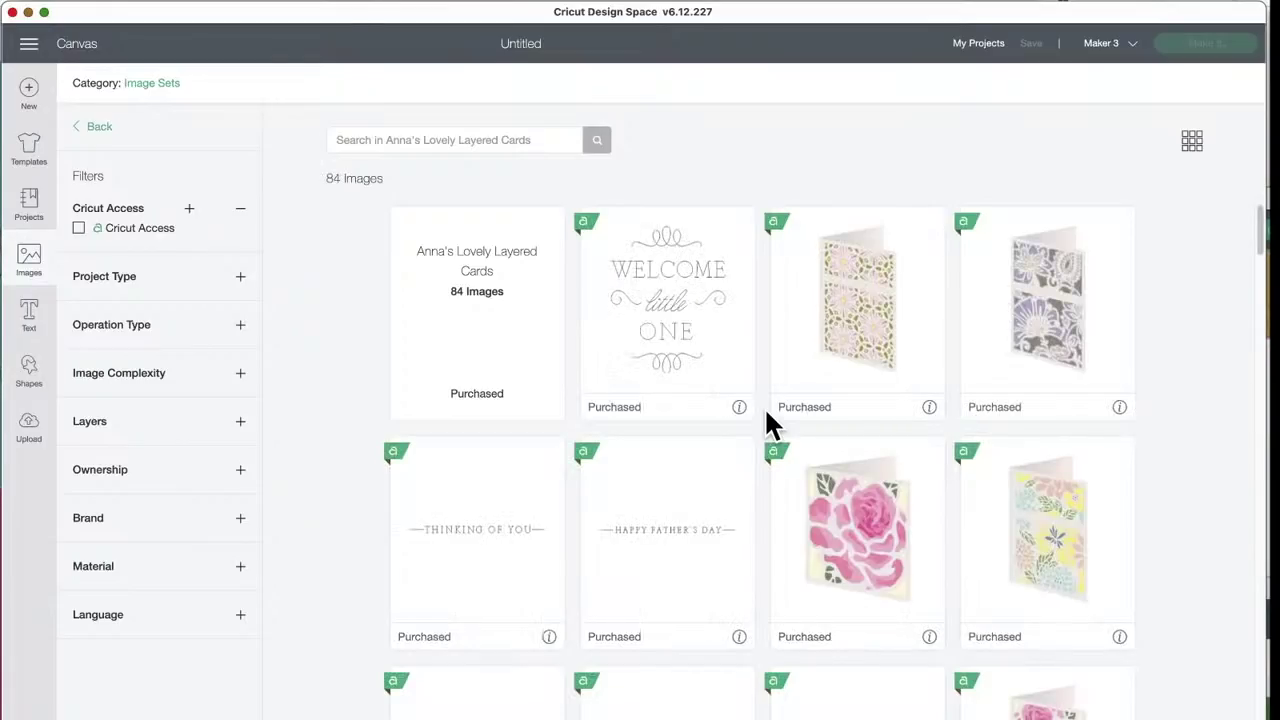
Step: Look through Anna's Lovely Layered Cards, examining the layered card designs and the drawable sentiments such as Happy Birthday, Merry Christmas and Thank You
scroll(714, 482, "down", 5)
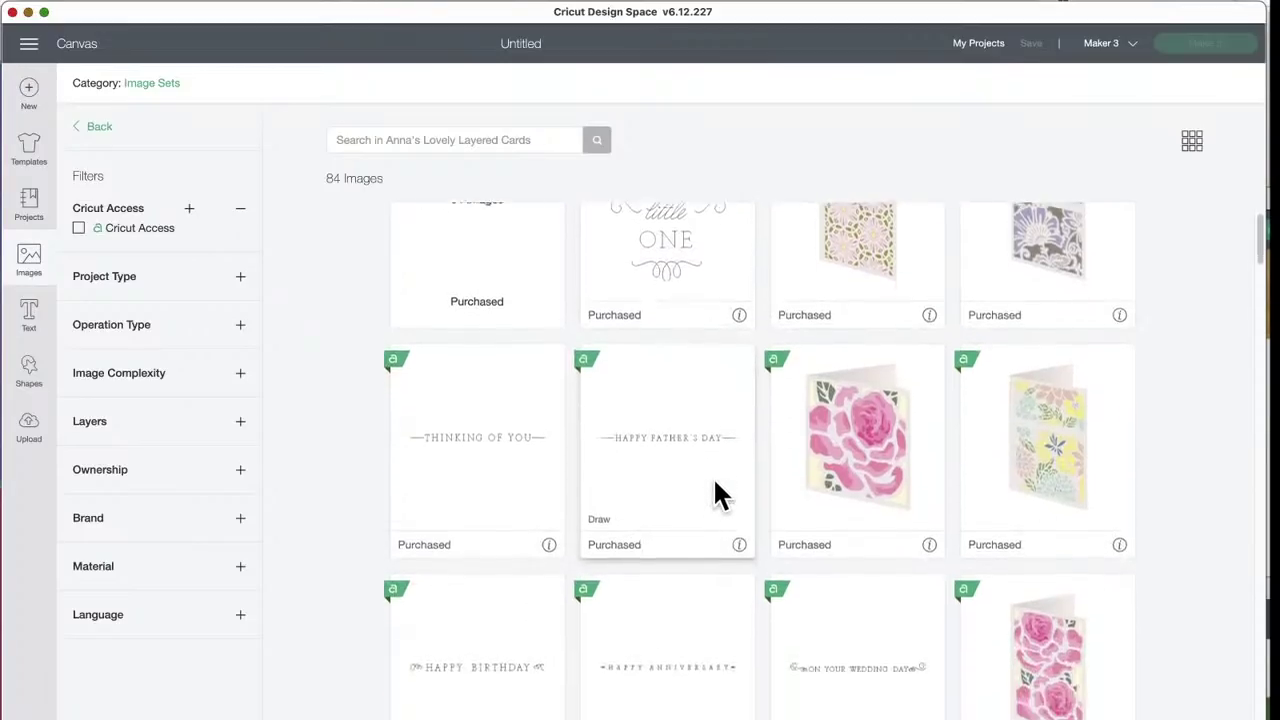
scroll(714, 484, "down", 10)
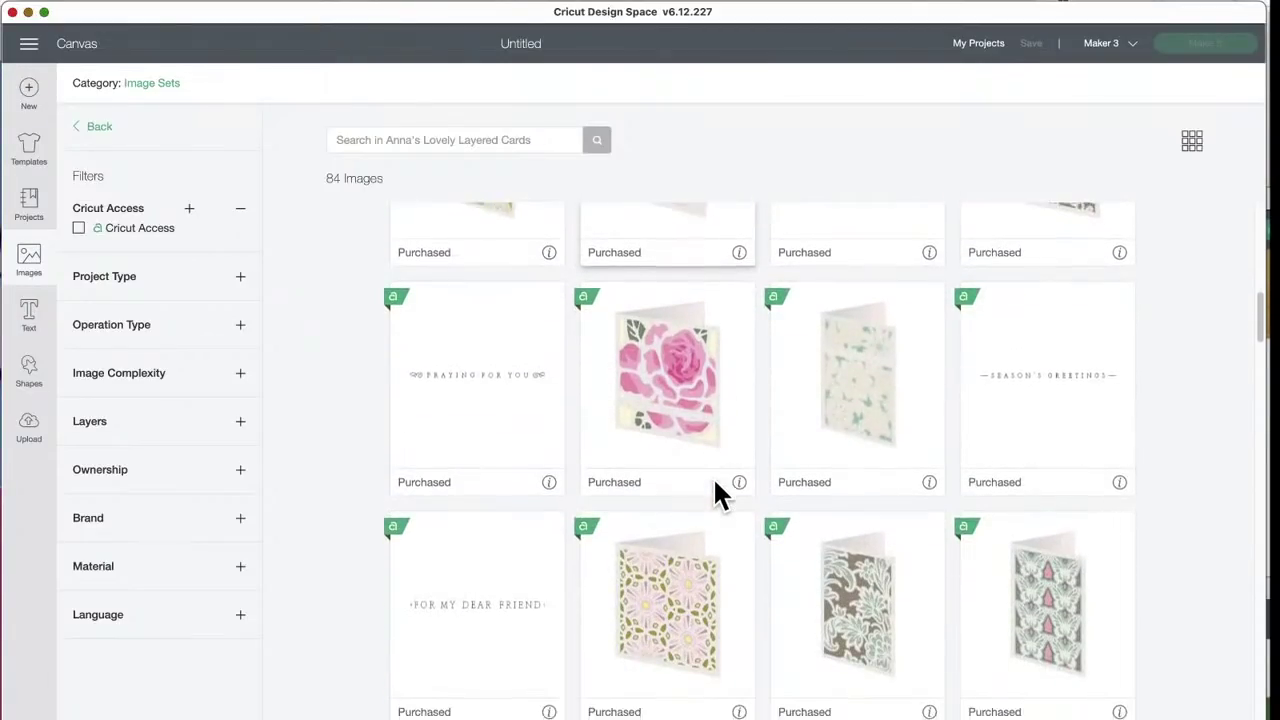
scroll(713, 490, "down", 8)
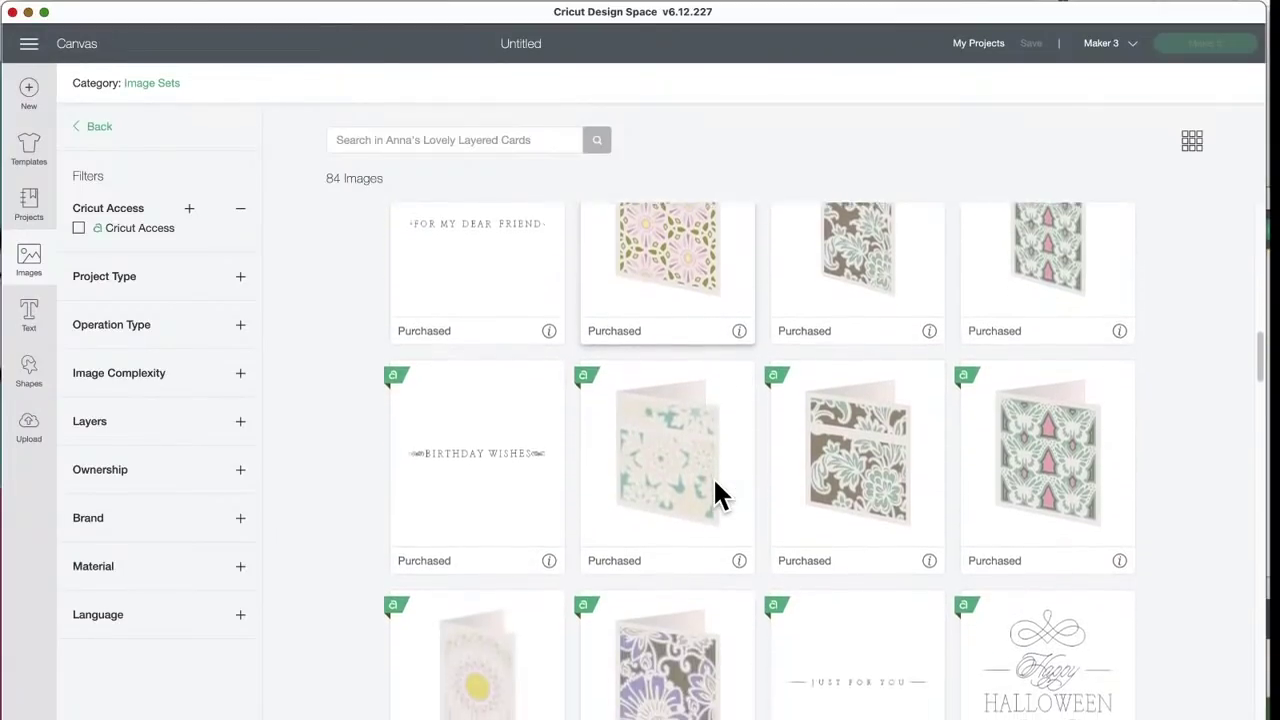
scroll(713, 477, "down", 4)
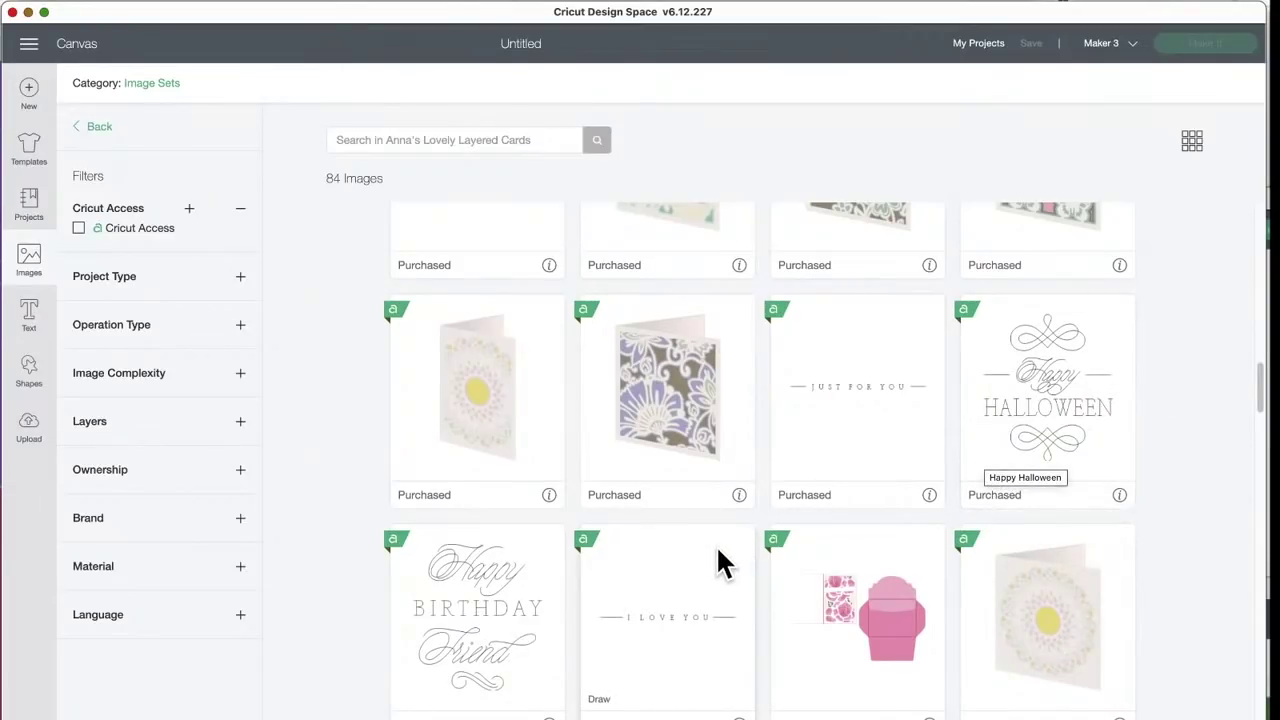
scroll(716, 545, "down", 7)
scroll(716, 545, "down", 9)
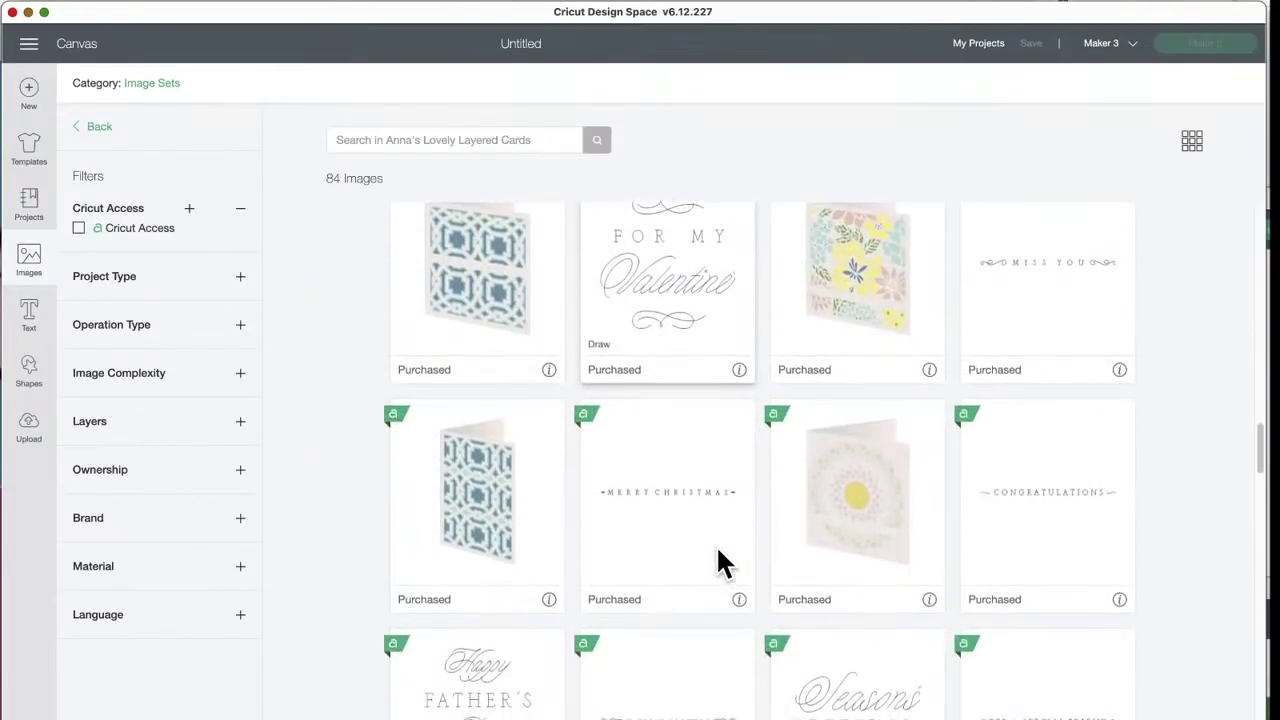
scroll(716, 548, "down", 11)
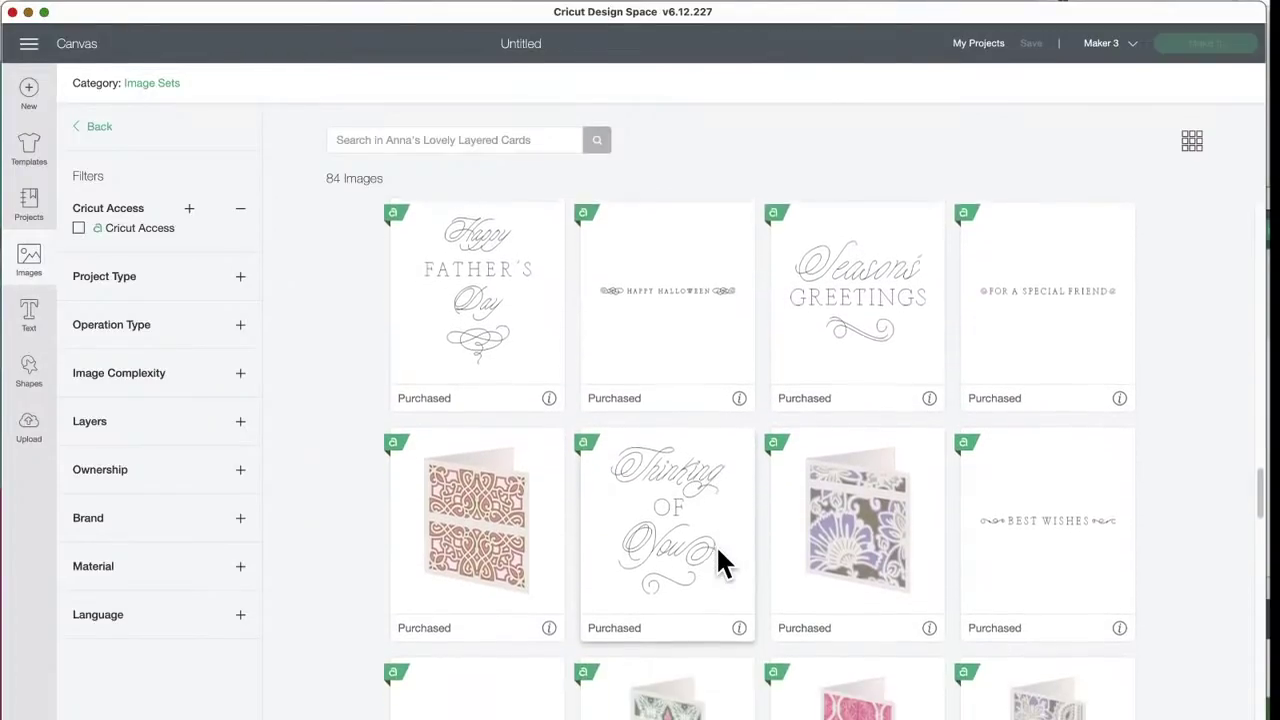
scroll(718, 550, "down", 13)
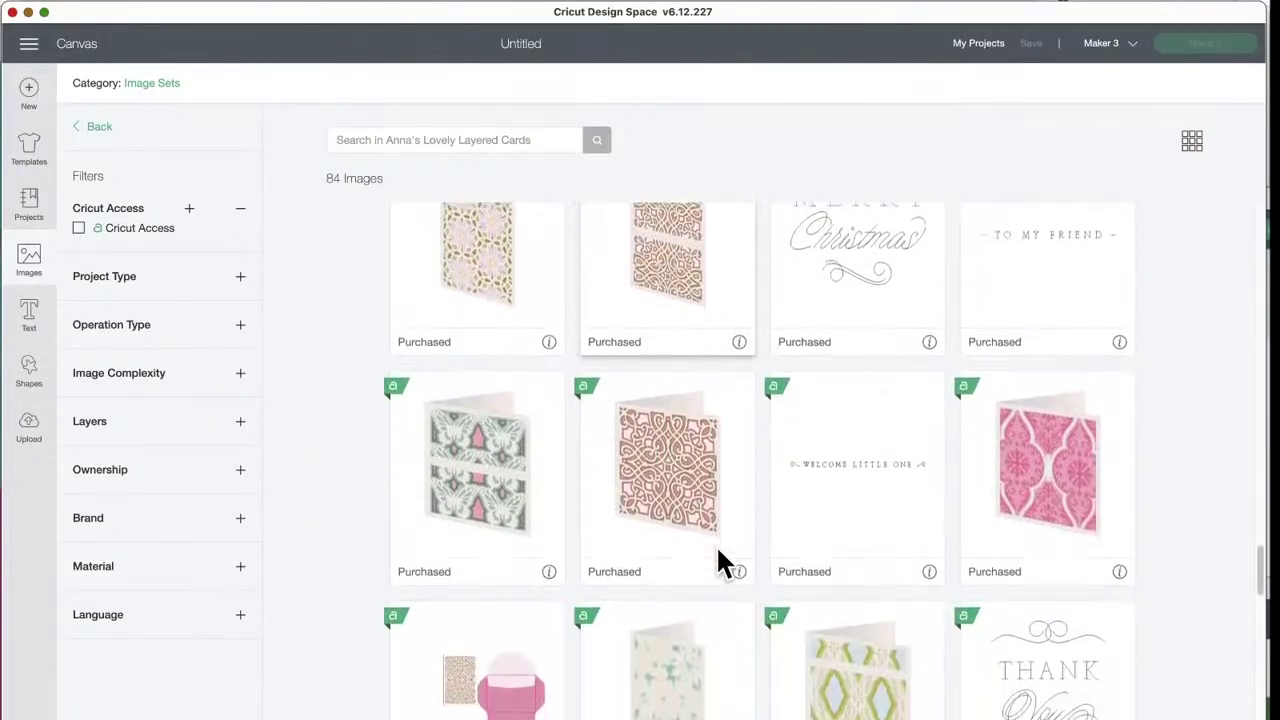
scroll(716, 545, "down", 10)
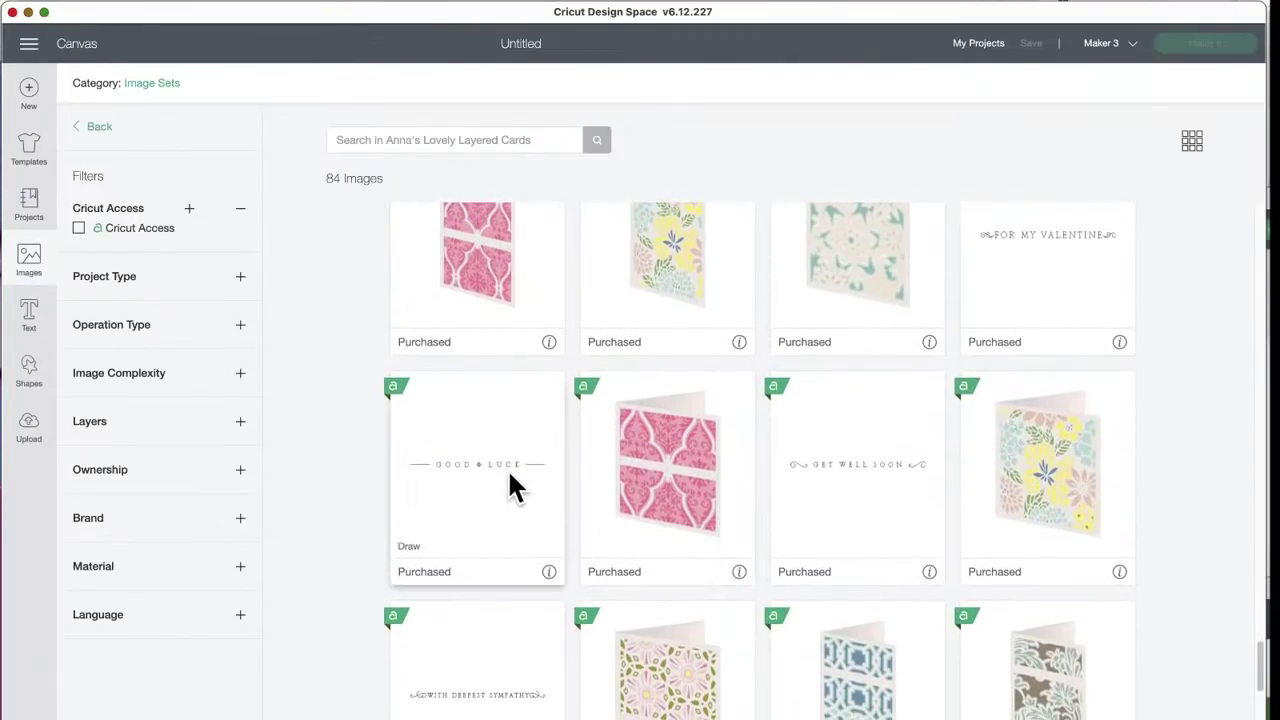
scroll(516, 478, "down", 18)
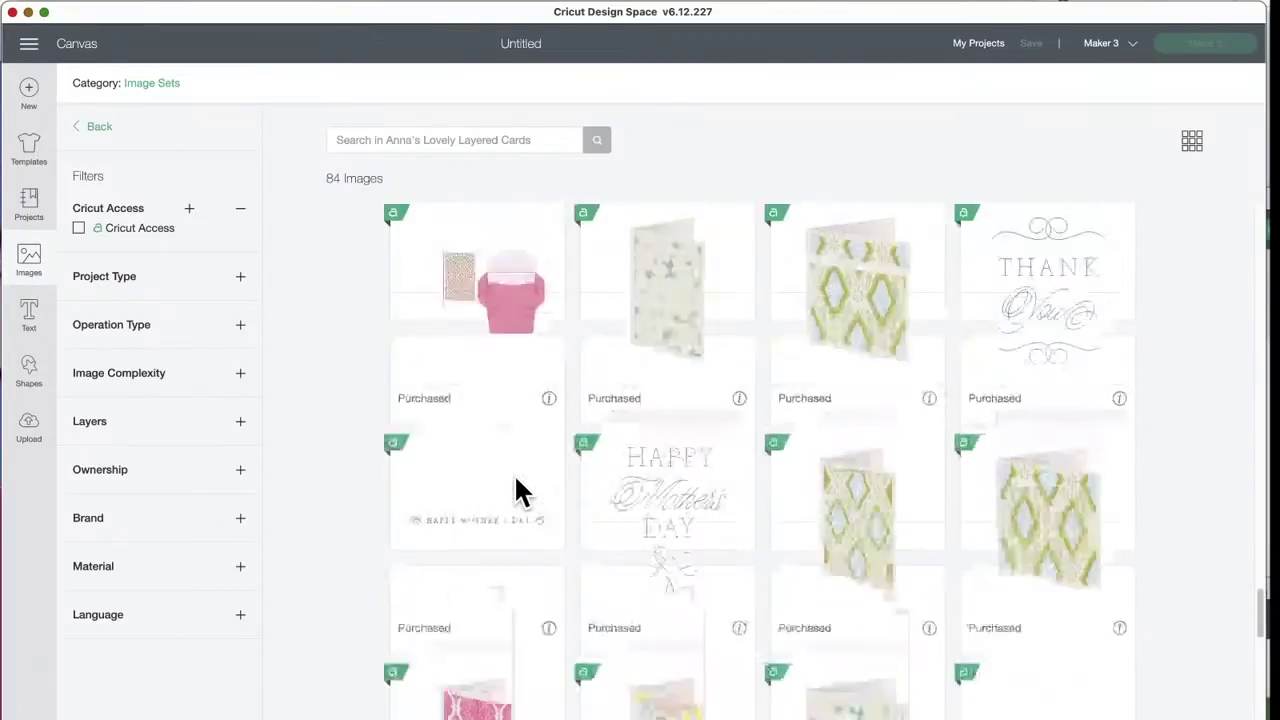
scroll(516, 485, "down", 20)
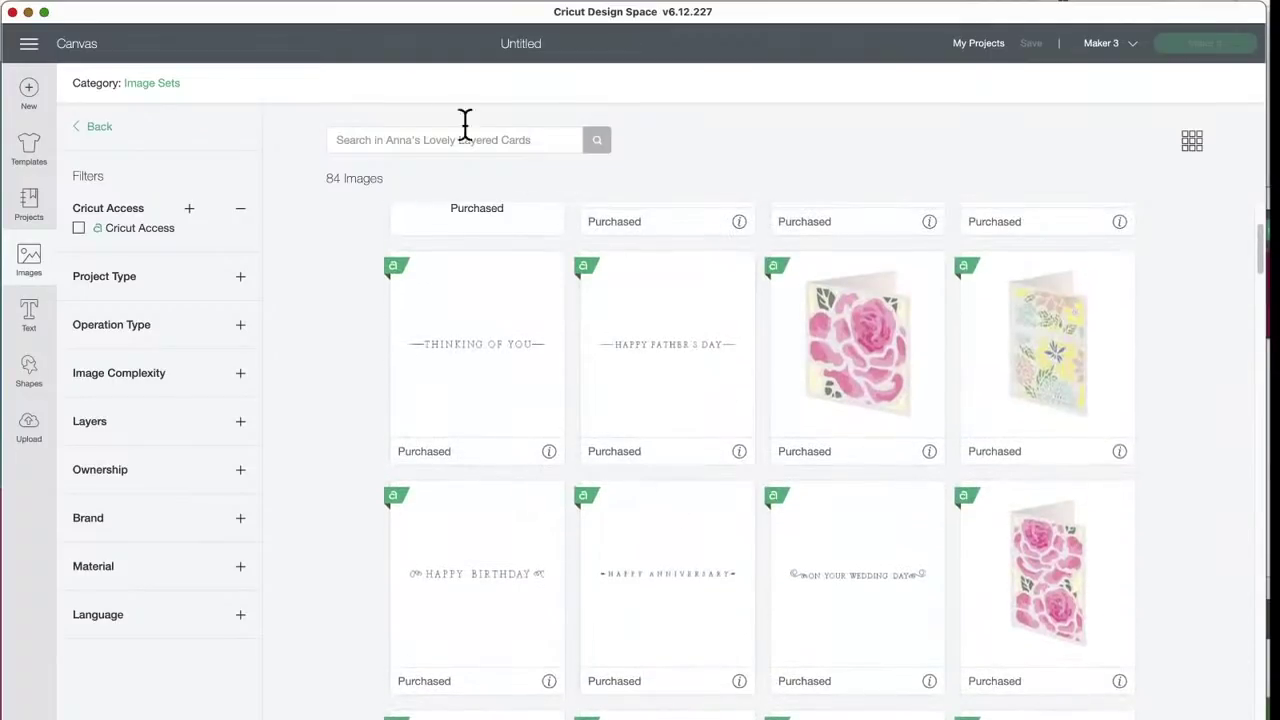
Step: Leave the Lovely Layered Cards set and the image sets category, and search all images for "Thanksgiving"
left_click(99, 127)
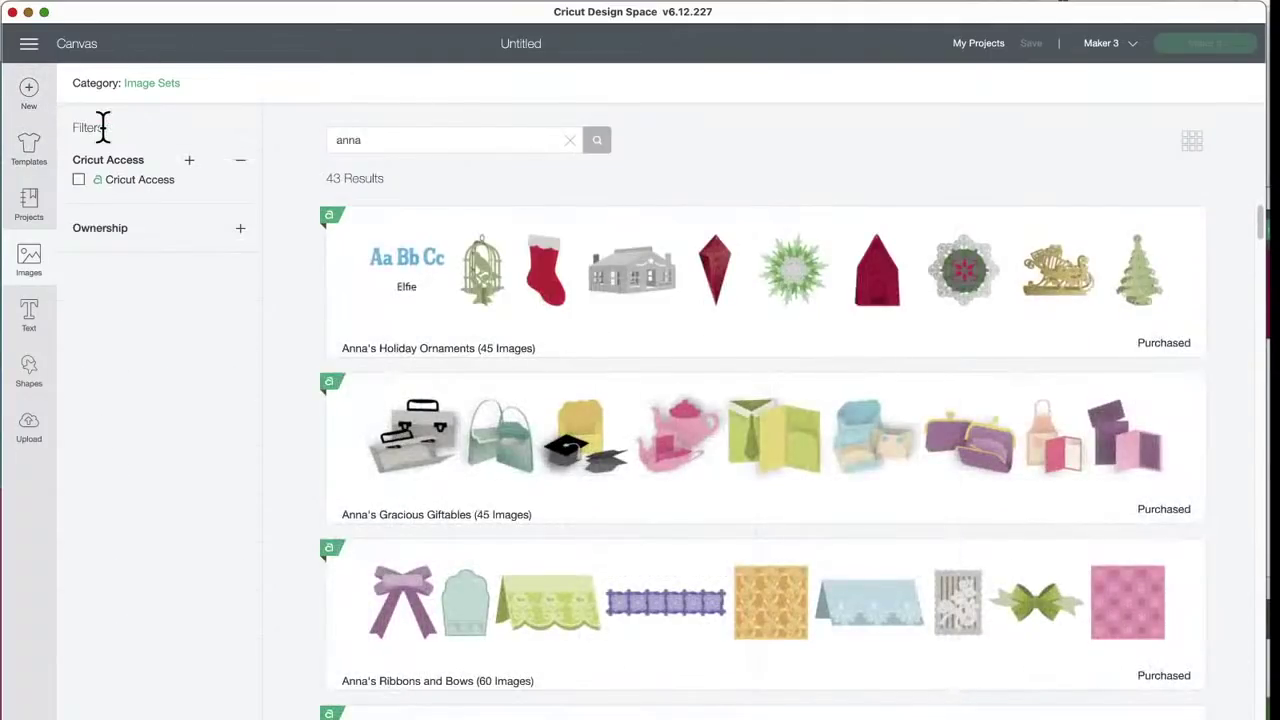
left_click(150, 84)
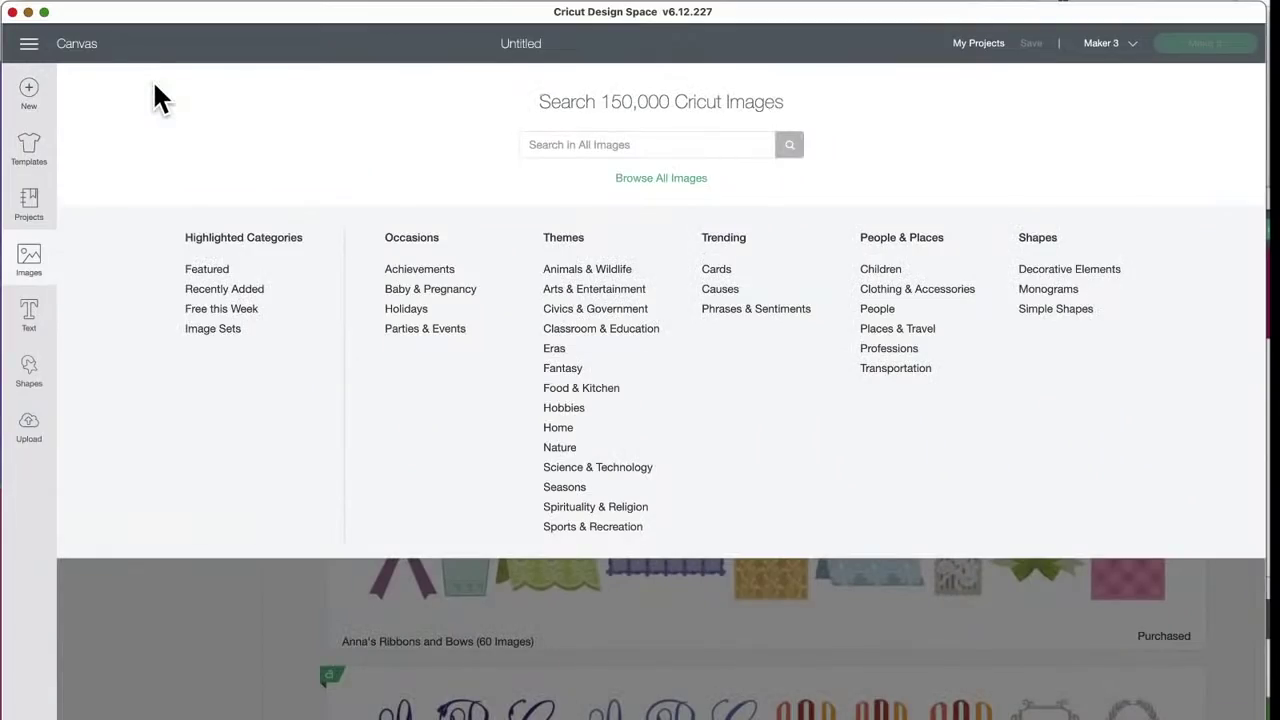
left_click(560, 144)
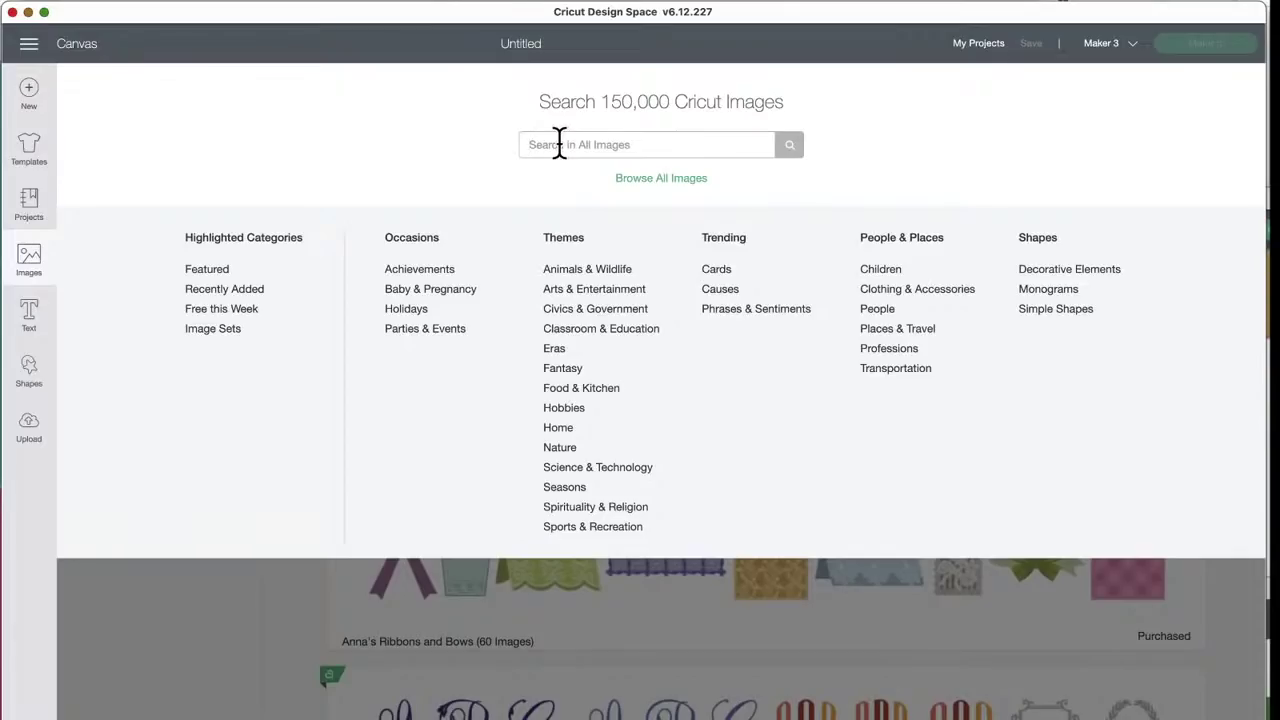
type("H")
key("BackSpace")
type("Thanksgiving")
key("Return")
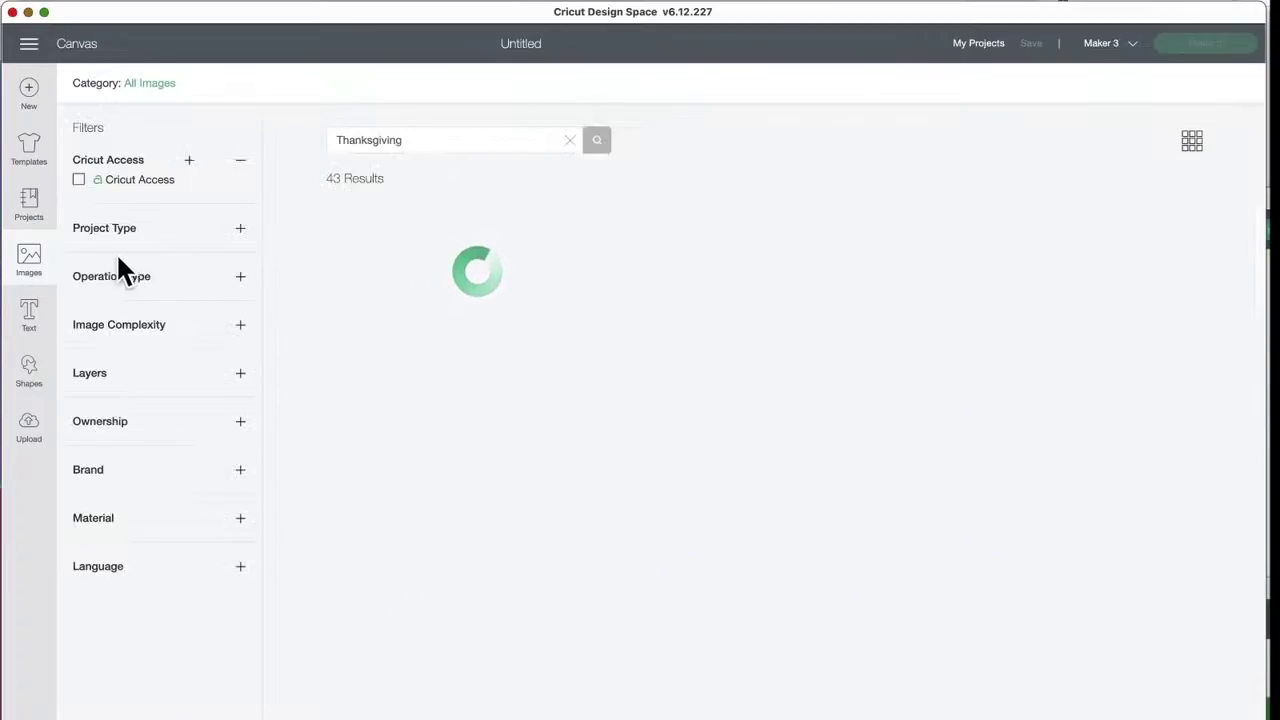
Step: Filter the Thanksgiving images by operation type to Draw Only and Cut + Draw
left_click(140, 290)
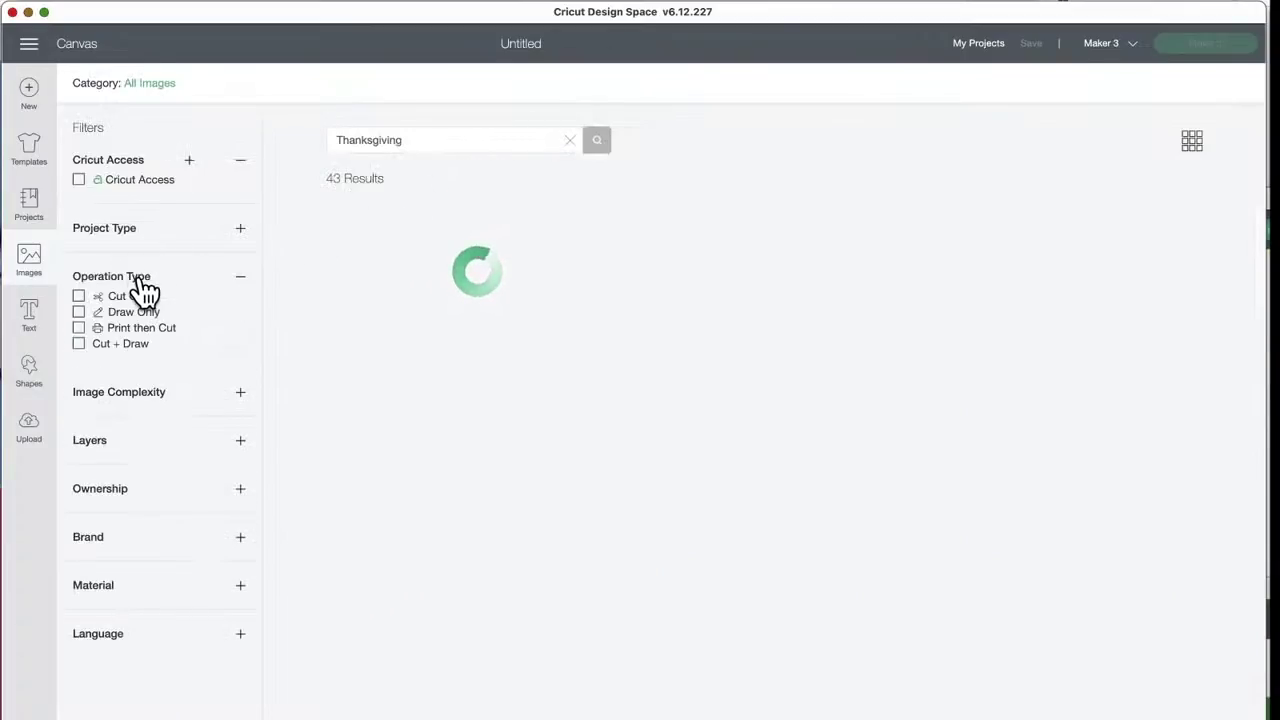
left_click(79, 313)
left_click(78, 344)
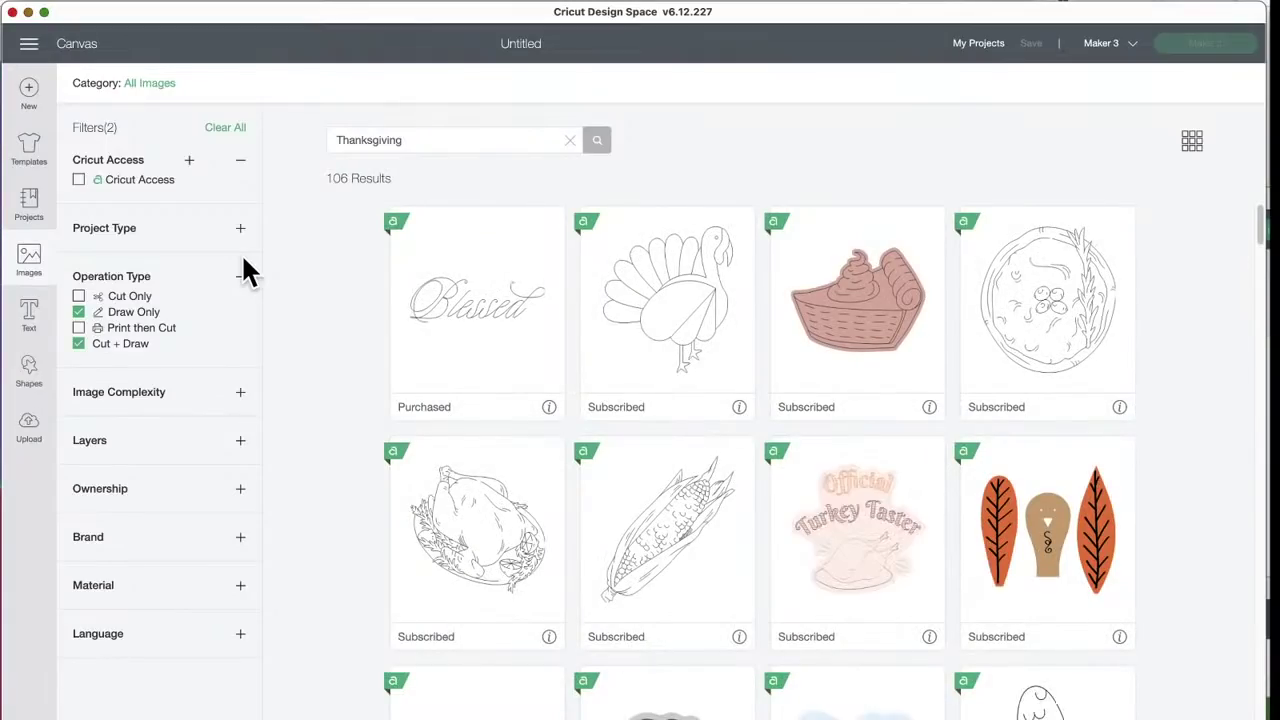
Step: Look through the filtered Thanksgiving images down to the end, examining the turkeys, pumpkins, food drawings and sentiments such as Give Thanks and Blessings
scroll(602, 513, "down", 2)
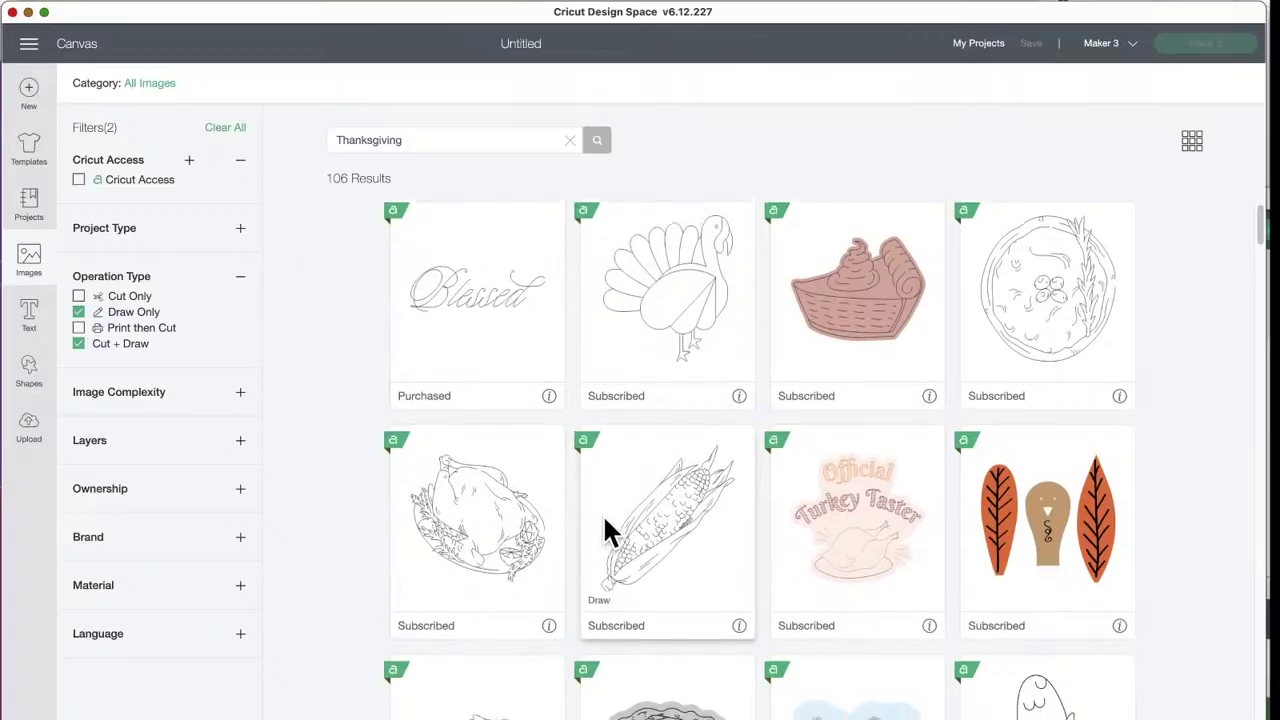
scroll(823, 495, "down", 10)
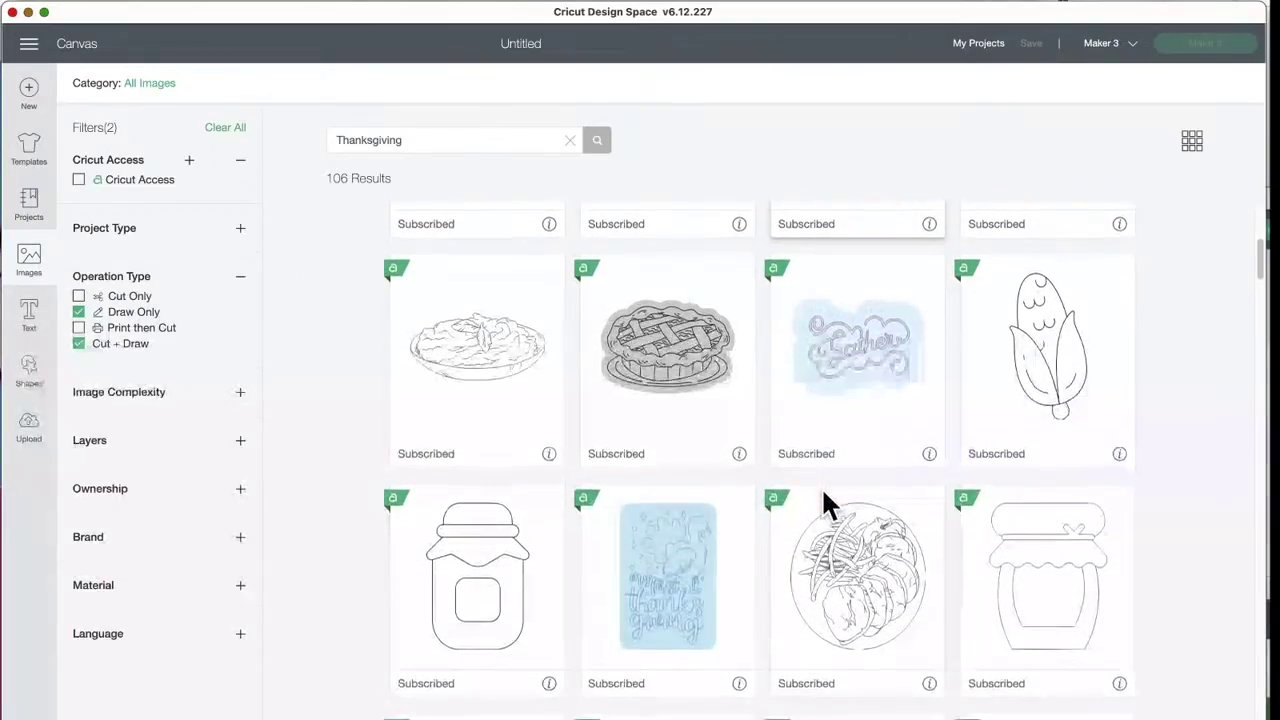
scroll(825, 505, "down", 15)
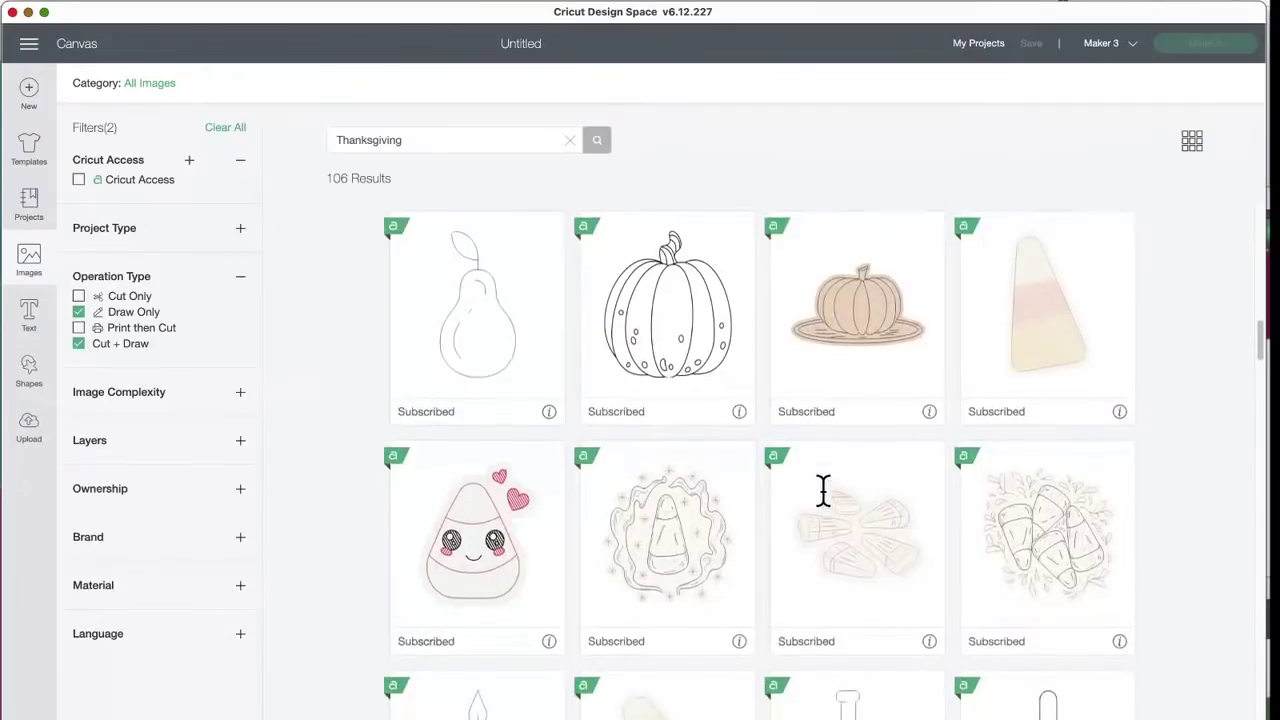
scroll(823, 491, "down", 20)
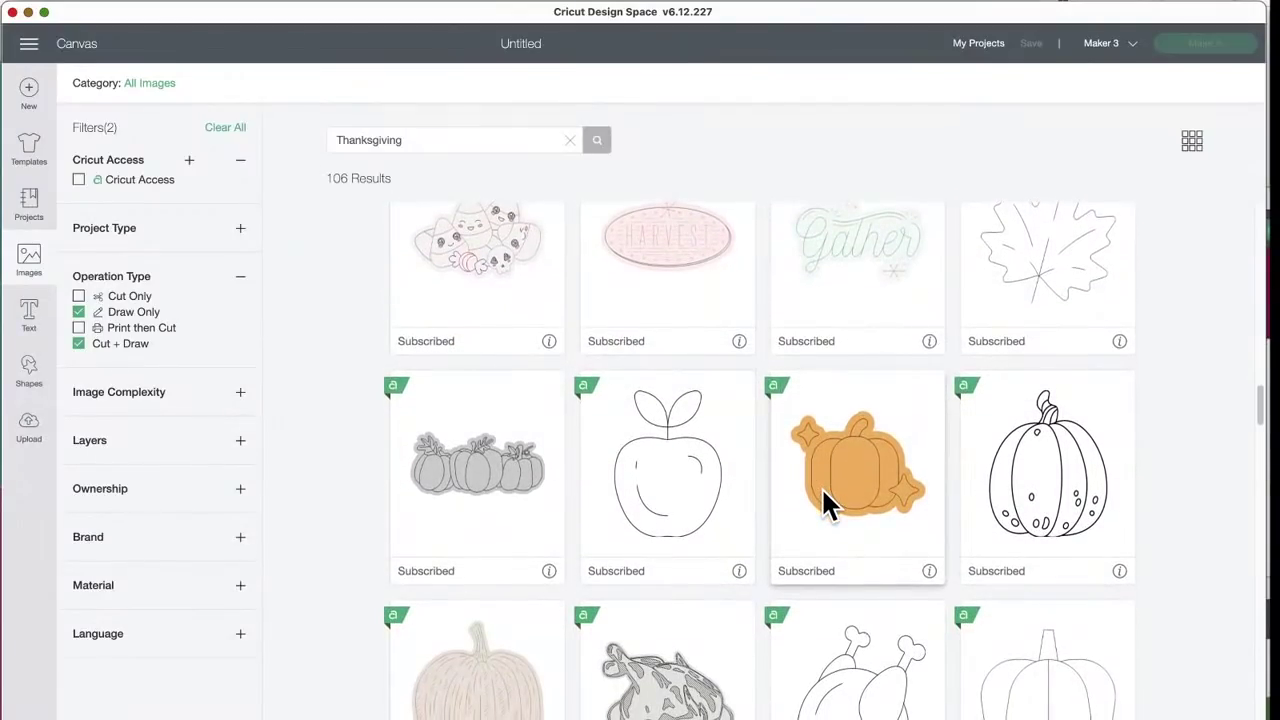
scroll(823, 495, "down", 12)
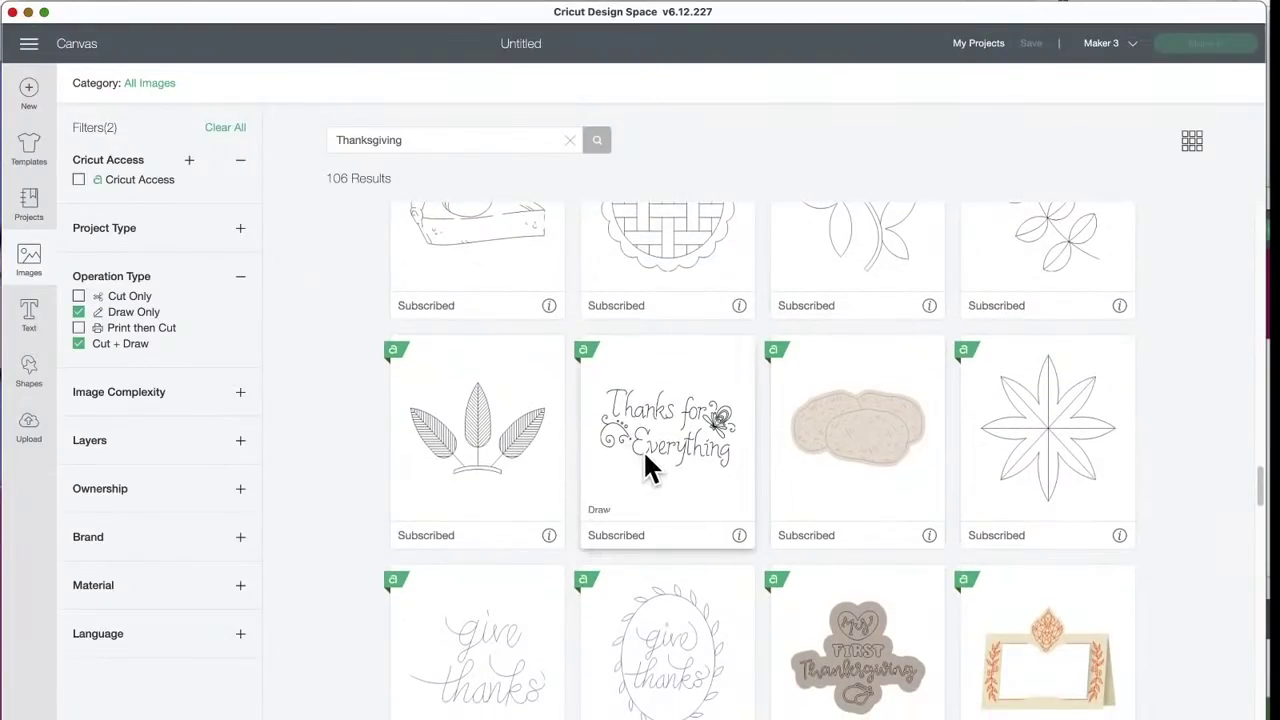
scroll(643, 449, "down", 5)
scroll(645, 458, "down", 8)
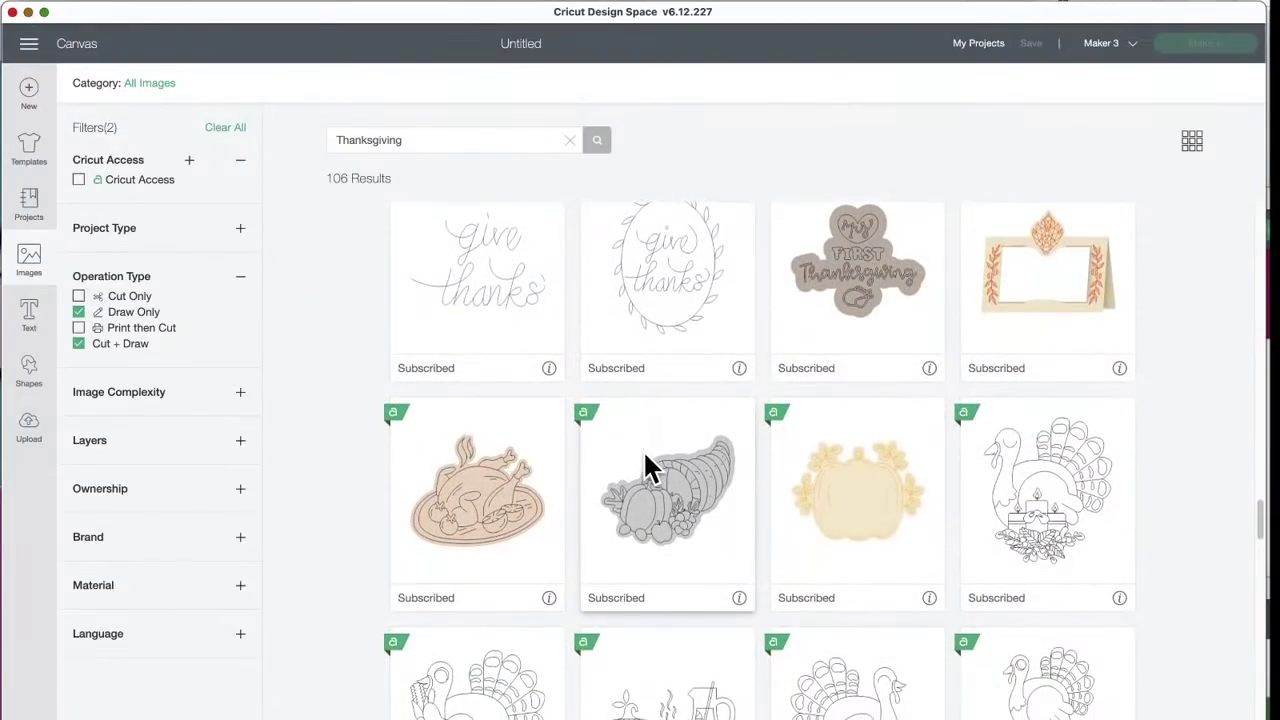
scroll(643, 467, "down", 6)
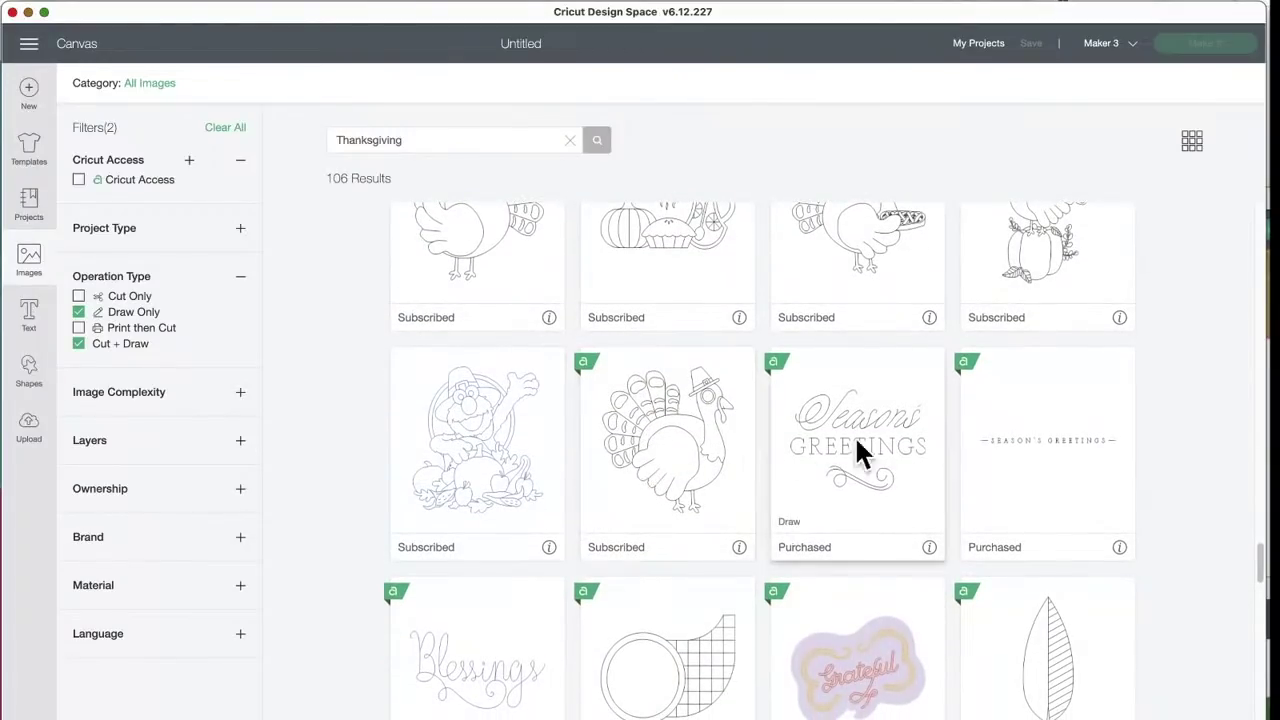
scroll(853, 467, "down", 10)
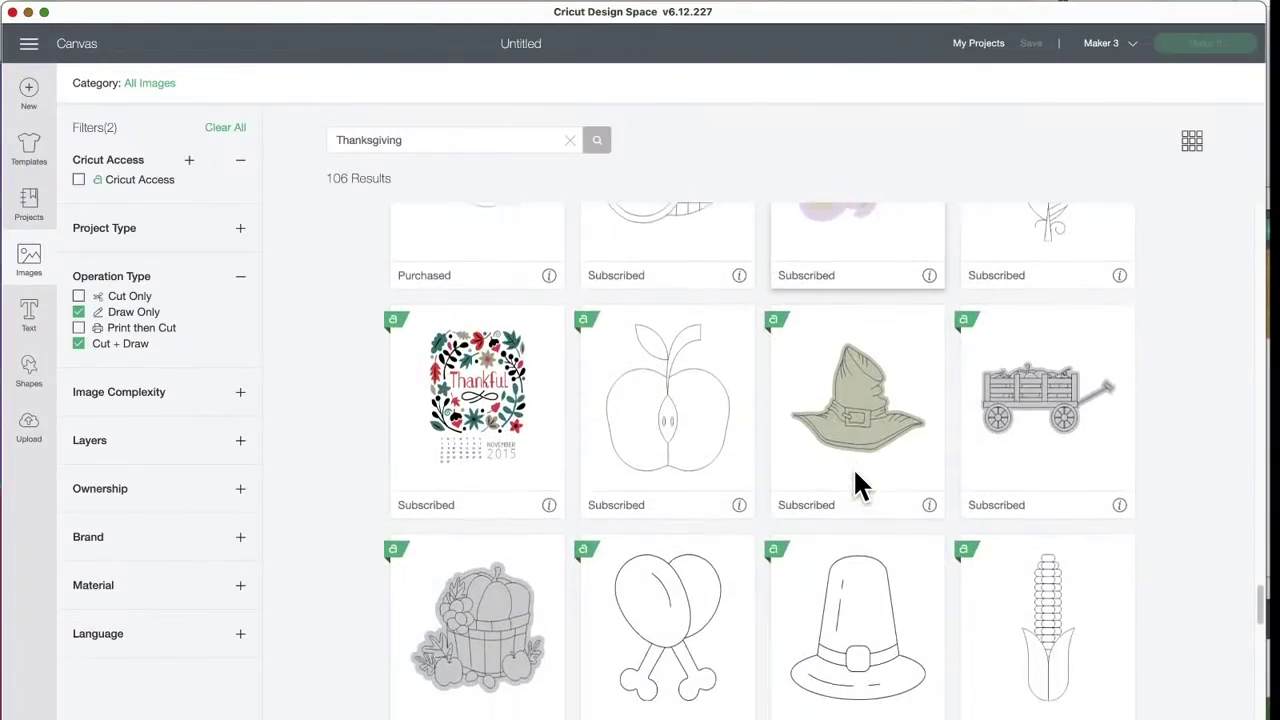
scroll(853, 470, "down", 20)
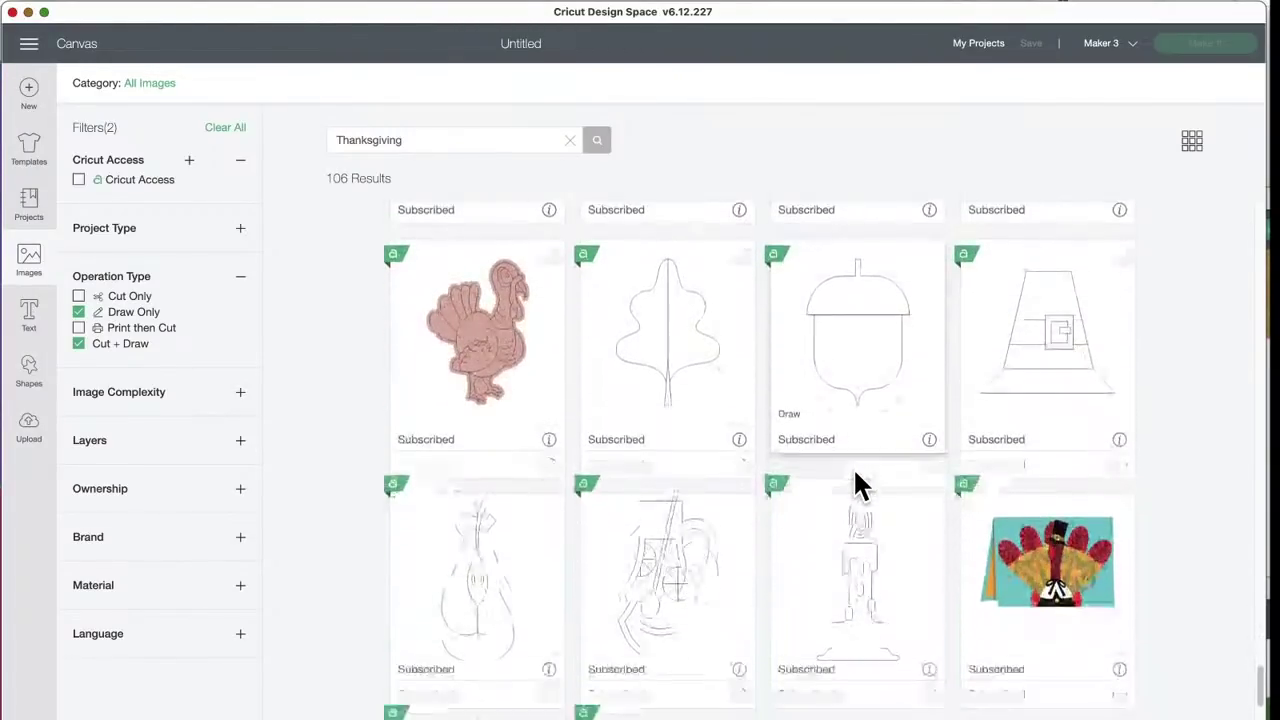
Step: Review the filtered Thanksgiving images in reverse, from the acorn and candle drawings back to the Blessed sentiment at the start
scroll(853, 467, "up", 20)
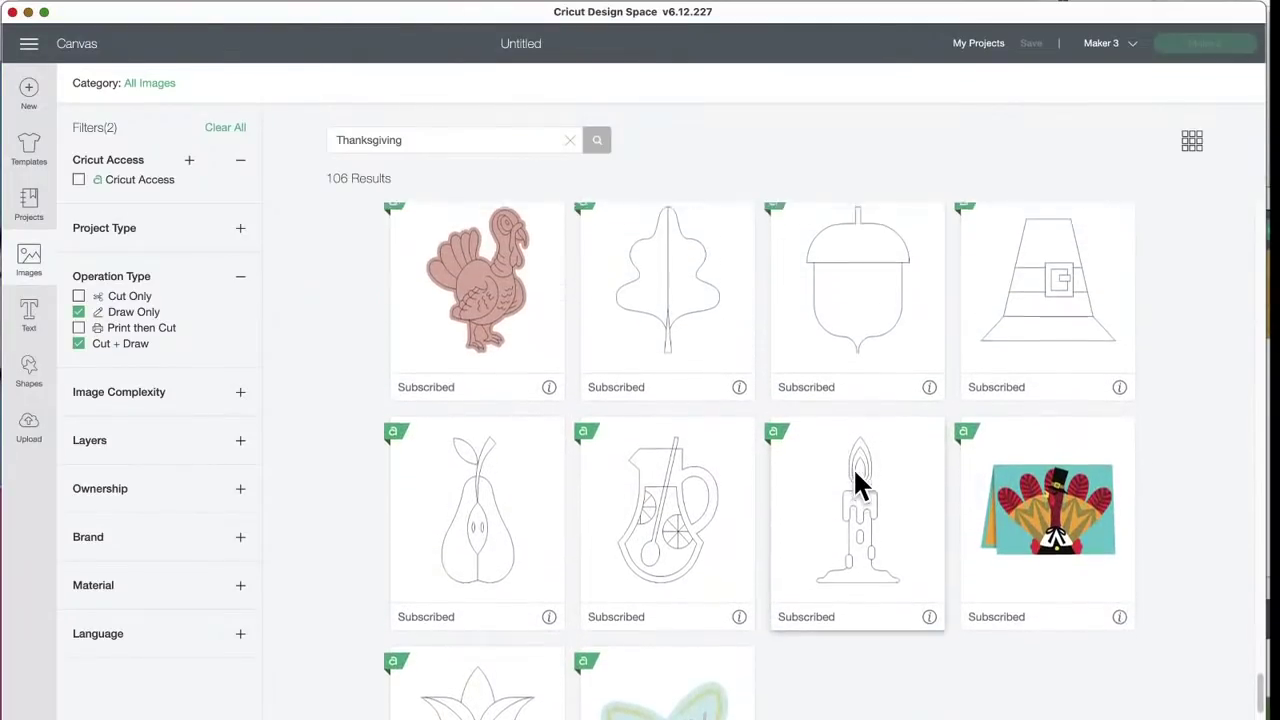
scroll(853, 467, "up", 20)
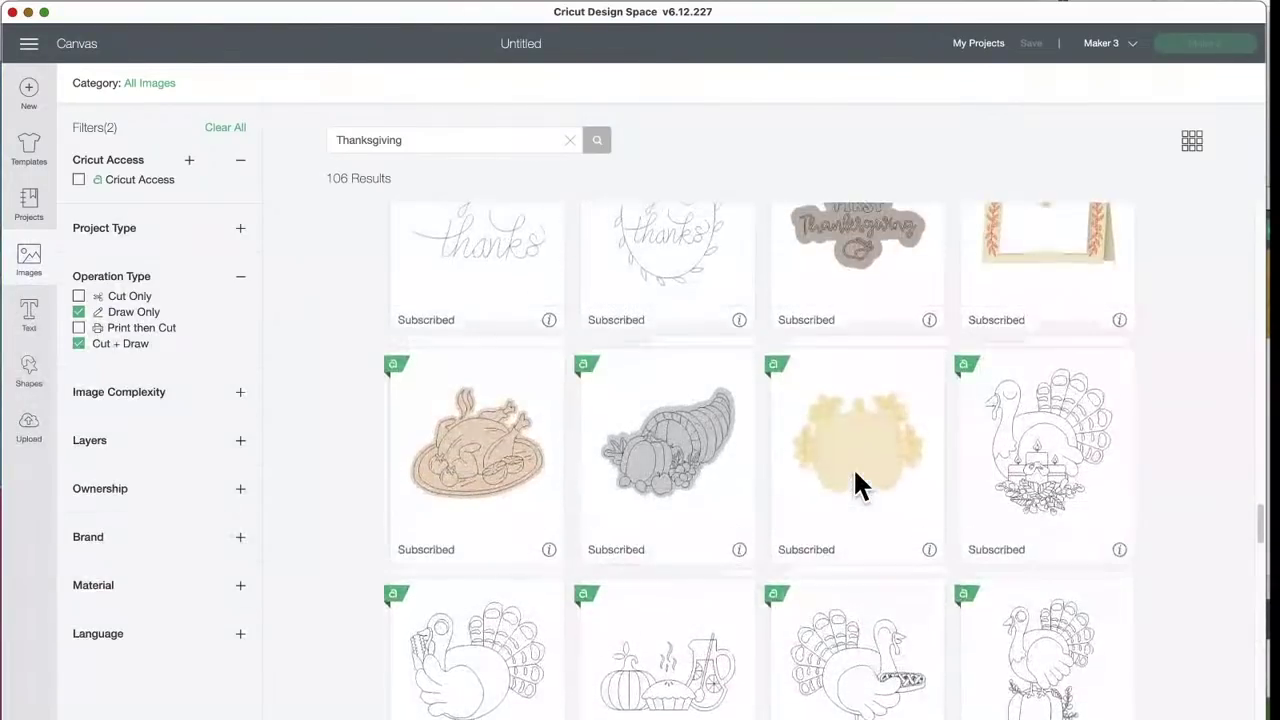
scroll(855, 475, "up", 20)
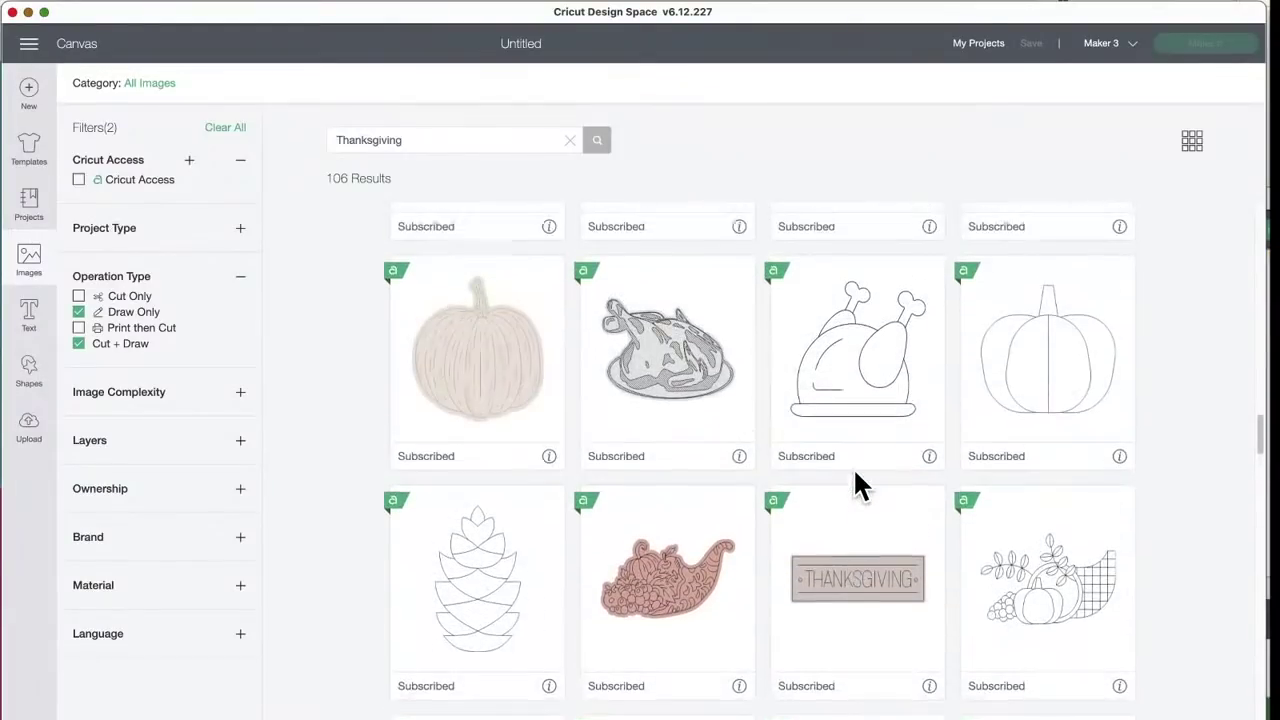
scroll(860, 485, "up", 6)
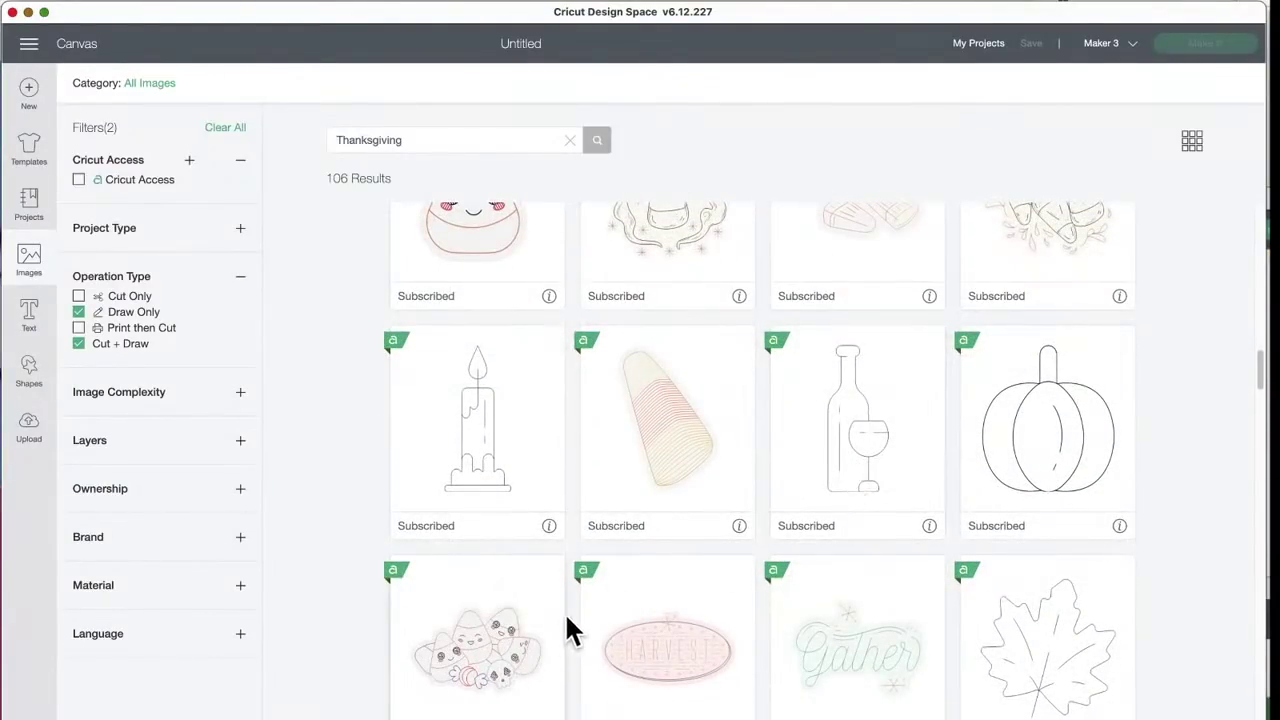
scroll(634, 500, "up", 10)
scroll(634, 492, "up", 15)
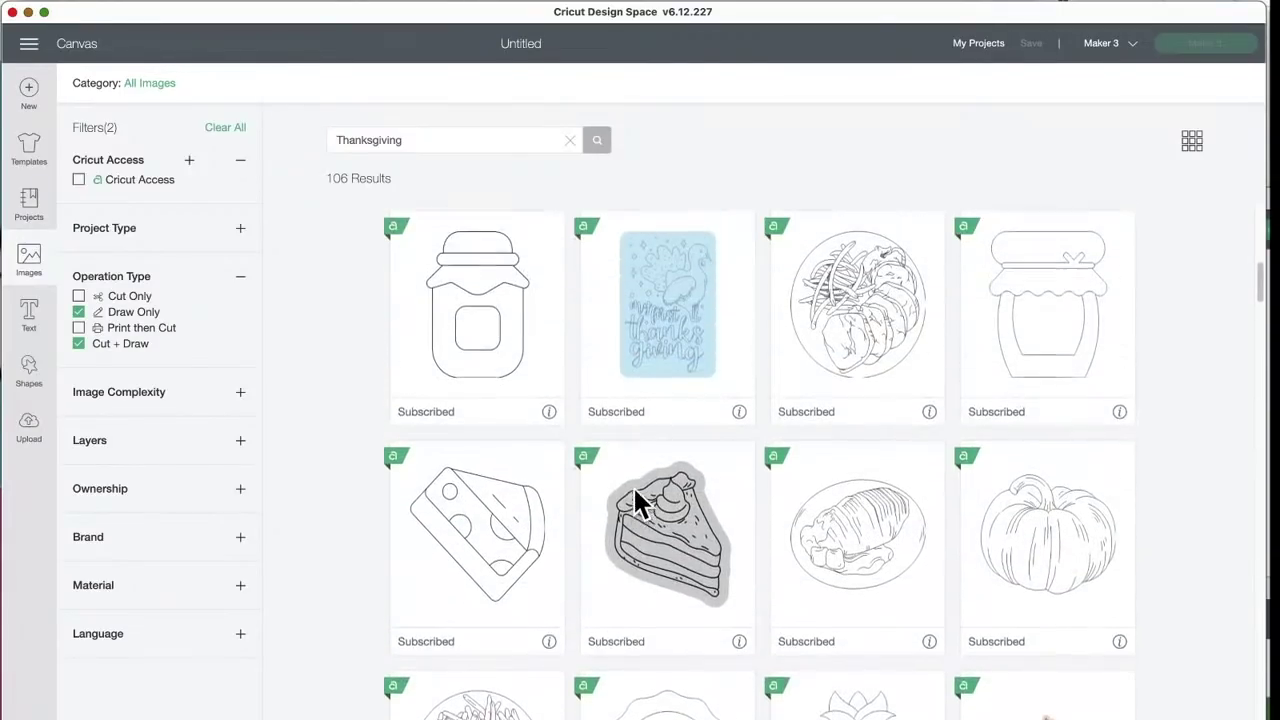
scroll(633, 485, "up", 2)
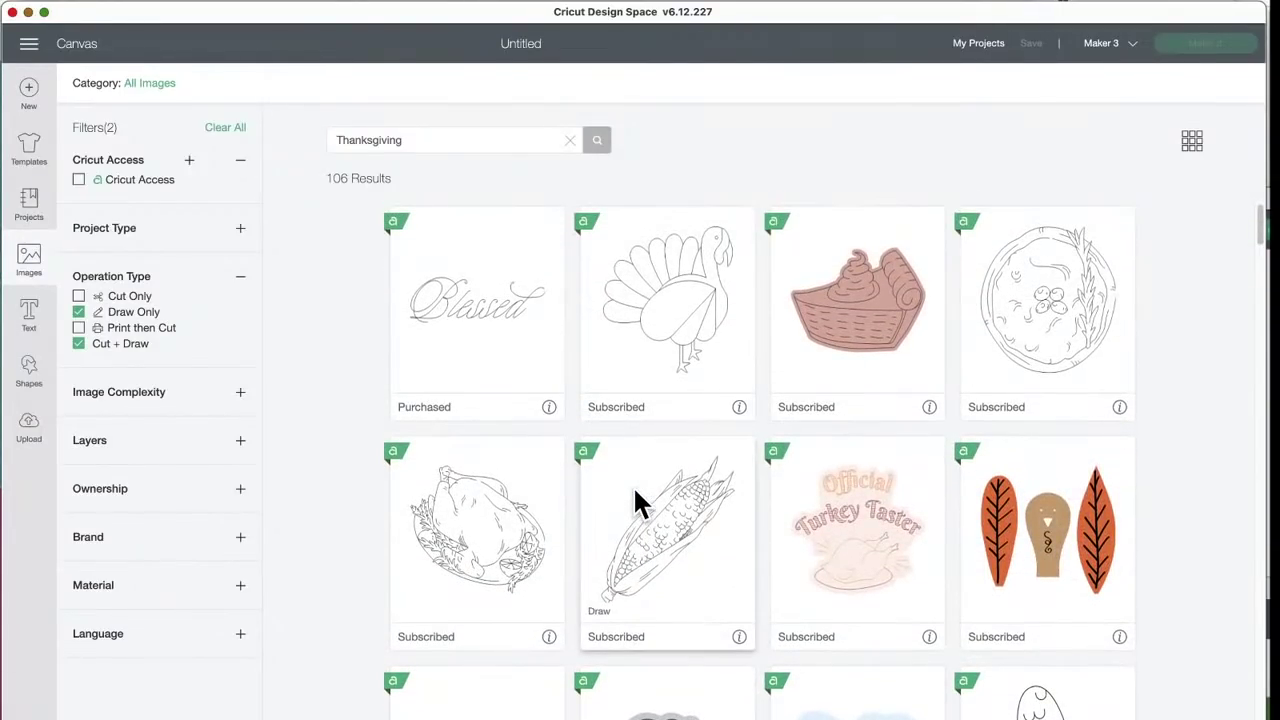
Step: Switch from all images to the Image Sets category and search it for "anna"
left_click(152, 86)
left_click(217, 330)
left_click(429, 138)
type("anna")
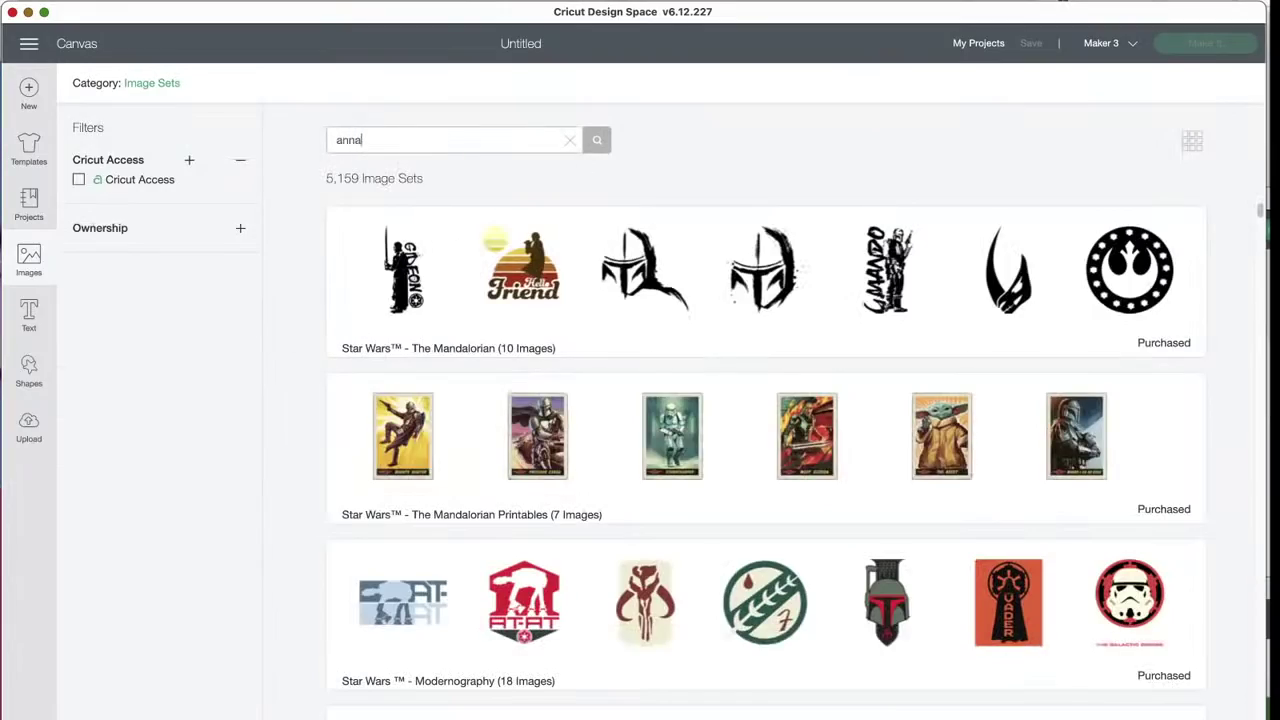
key("Return")
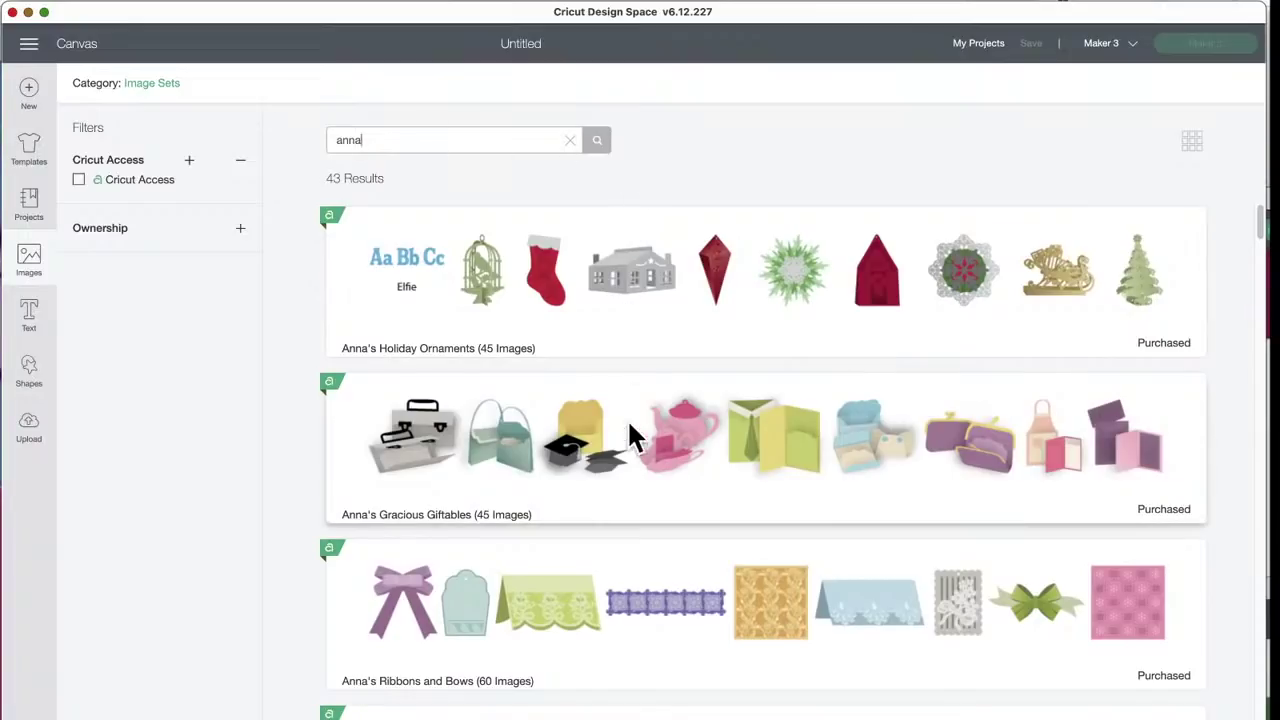
Step: Look through the image sets found for "anna" and open Anna's Garden Cards and Embellishments
scroll(660, 447, "down", 2)
scroll(660, 455, "down", 5)
scroll(660, 455, "up", 2)
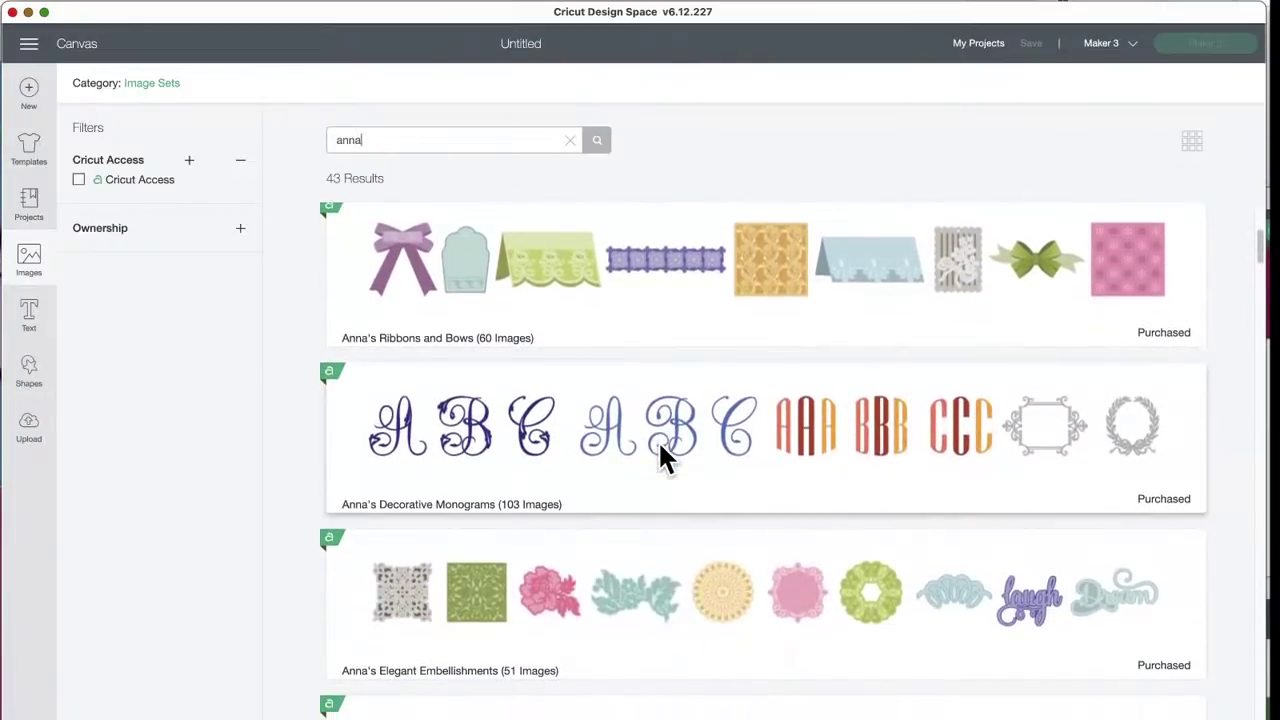
scroll(660, 450, "down", 6)
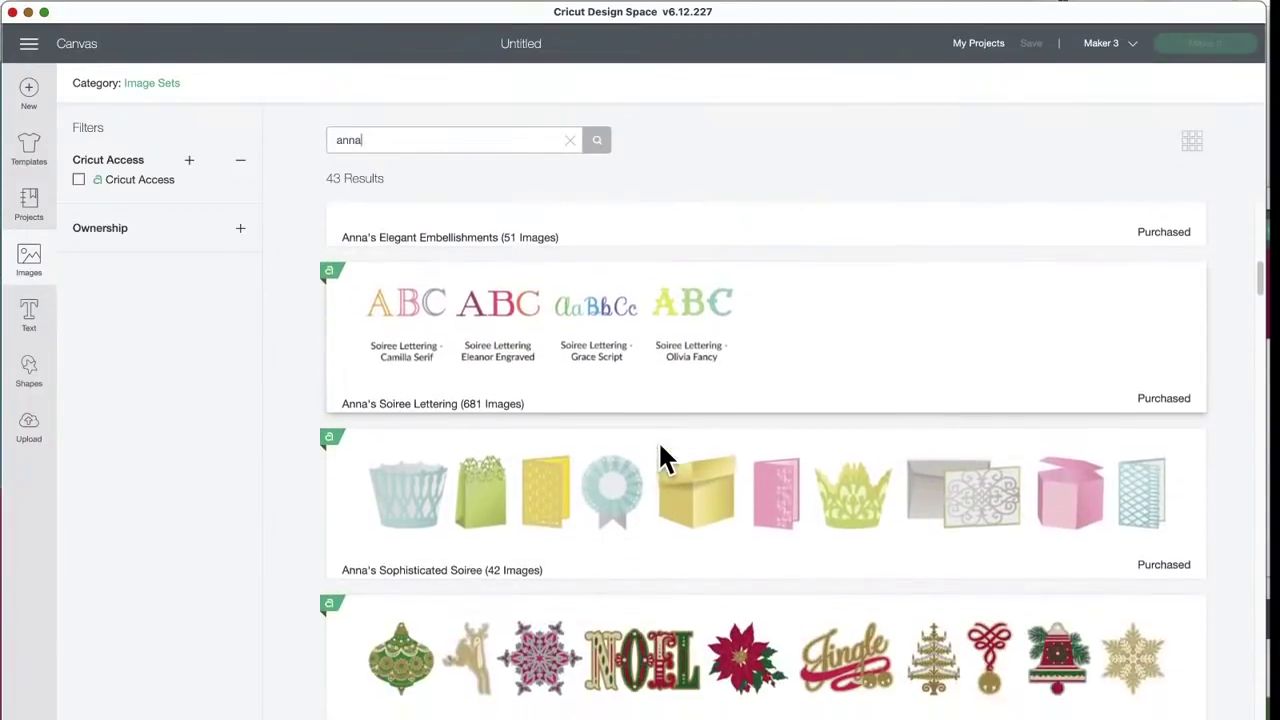
scroll(660, 450, "down", 7)
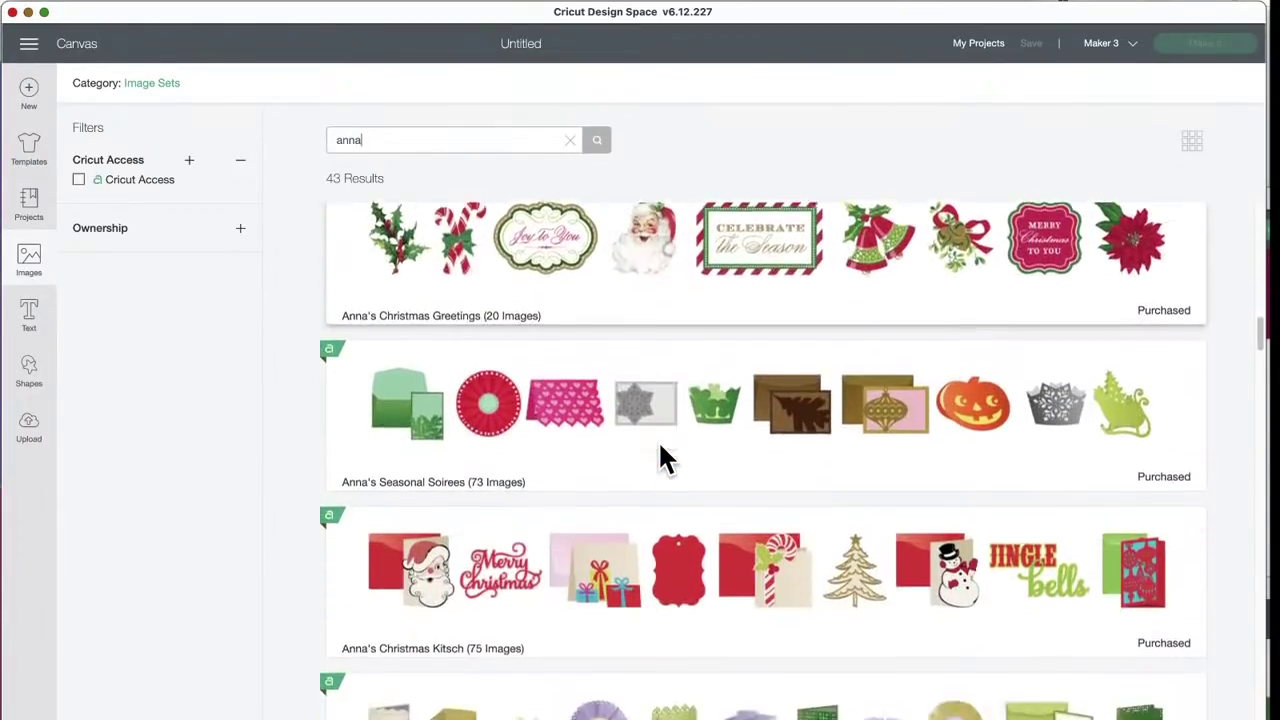
scroll(665, 458, "down", 8)
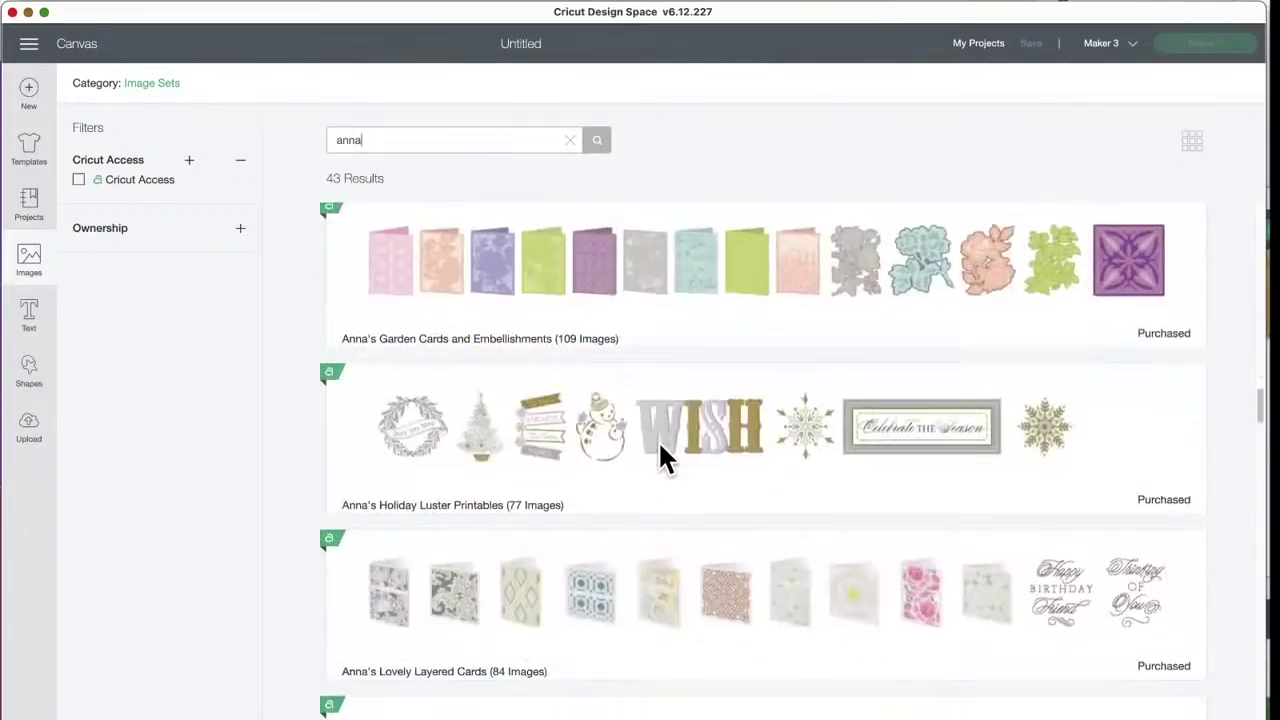
scroll(665, 458, "up", 2)
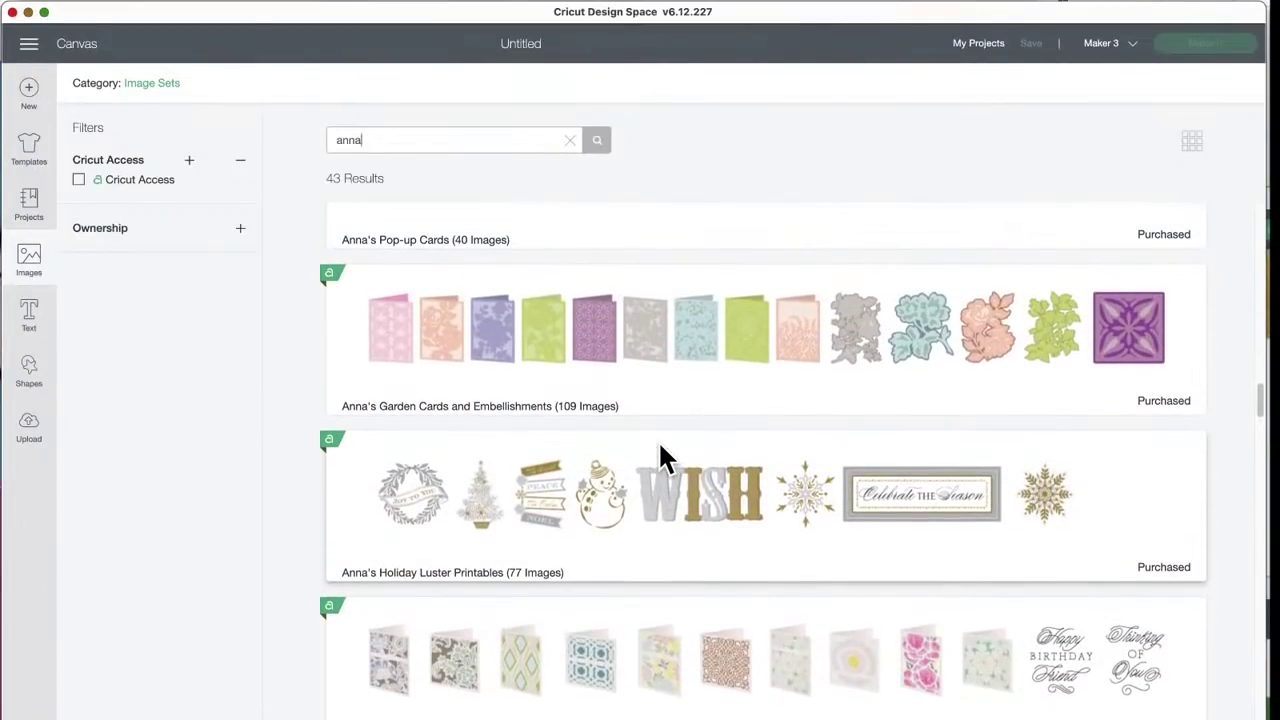
left_click(587, 334)
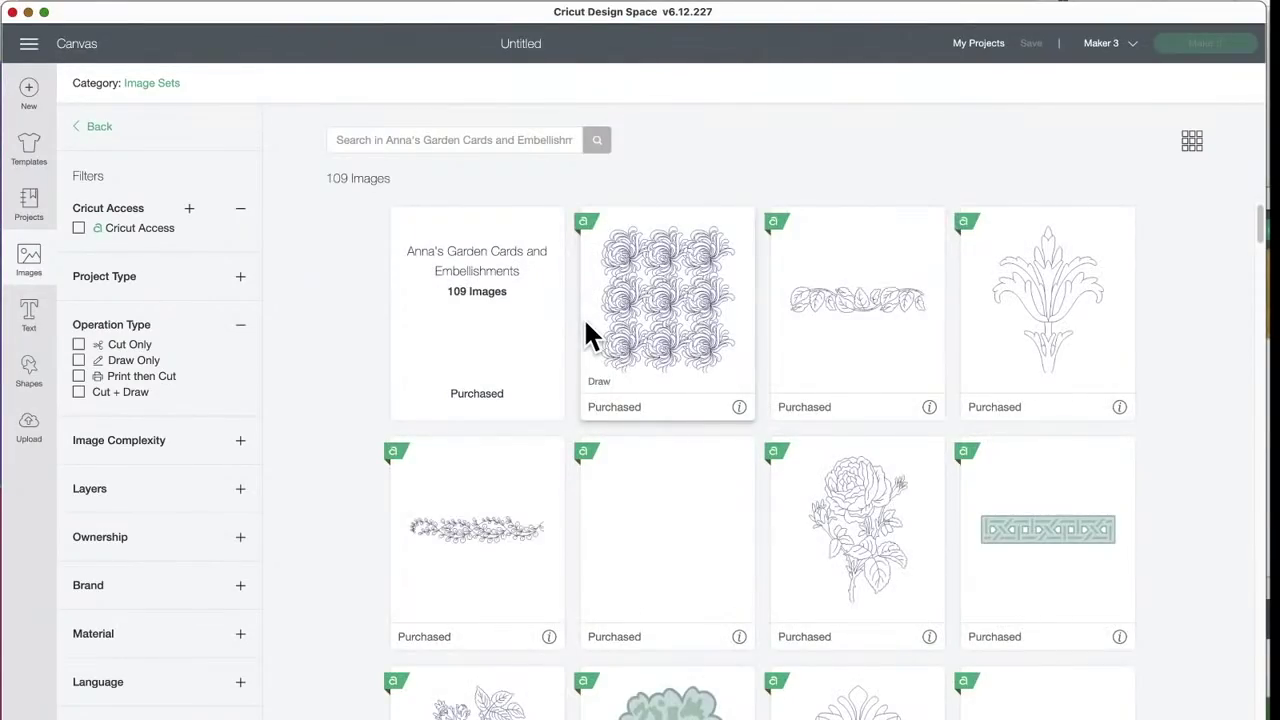
Step: Examine the first part of Anna's Garden Cards and Embellishments for drawable flowers, borders, card faces and sentiments such as the birthday and anniversary verses
scroll(927, 422, "down", 2)
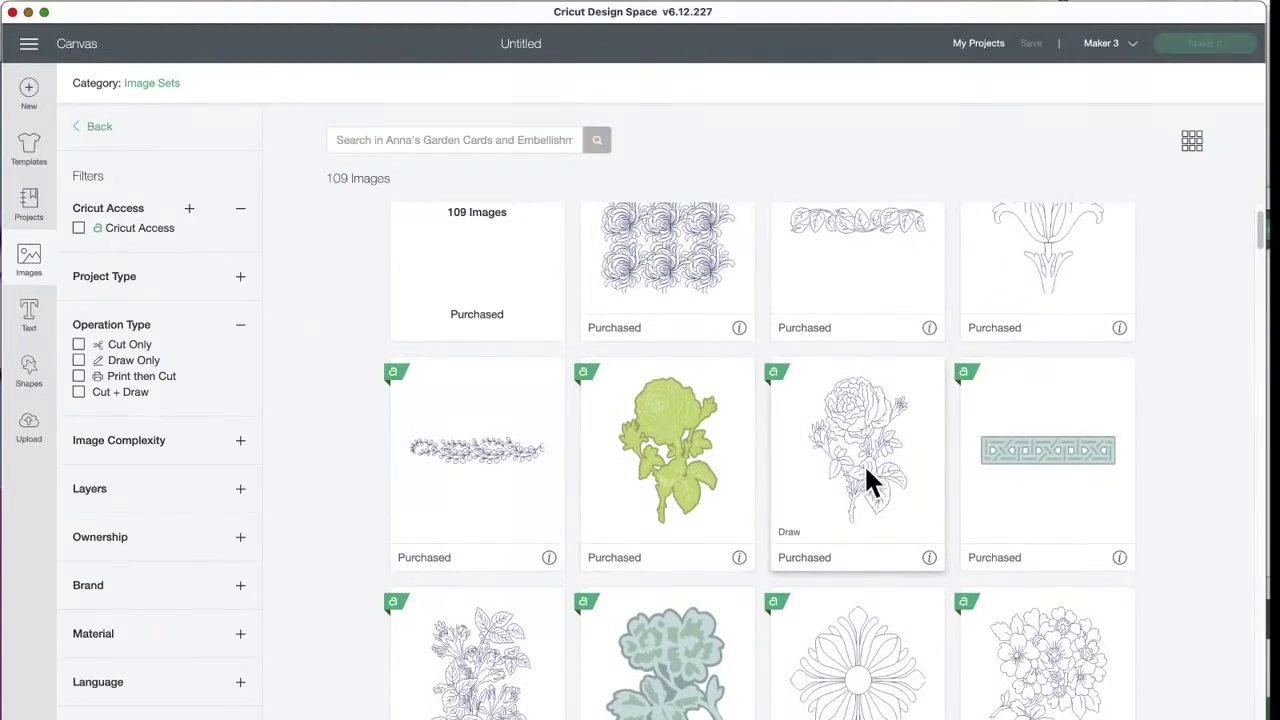
scroll(693, 432, "down", 3)
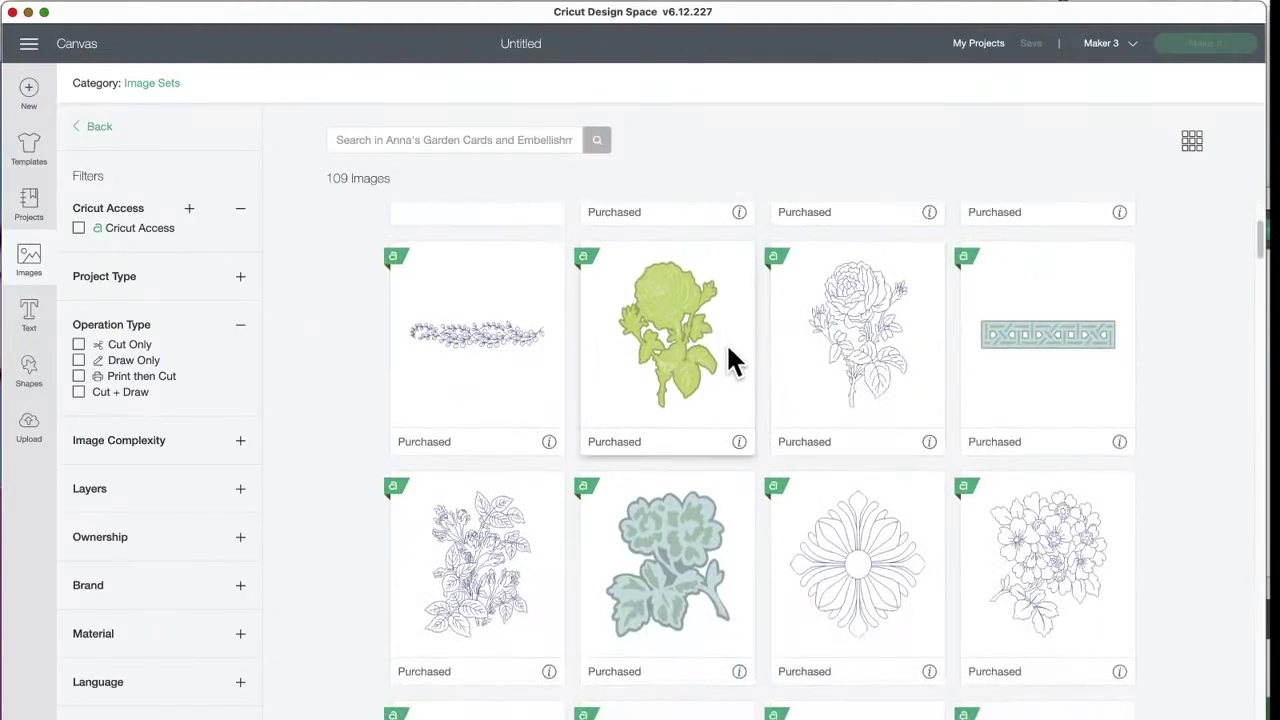
scroll(875, 425, "down", 8)
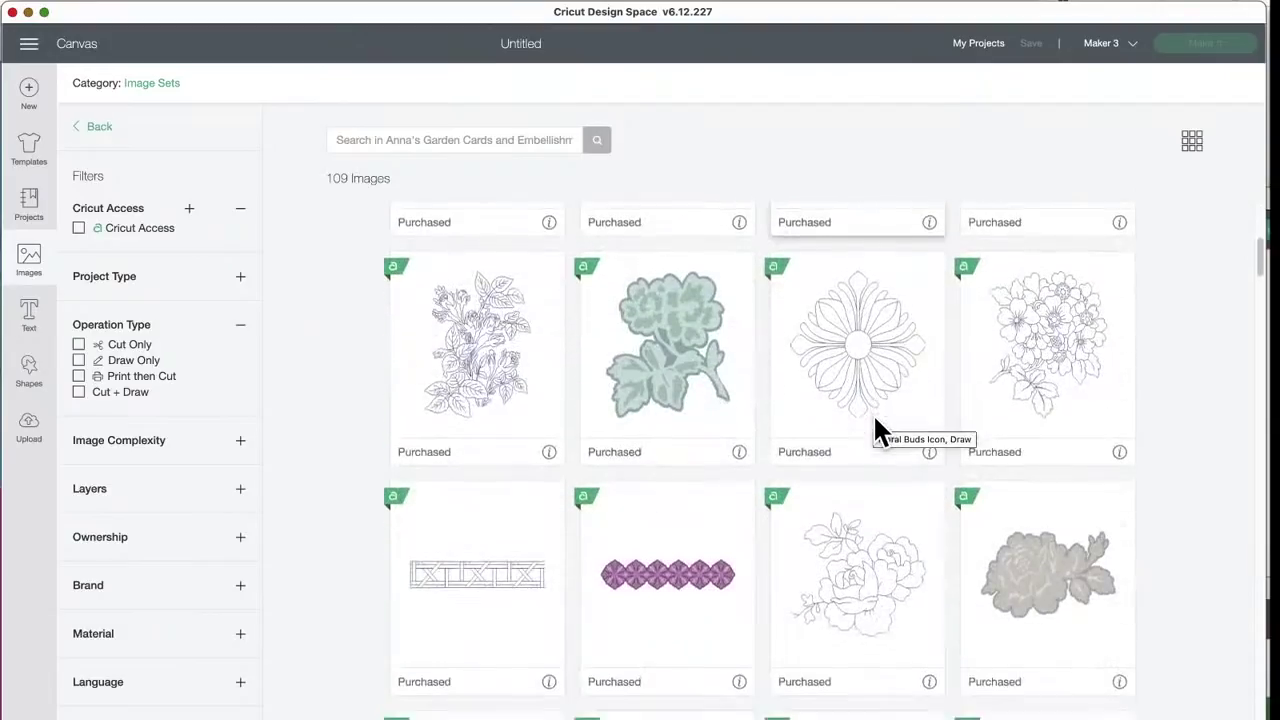
scroll(873, 413, "down", 8)
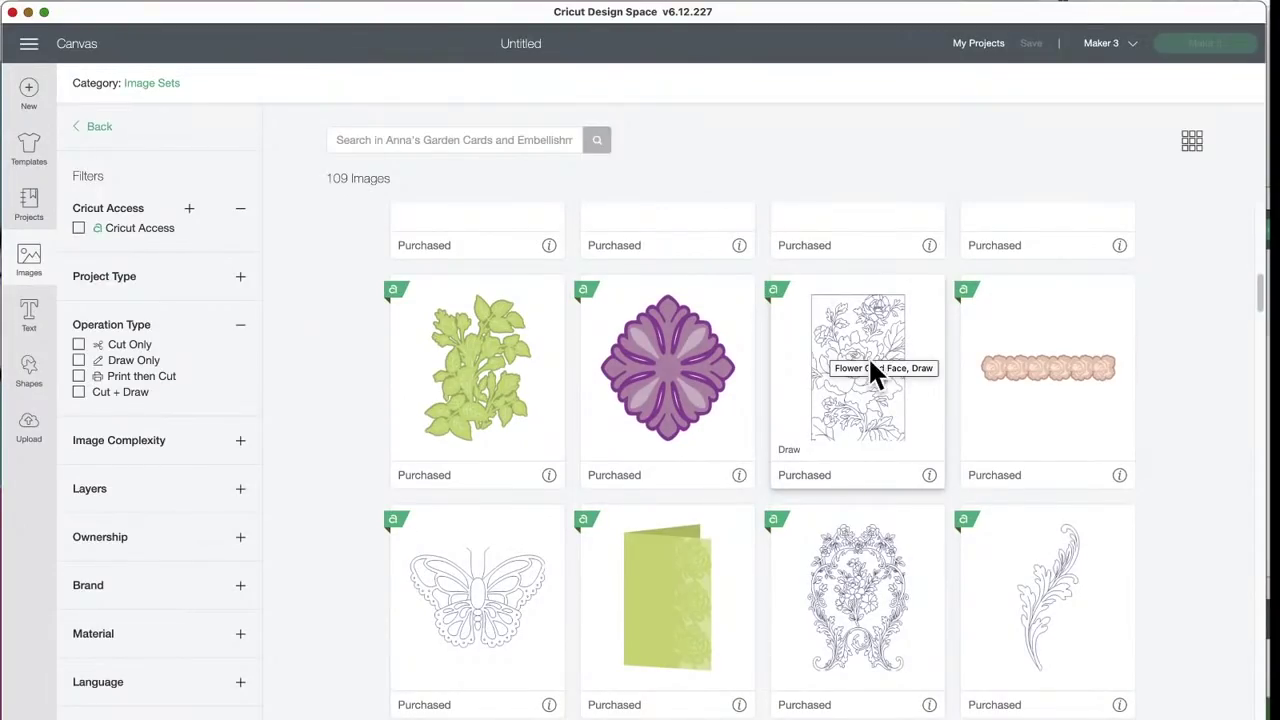
scroll(853, 441, "down", 6)
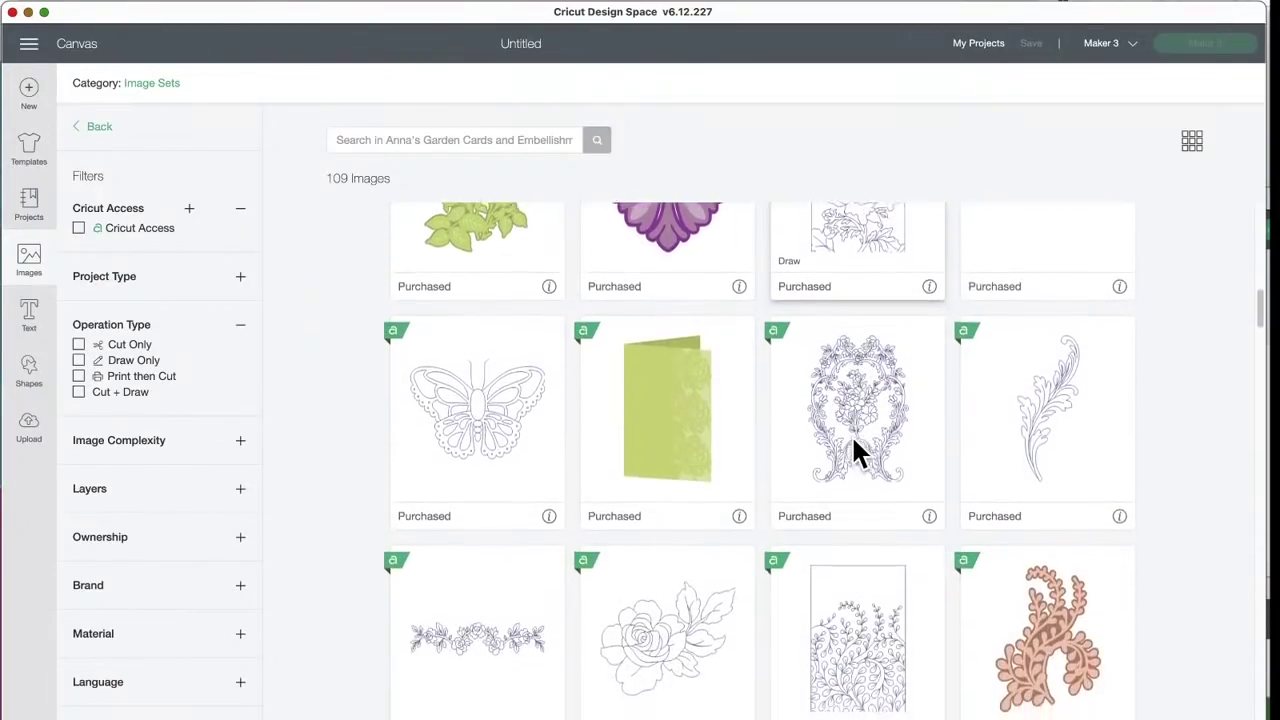
scroll(853, 441, "down", 8)
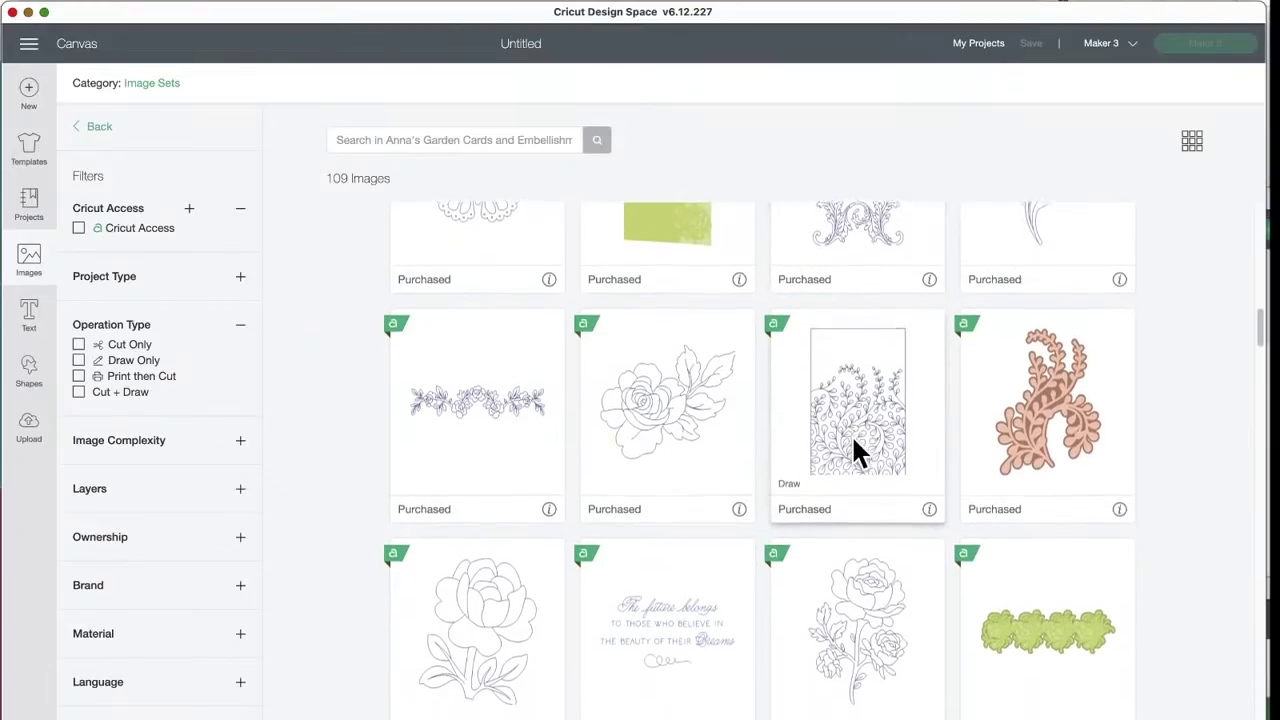
scroll(853, 441, "down", 2)
scroll(853, 441, "down", 5)
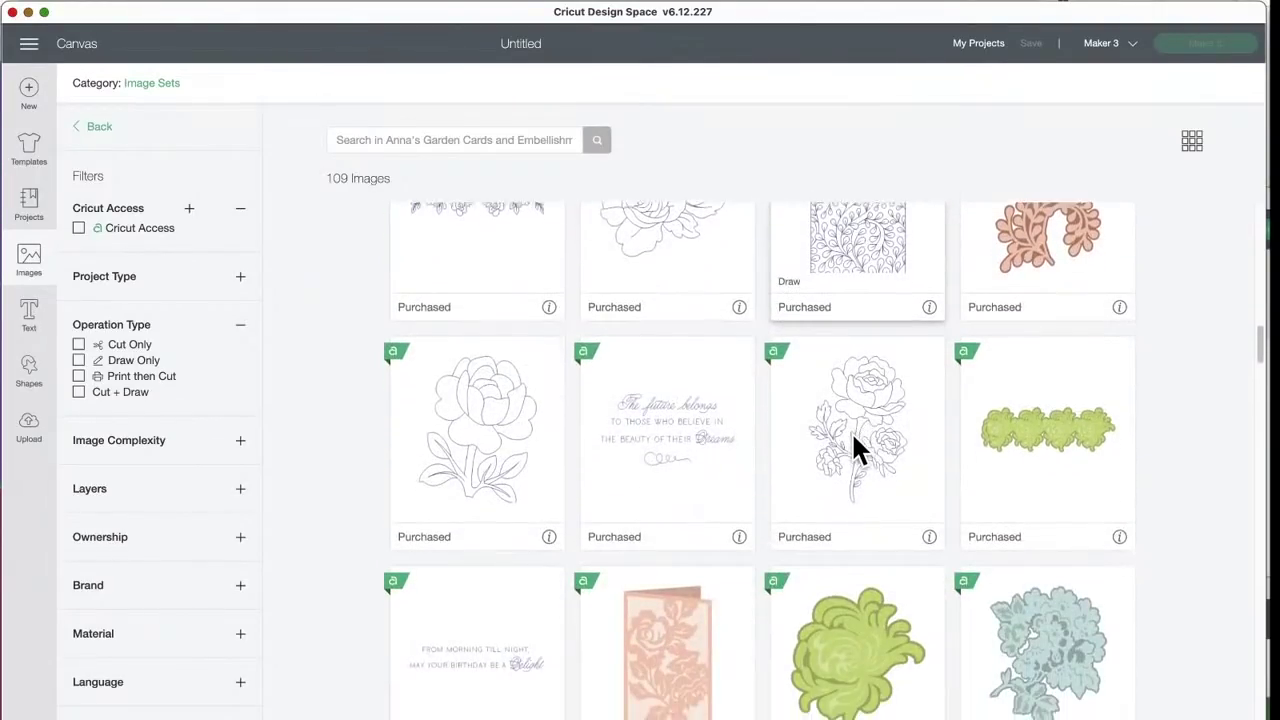
scroll(853, 437, "down", 1)
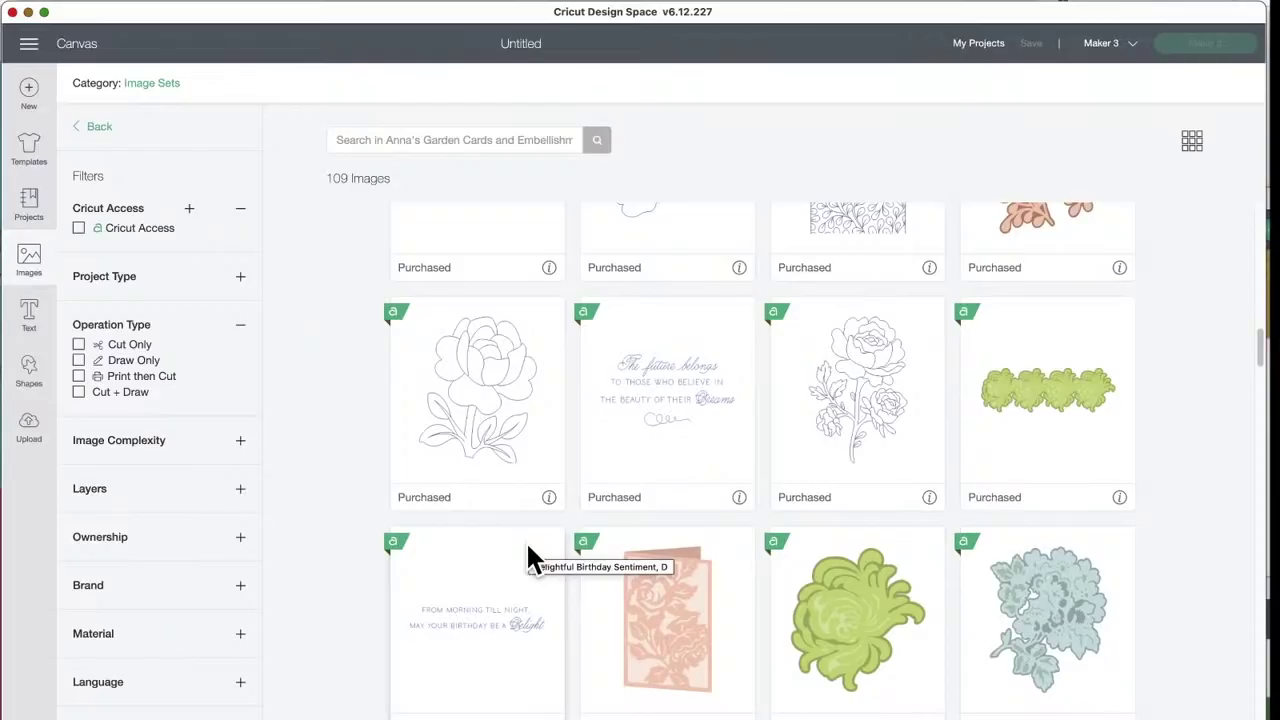
scroll(529, 548, "down", 5)
scroll(529, 548, "down", 4)
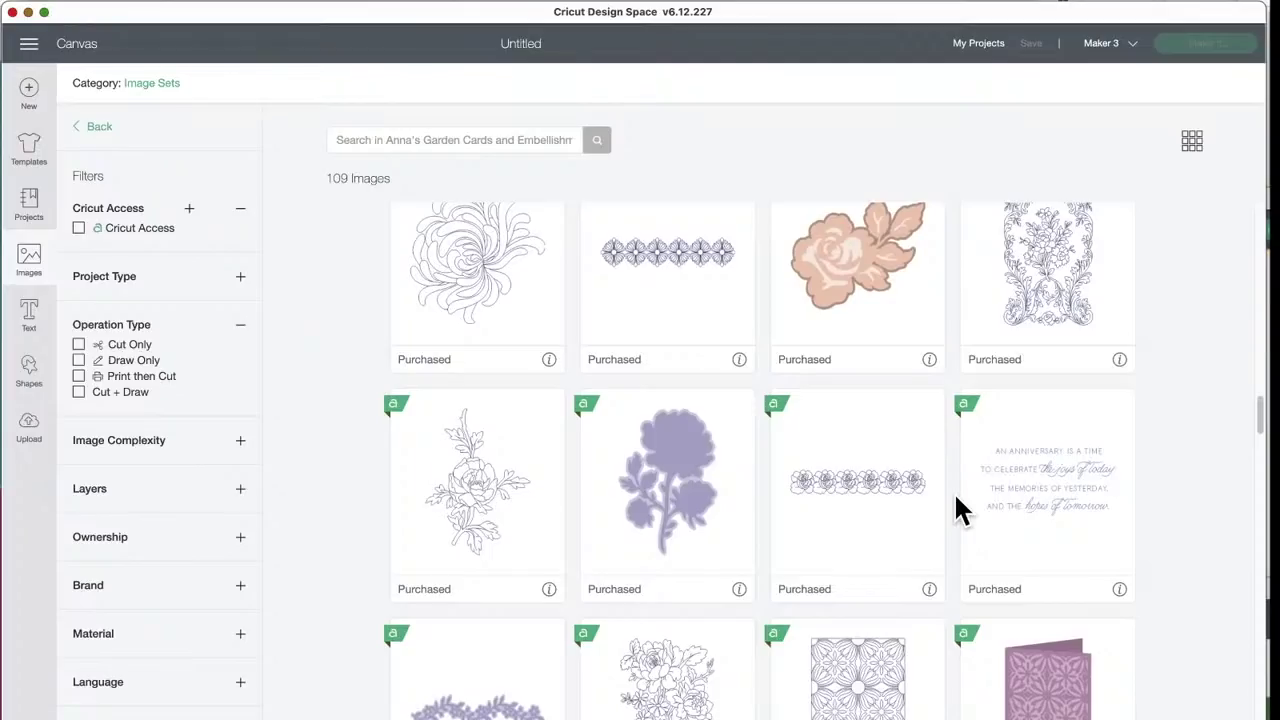
Step: Go through the remaining drawings and sentiments down to the end of the set and insert the peach folded vine card into the project
scroll(955, 498, "down", 3)
scroll(956, 505, "down", 1)
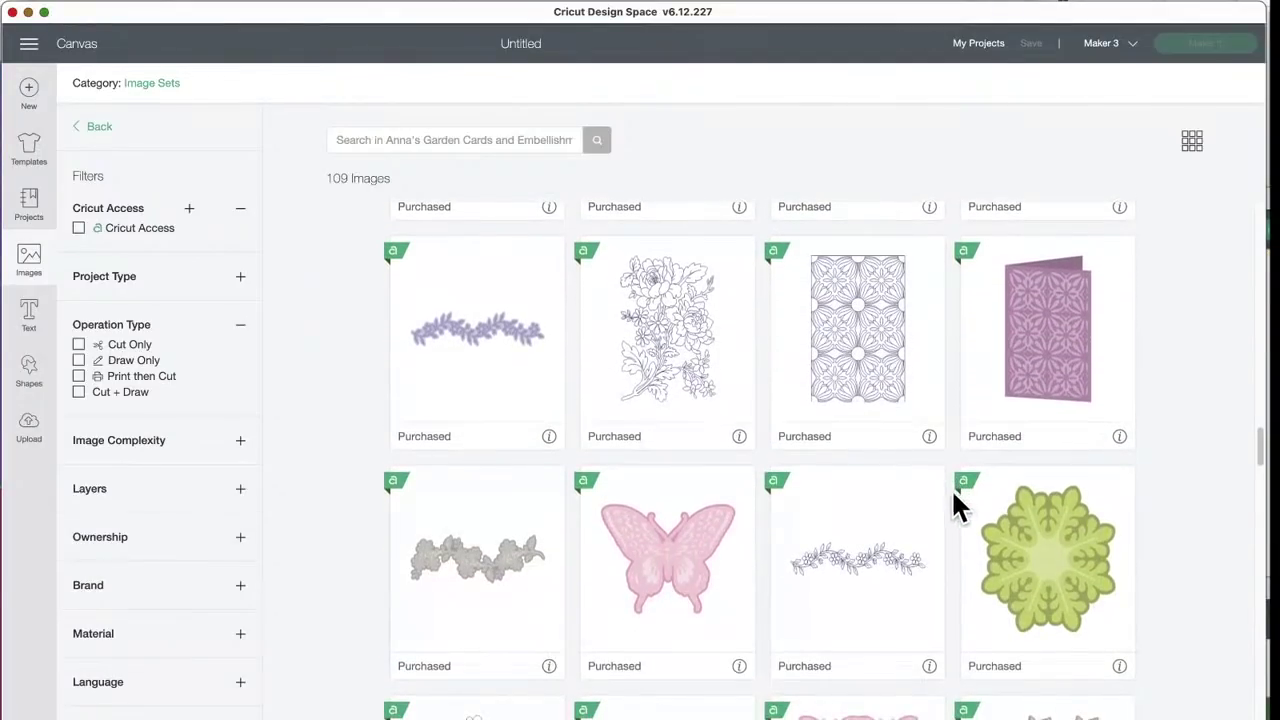
scroll(706, 400, "down", 10)
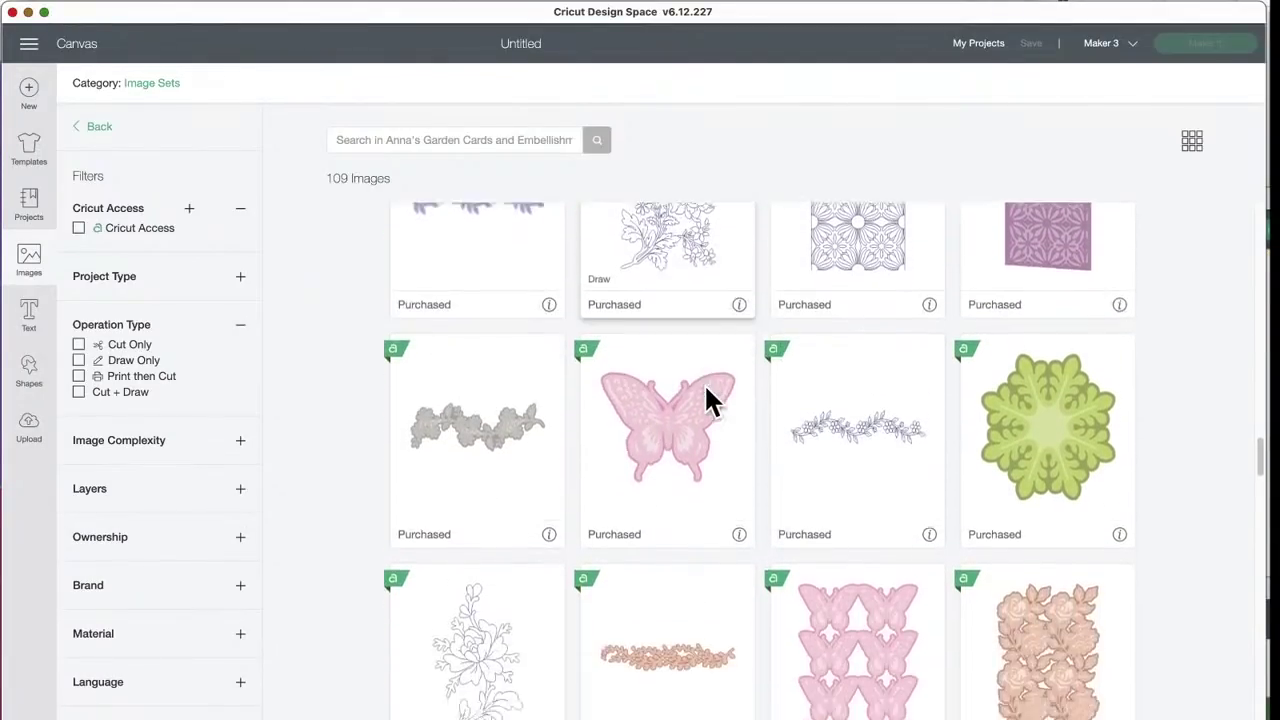
scroll(706, 400, "down", 3)
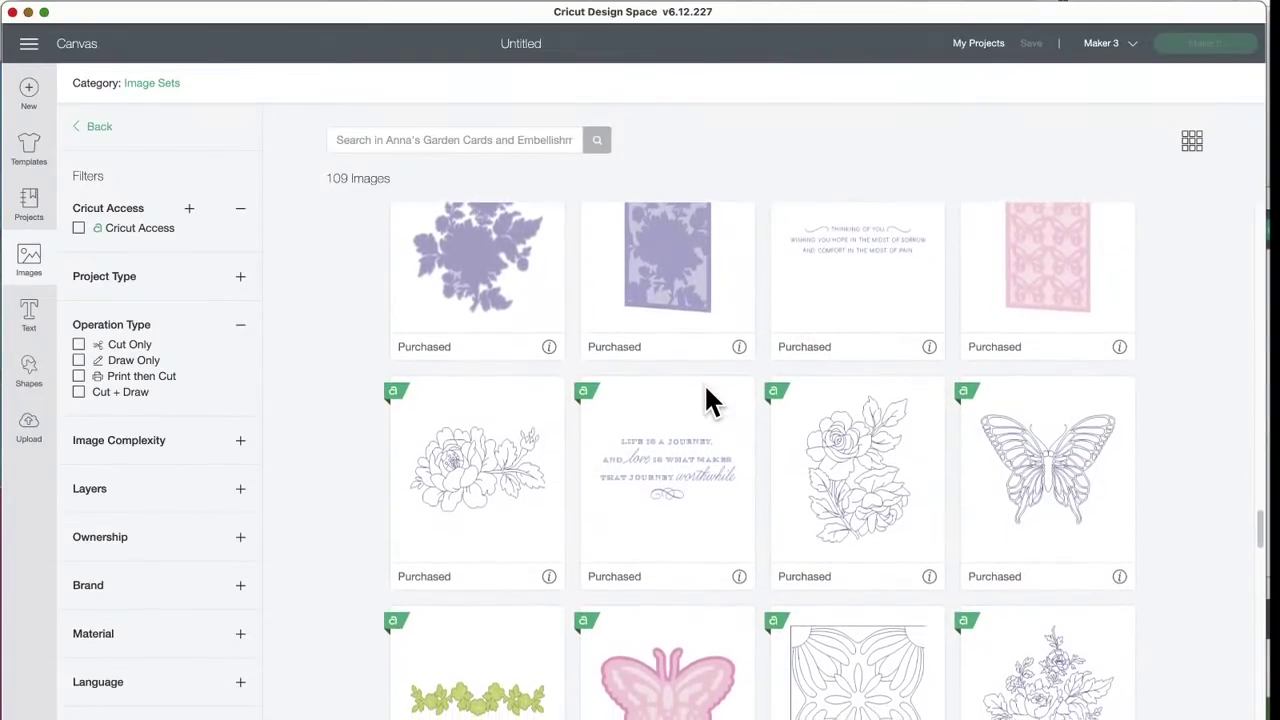
scroll(706, 400, "up", 2)
scroll(767, 448, "down", 1)
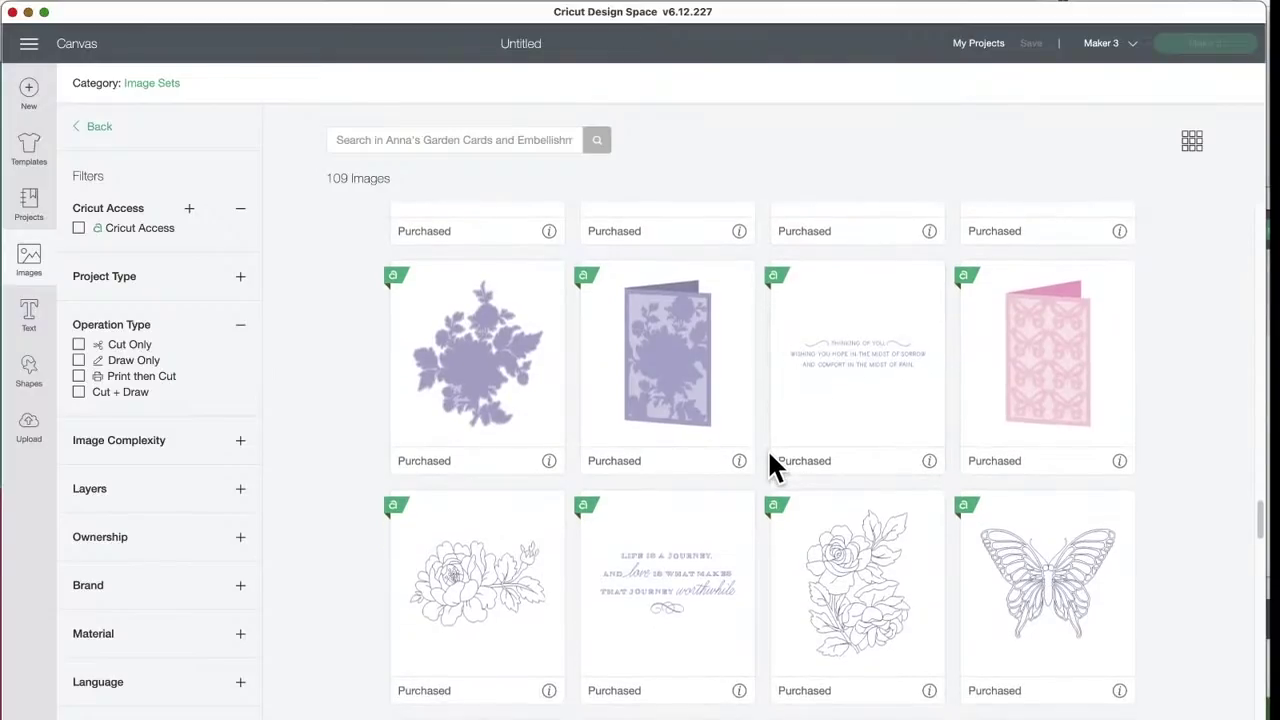
scroll(780, 462, "down", 8)
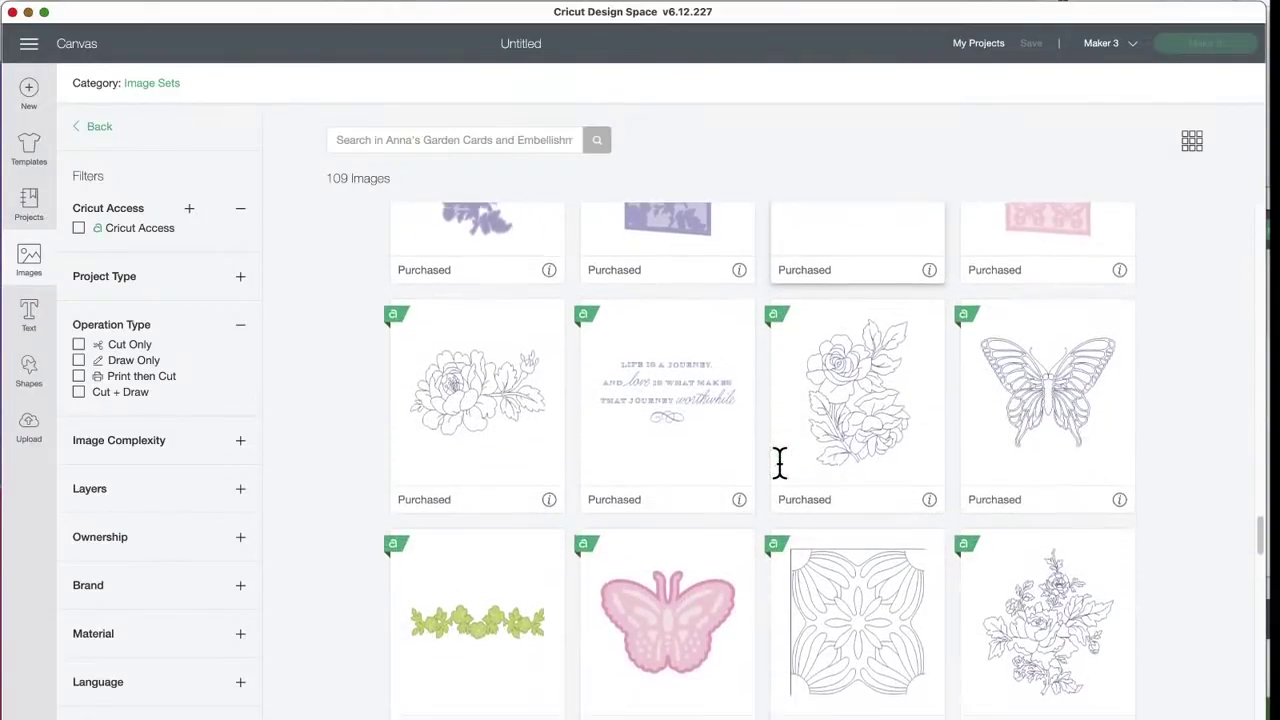
scroll(778, 459, "down", 5)
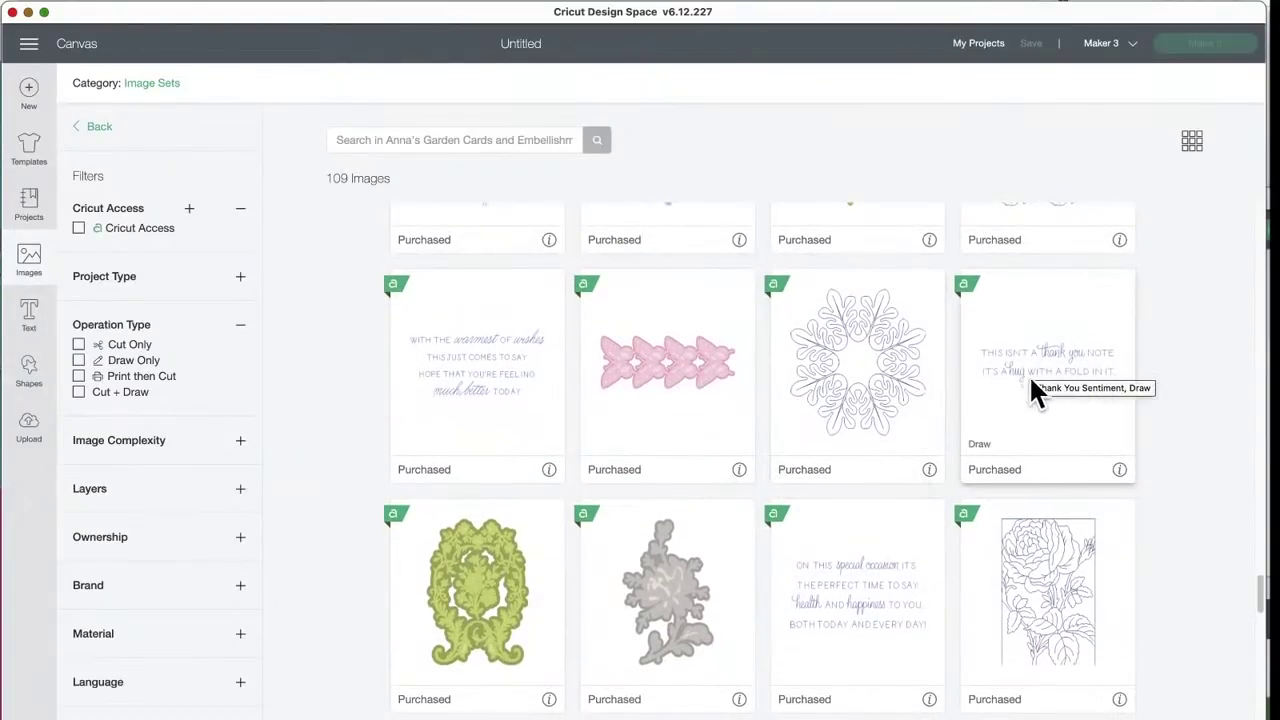
scroll(700, 483, "down", 10)
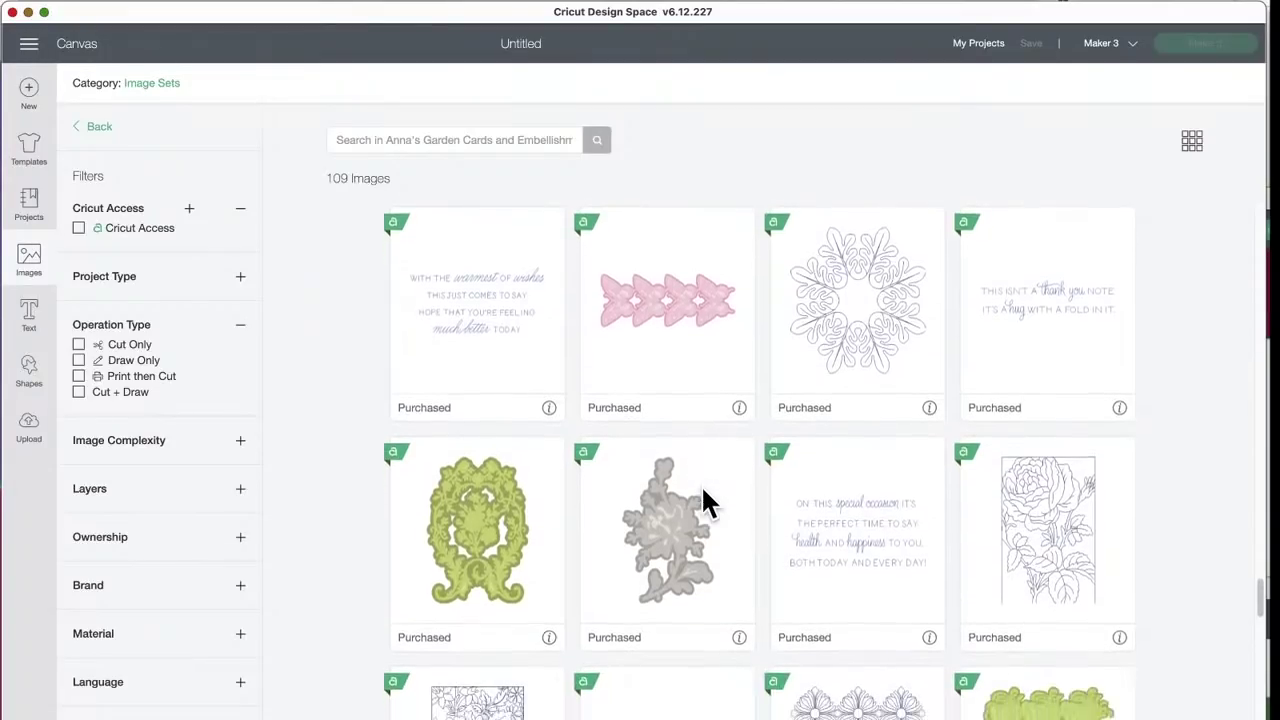
scroll(703, 490, "down", 8)
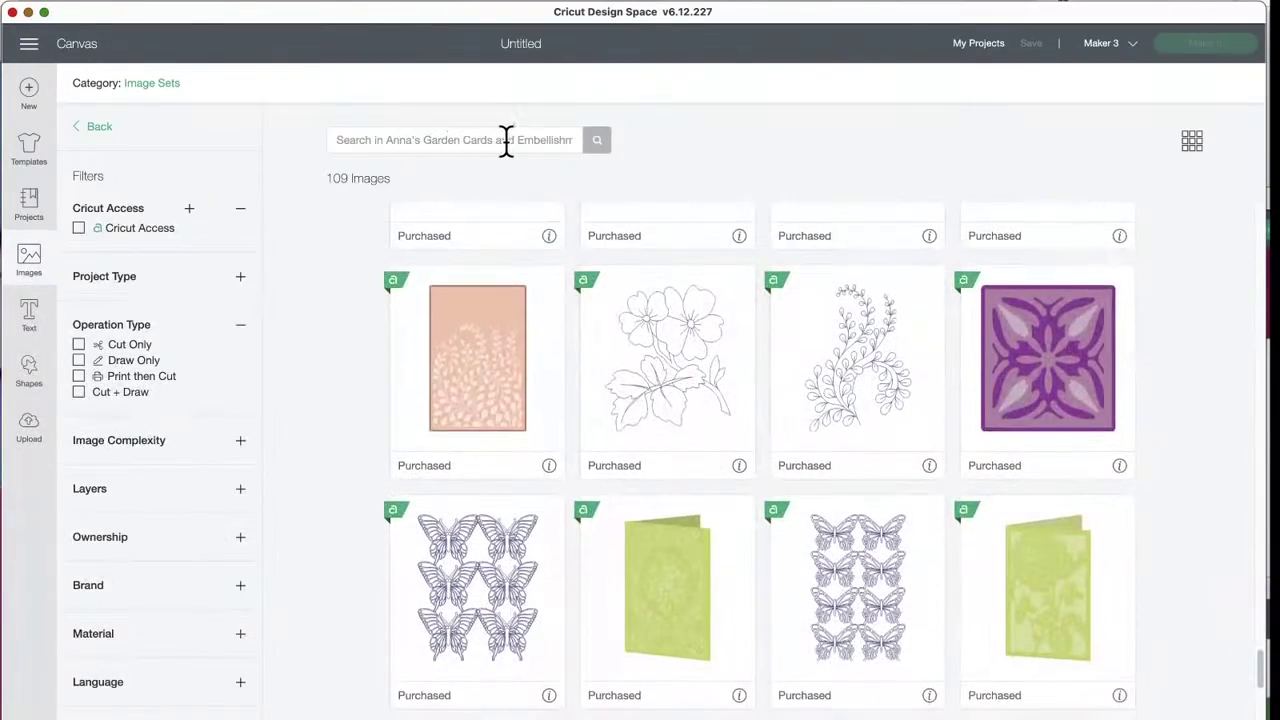
scroll(712, 486, "down", 6)
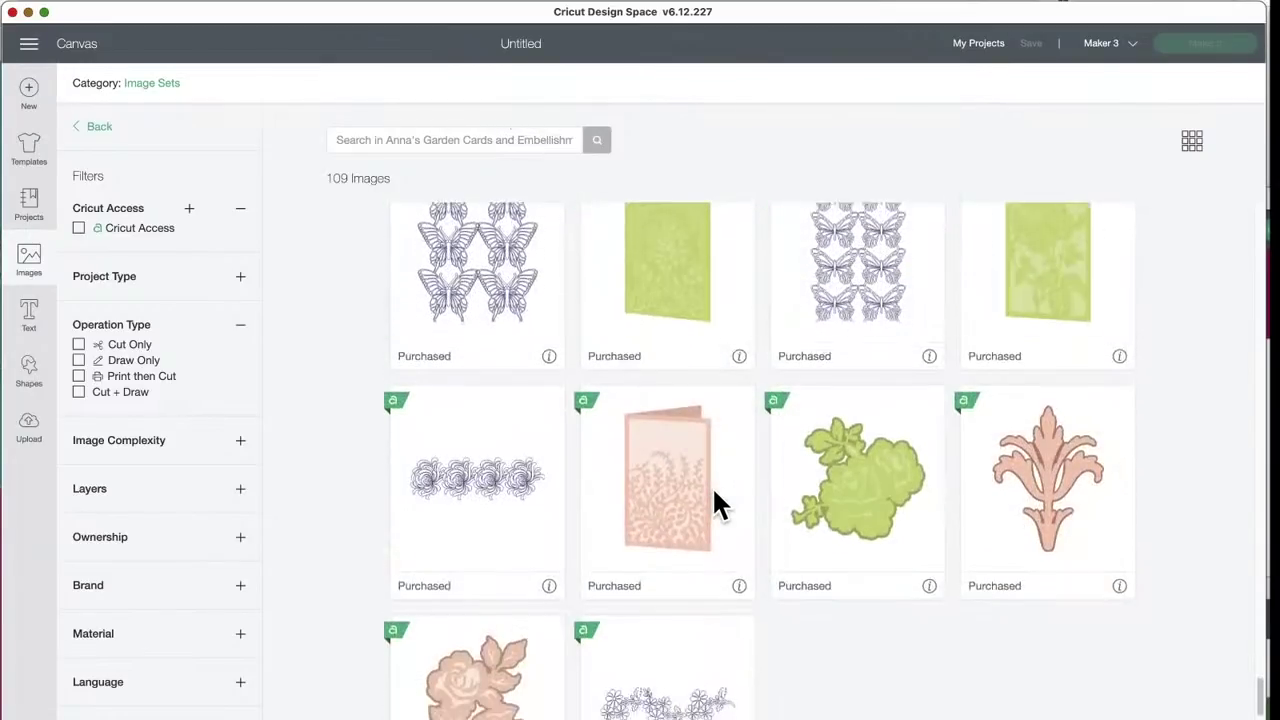
left_click(684, 362)
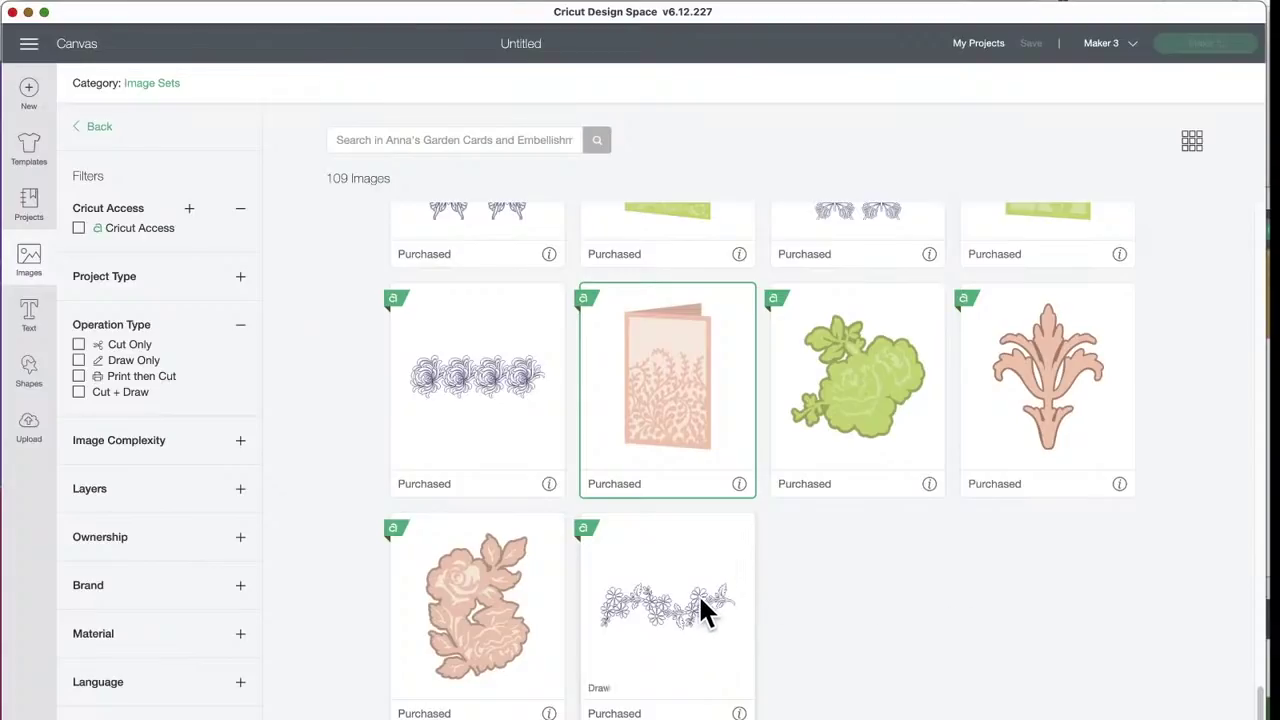
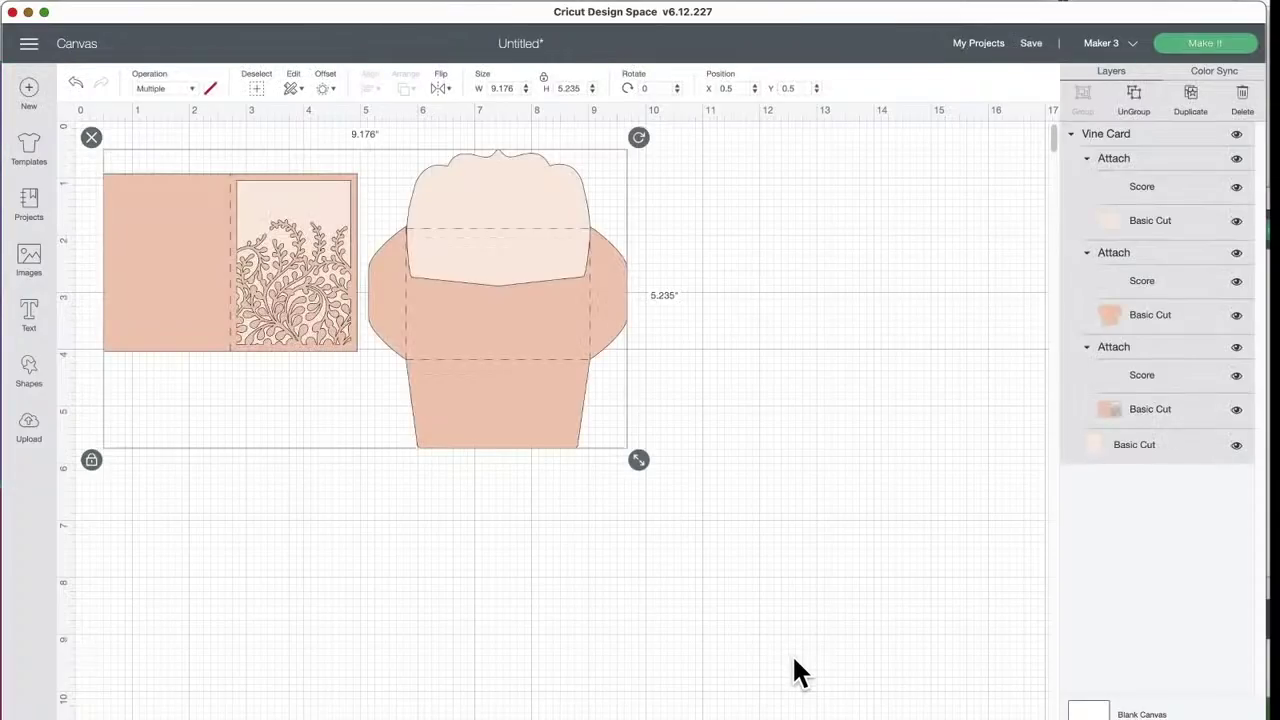
Step: Move the Vine Card to about X 3.43, Y 2.01 on the canvas and ungroup it
left_click_drag(513, 335, 680, 418)
left_click(844, 398)
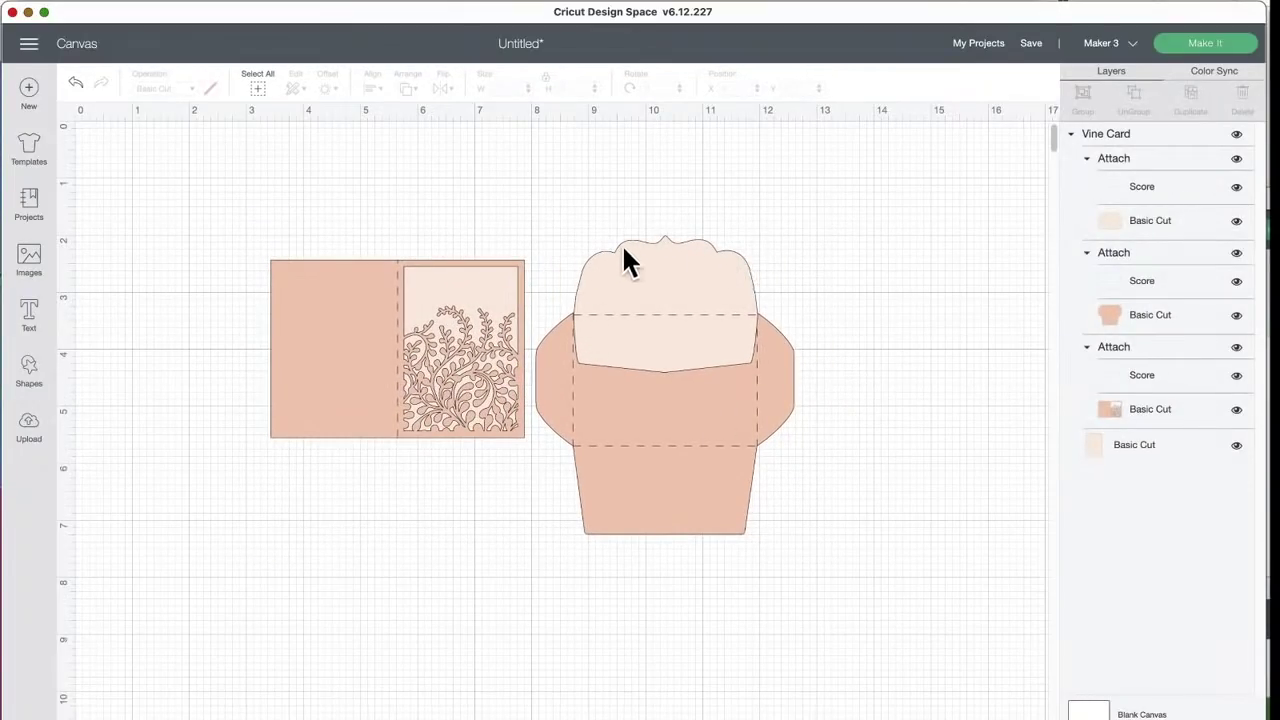
key("super+a")
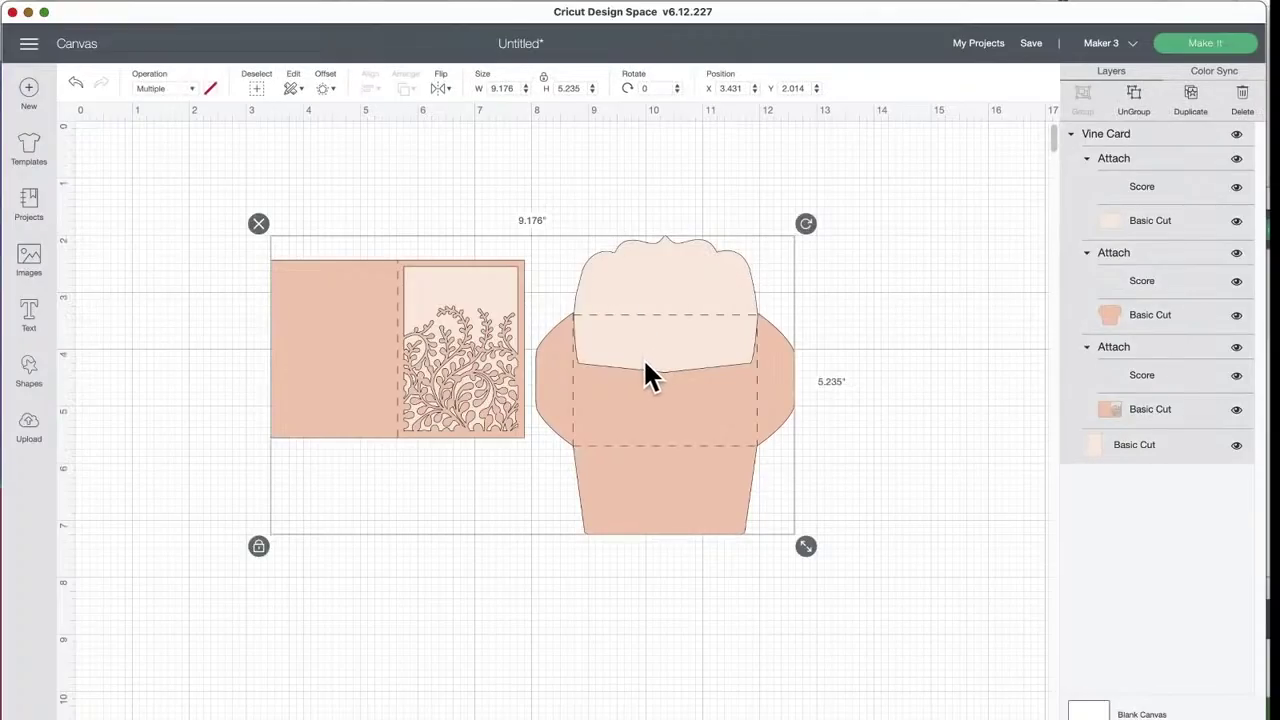
left_click(1133, 98)
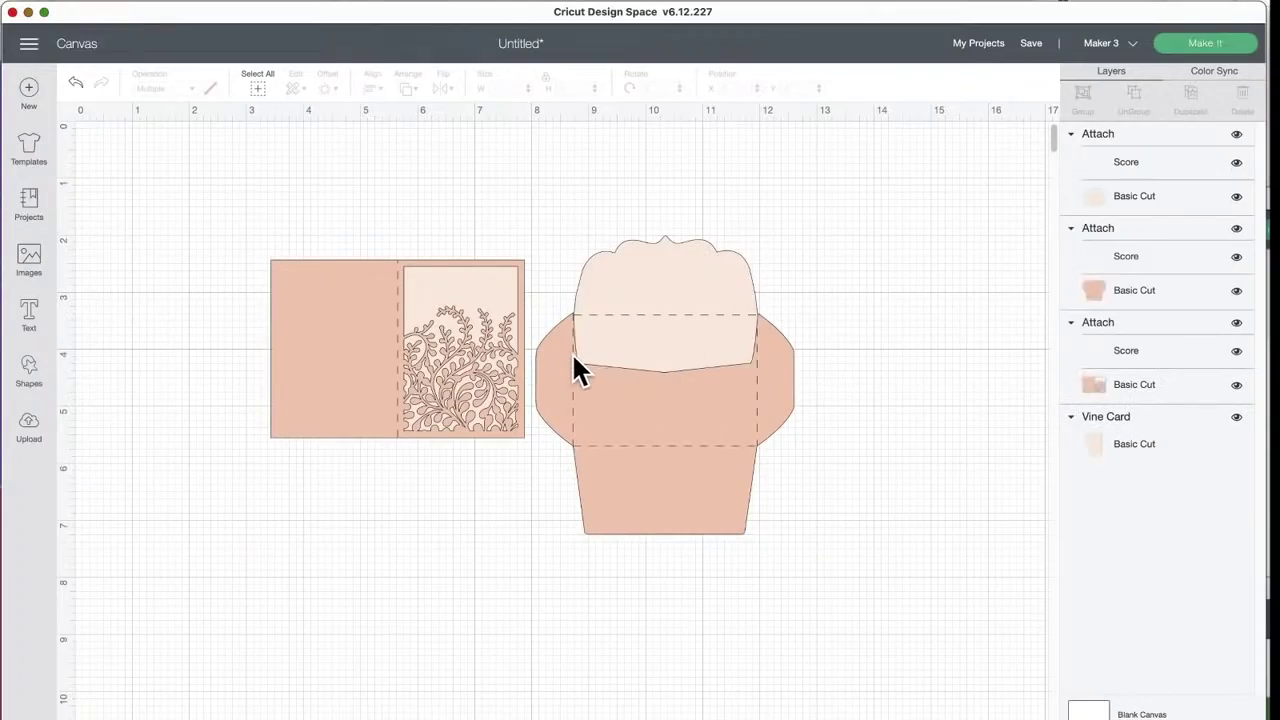
Step: Group all the vine card and envelope pieces together again and move the group to about X 3.89, Y 2.01
left_click(303, 304)
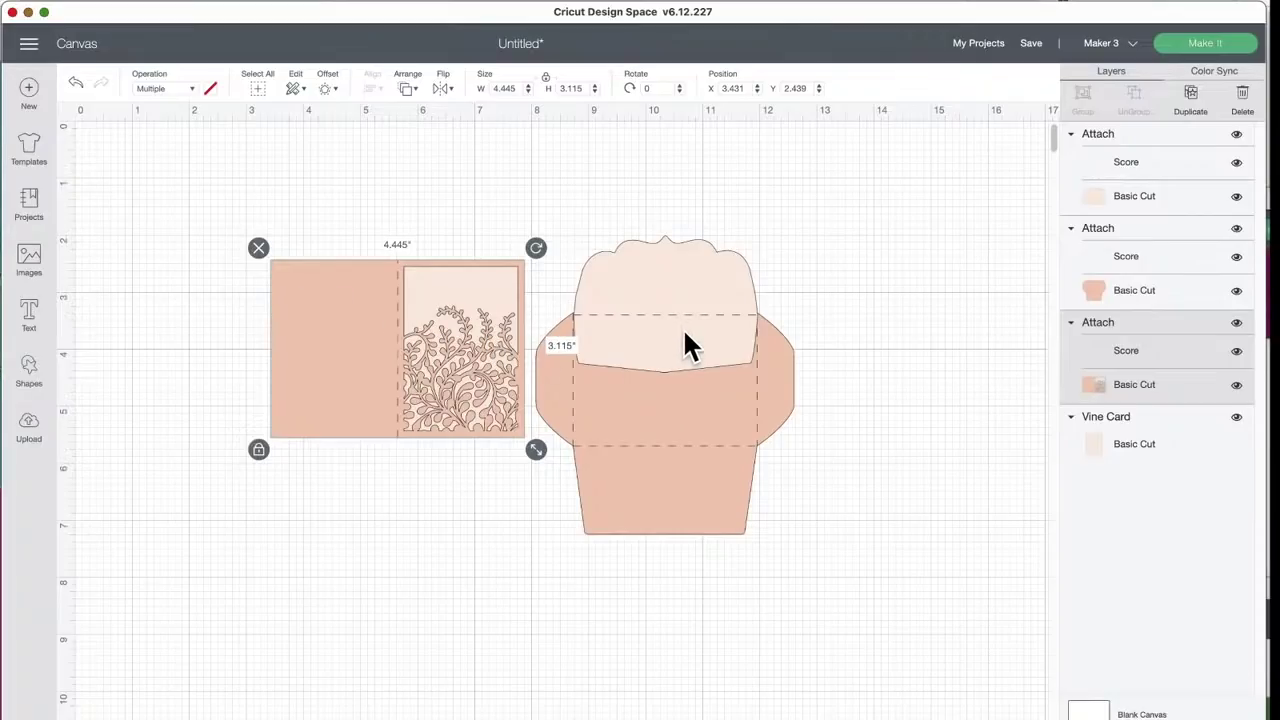
left_click(826, 279)
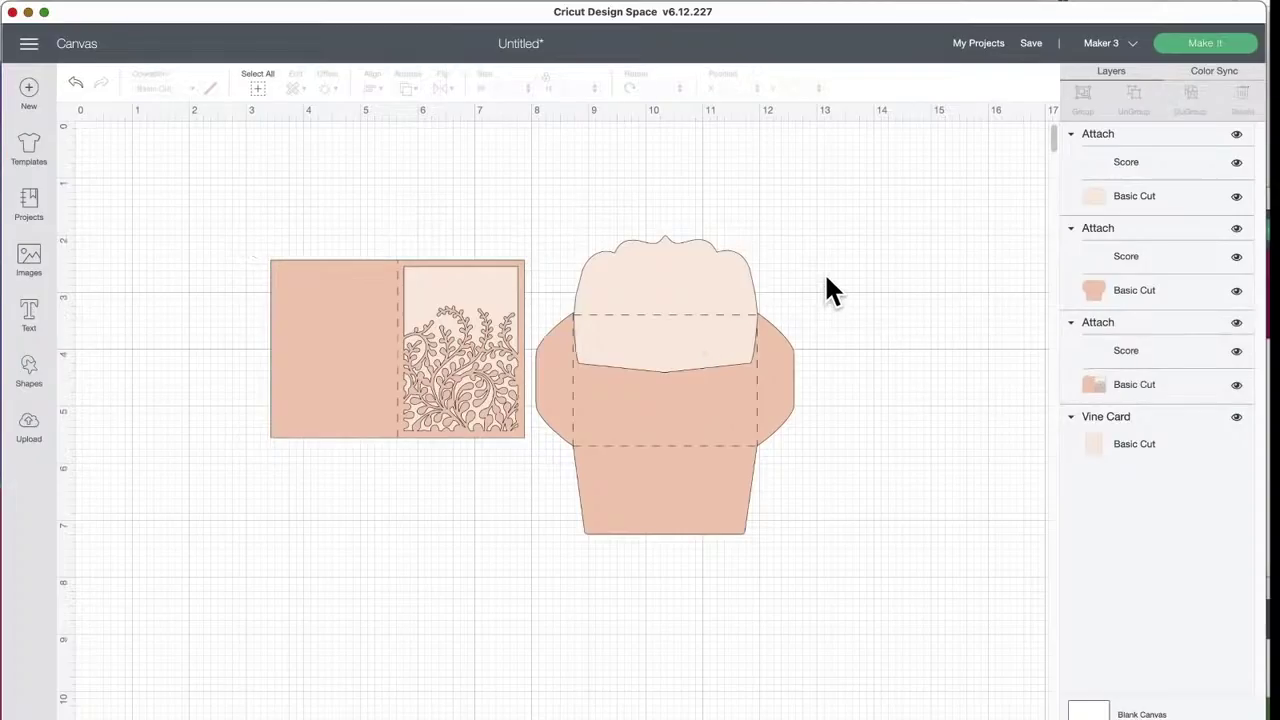
left_click_drag(168, 194, 913, 578)
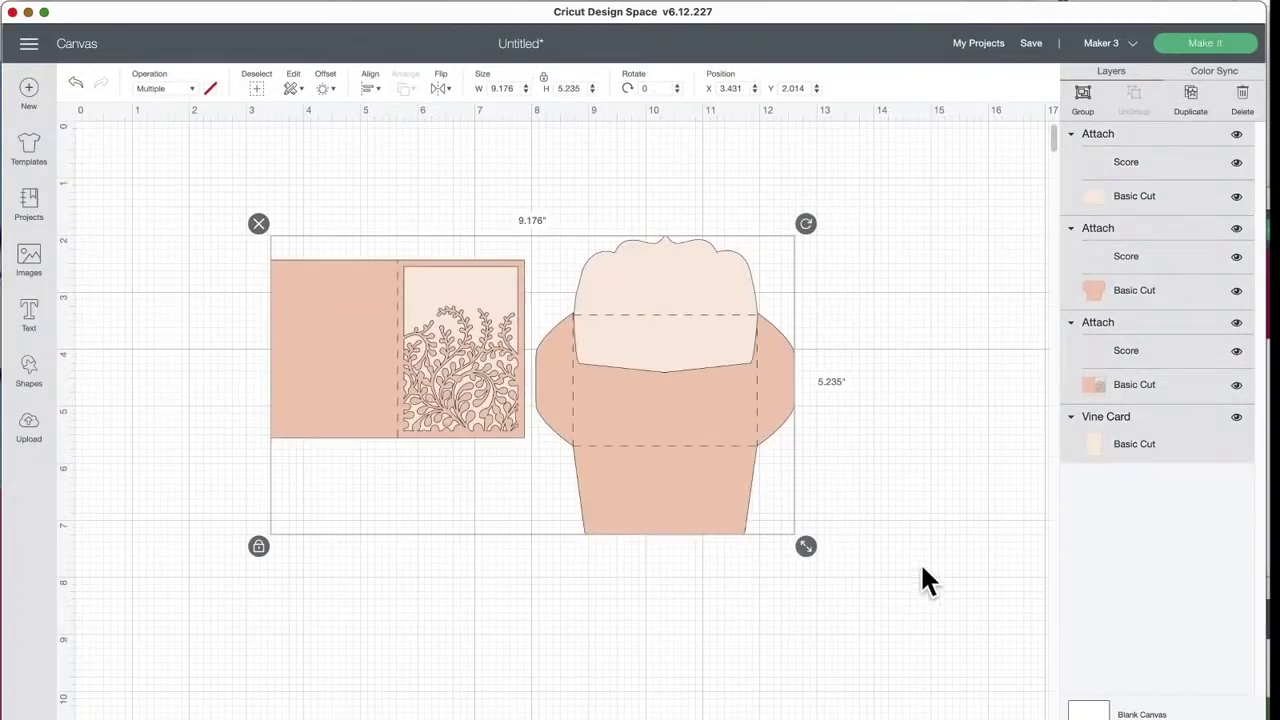
left_click(1084, 96)
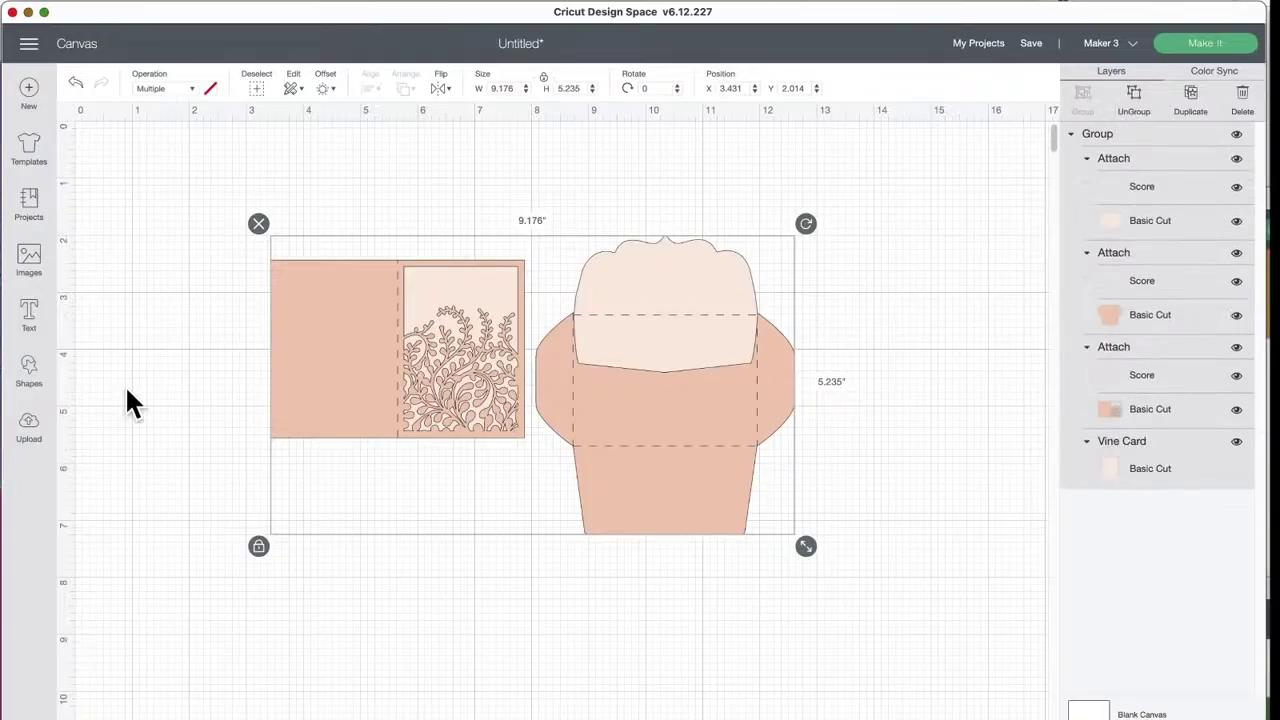
left_click_drag(304, 343, 334, 349)
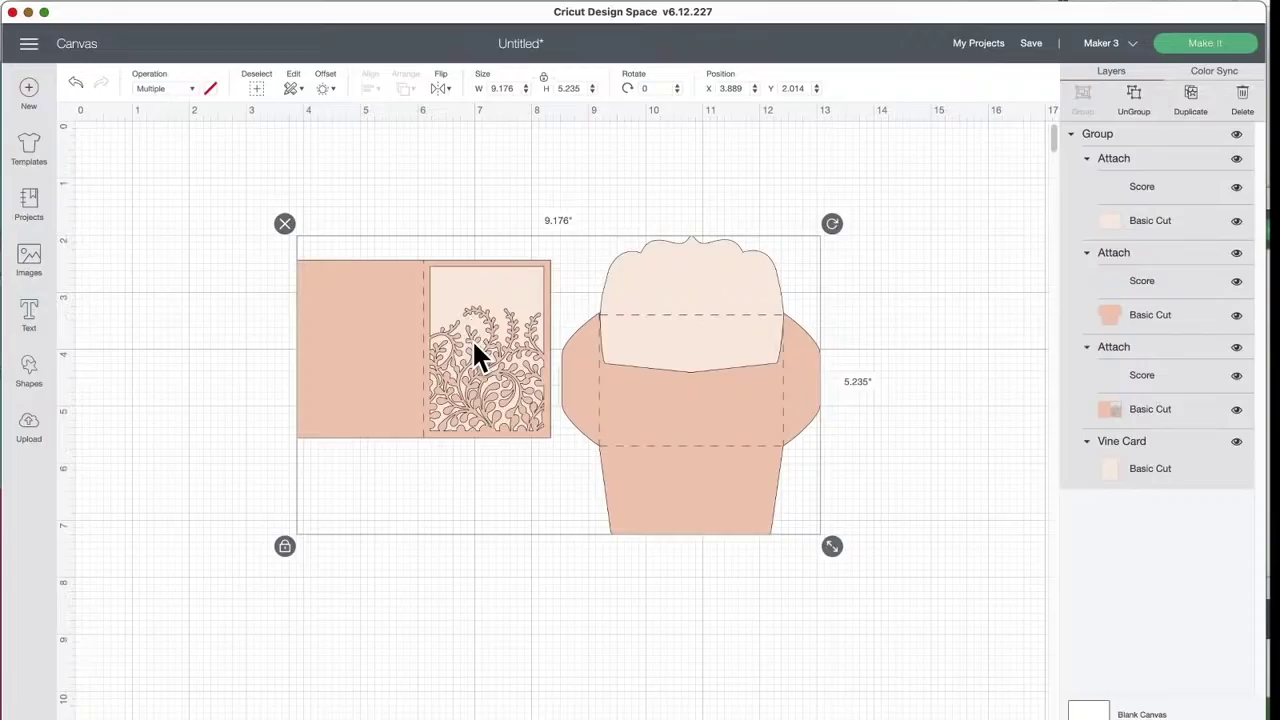
Step: Add a square shape to the canvas
left_click(30, 374)
left_click(98, 223)
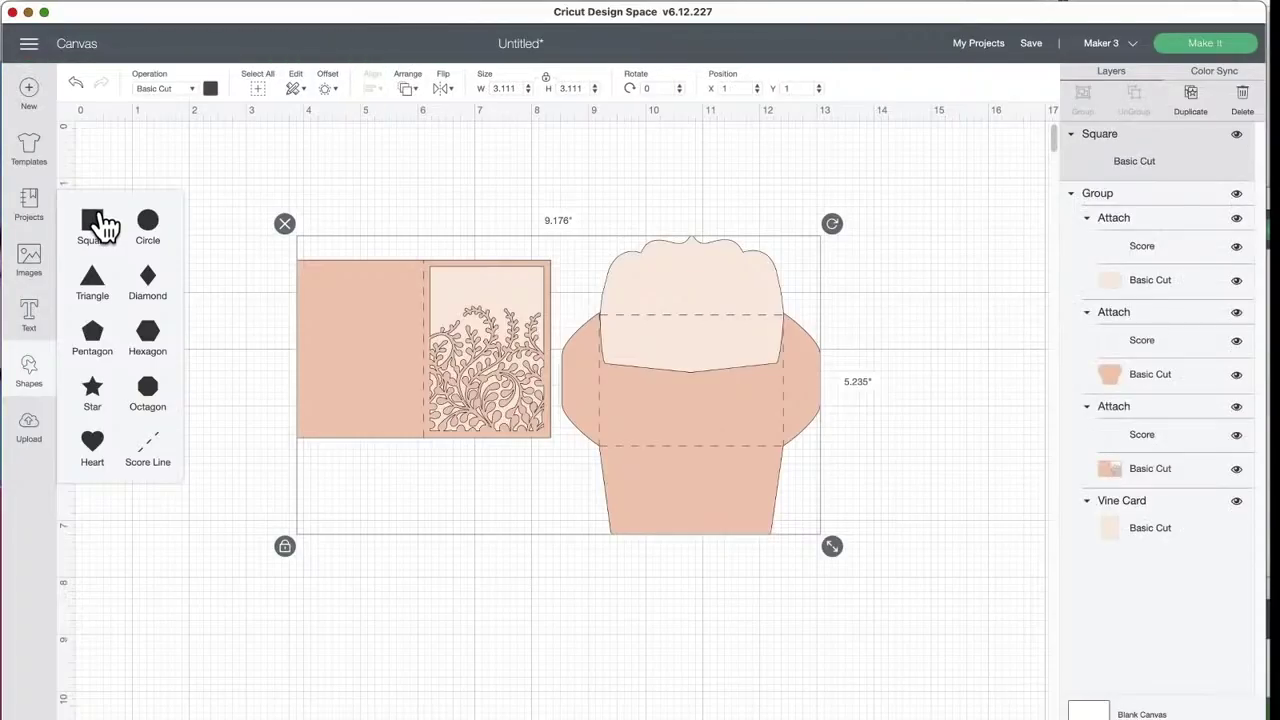
Step: Move the square over the card, unlock its proportions and resize it to 5 inches wide by 7 inches high
left_click_drag(240, 283, 428, 440)
left_click(546, 82)
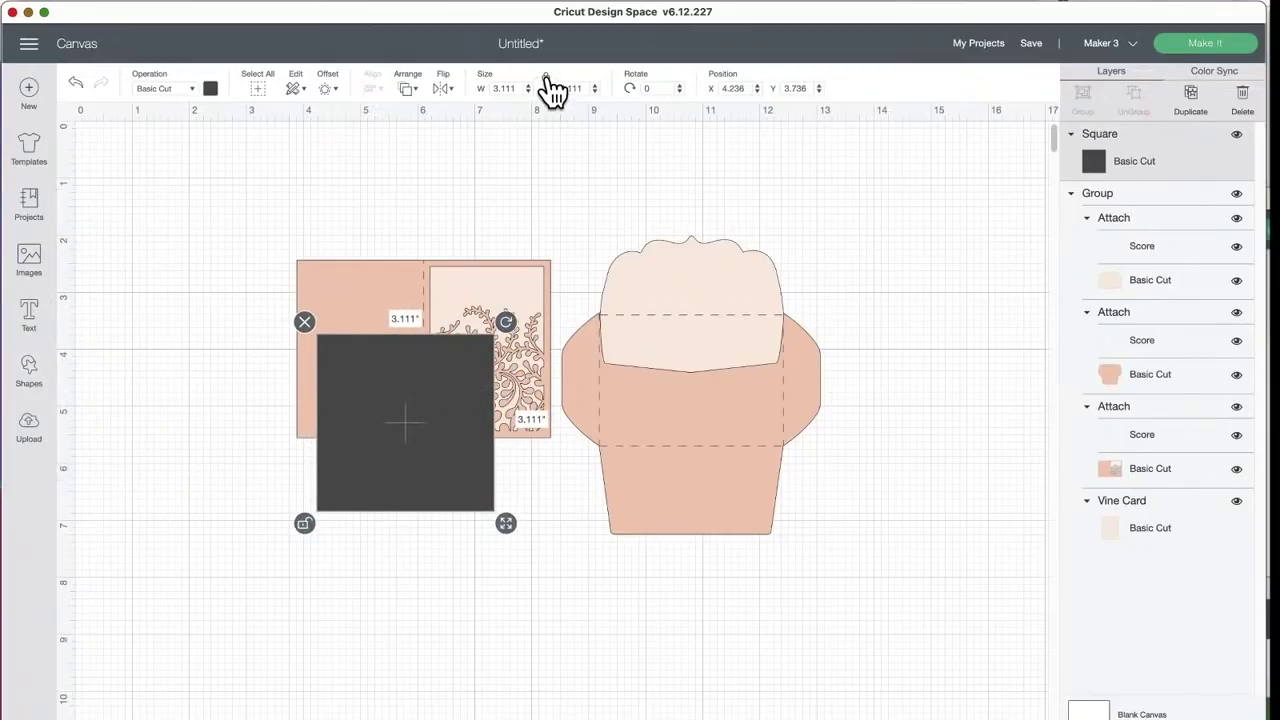
left_click(512, 89)
type("5")
key("Tab")
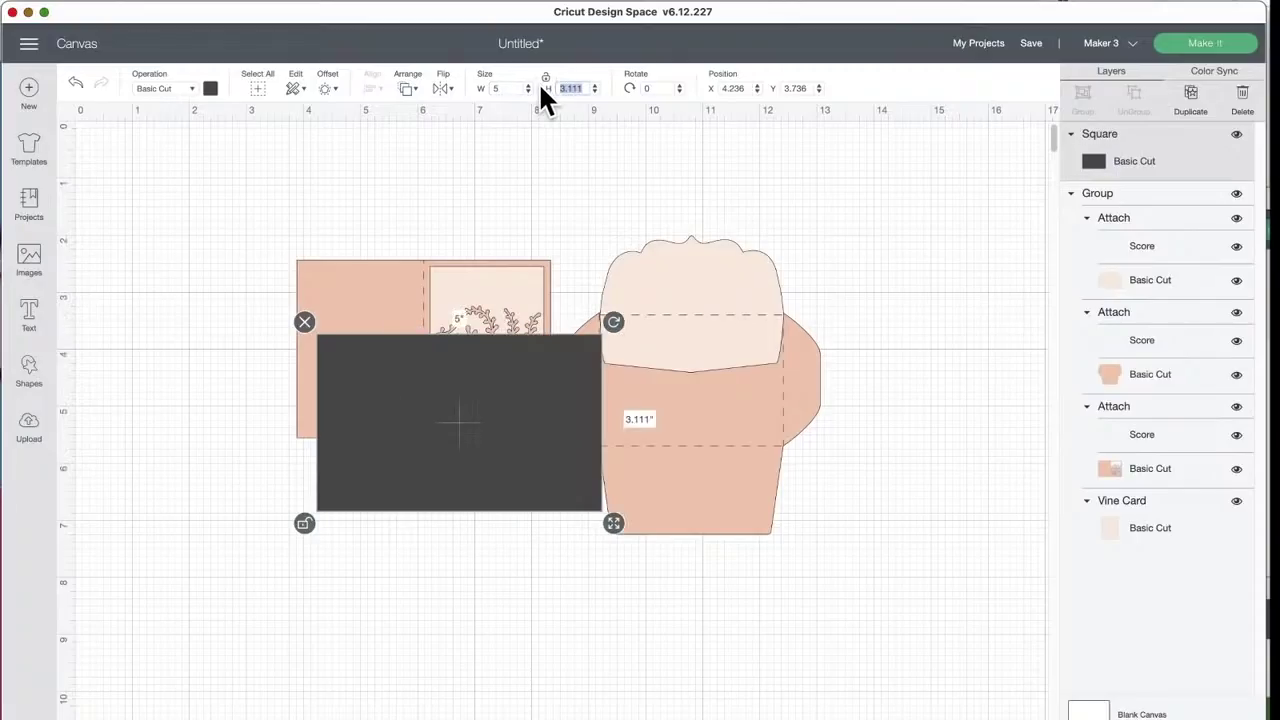
type("7")
key("Return")
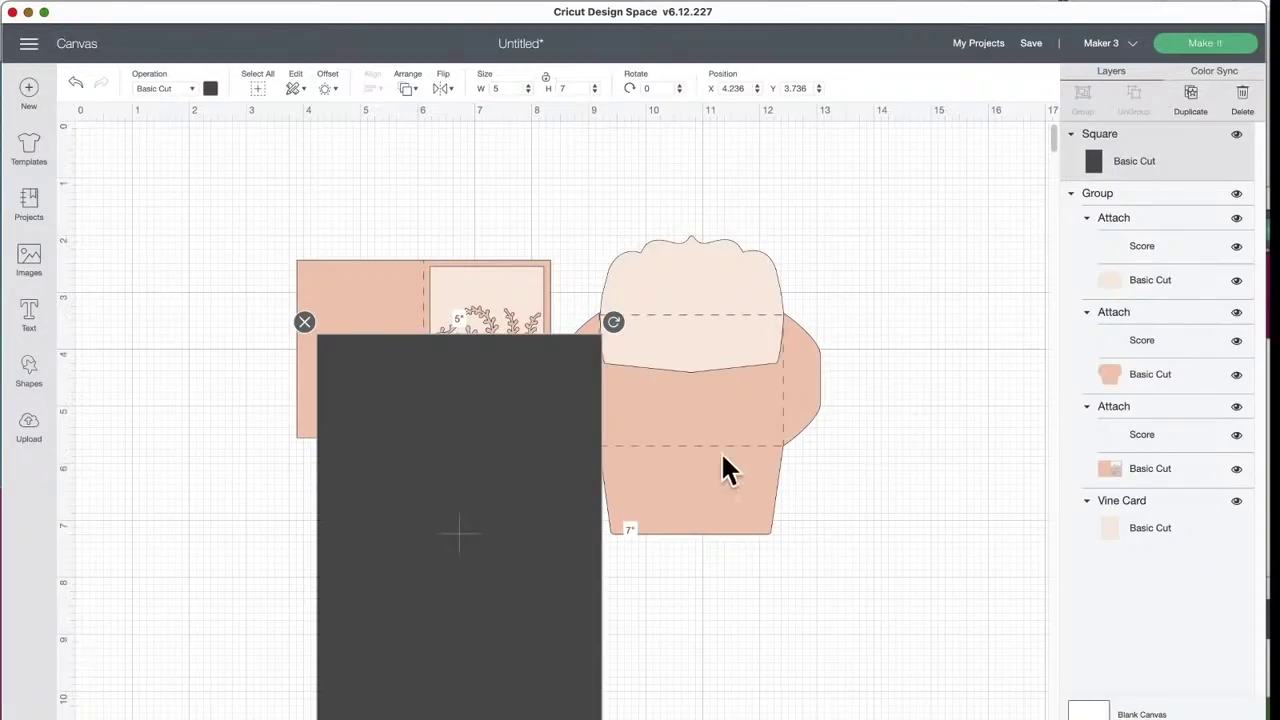
Step: Shift the dark rectangle away from the card, move the vine card group to about X 5.25, Y 1.99 and bring it to the front
left_click_drag(478, 543, 380, 494)
left_click(667, 392)
left_click_drag(667, 392, 743, 394)
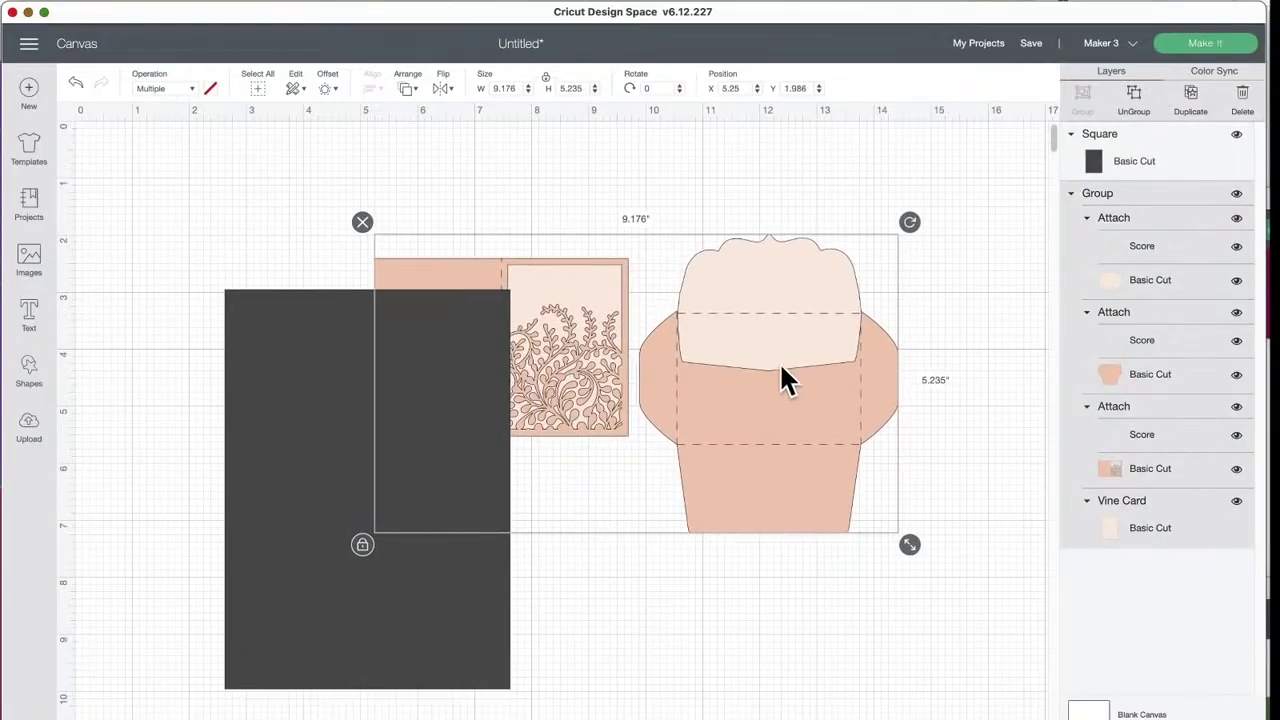
left_click(408, 88)
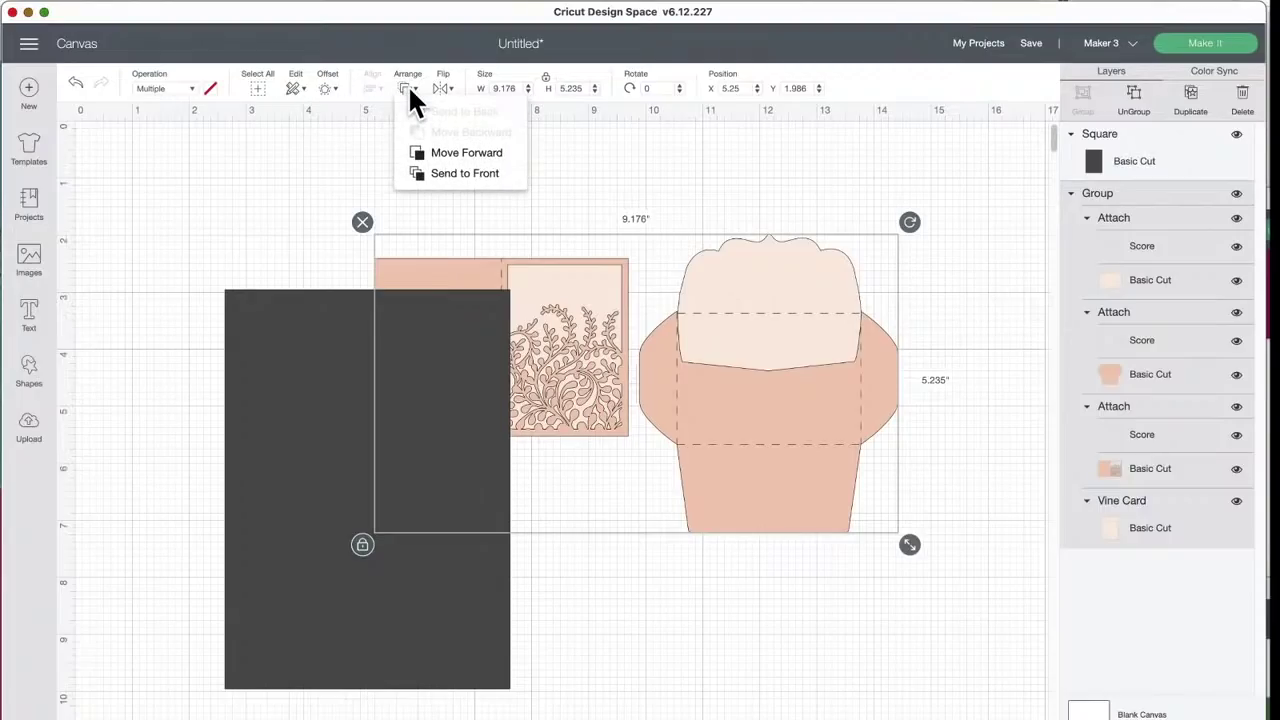
left_click(420, 176)
Step: Move the vine card group to about X 4.86, Y 1.33 and place the dark rectangle partly behind the card with near-level top edges
mouse_move(551, 300)
left_mouse_down()
mouse_move(507, 316)
mouse_move(530, 290)
left_mouse_up()
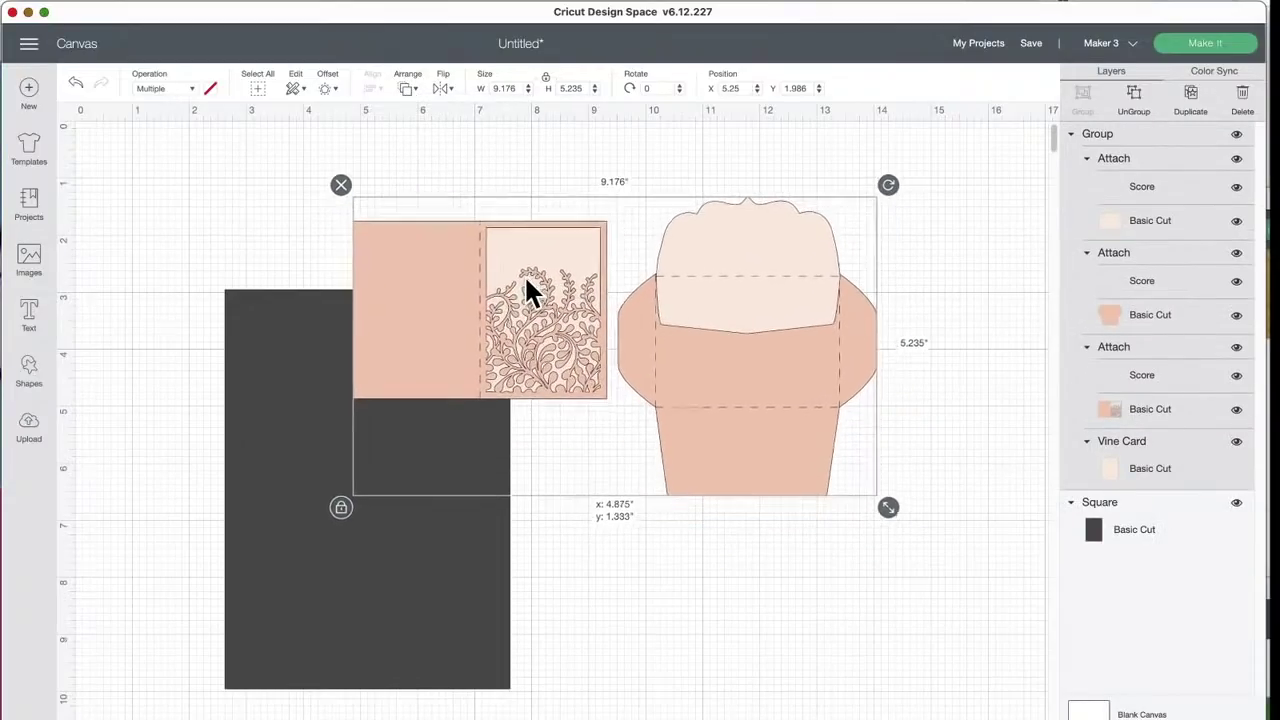
left_click_drag(277, 360, 268, 312)
left_click(489, 322)
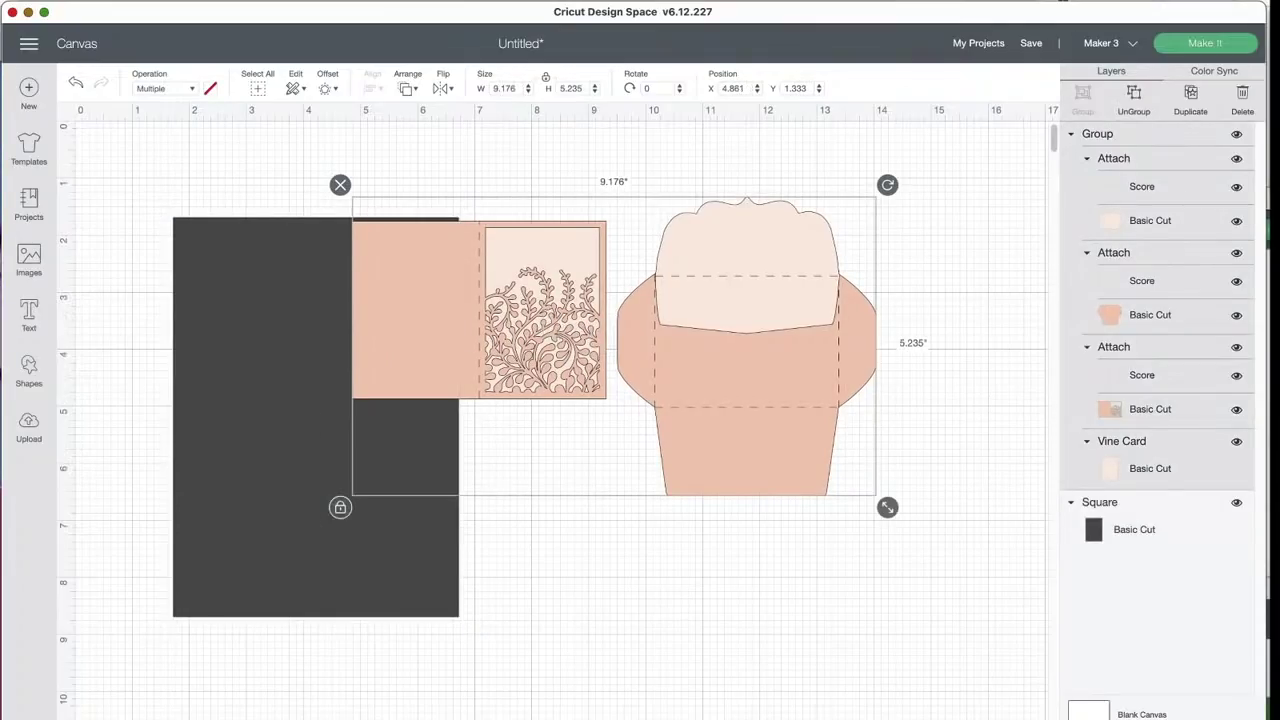
Step: Enlarge the vine card group to about 20.75 × 11.84 inches at about X 4.33, Y 0.69, matching the card's height to the rectangle
key("super+minus")
key("super+minus")
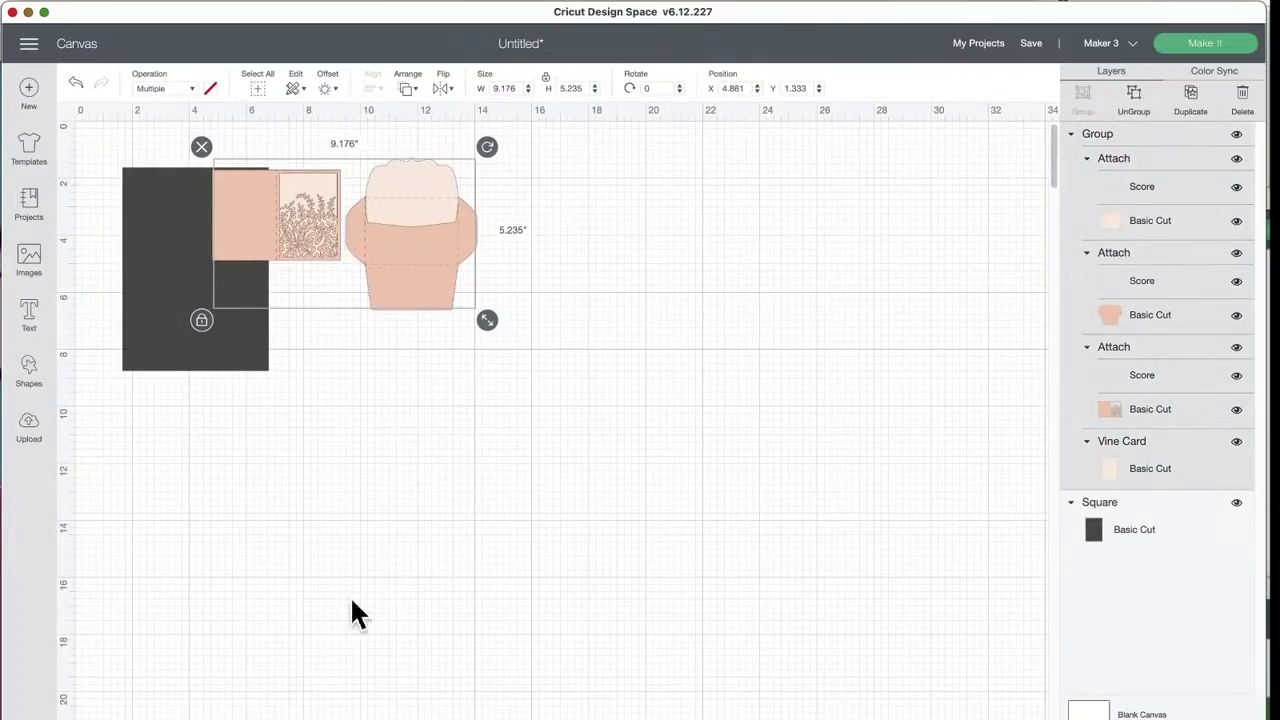
left_click_drag(489, 322, 612, 404)
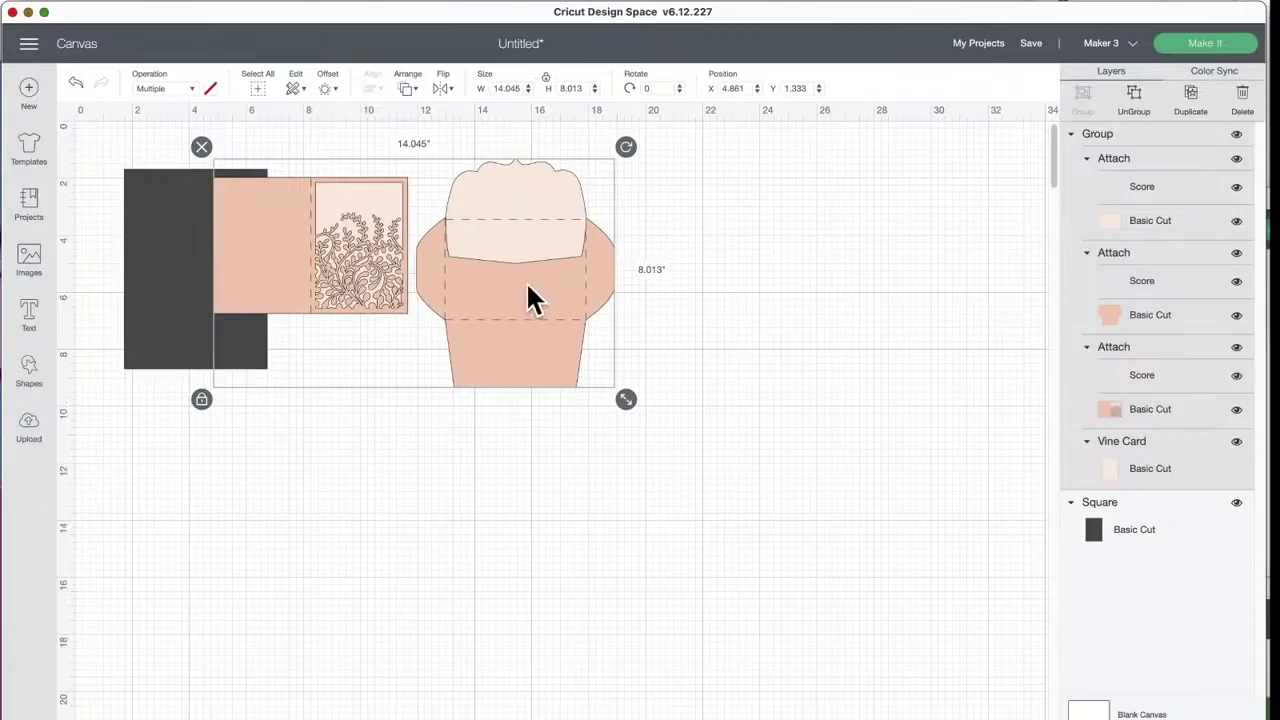
left_click_drag(627, 396, 738, 534)
left_click_drag(360, 346, 342, 316)
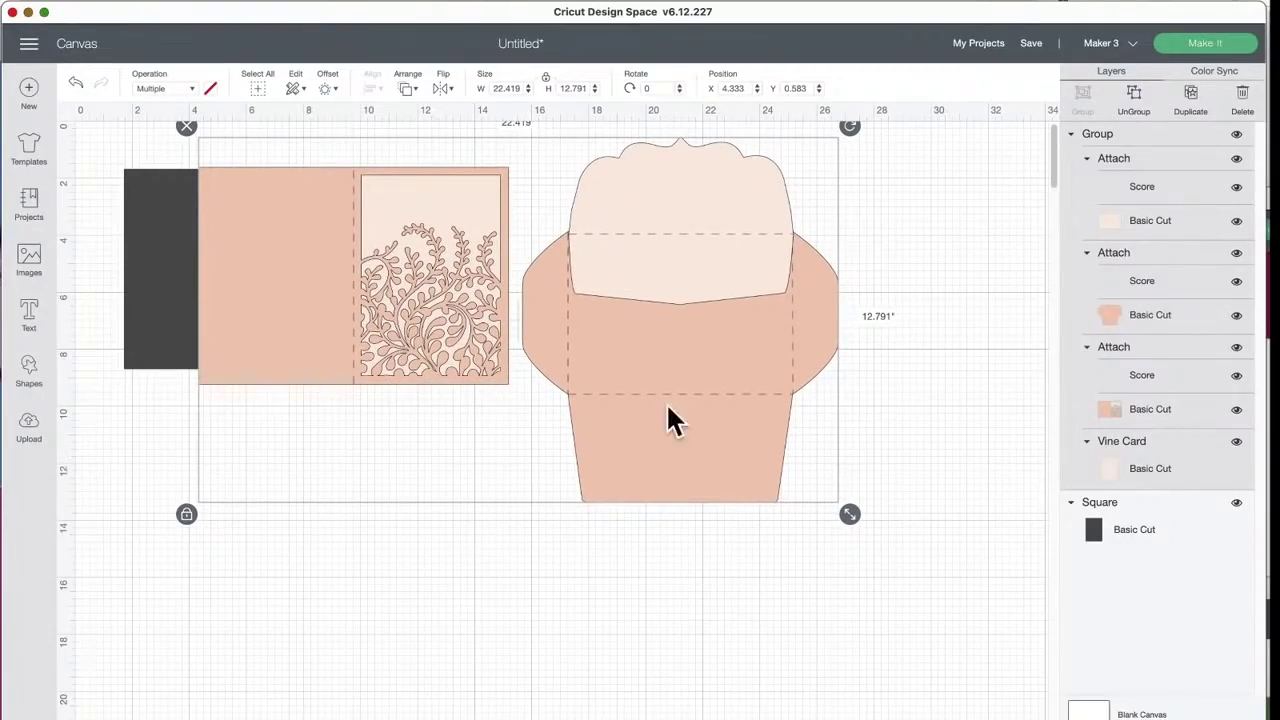
left_click_drag(851, 508, 845, 501)
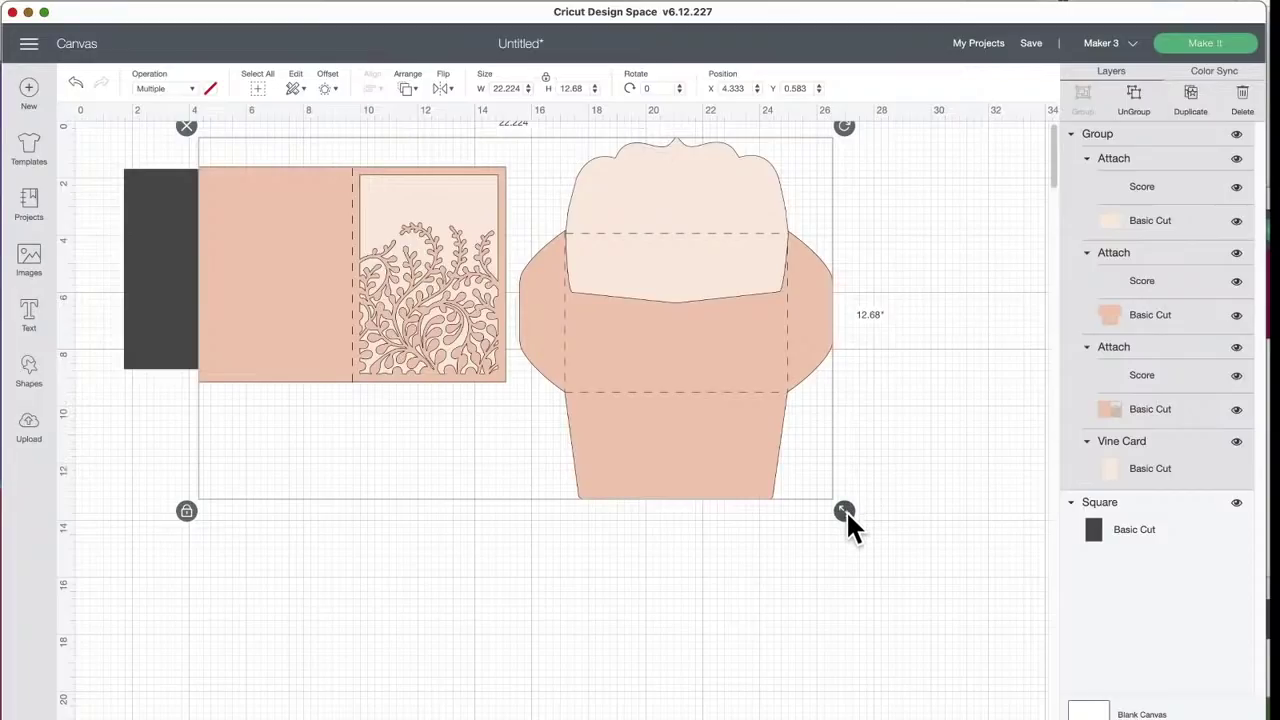
left_click_drag(846, 510, 804, 484)
left_click_drag(258, 181, 258, 179)
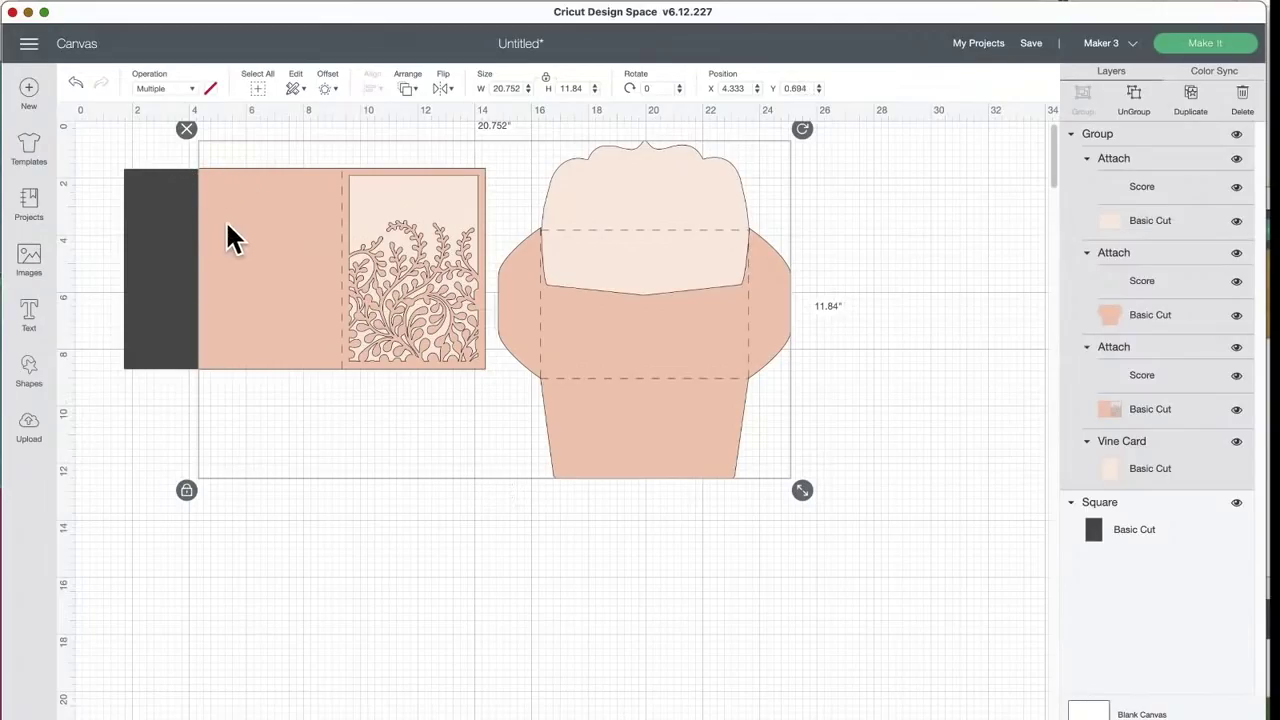
Step: Ungroup the vine card set and select its card, envelope liner and envelope pieces separately
left_click(1137, 111)
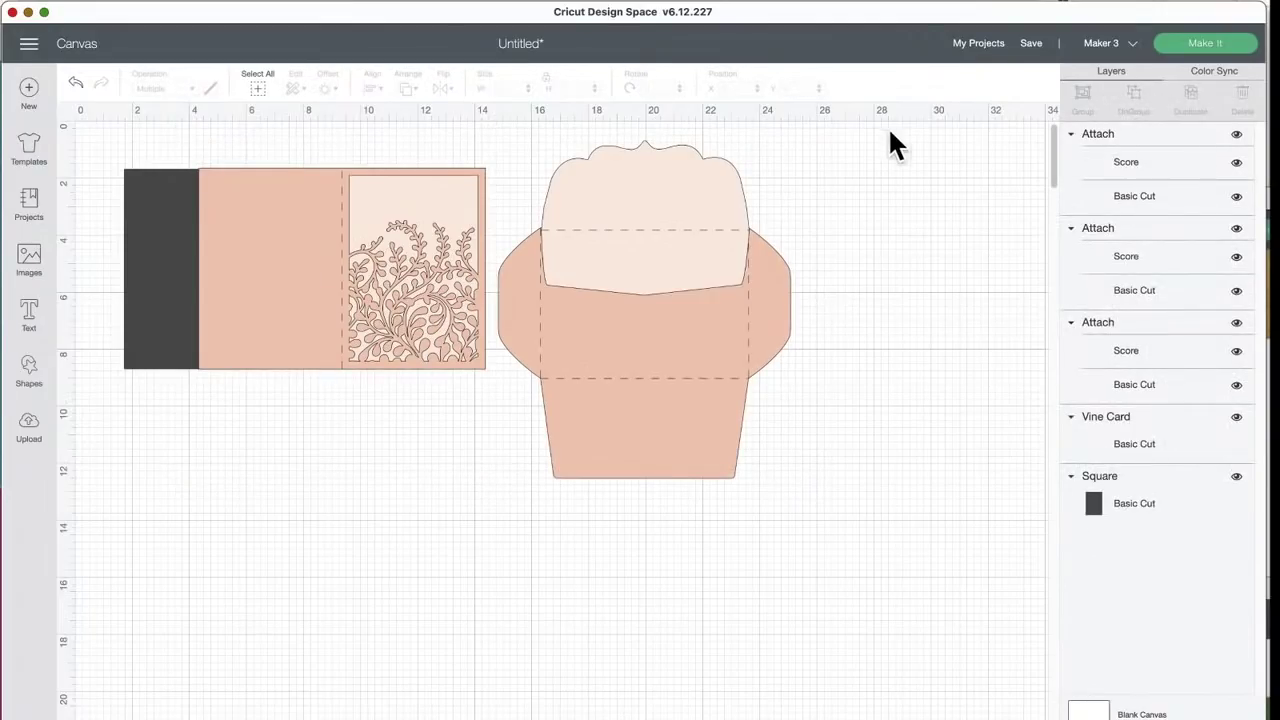
left_click(250, 206)
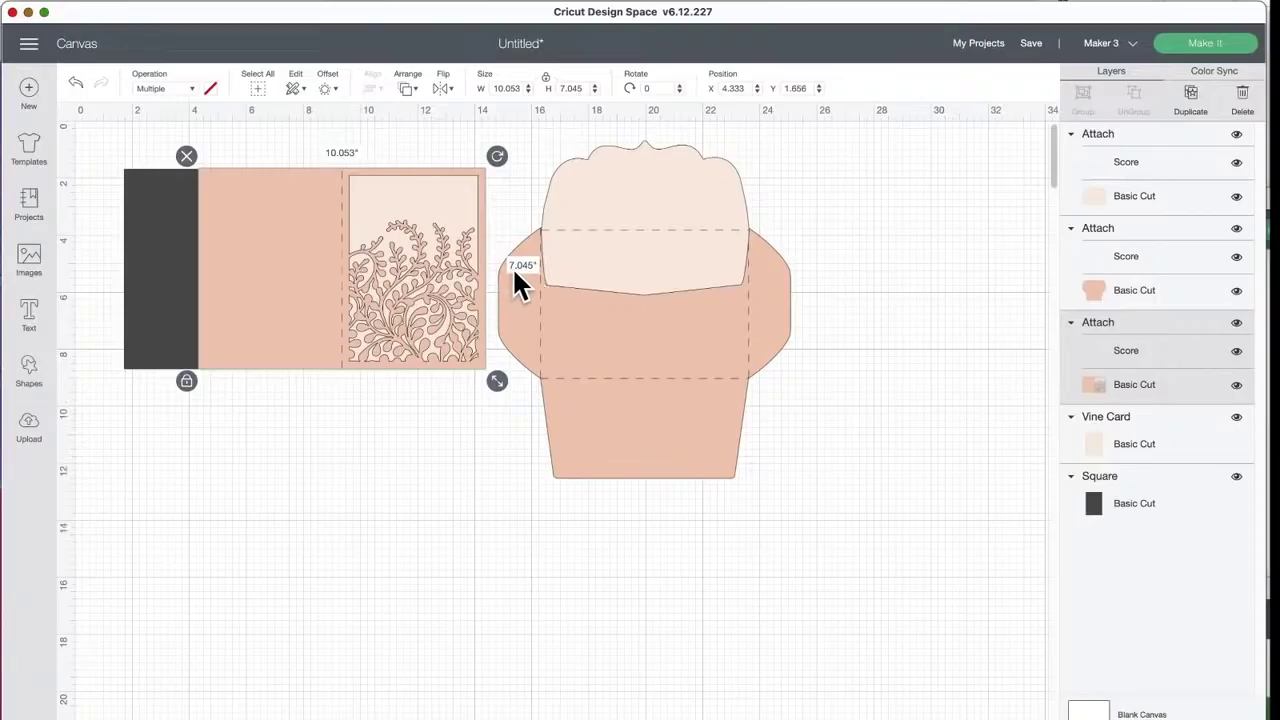
left_click_drag(466, 423, 398, 255)
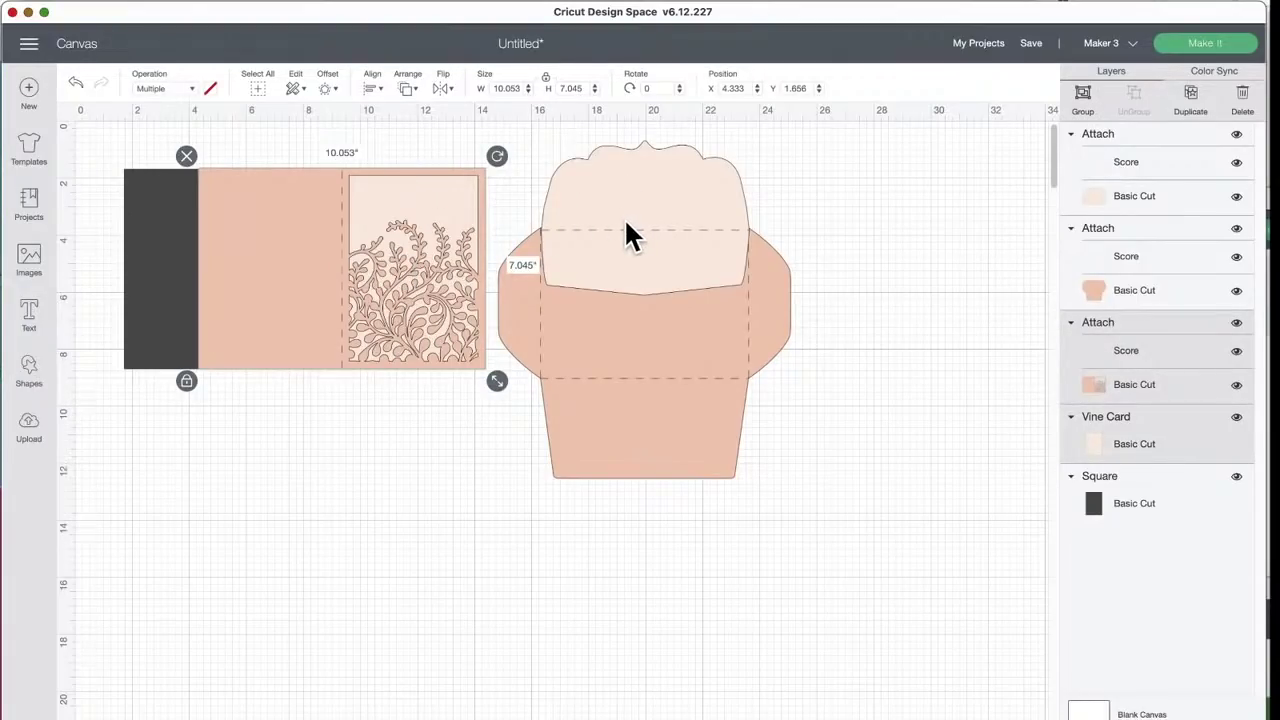
left_click(649, 197)
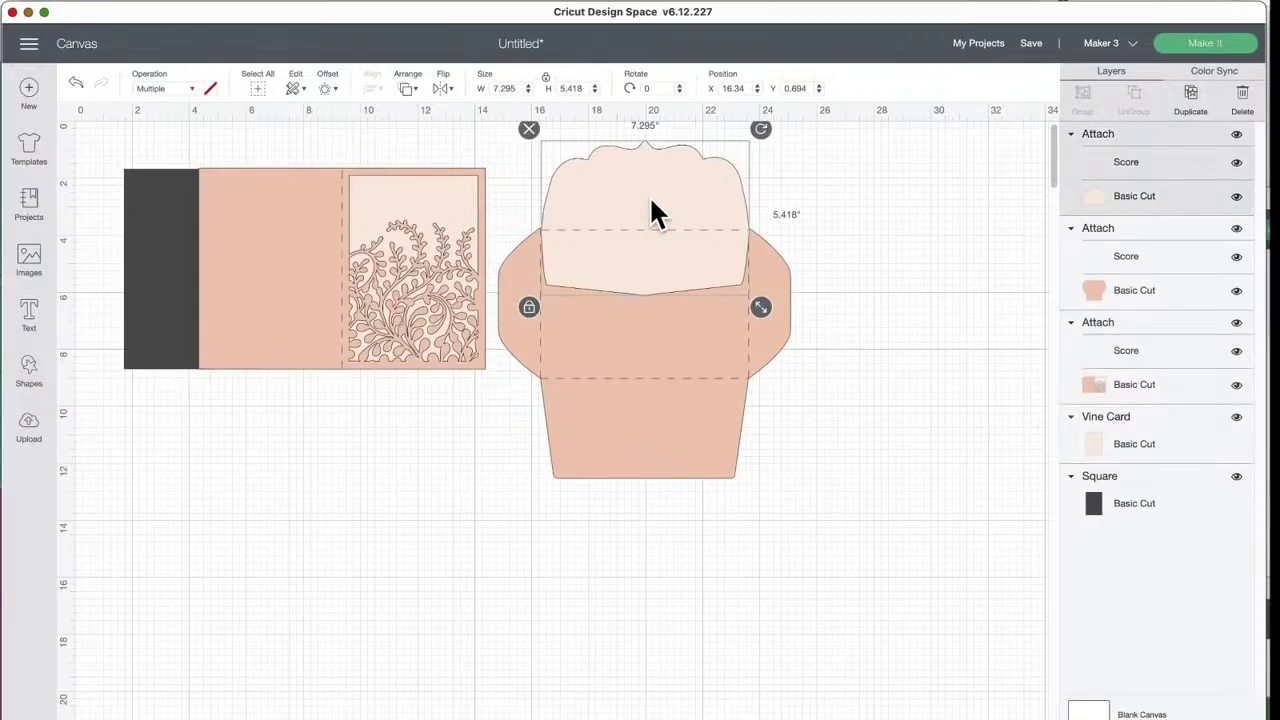
left_click(640, 340)
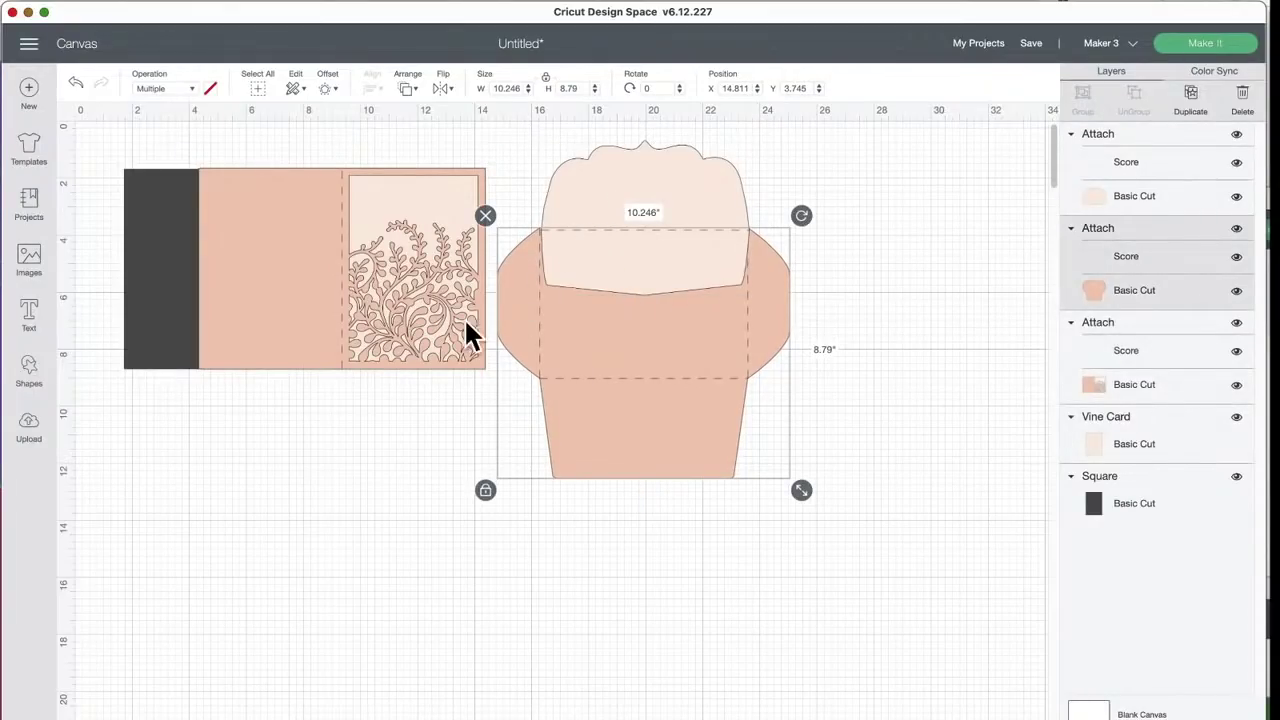
Step: Select the folded card together with its vine panel and set their height to 7 inches with proportions locked
left_click(405, 320)
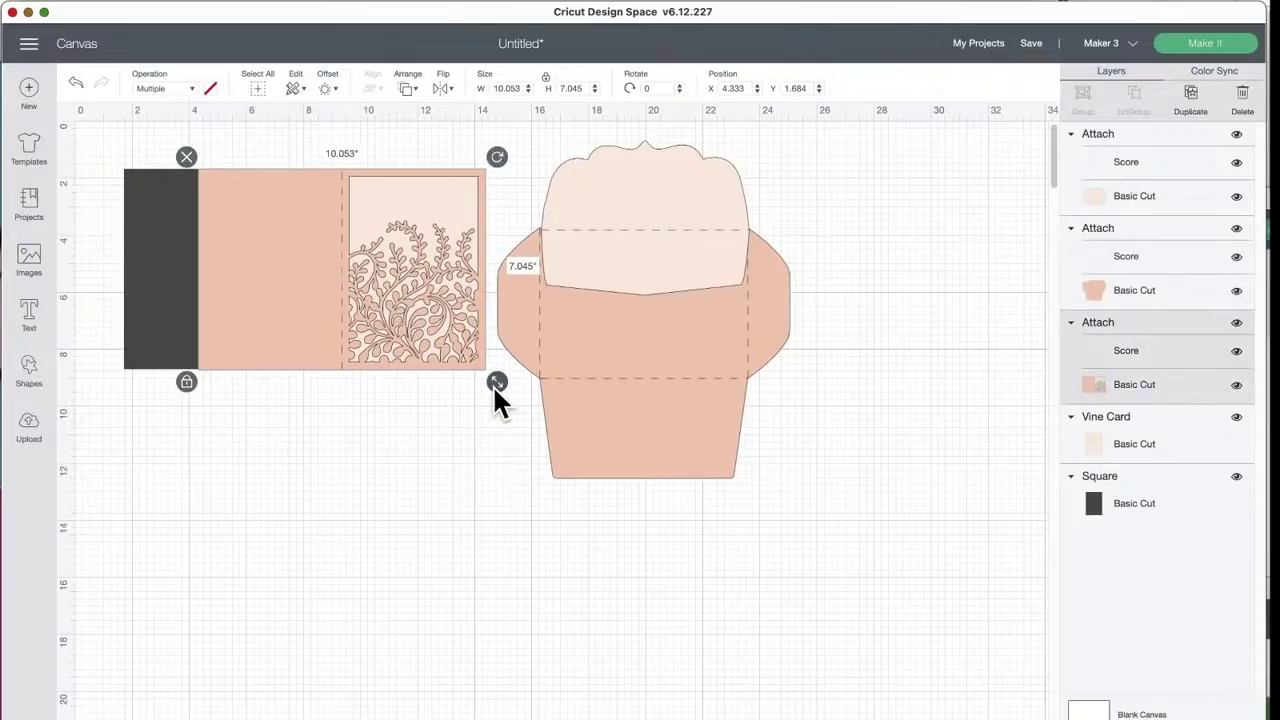
left_click_drag(463, 397, 453, 267)
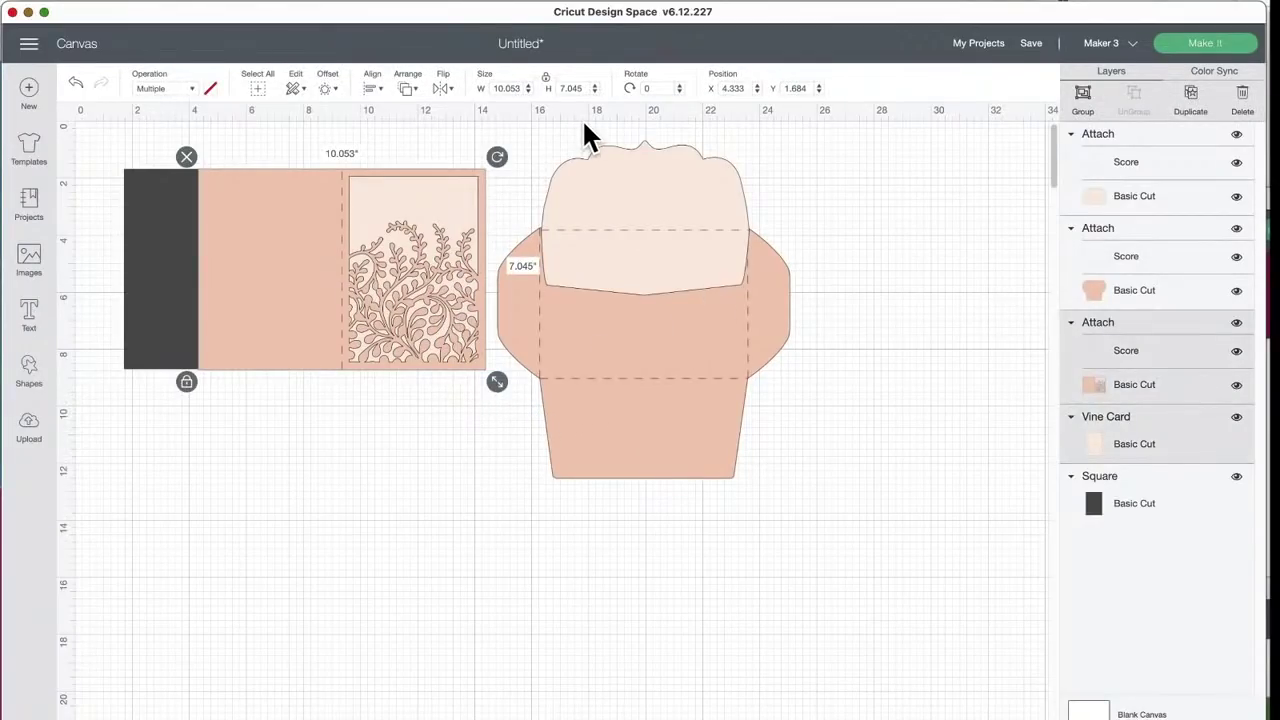
left_click(572, 88)
key("Return")
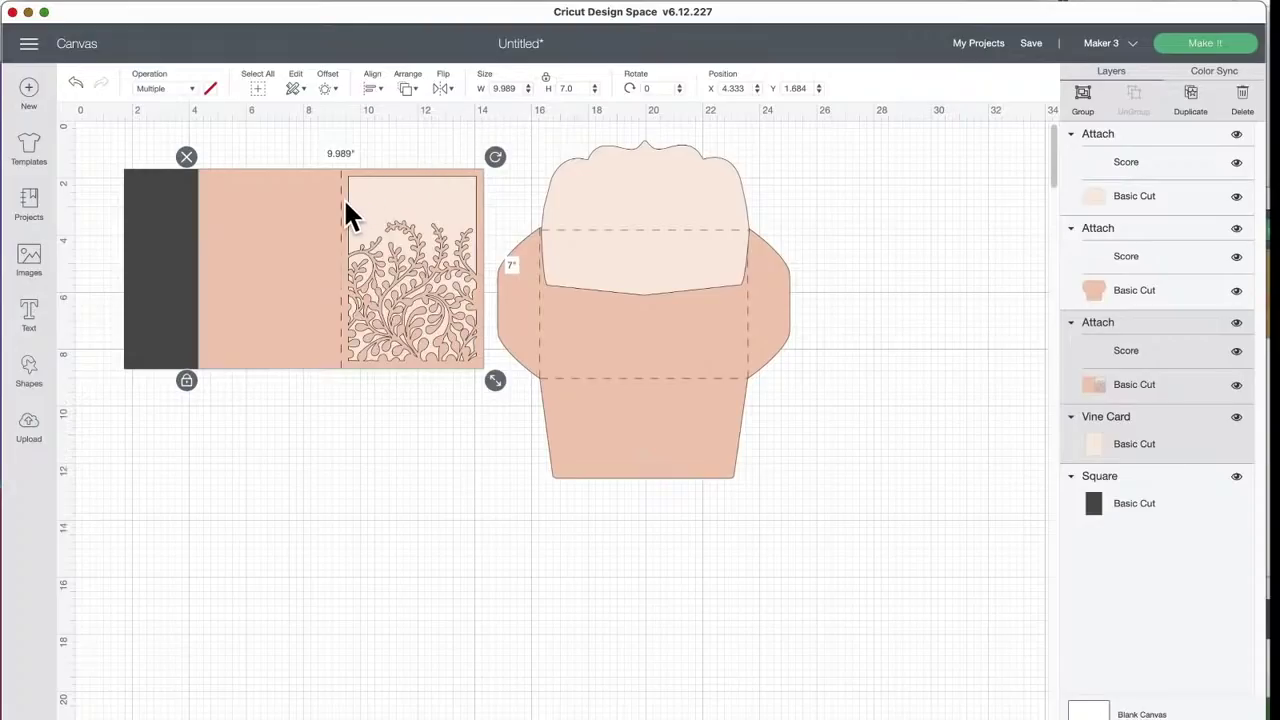
Step: Bring the dark rectangle to the front over the card and move it below the card to about X 8.78, Y 12.56
left_click_drag(126, 241, 349, 224)
left_click(405, 89)
left_click(428, 171)
left_click_drag(428, 189, 403, 507)
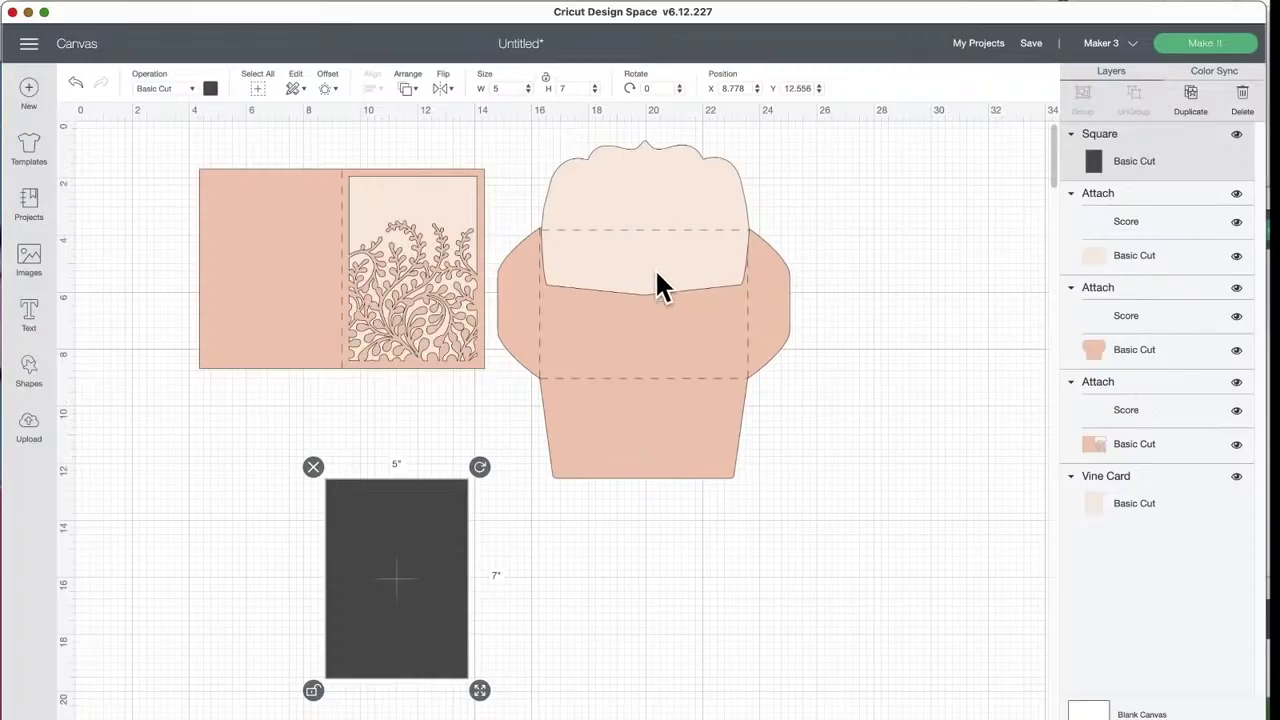
Step: Group the folded card with its vine panel and move the group to about X 4.25, Y 1.82
left_click_drag(262, 146, 466, 346)
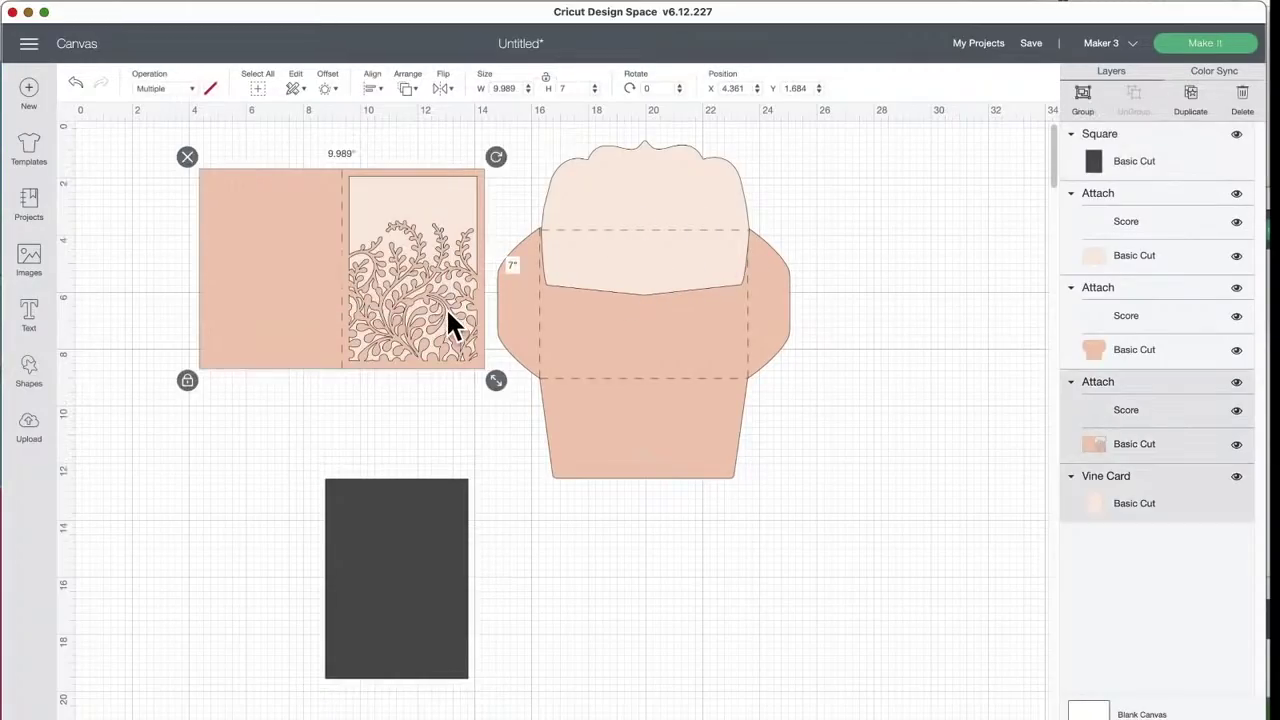
left_click(1080, 97)
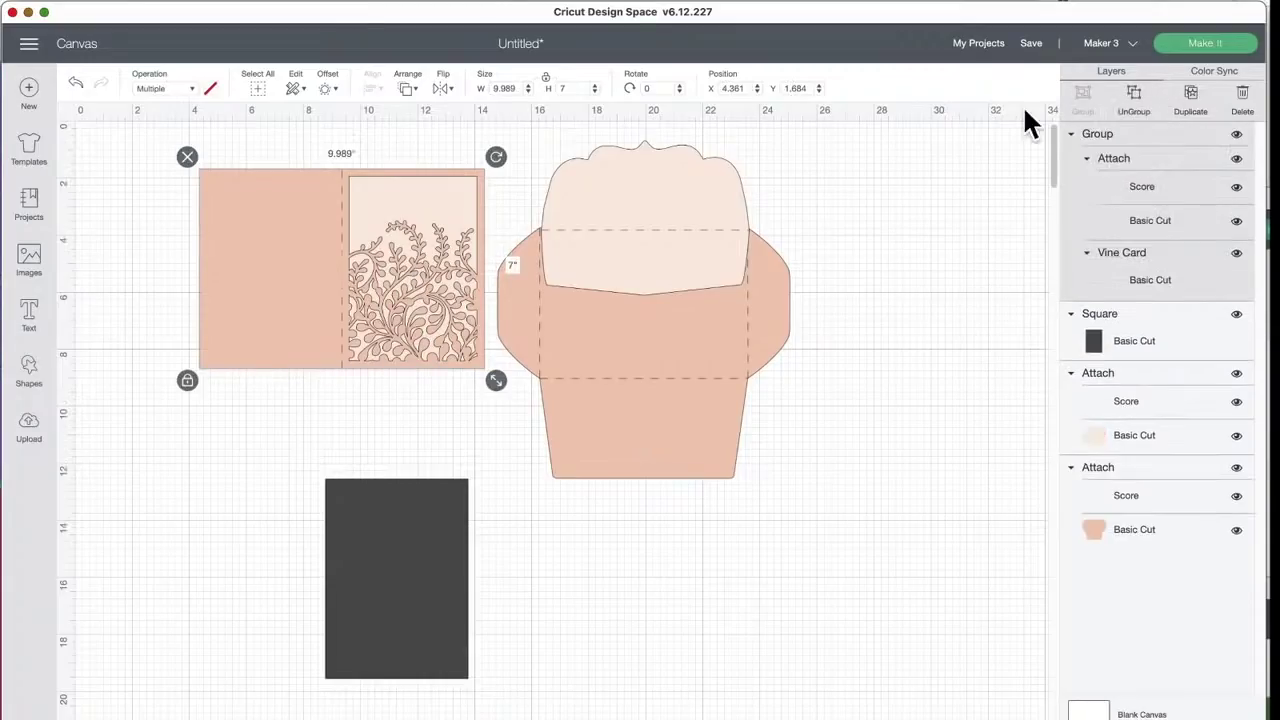
left_click_drag(414, 292, 411, 296)
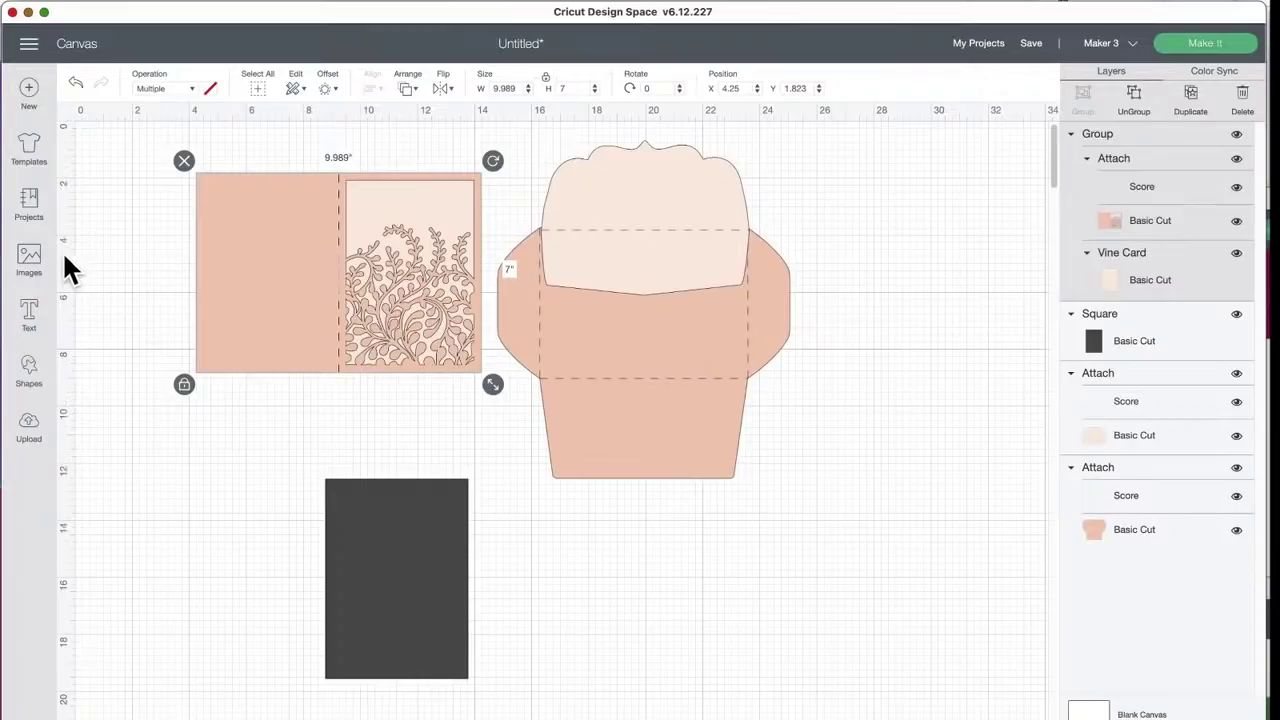
Step: Return from Anna's Garden Cards and Embellishments to the "anna" image set results and look through them for another card collection
left_click(33, 262)
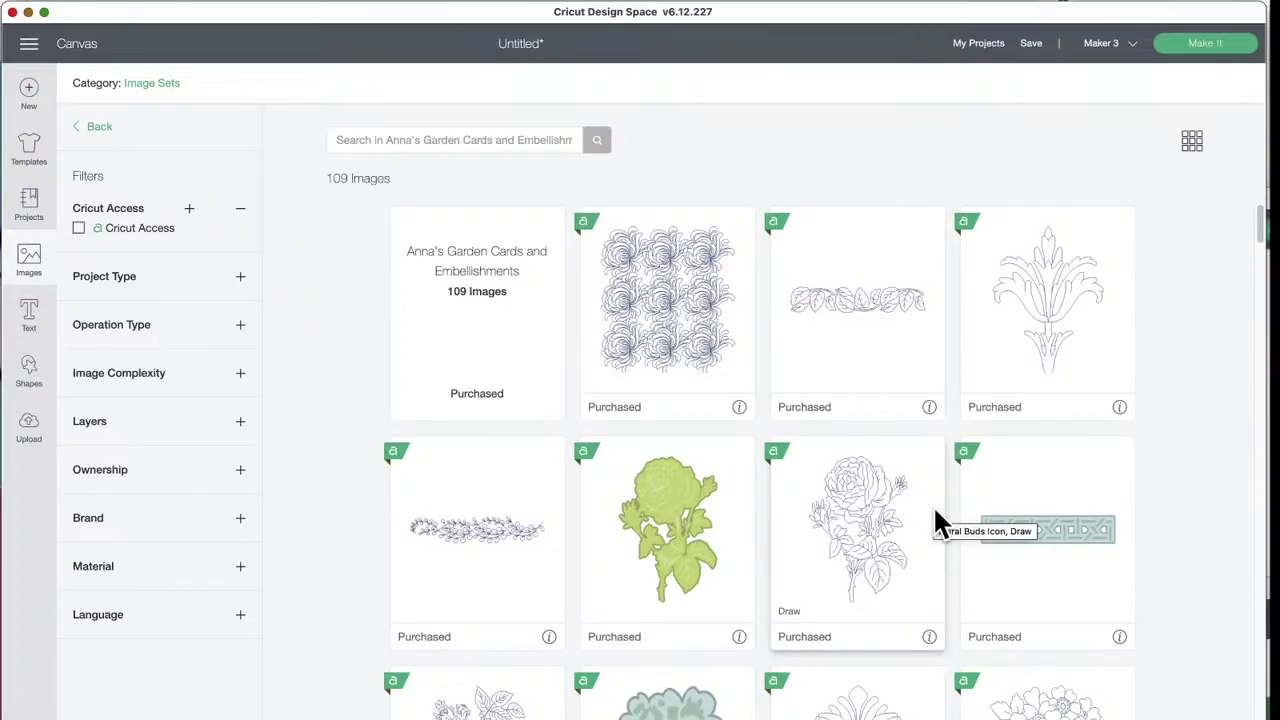
scroll(933, 505, "down", 2)
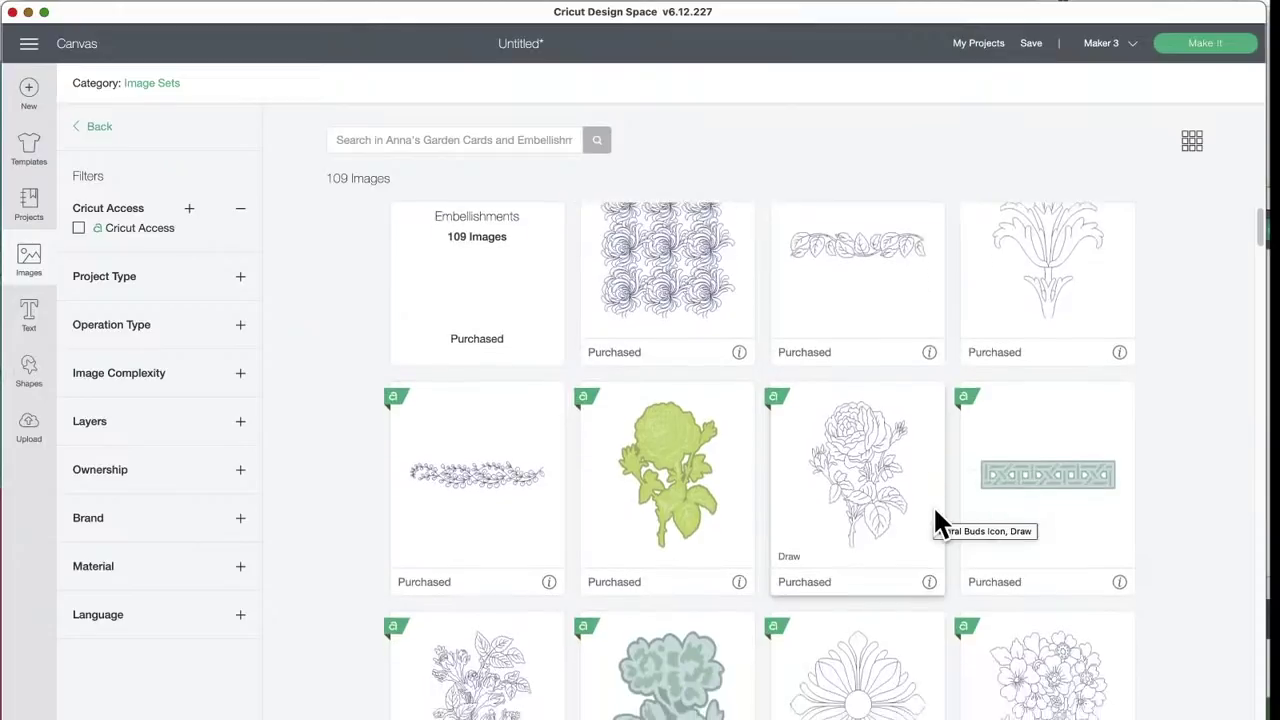
left_click(99, 130)
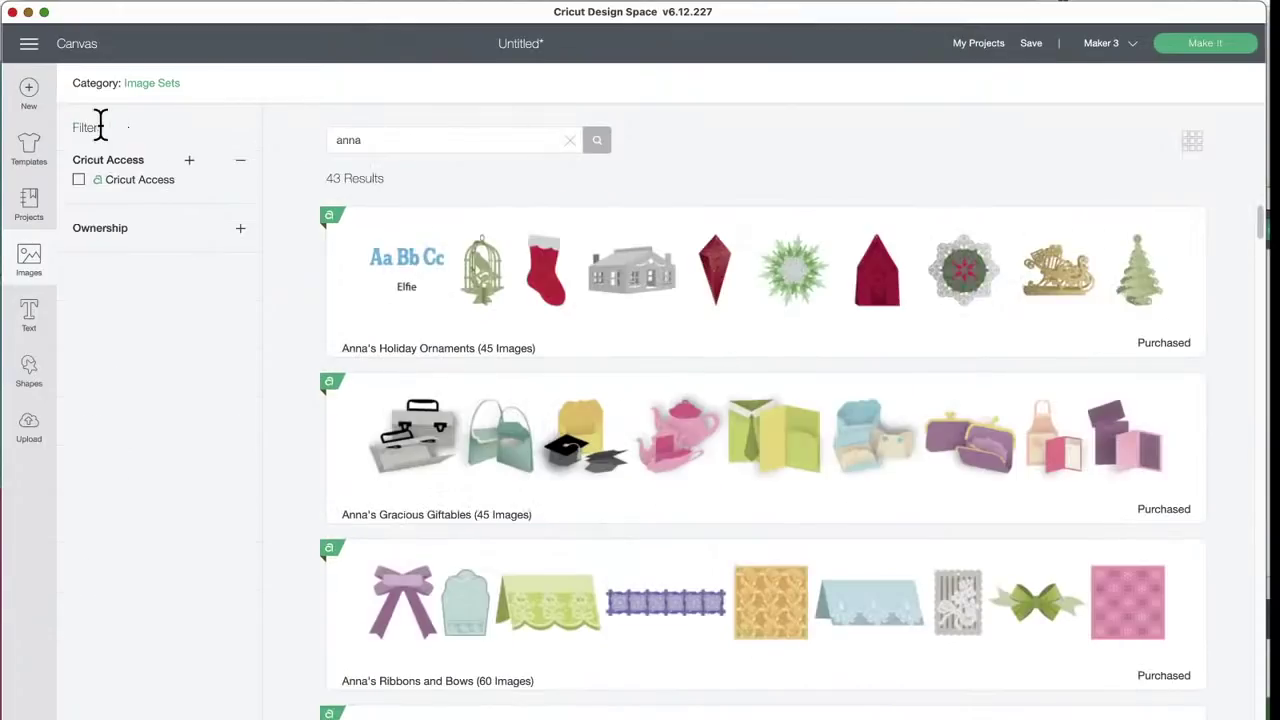
scroll(643, 495, "down", 5)
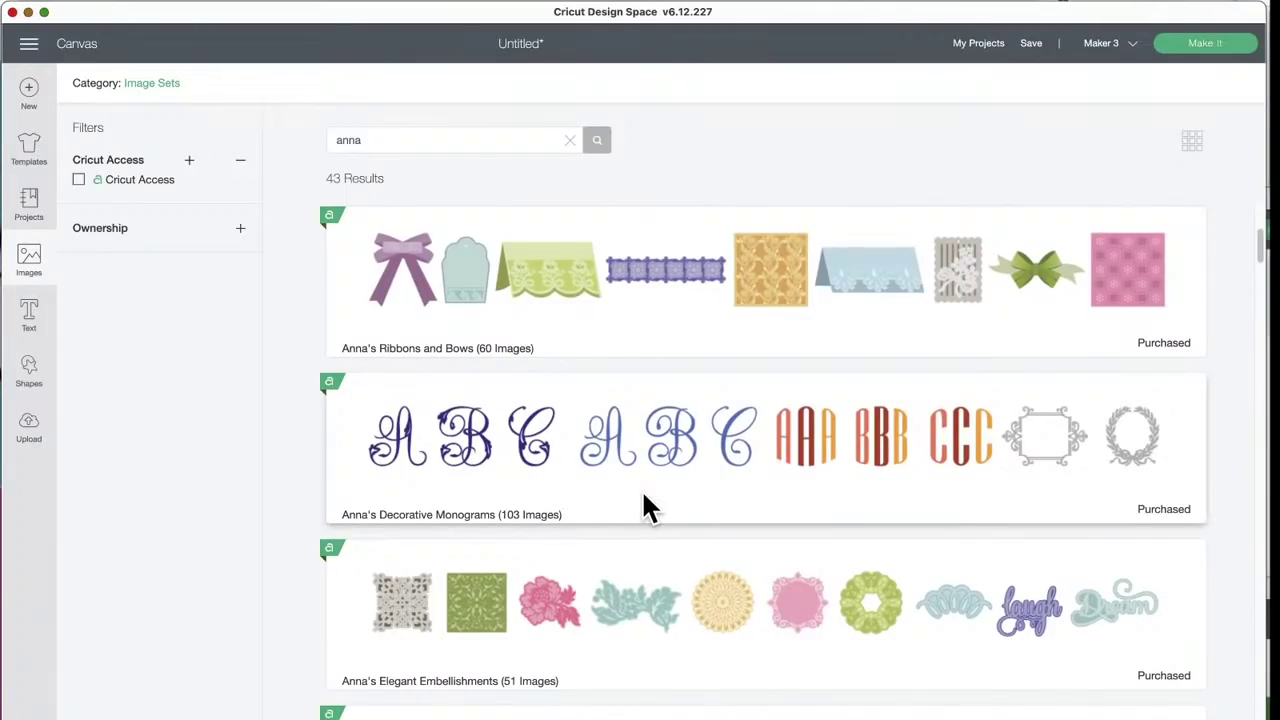
scroll(643, 497, "down", 5)
scroll(645, 505, "down", 10)
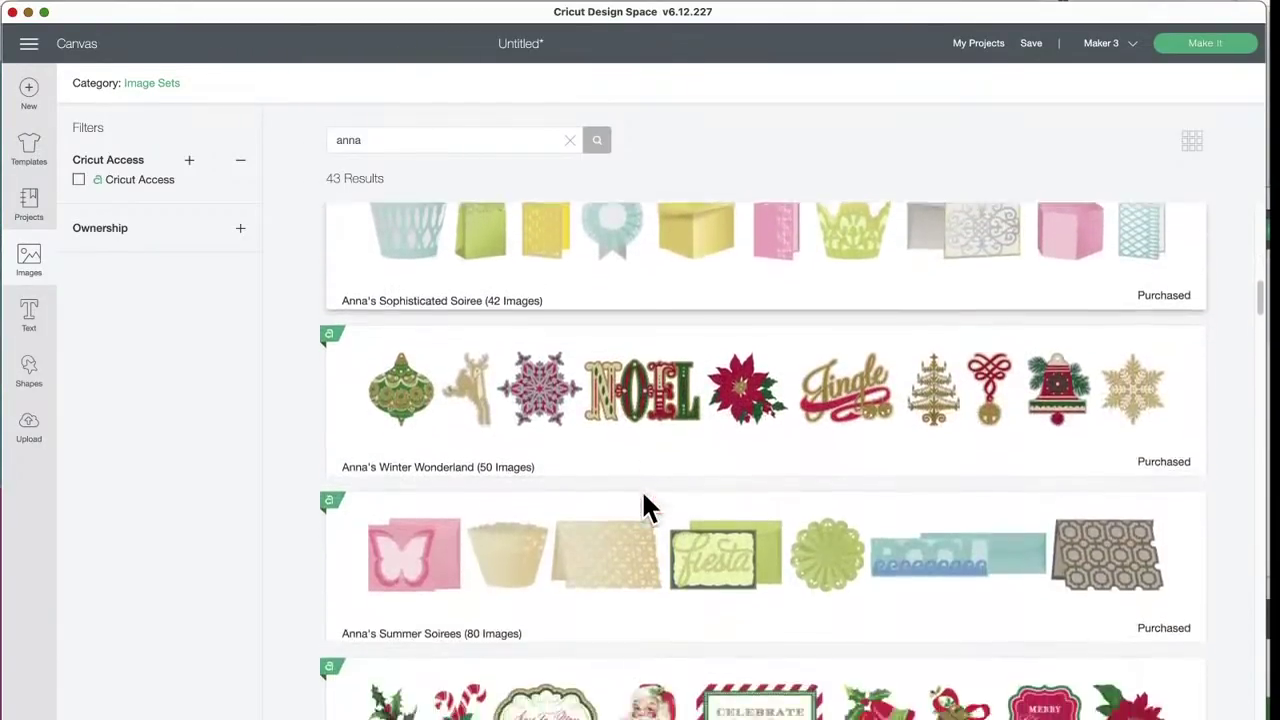
scroll(645, 508, "down", 5)
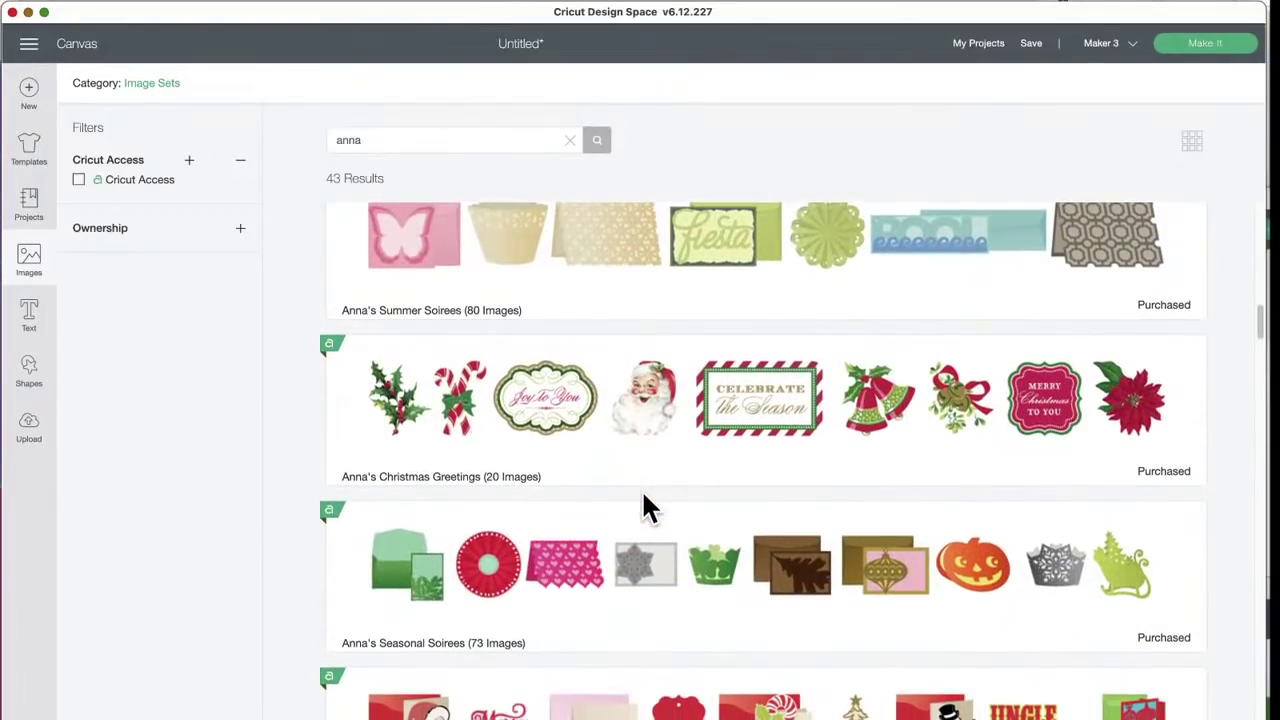
scroll(642, 490, "down", 5)
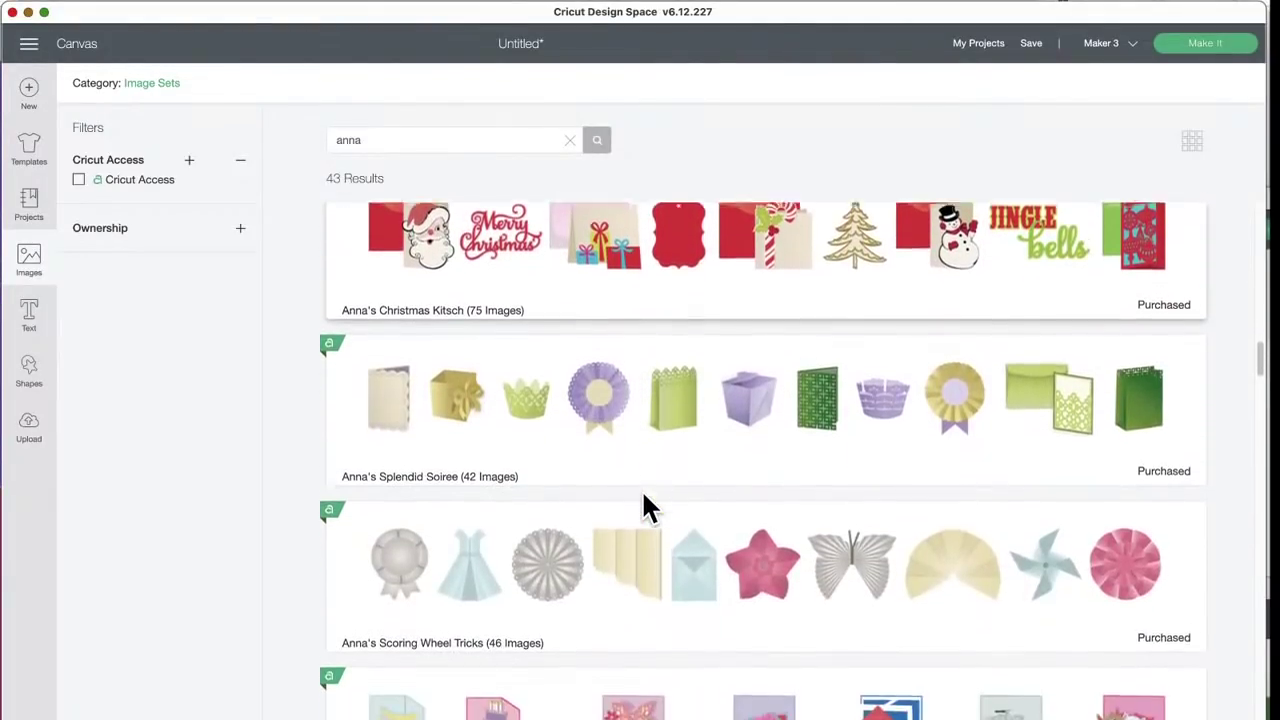
scroll(596, 580, "up", 4)
scroll(600, 585, "up", 3)
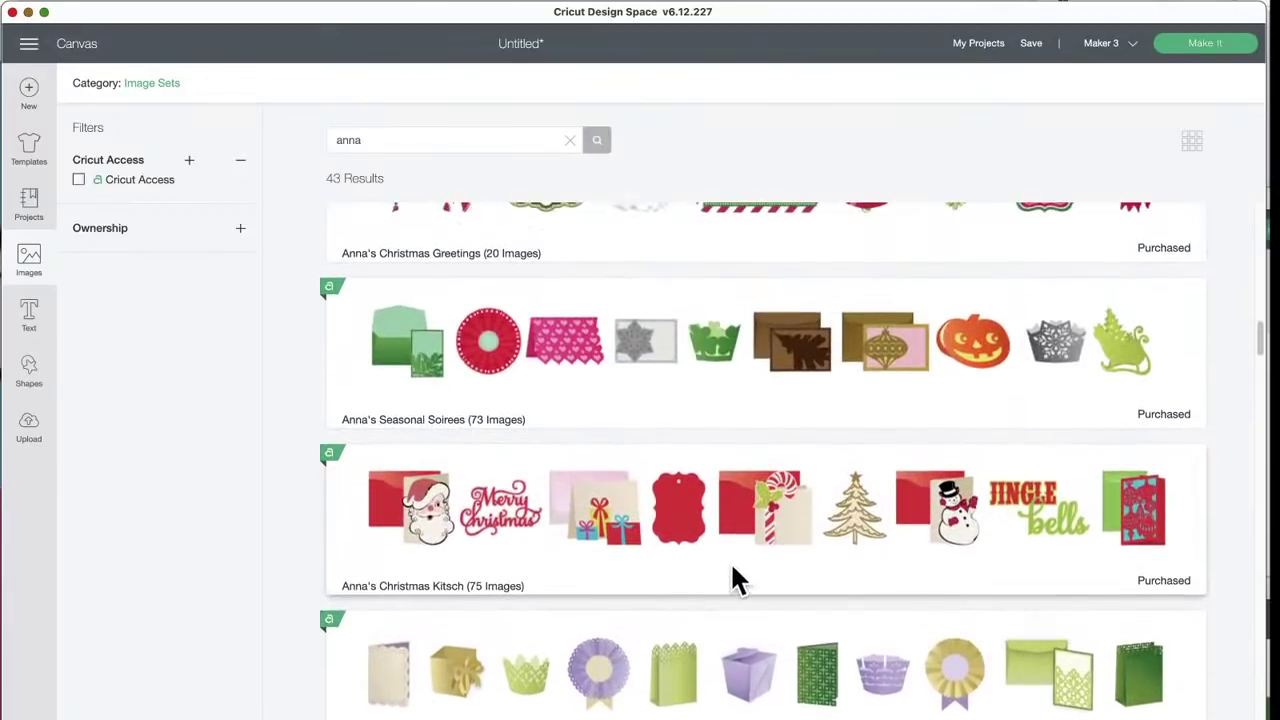
Step: Look through the designs in Anna's Christmas Kitsch, select the snowman card, and return to the image set results
left_click(748, 508)
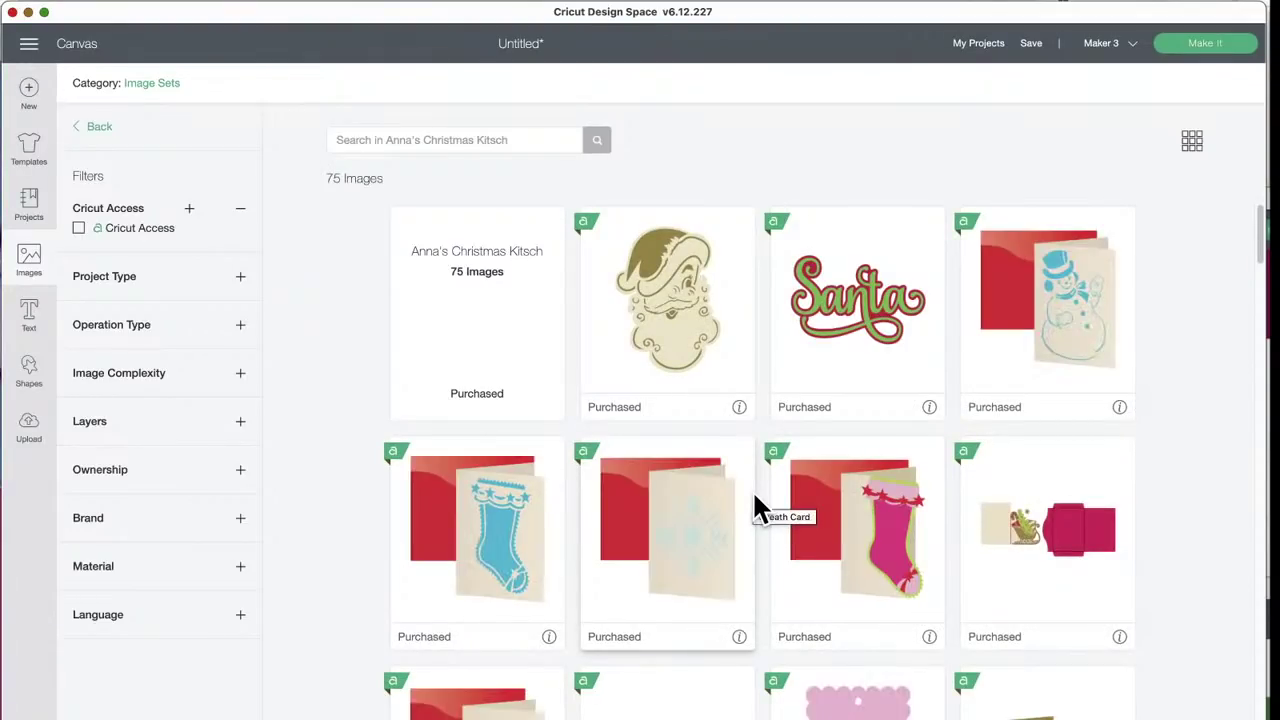
scroll(755, 498, "down", 5)
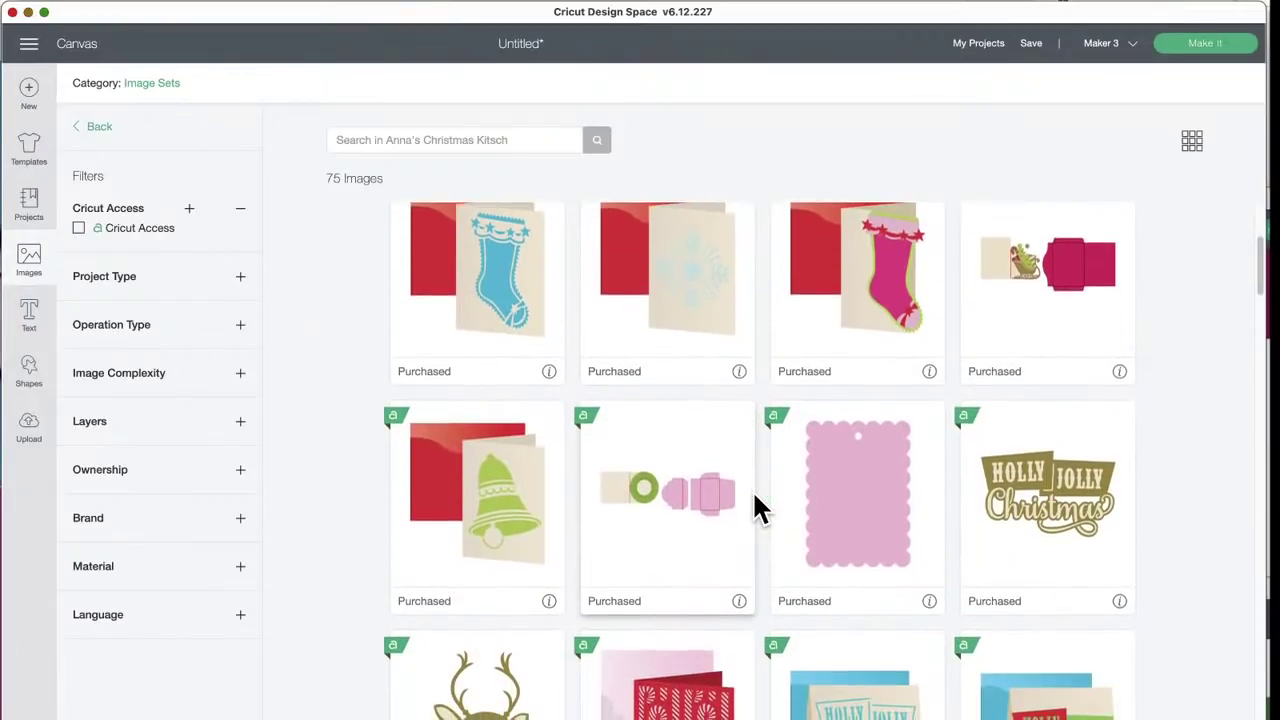
scroll(760, 508, "down", 10)
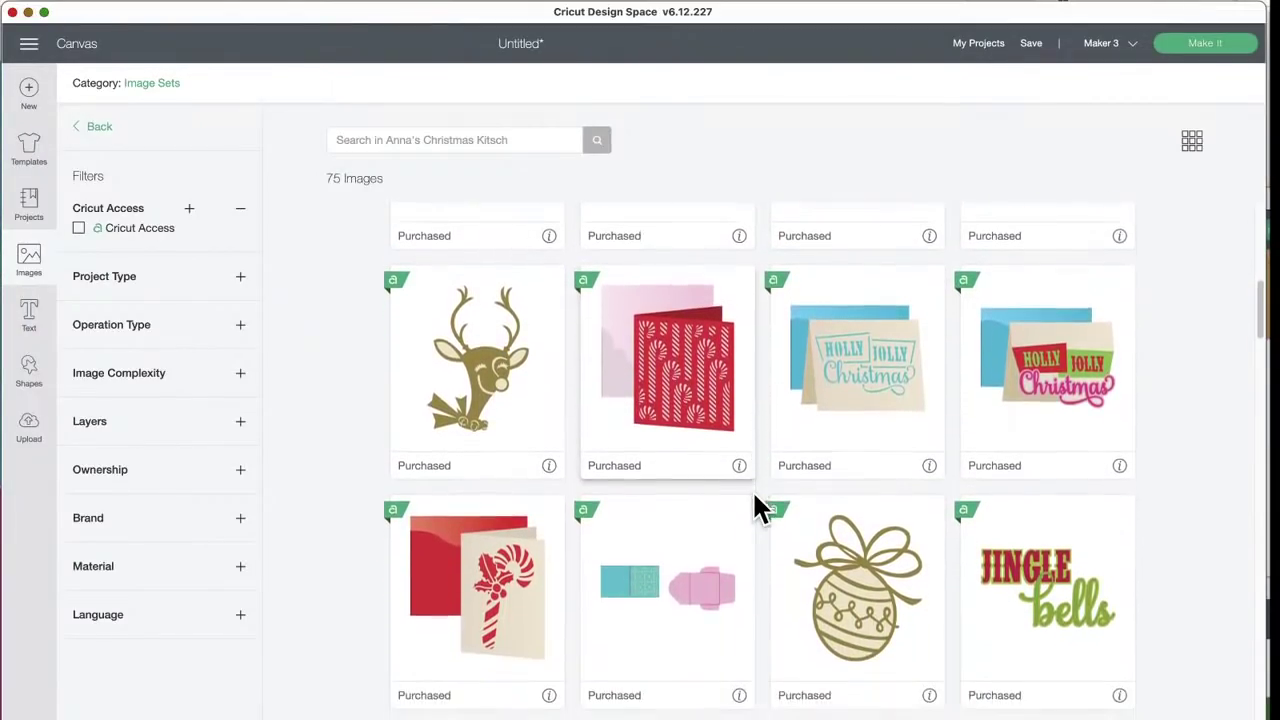
scroll(760, 508, "down", 12)
scroll(760, 508, "down", 12)
scroll(755, 496, "down", 2)
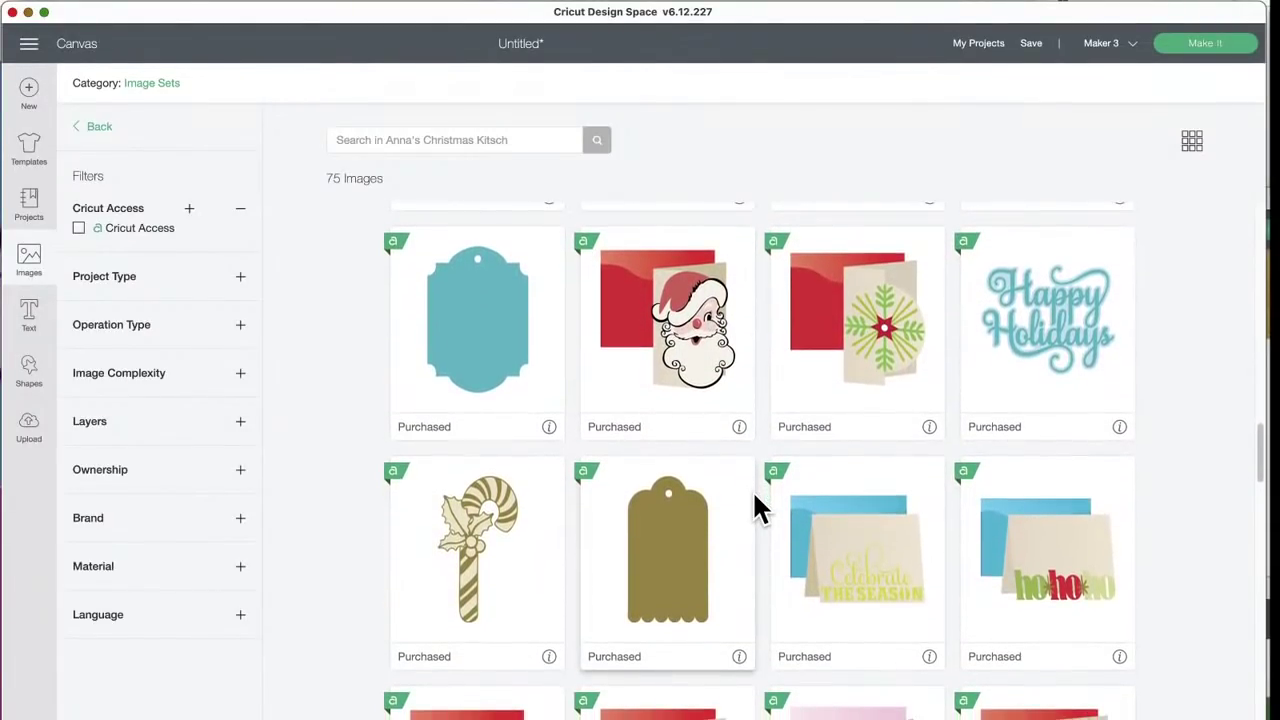
scroll(755, 510, "down", 8)
scroll(757, 508, "down", 20)
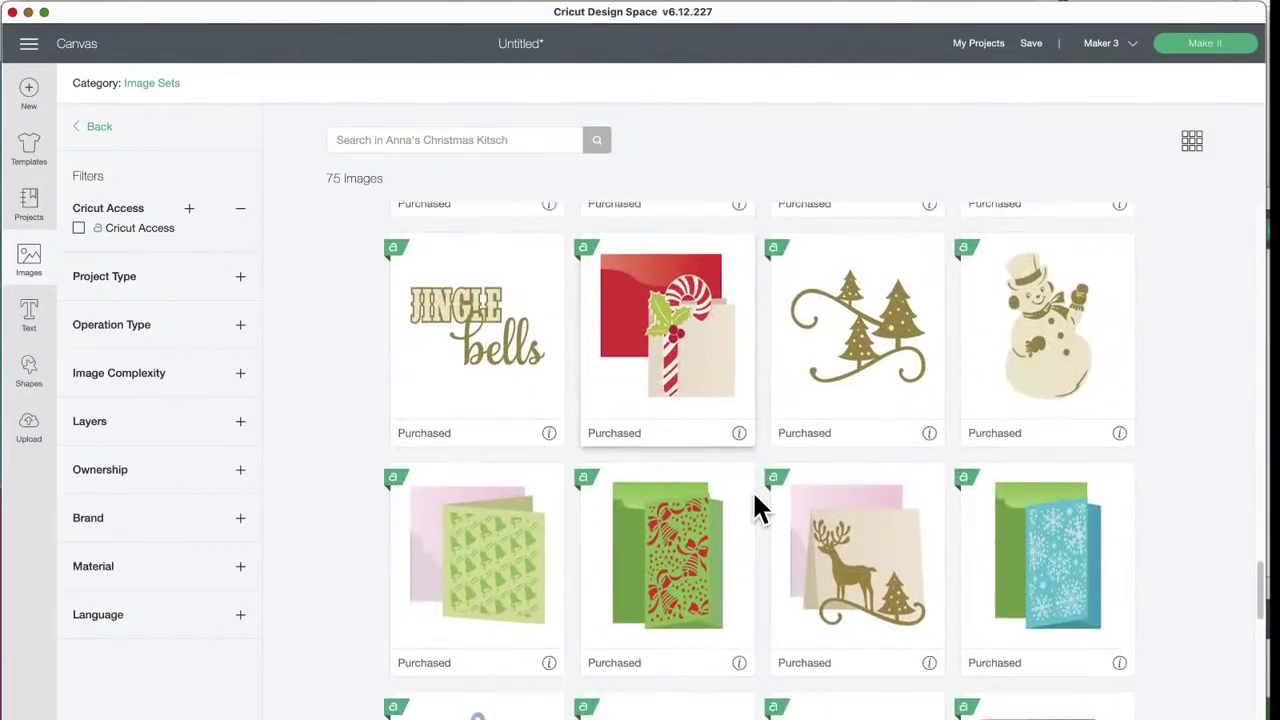
scroll(757, 508, "down", 10)
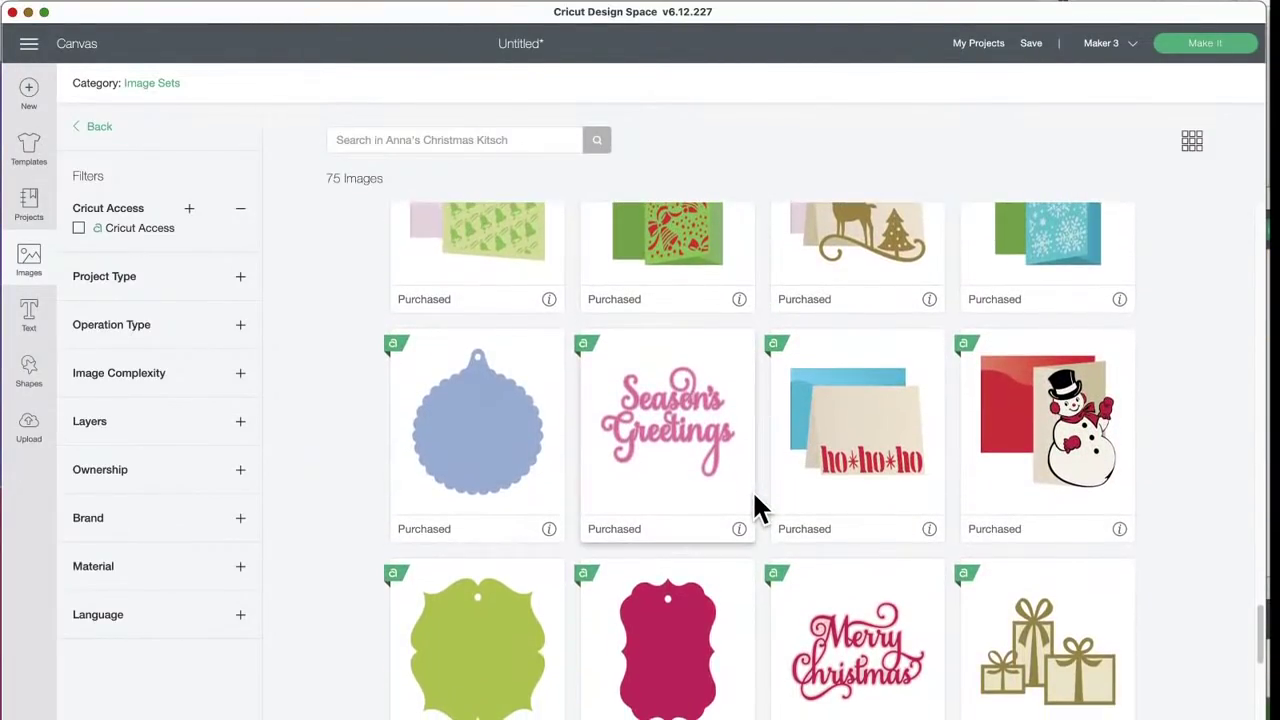
left_click(1082, 455)
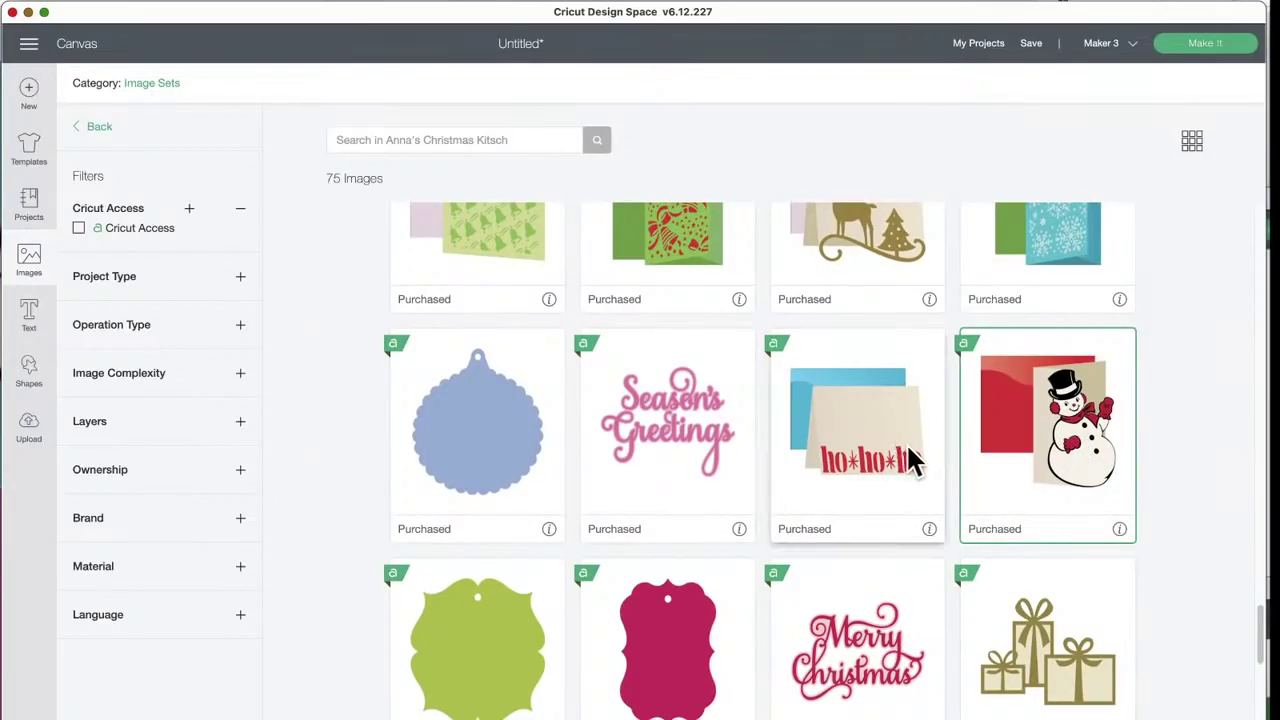
left_click(97, 126)
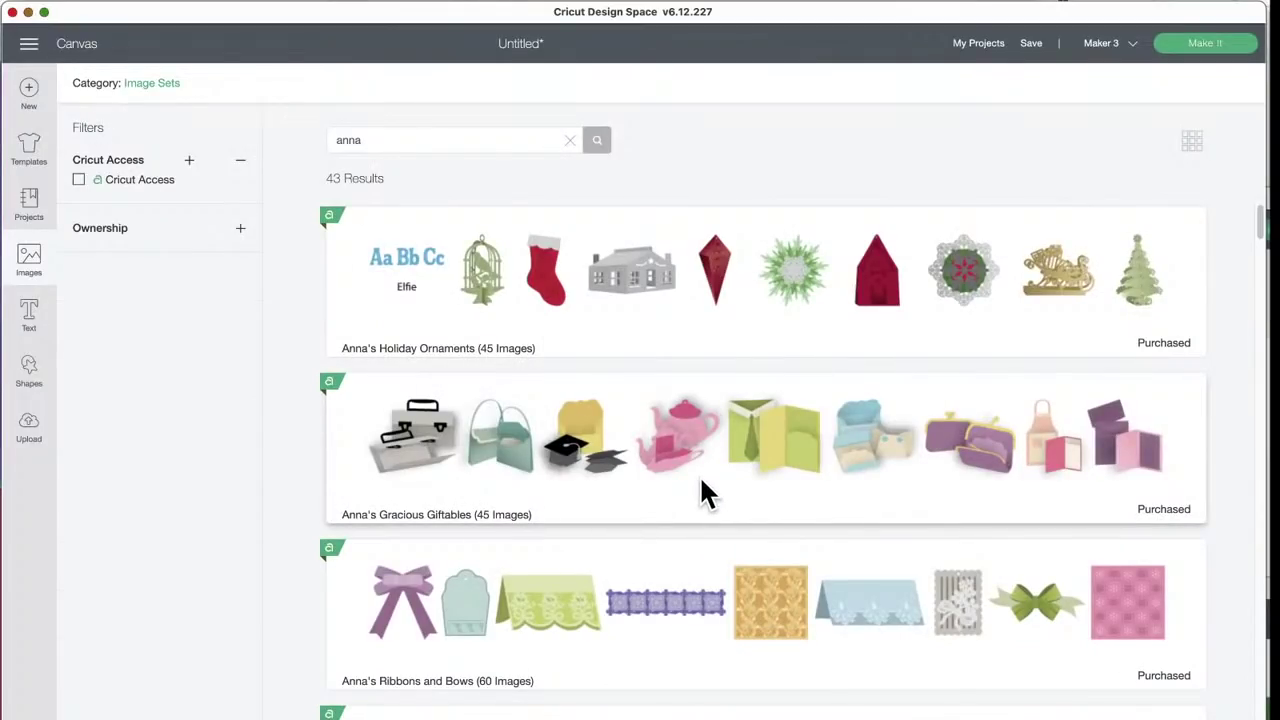
Step: Open Anna's Holiday Ornaments, examine its 3D and layered ornament designs through to the end, and return to the image set results
left_click(716, 283)
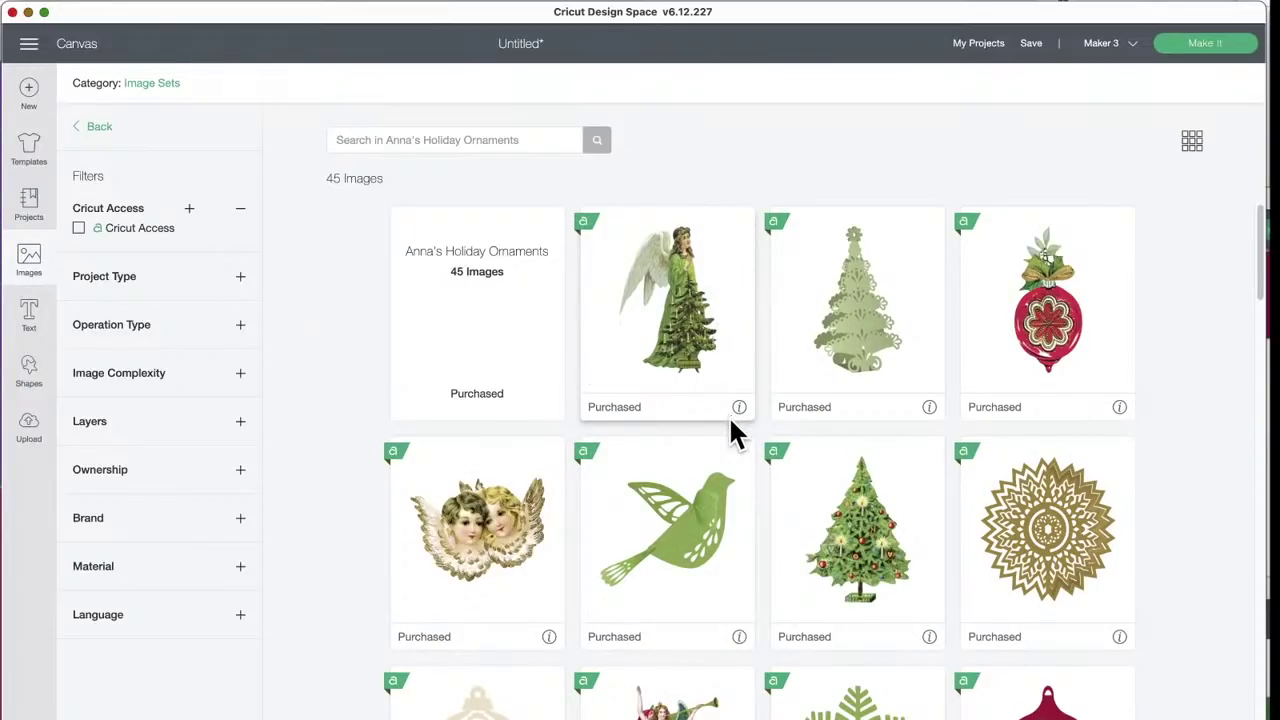
scroll(733, 432, "down", 2)
scroll(733, 432, "down", 6)
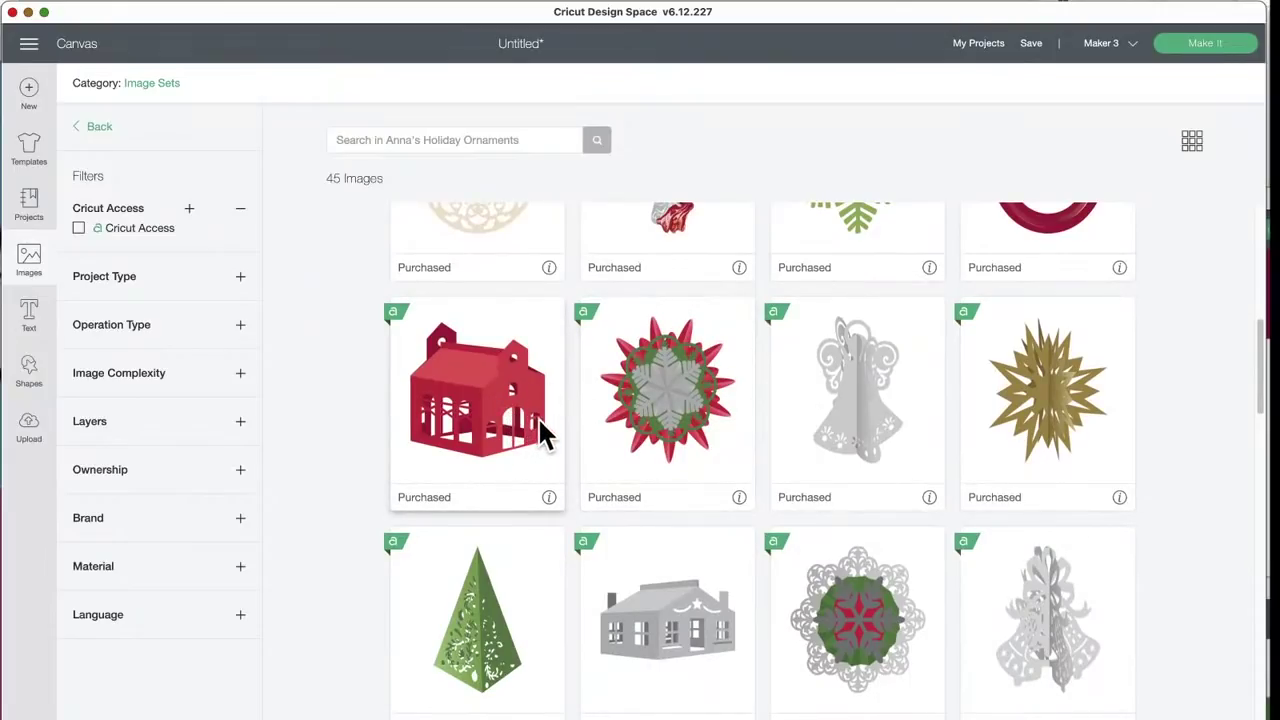
scroll(705, 432, "down", 2)
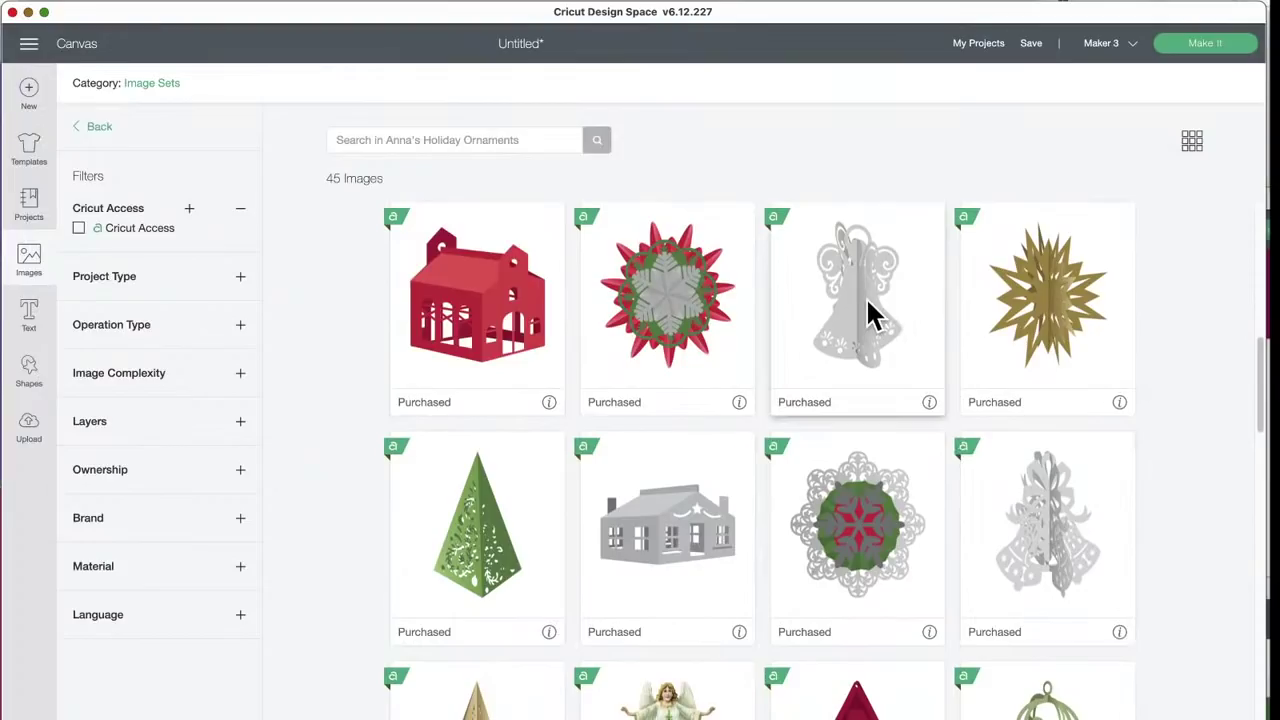
scroll(871, 306, "down", 2)
scroll(871, 314, "down", 7)
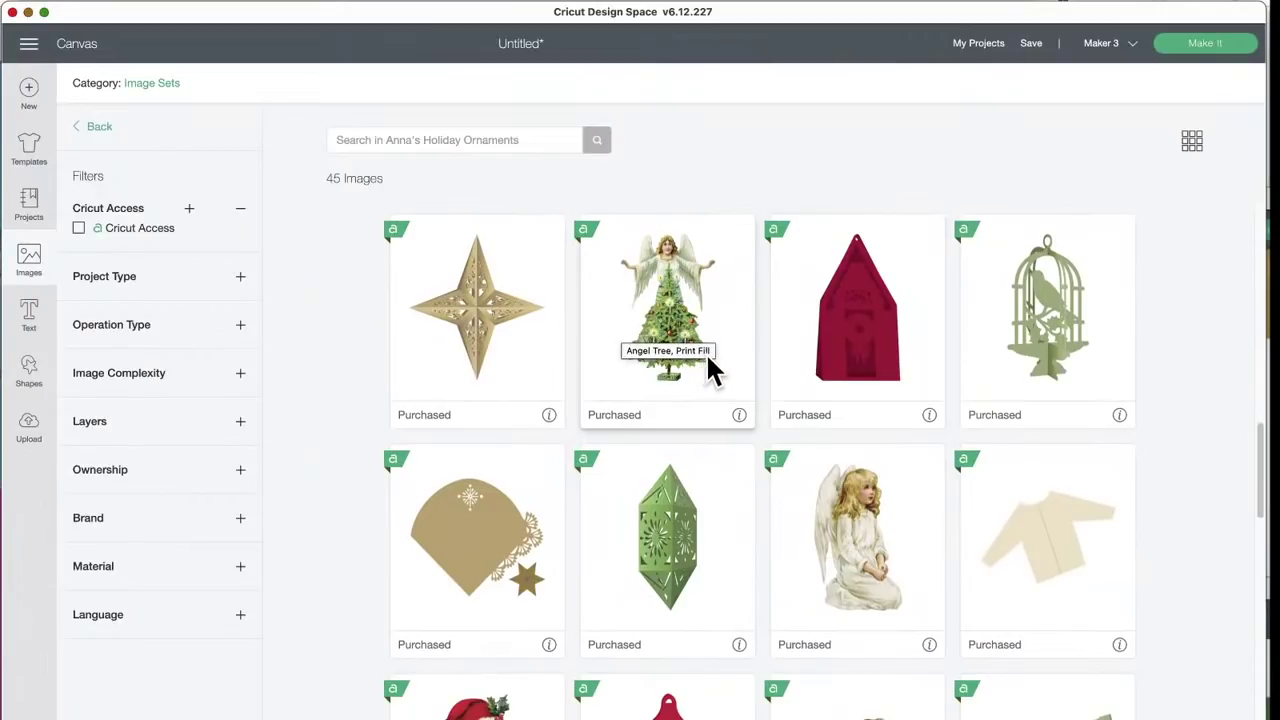
scroll(708, 386, "down", 2)
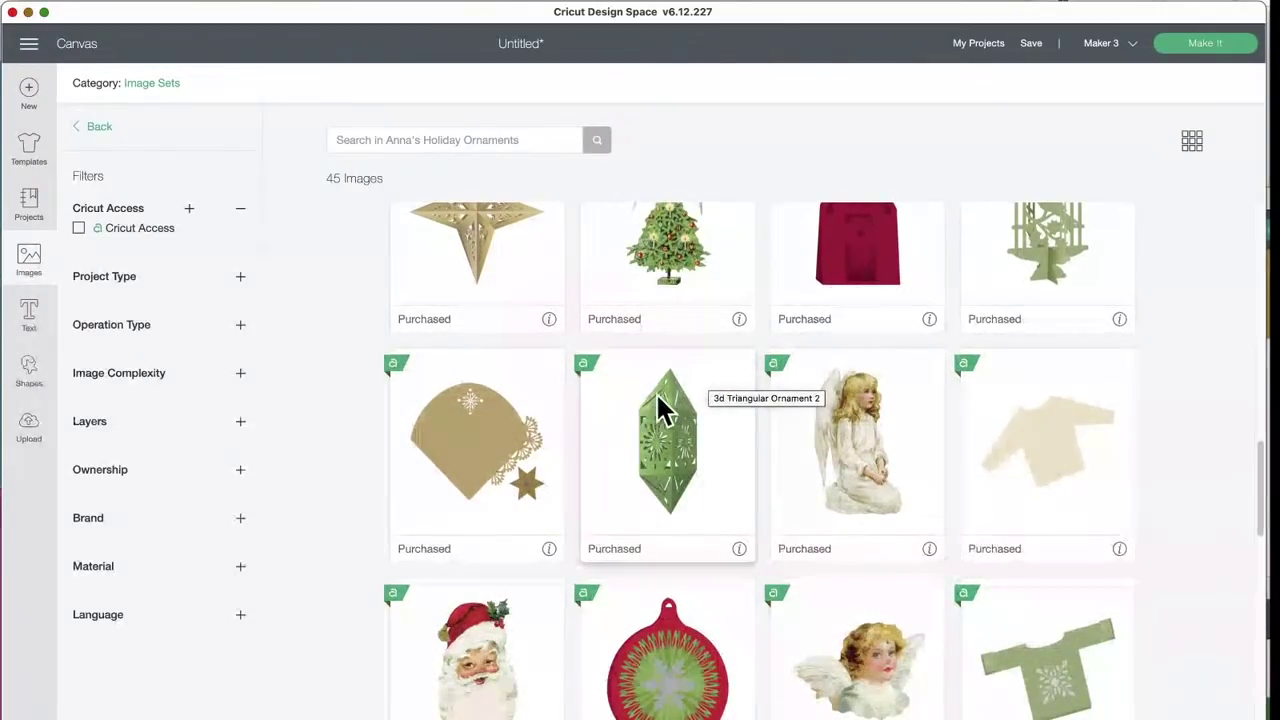
scroll(660, 443, "down", 8)
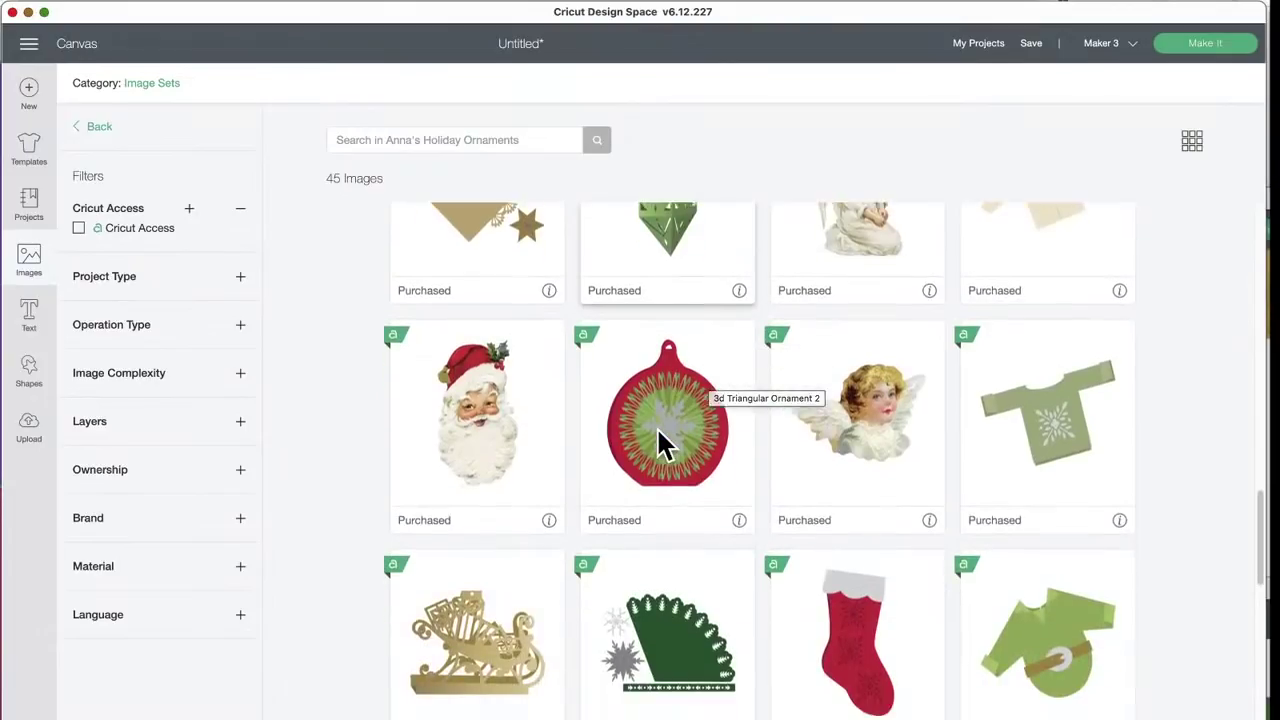
scroll(660, 443, "down", 6)
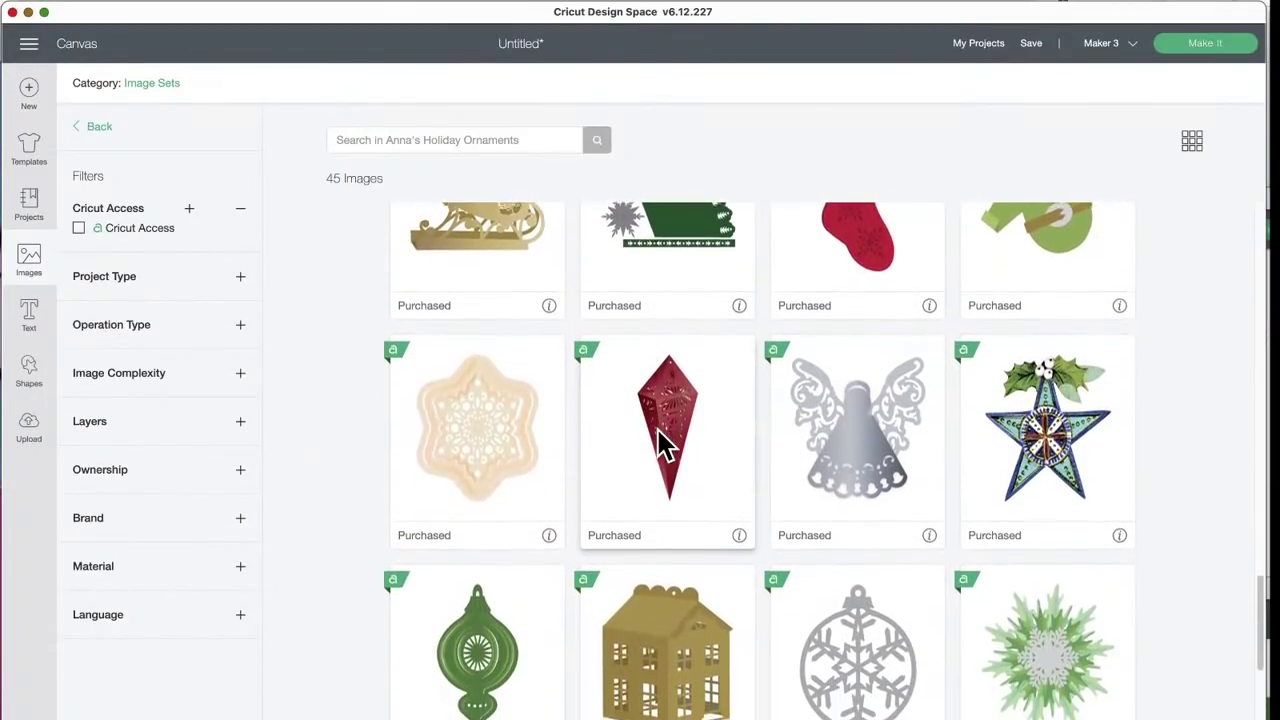
scroll(817, 460, "down", 6)
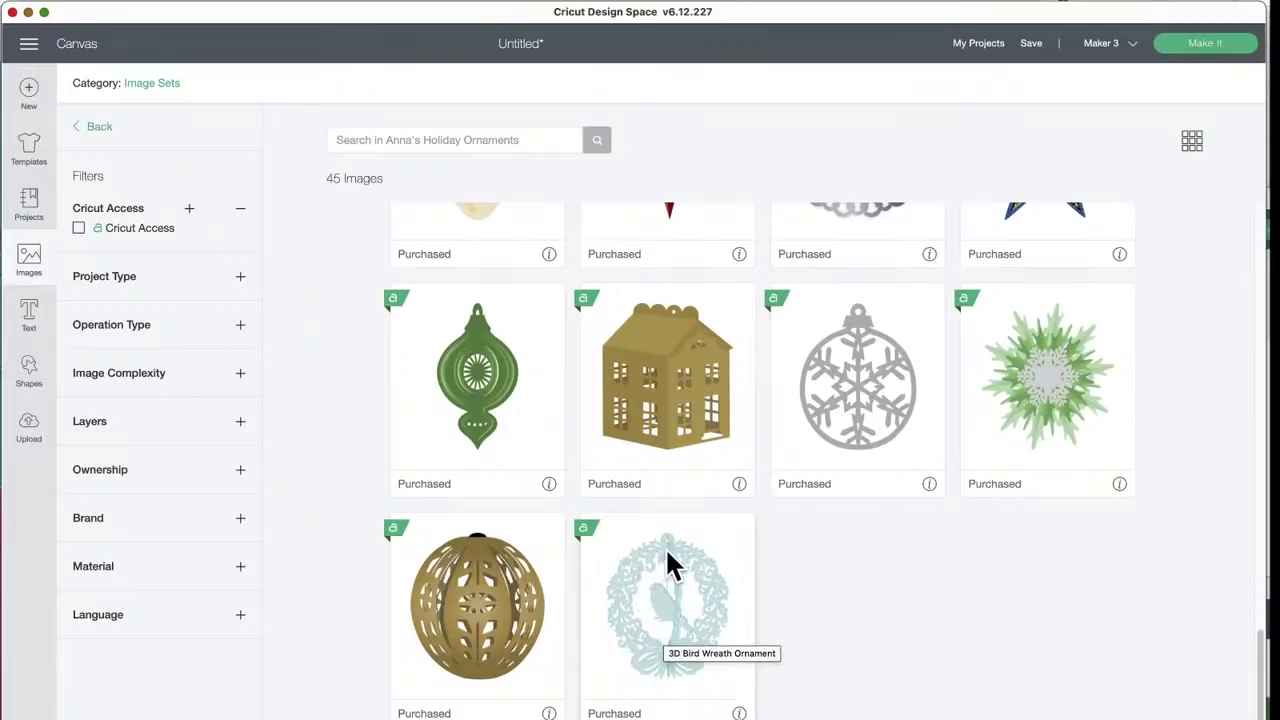
scroll(690, 545, "up", 10)
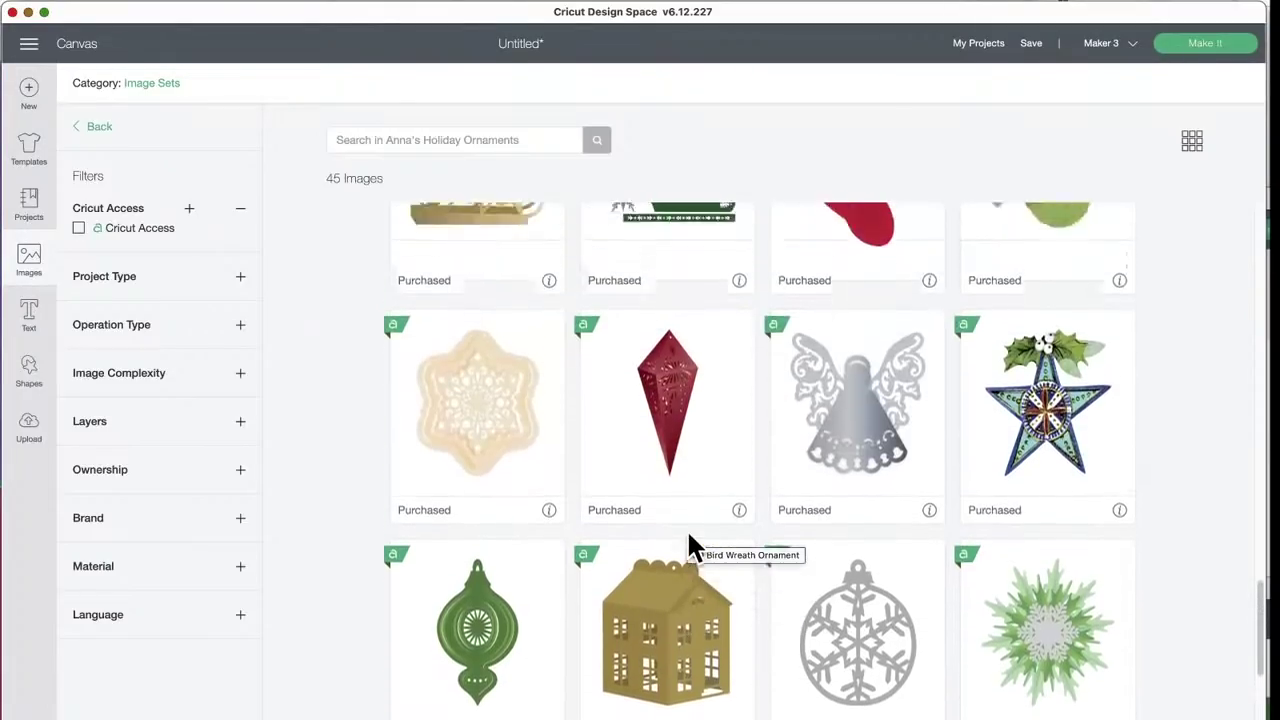
scroll(688, 538, "up", 10)
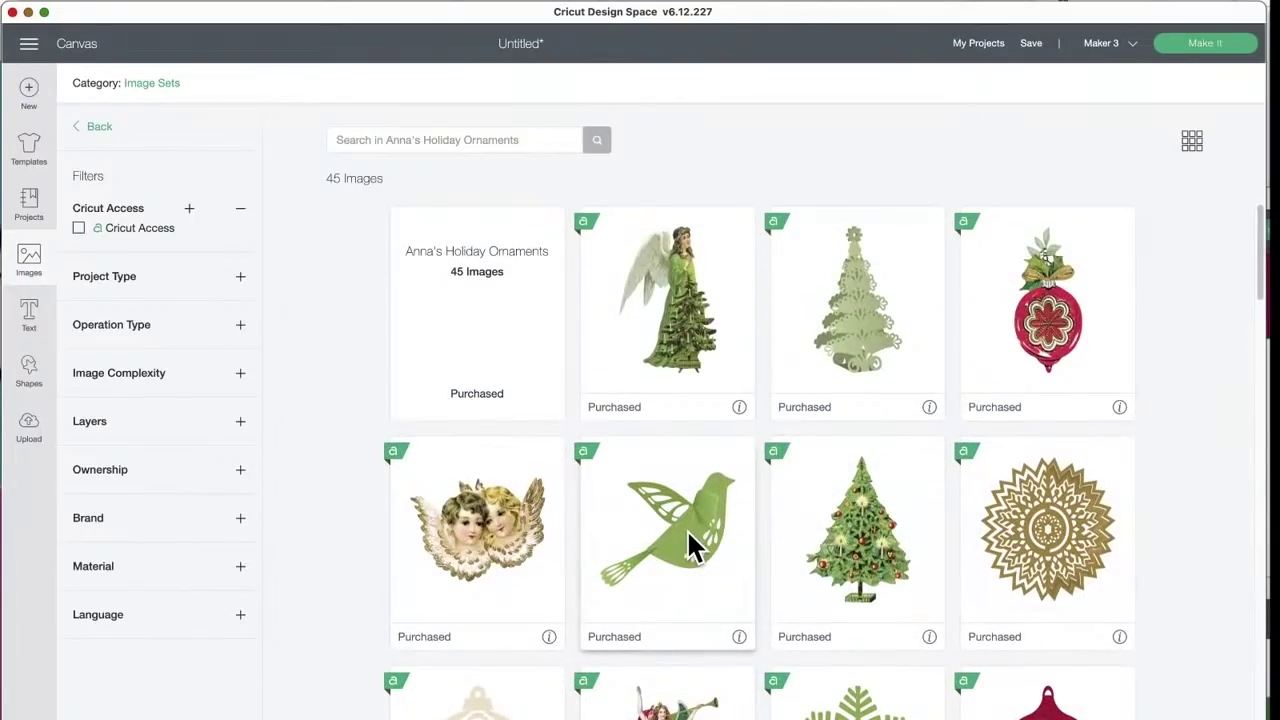
left_click(102, 128)
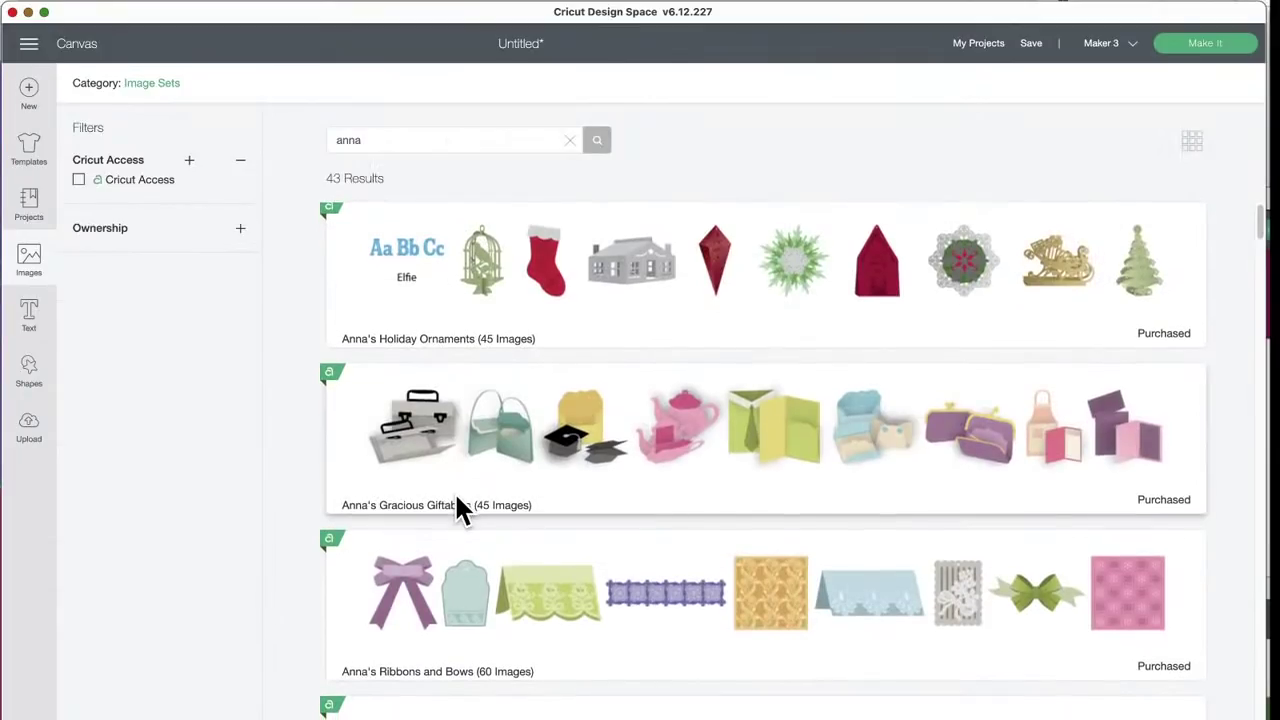
Step: Look through the "anna" image sets from Anna's Ribbons and Bows down to Anna's Pop-up Cards for more card collections
scroll(457, 497, "down", 5)
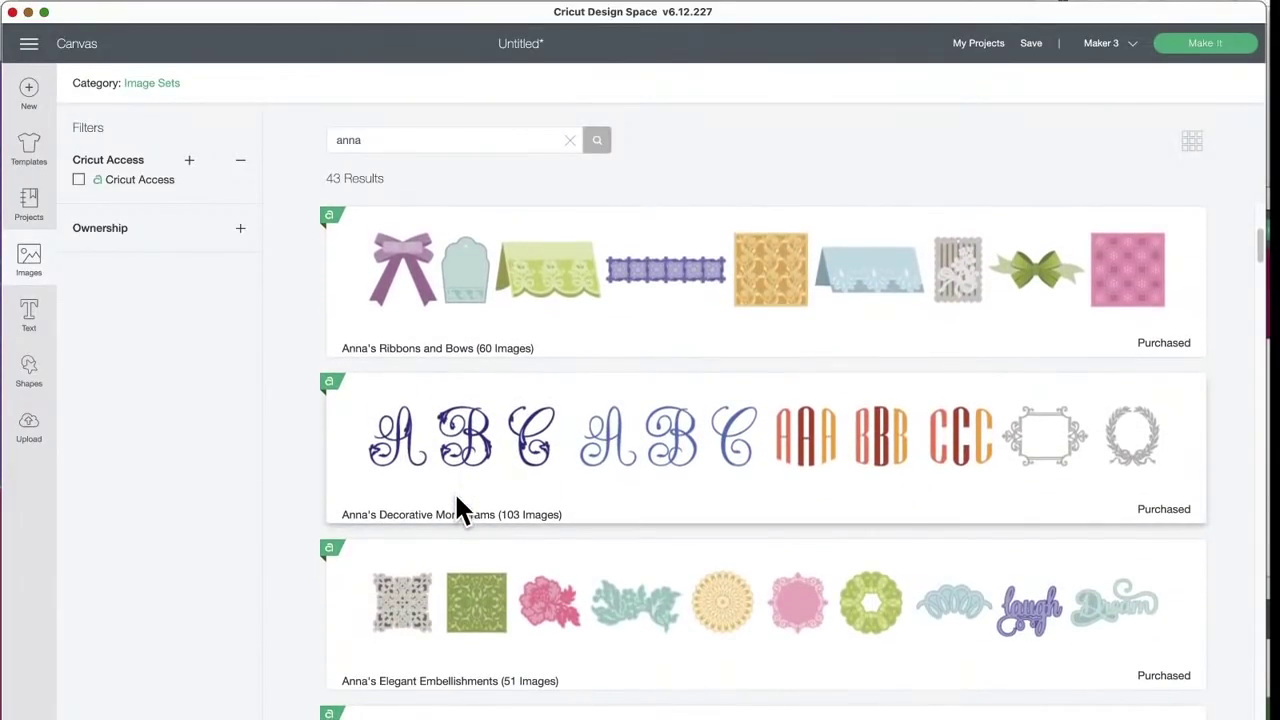
scroll(457, 499, "down", 3)
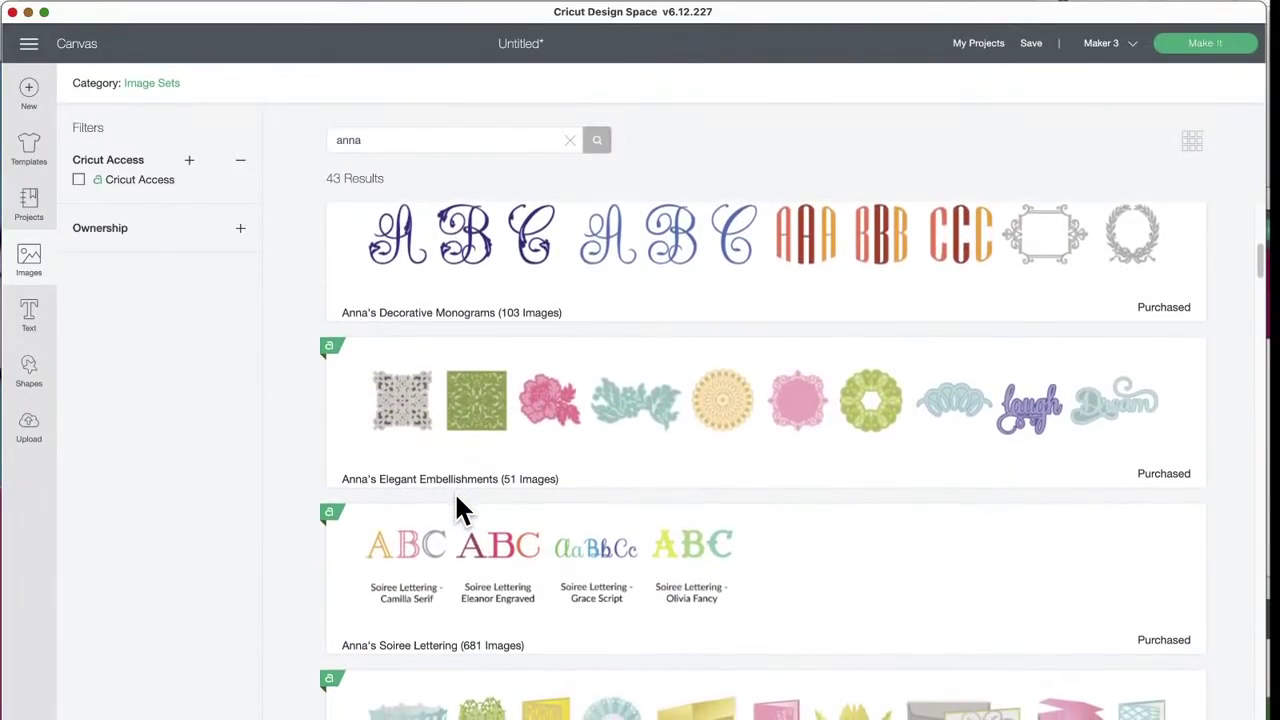
scroll(457, 497, "down", 1)
scroll(454, 491, "down", 6)
scroll(454, 491, "down", 1)
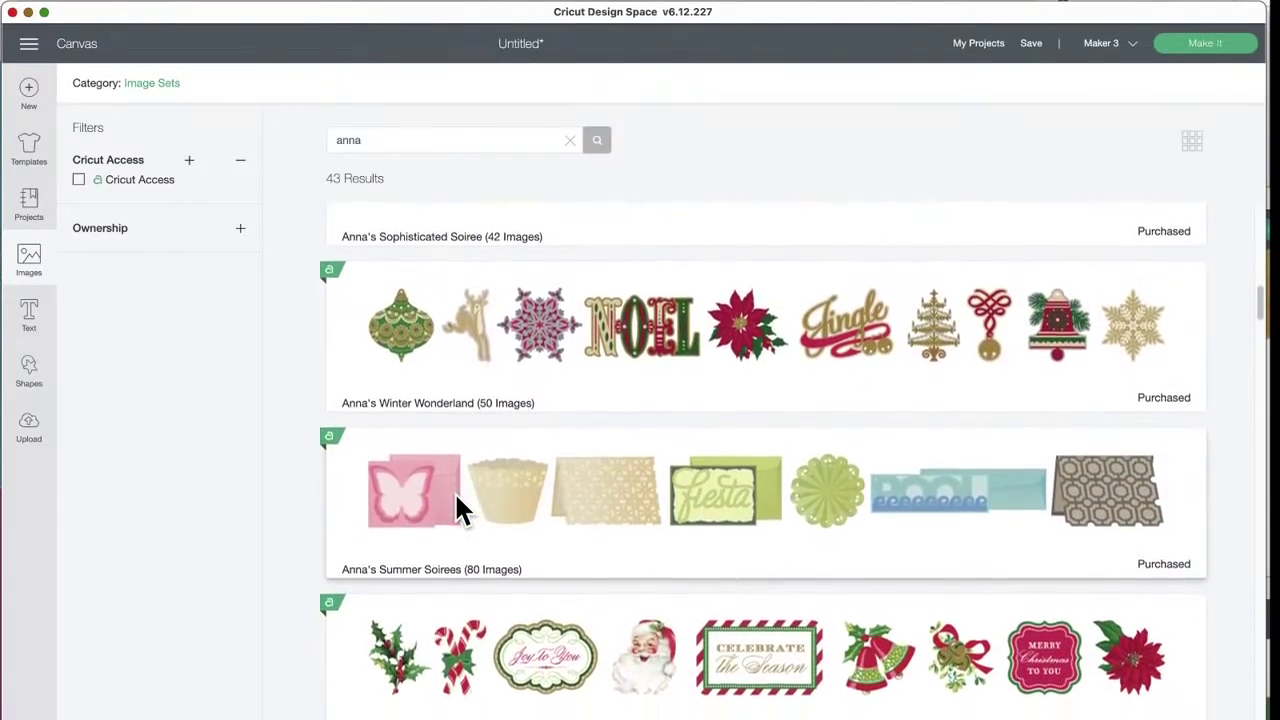
scroll(522, 478, "down", 7)
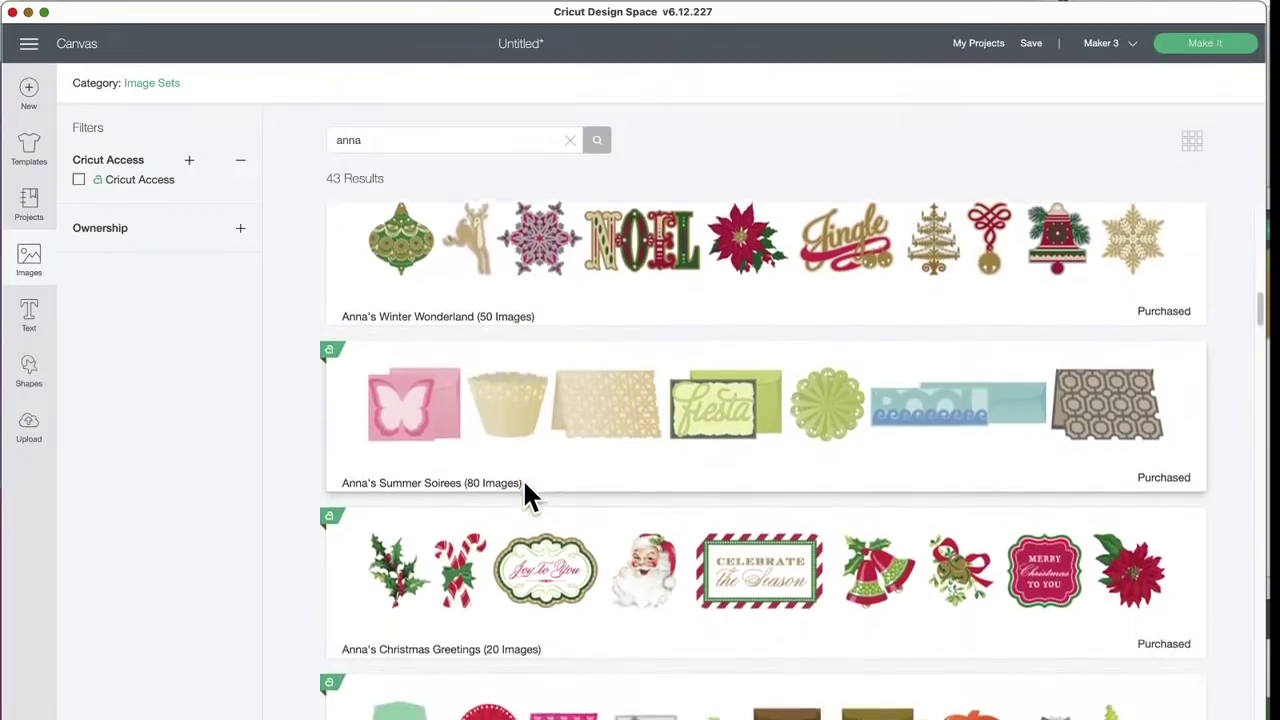
scroll(522, 478, "down", 5)
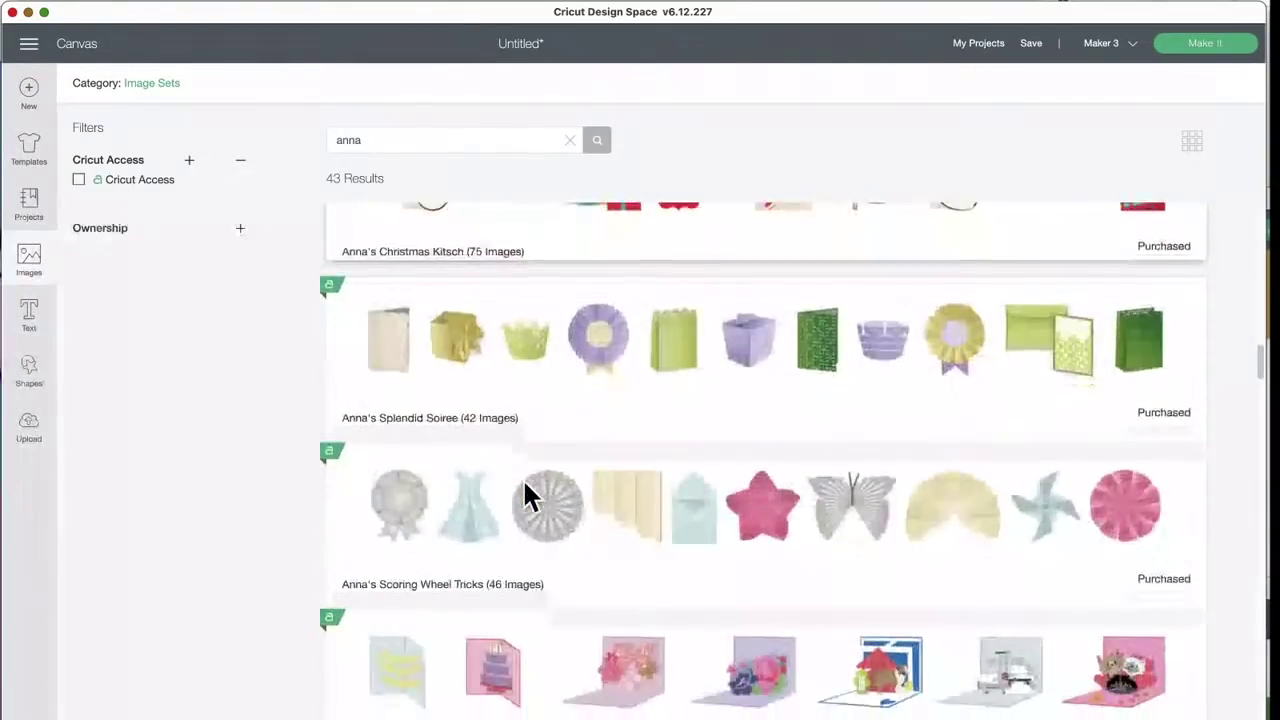
scroll(522, 478, "up", 1)
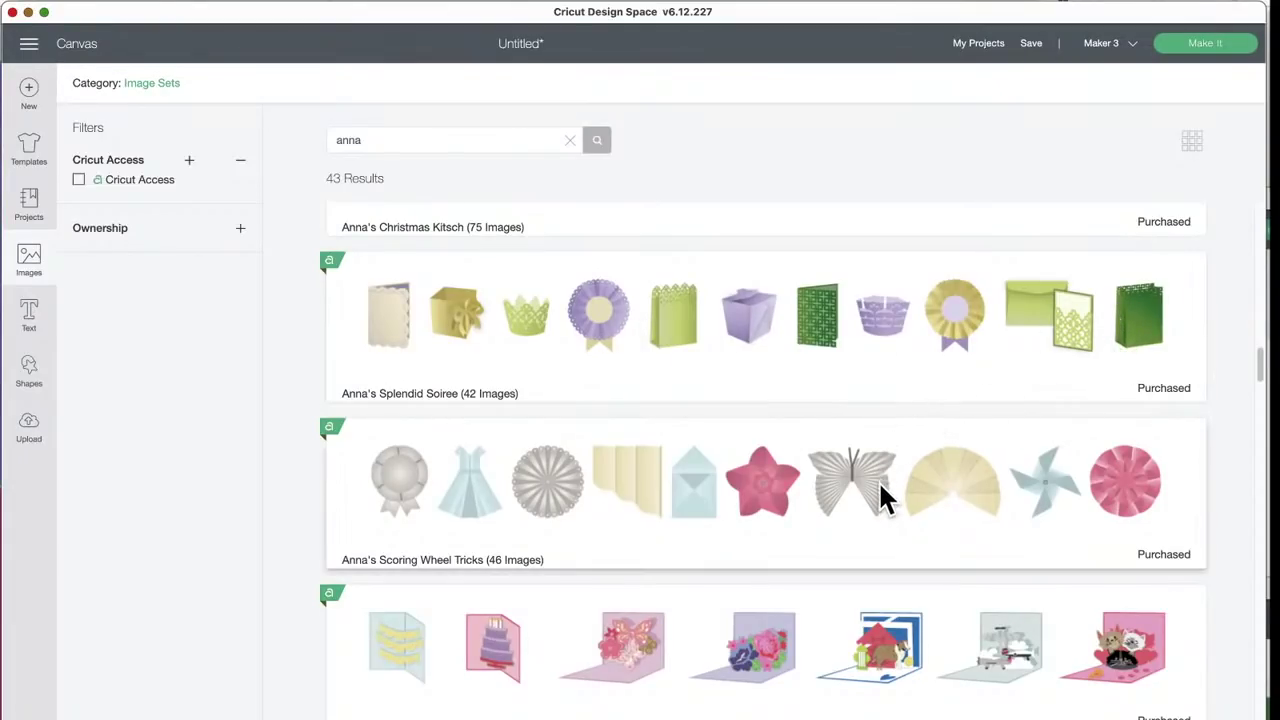
scroll(881, 487, "down", 4)
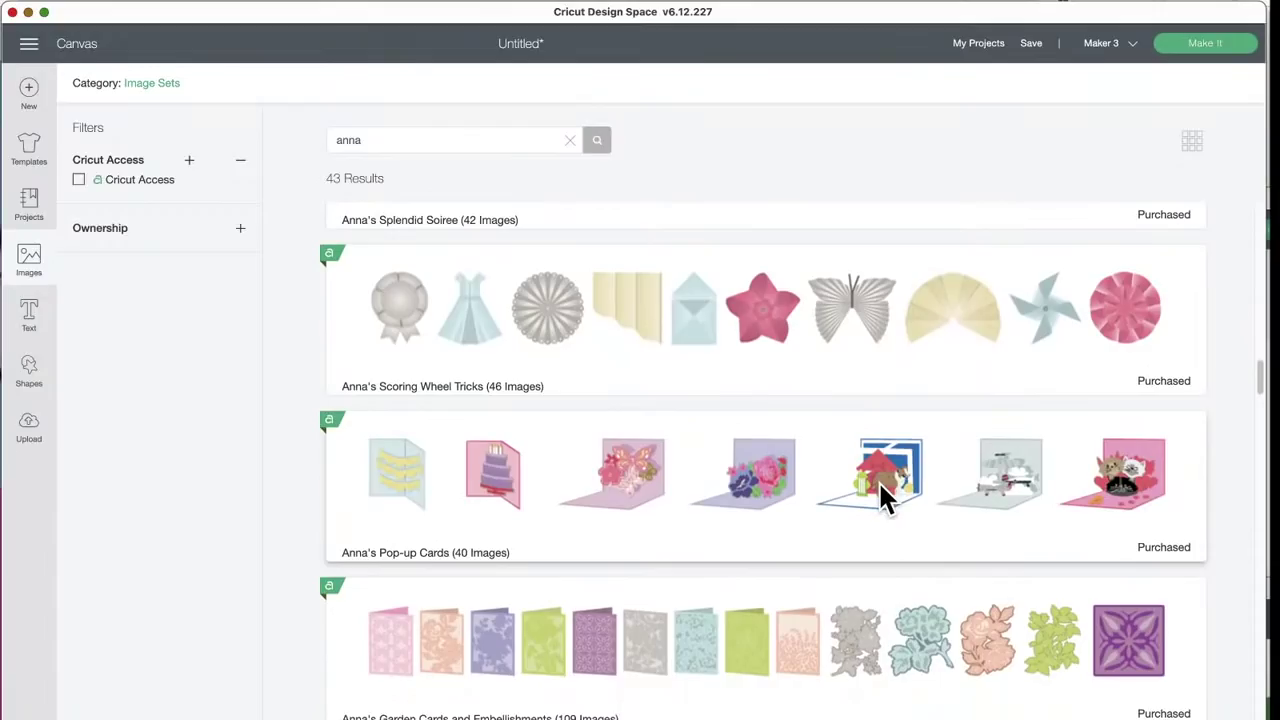
Step: Open Anna's Pop-up Cards, examine its pop-up card designs and decorative images, and return to the image set results
left_click(880, 448)
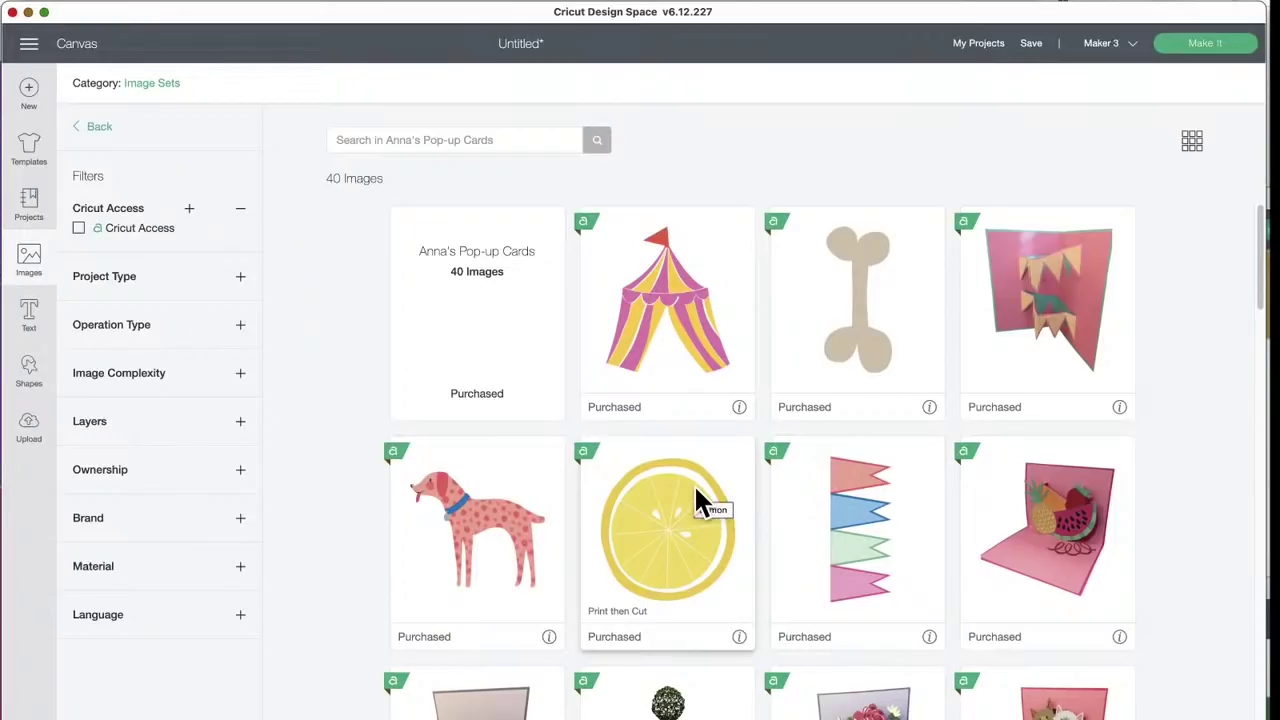
scroll(694, 484, "down", 2)
scroll(694, 484, "up", 1)
scroll(696, 488, "down", 5)
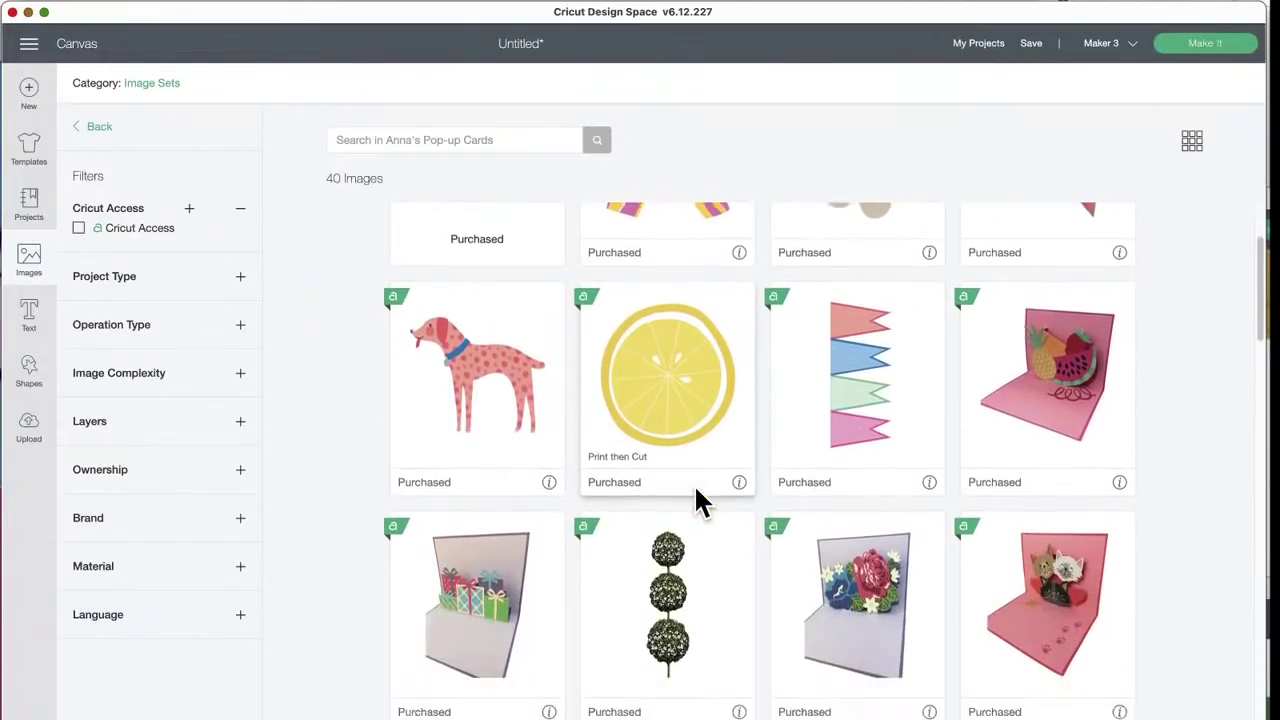
scroll(697, 490, "down", 6)
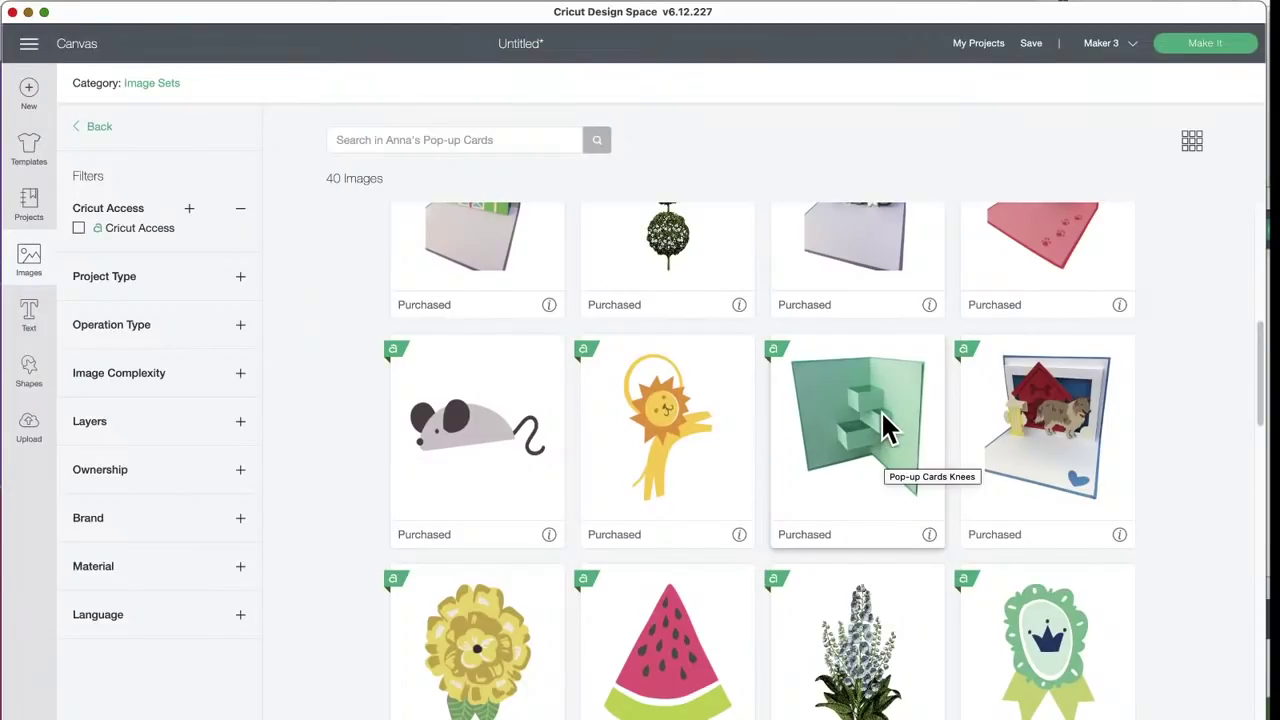
scroll(886, 425, "up", 3)
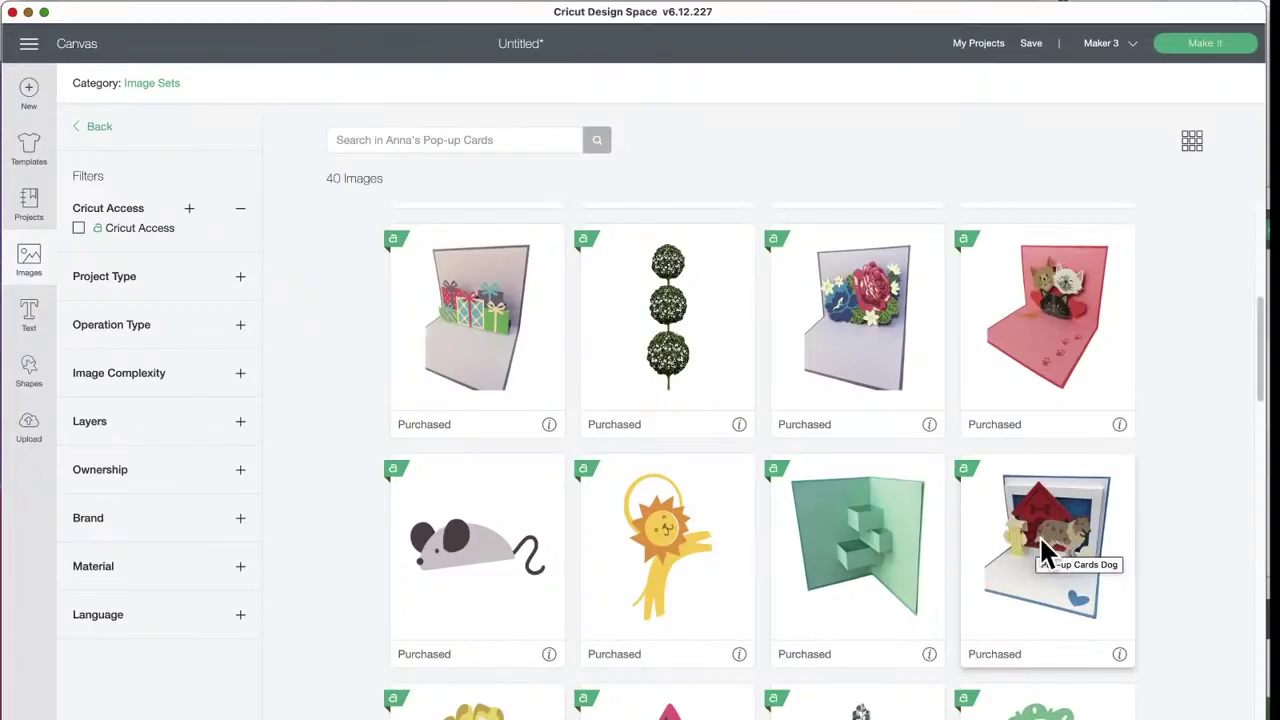
scroll(855, 580, "down", 10)
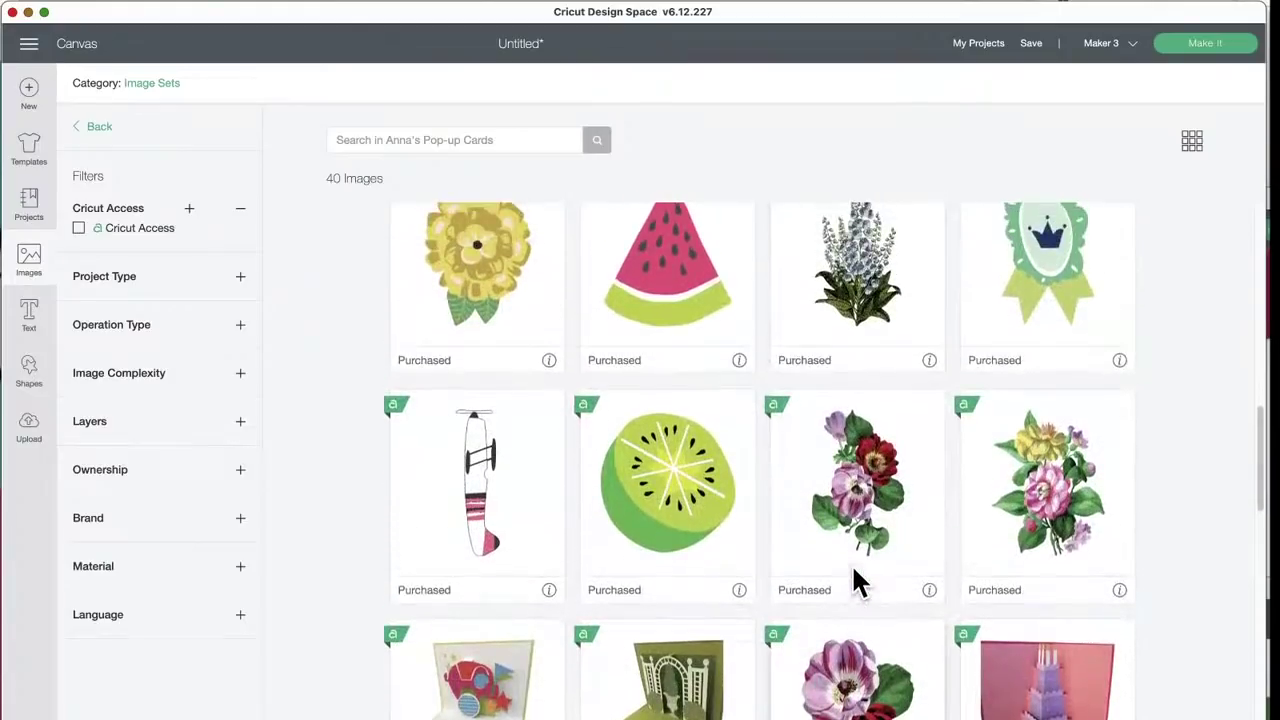
scroll(855, 580, "down", 2)
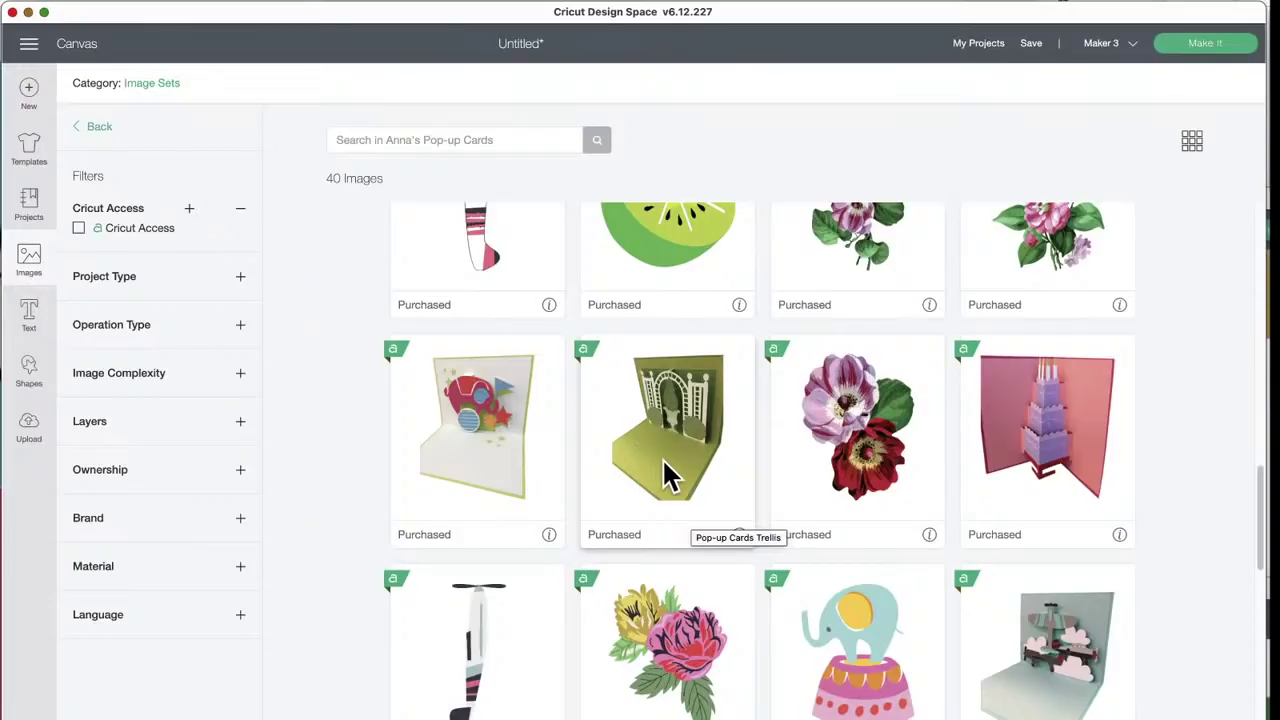
scroll(664, 462, "down", 3)
scroll(664, 462, "down", 5)
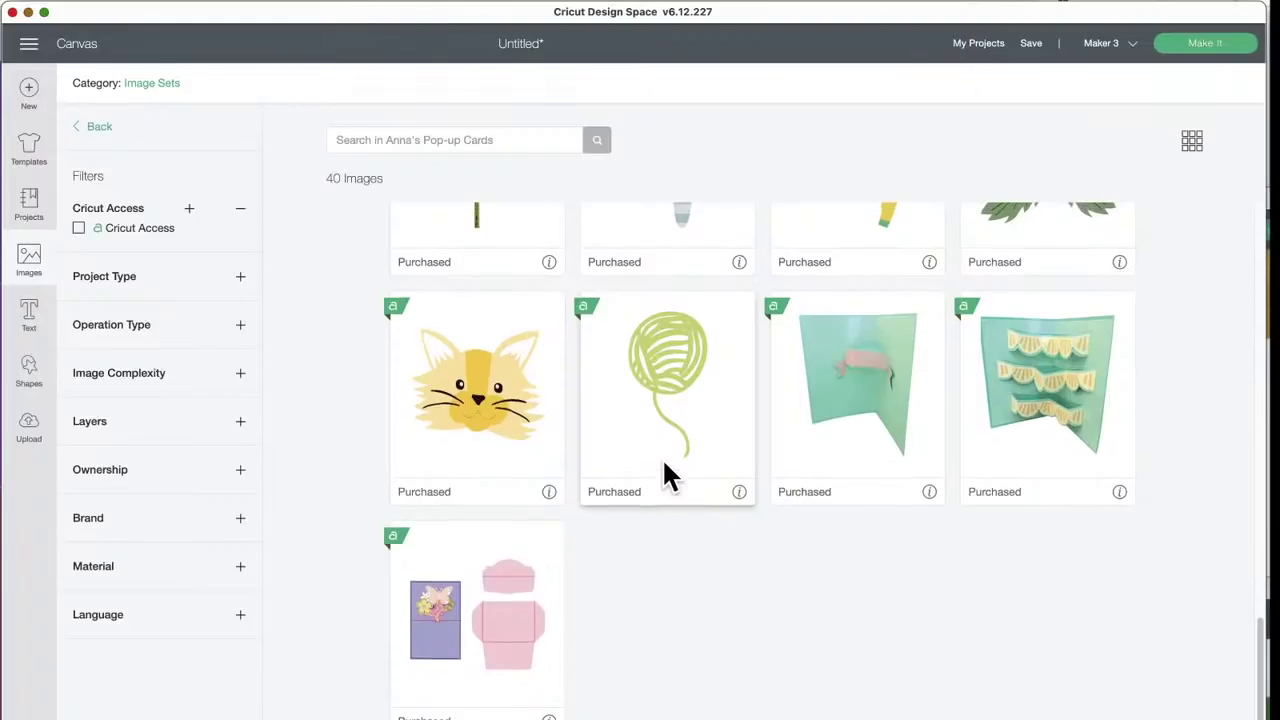
scroll(662, 457, "up", 7)
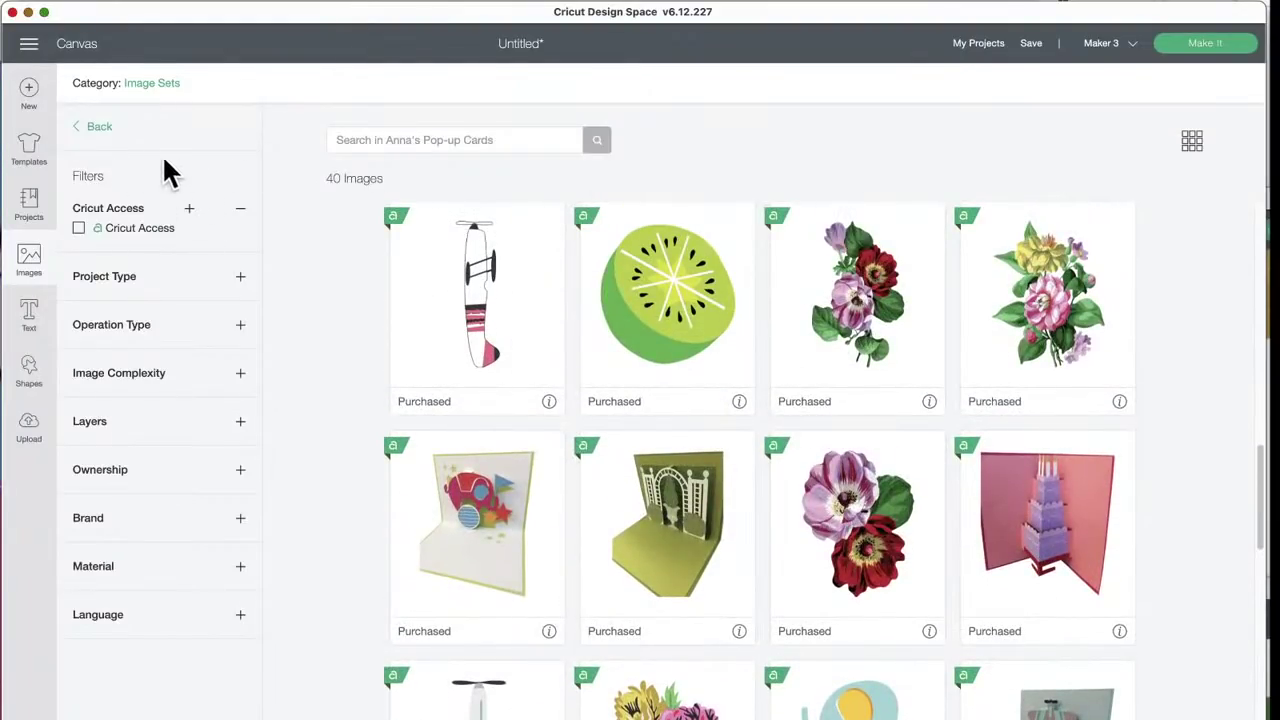
left_click(97, 127)
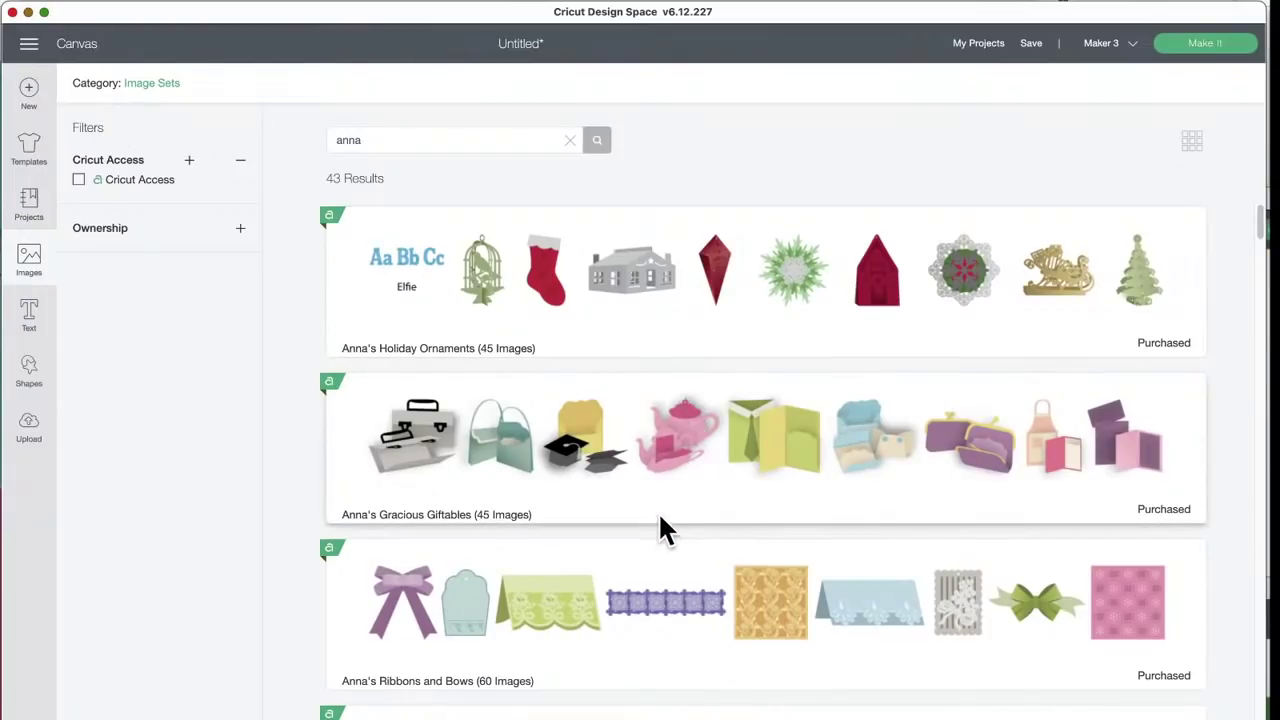
Step: Open the Anna's Ribbons and Bows image set and check the details of the light blue scalloped bag topper
scroll(660, 528, "down", 3)
scroll(660, 518, "down", 3)
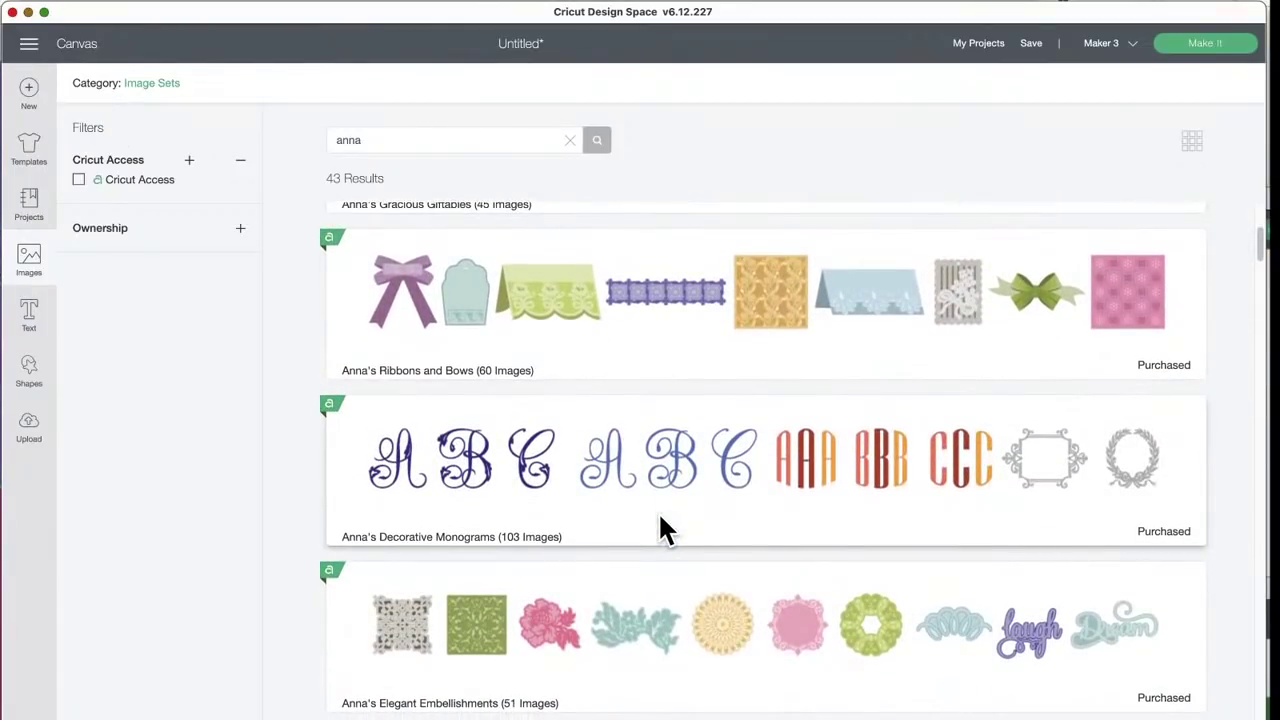
scroll(660, 520, "up", 1)
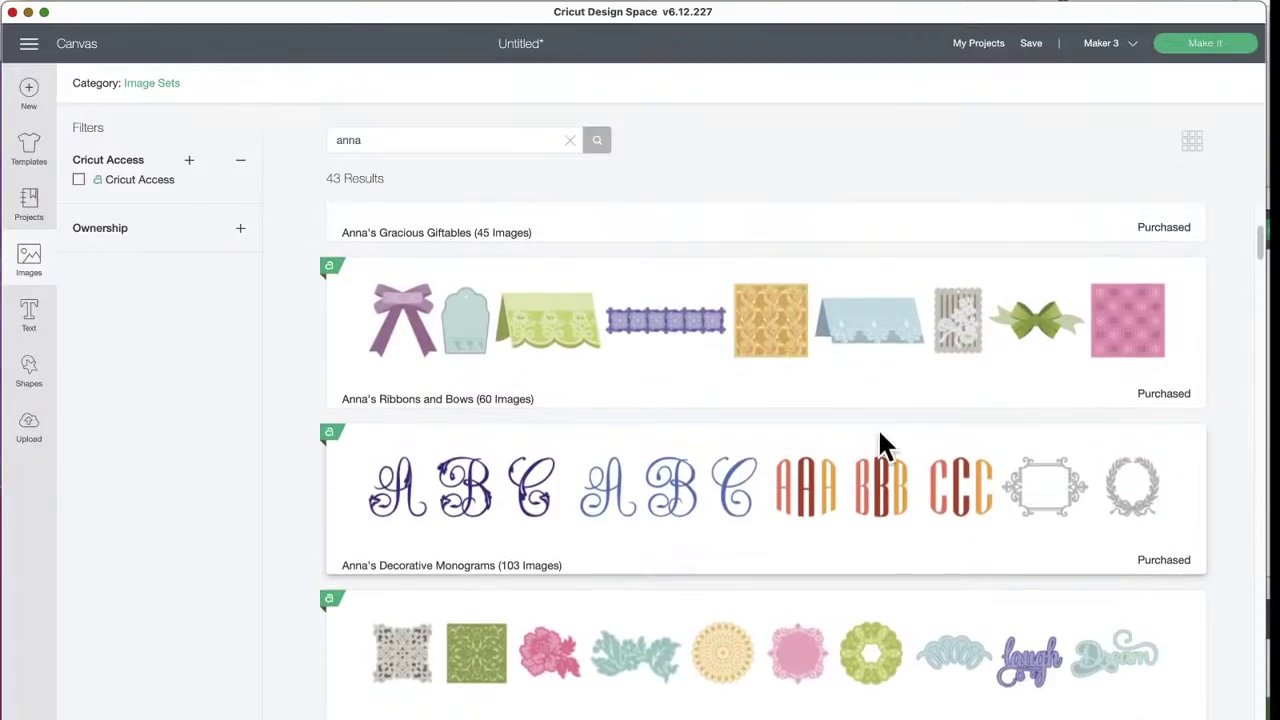
left_click(840, 340)
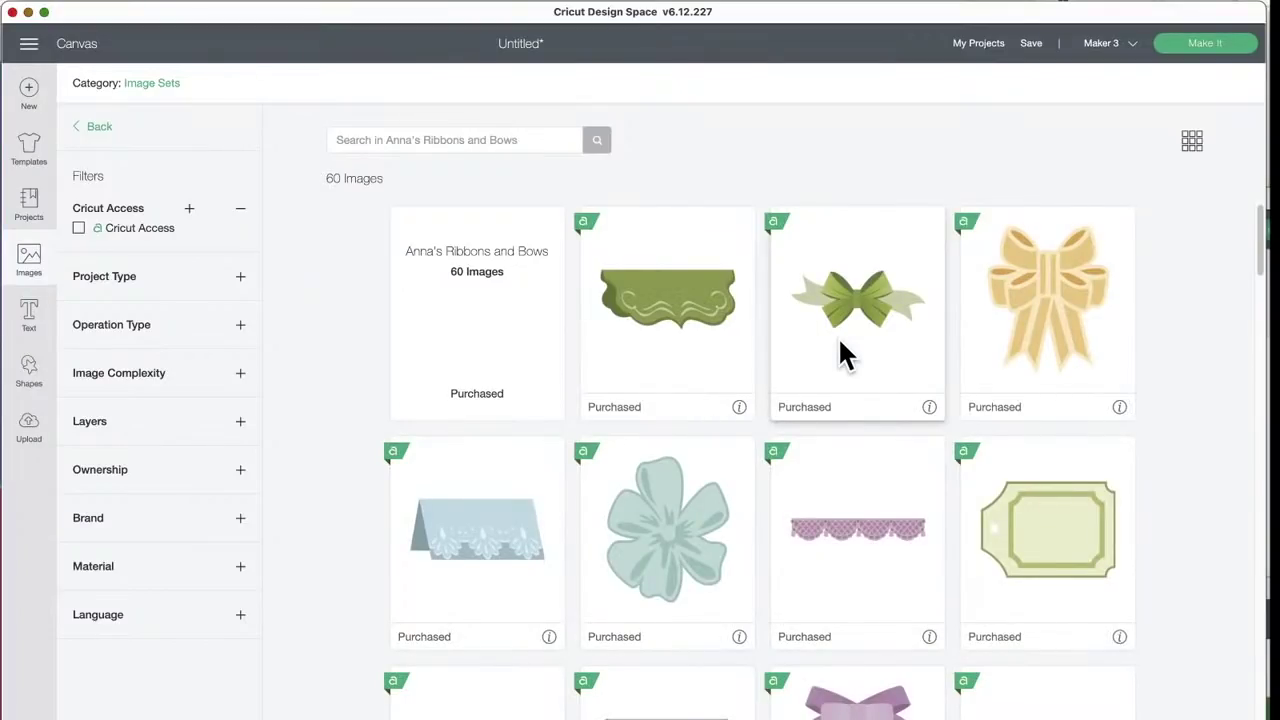
scroll(795, 539, "down", 2)
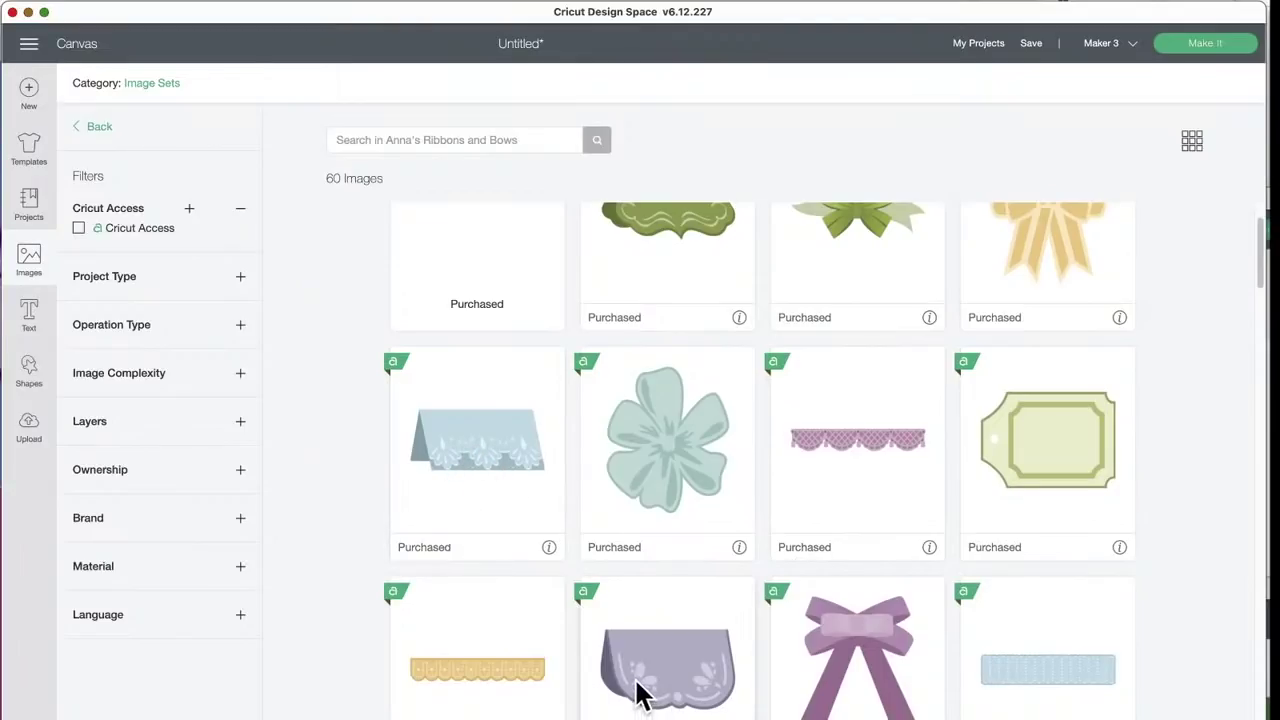
left_click(549, 548)
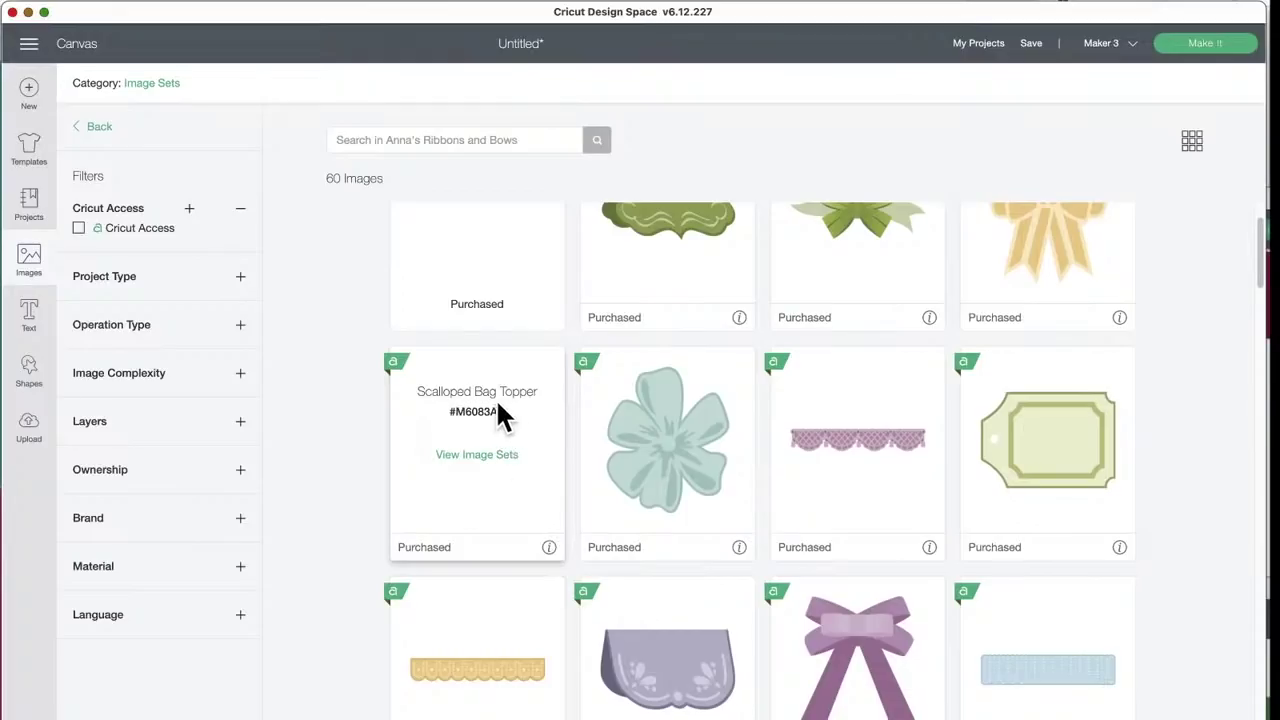
left_click(549, 548)
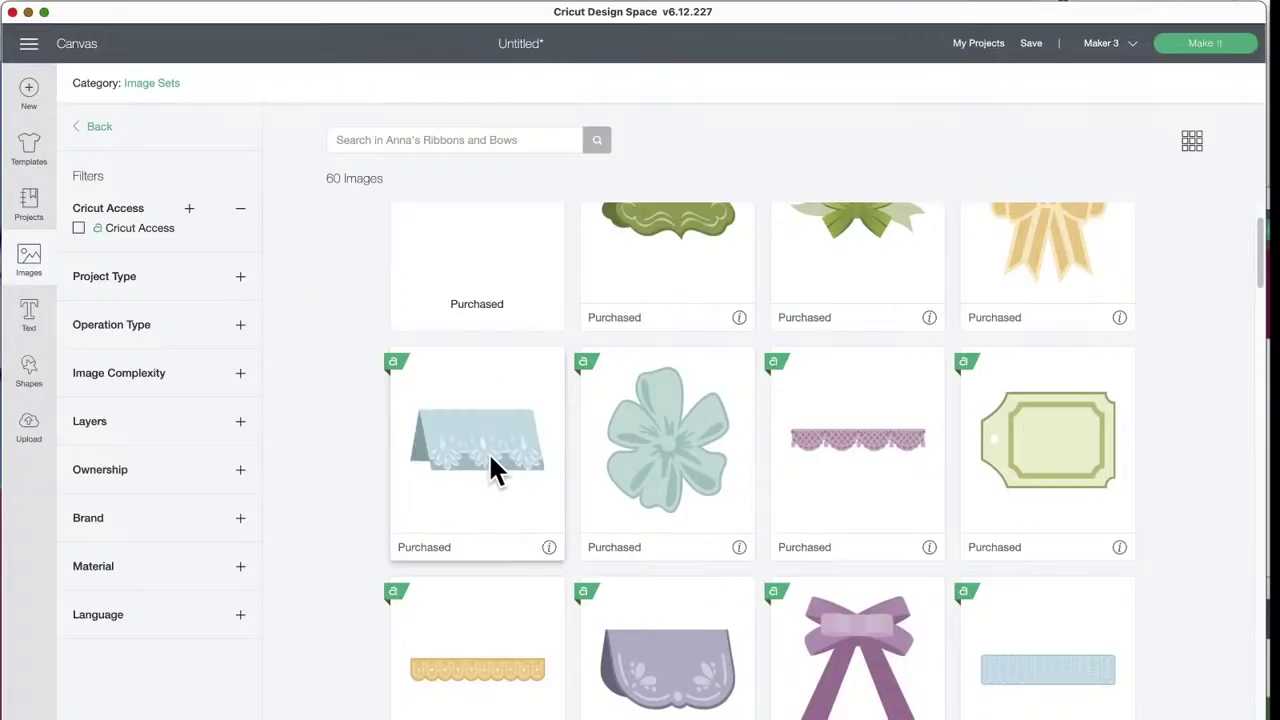
Step: Examine the bows, tags and borders in the set and check the details of the light green rose bow bag topper
scroll(490, 468, "up", 2)
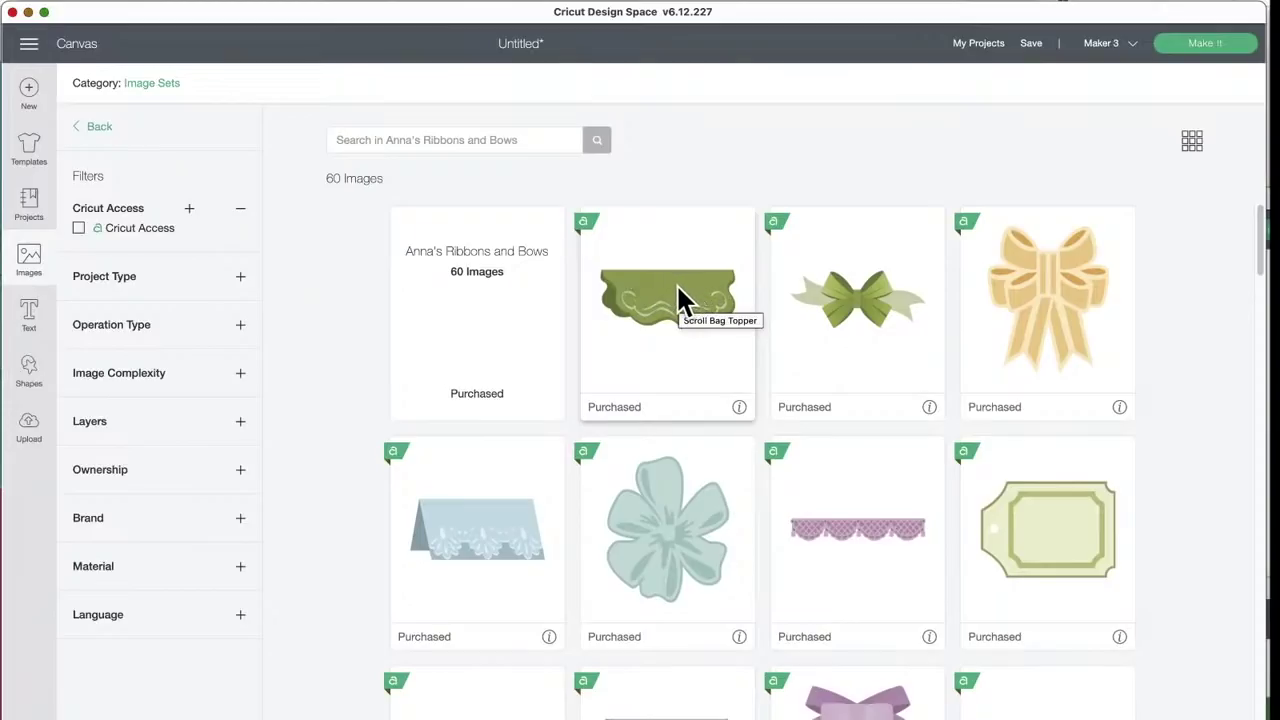
scroll(637, 306, "down", 5)
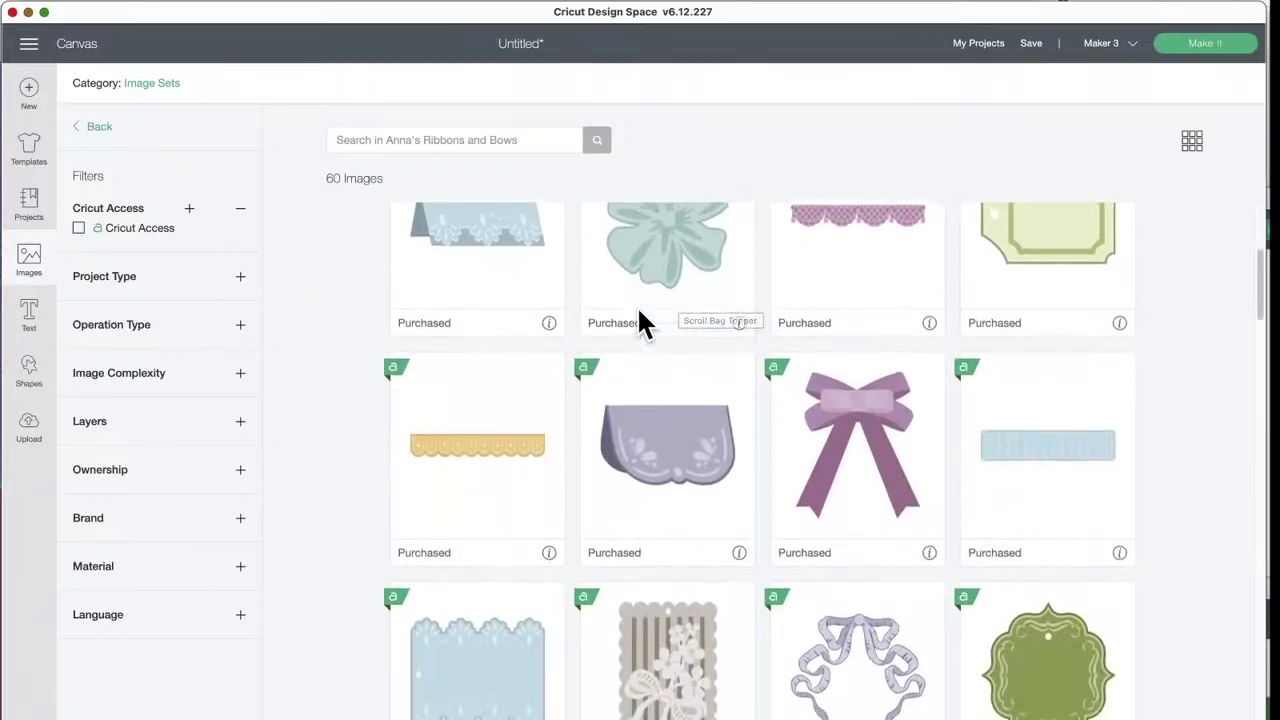
scroll(637, 306, "down", 2)
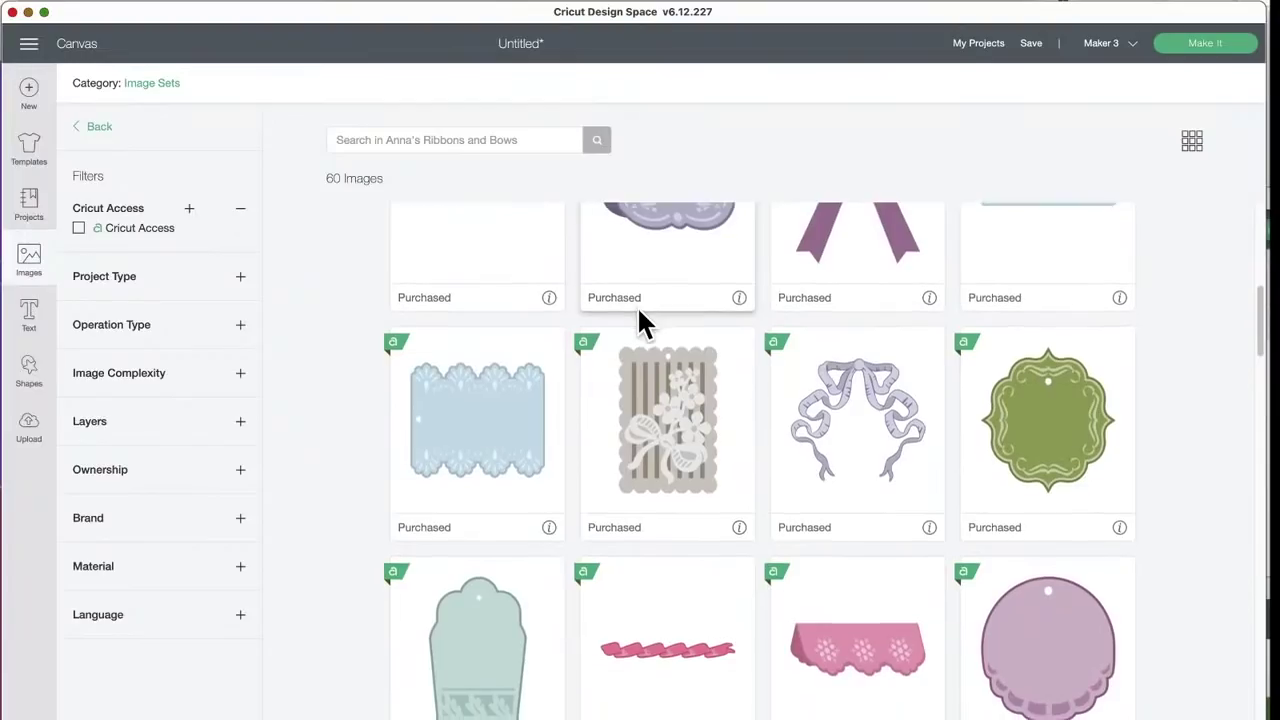
scroll(637, 306, "down", 2)
scroll(640, 312, "down", 7)
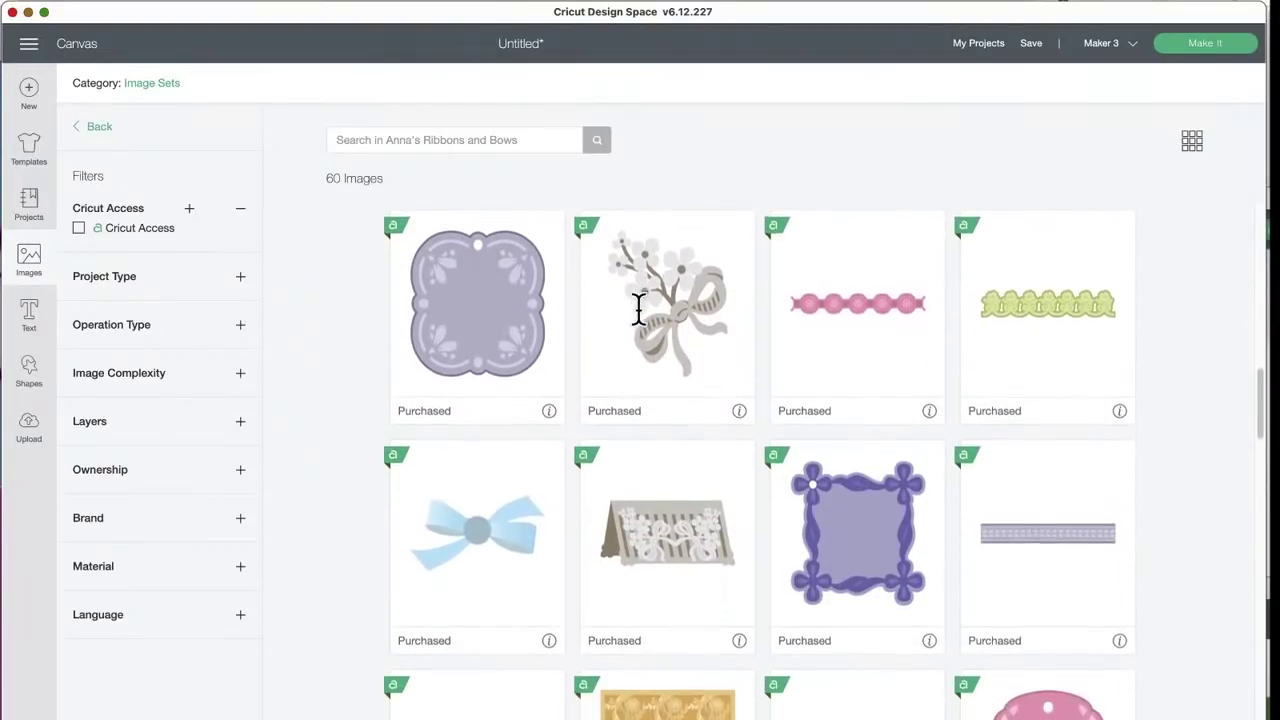
scroll(637, 305, "down", 3)
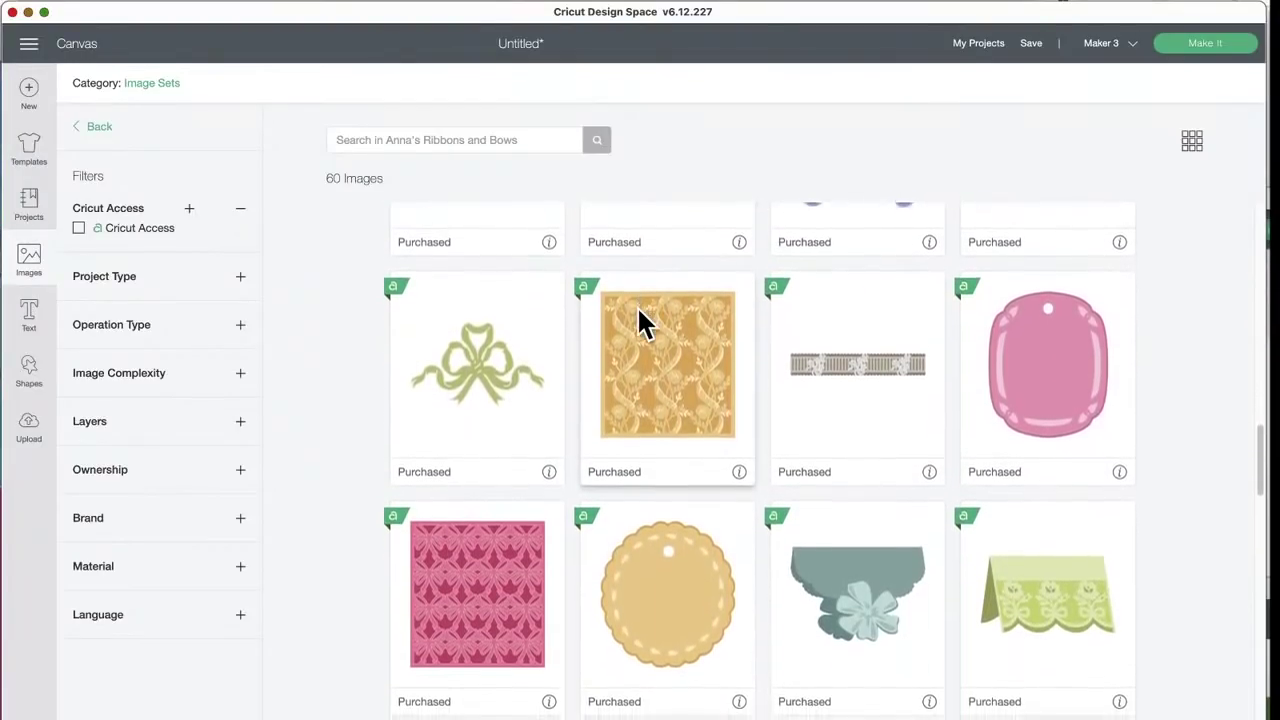
scroll(637, 315, "down", 2)
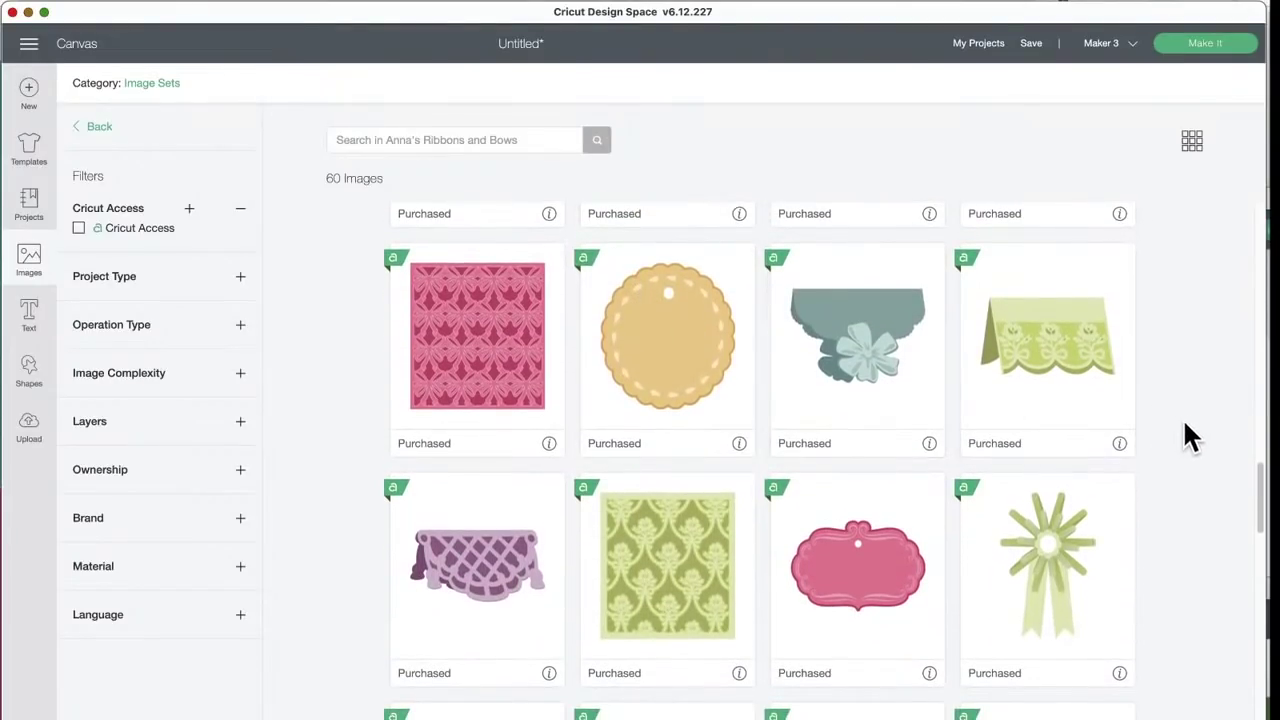
left_click(1120, 445)
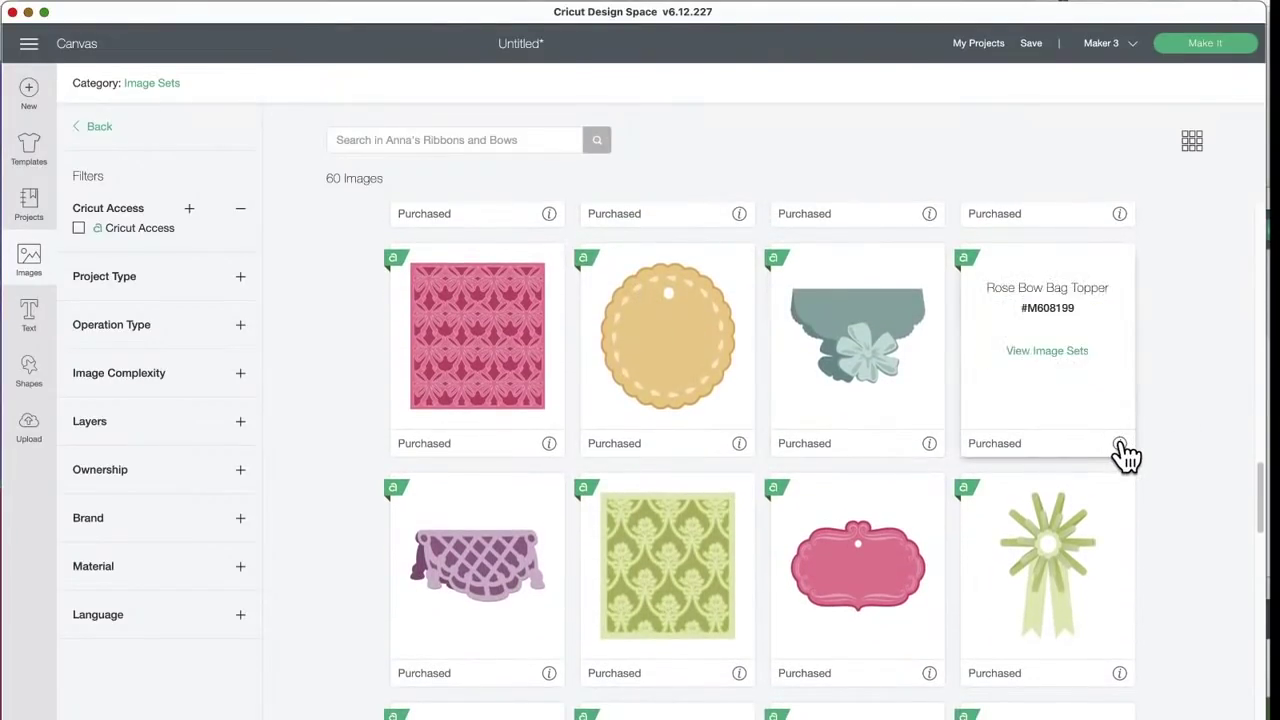
left_click(1120, 445)
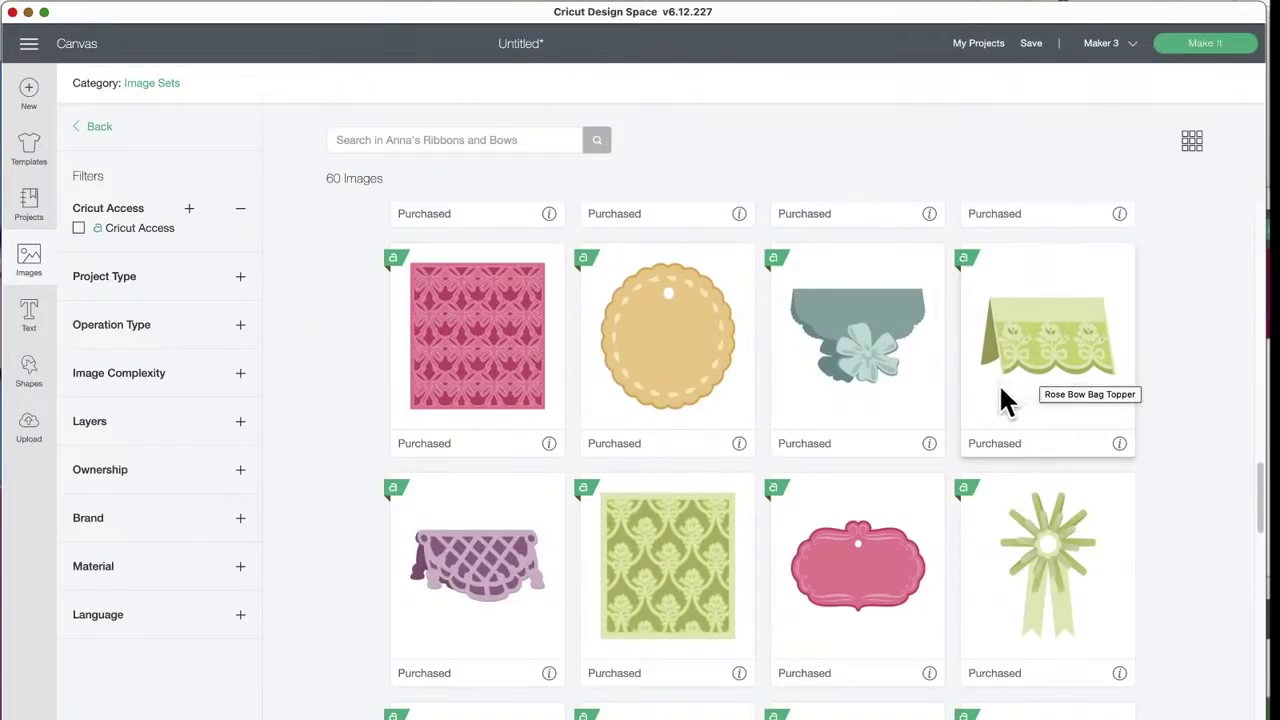
Step: Examine the remaining ribbon borders, patterned backgrounds, bag toppers and bows through to the end of the set
scroll(739, 513, "down", 1)
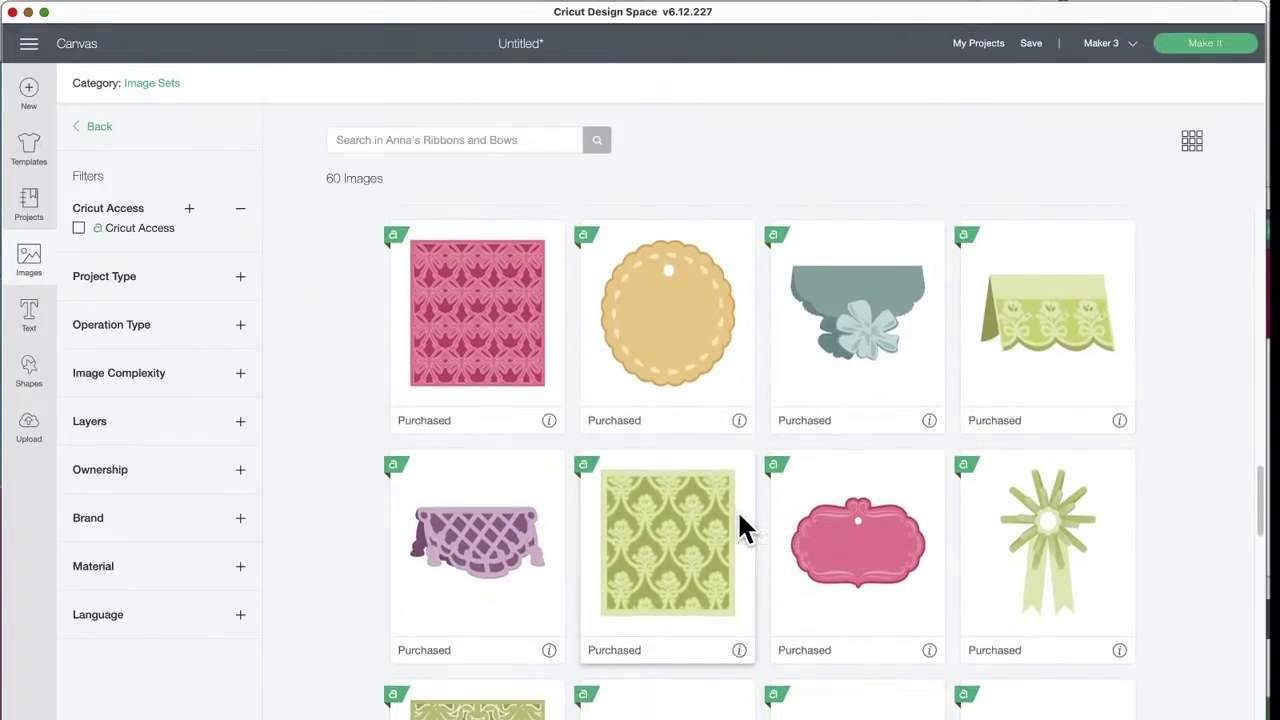
scroll(740, 518, "down", 5)
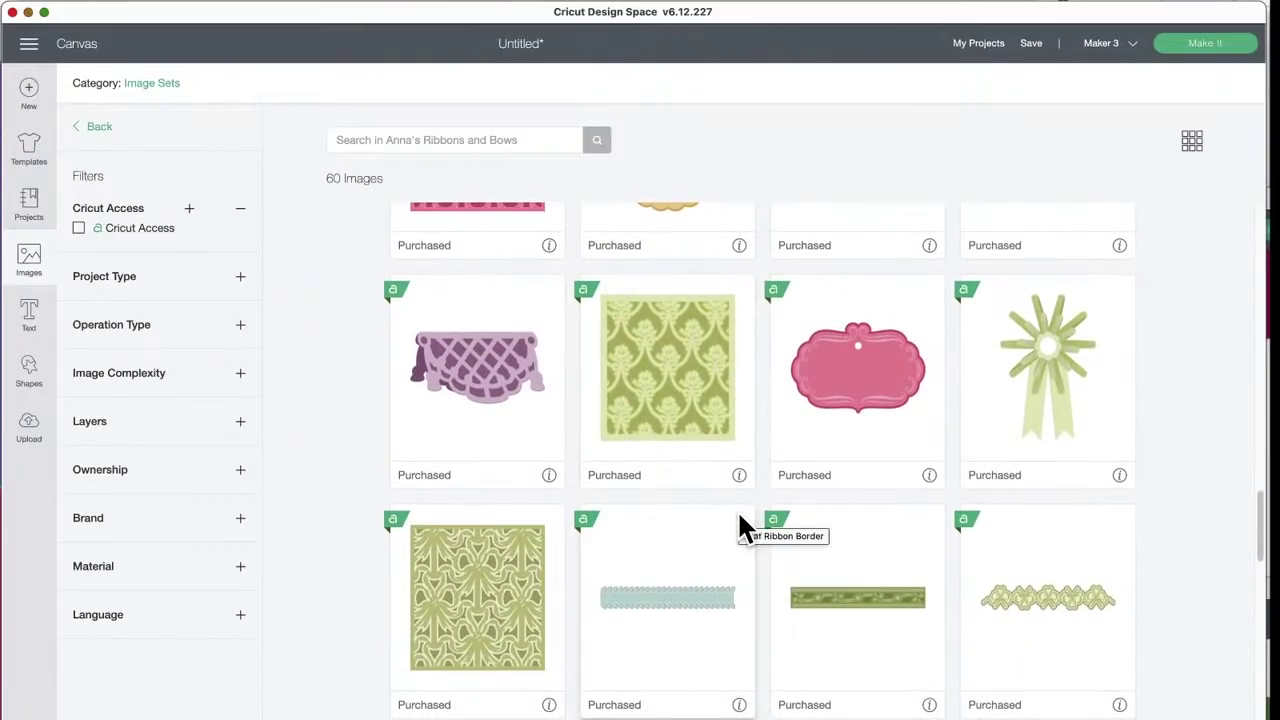
scroll(739, 516, "down", 4)
scroll(739, 516, "down", 5)
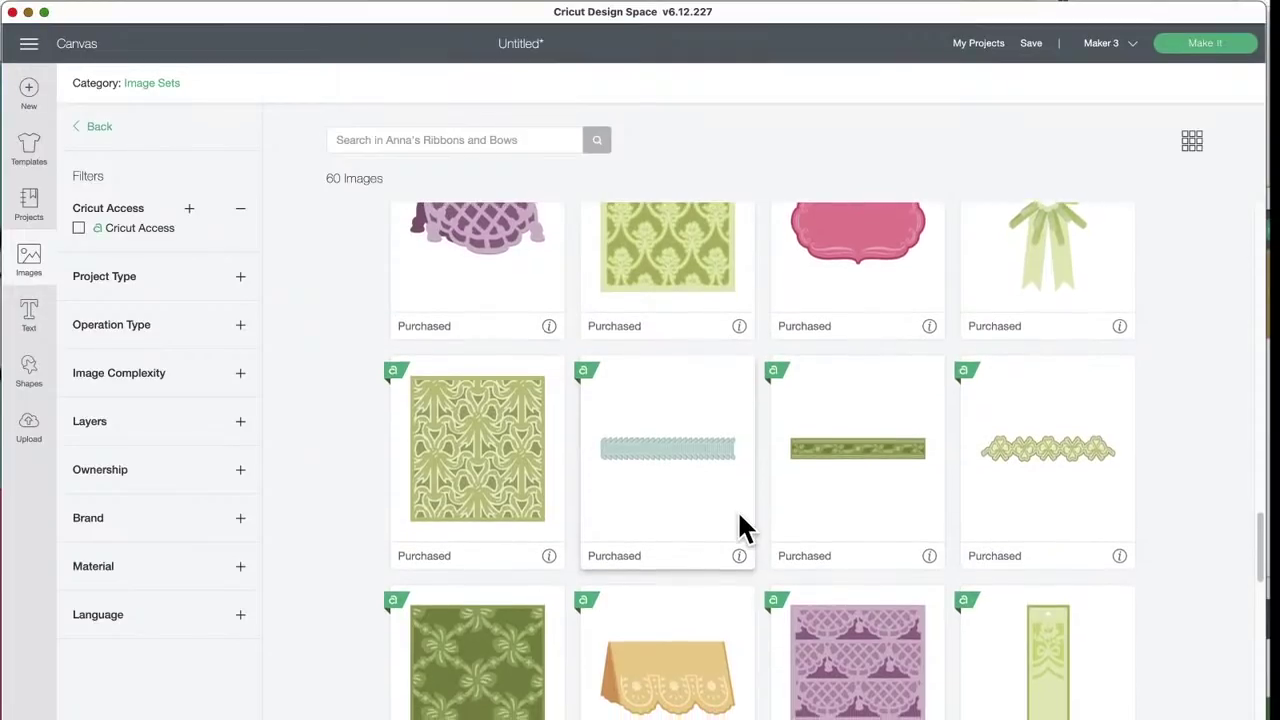
scroll(740, 517, "down", 7)
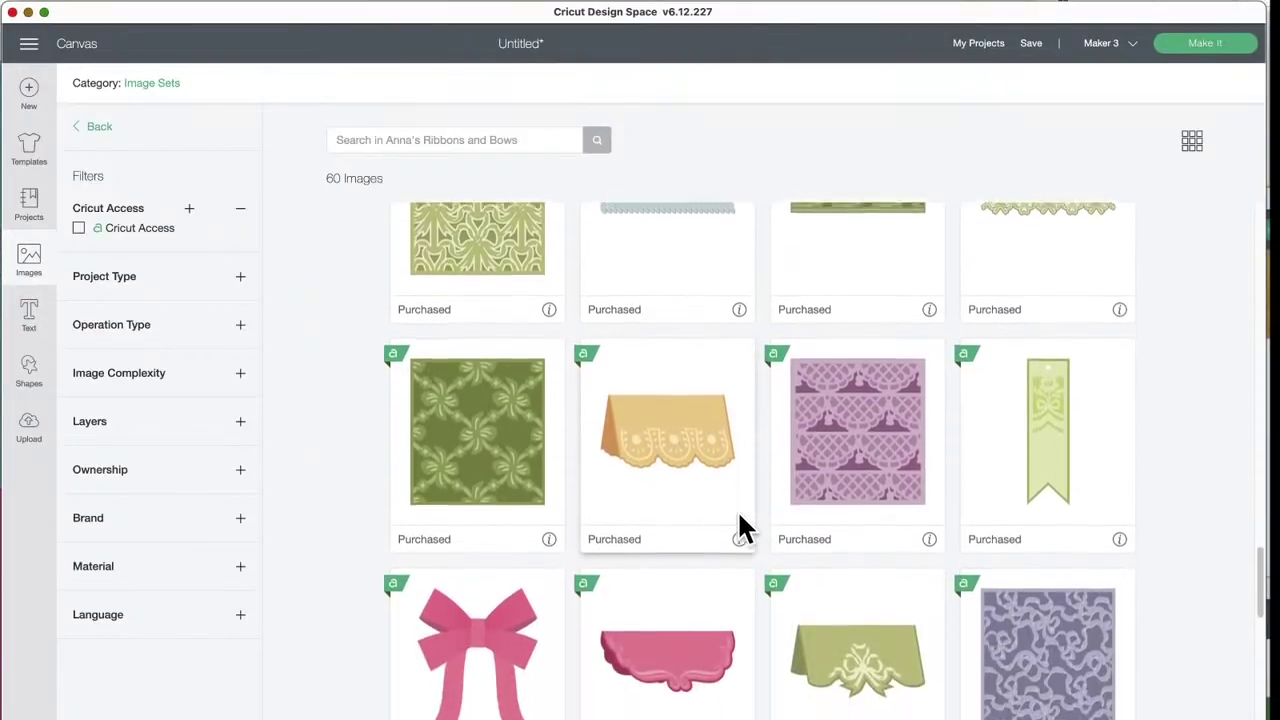
scroll(740, 517, "down", 6)
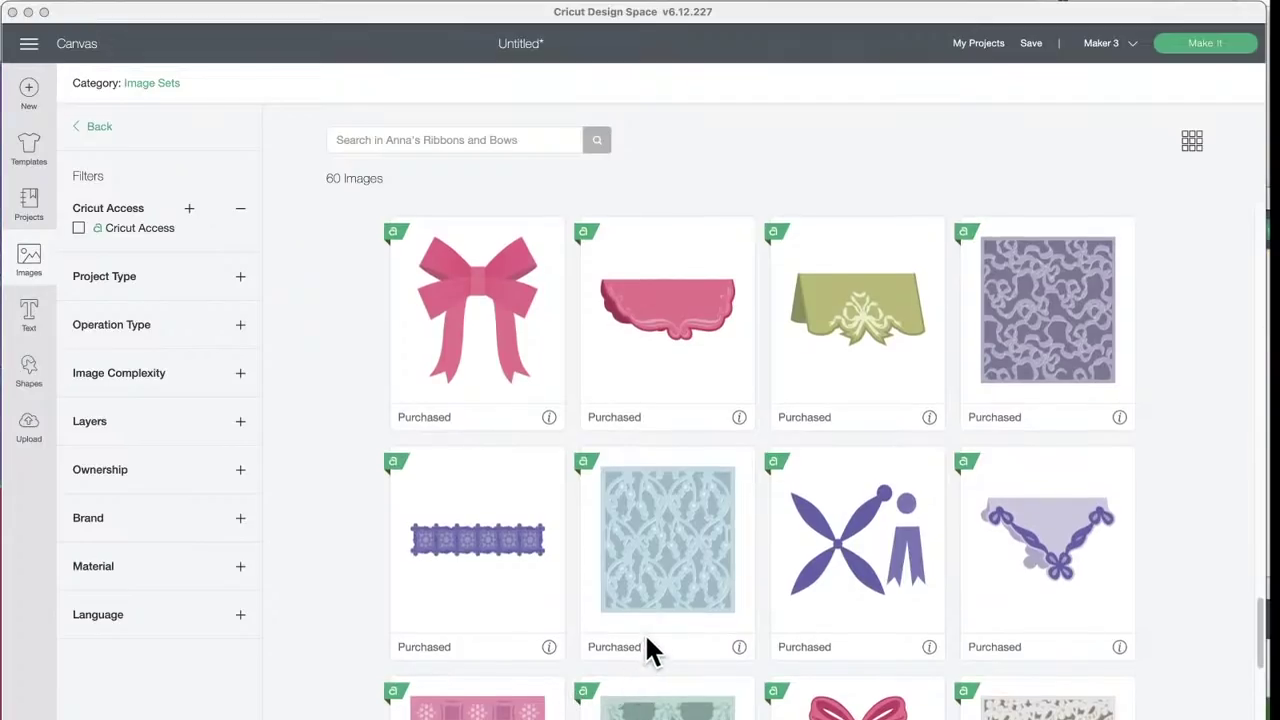
scroll(752, 625, "down", 2)
scroll(730, 590, "down", 2)
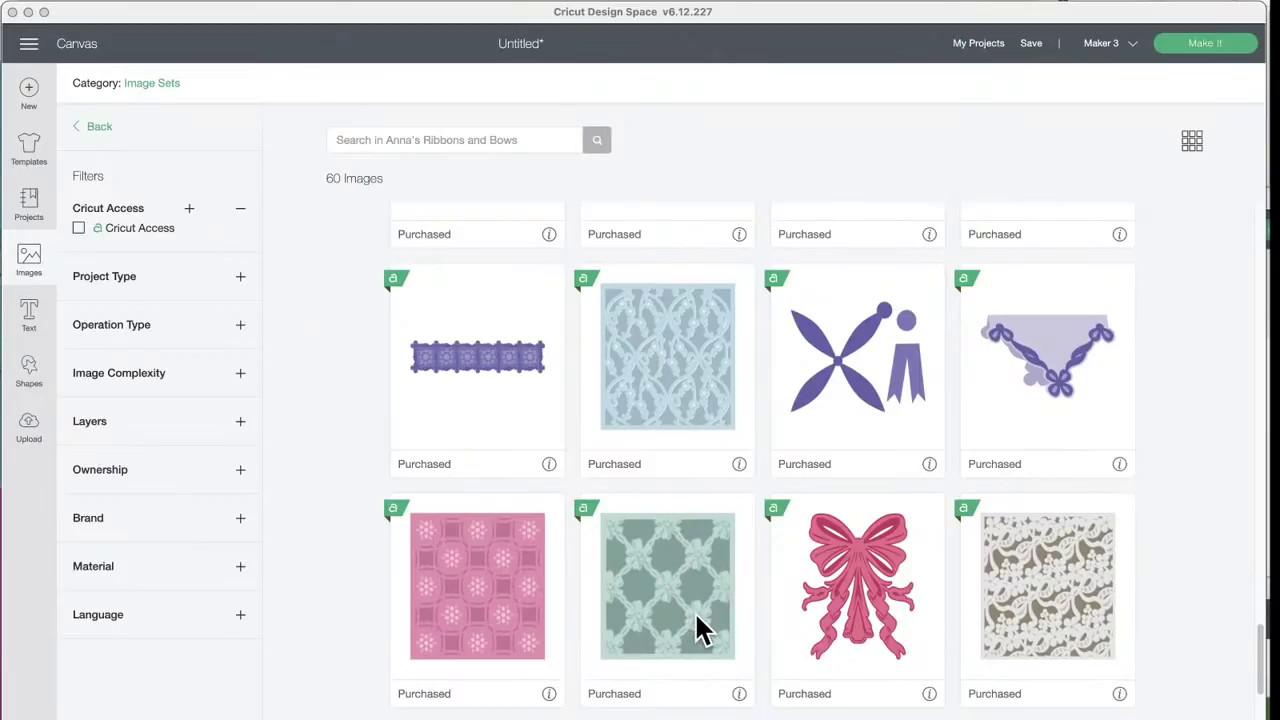
scroll(697, 614, "down", 5)
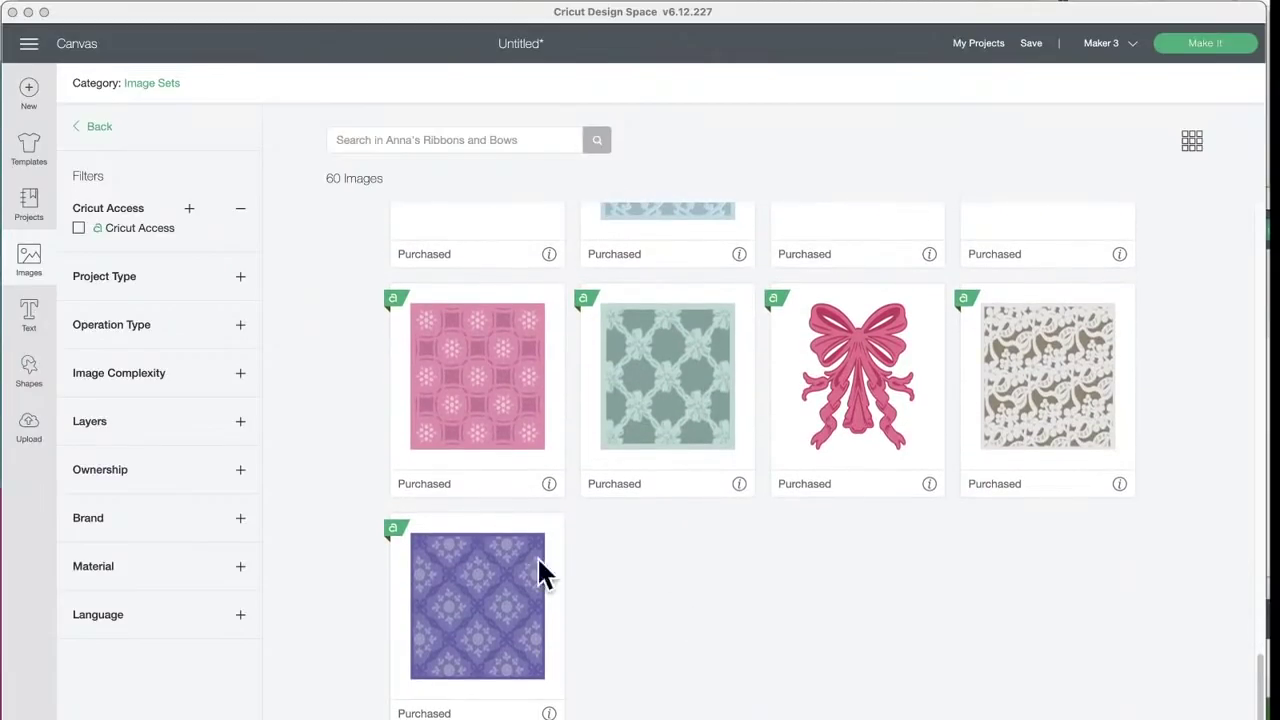
Step: Go back to the start of the set, check the green bow's details, and return to the image set results
scroll(706, 380, "up", 10)
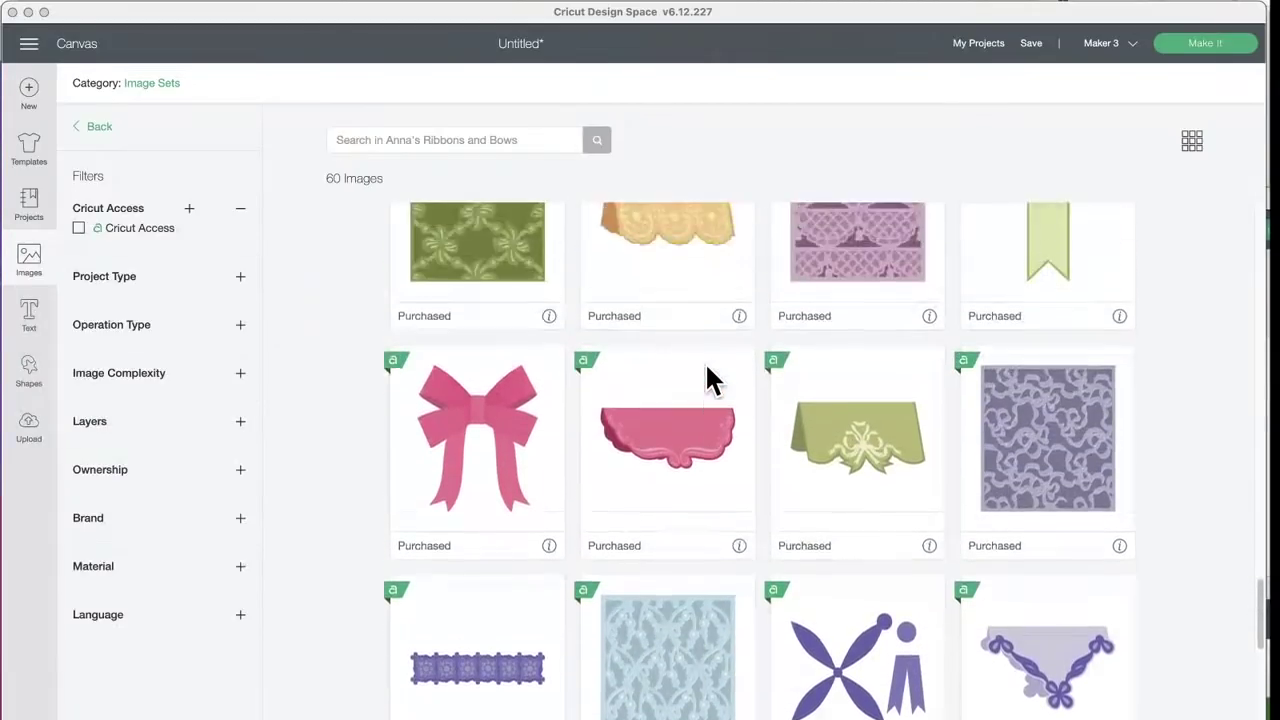
scroll(706, 380, "up", 10)
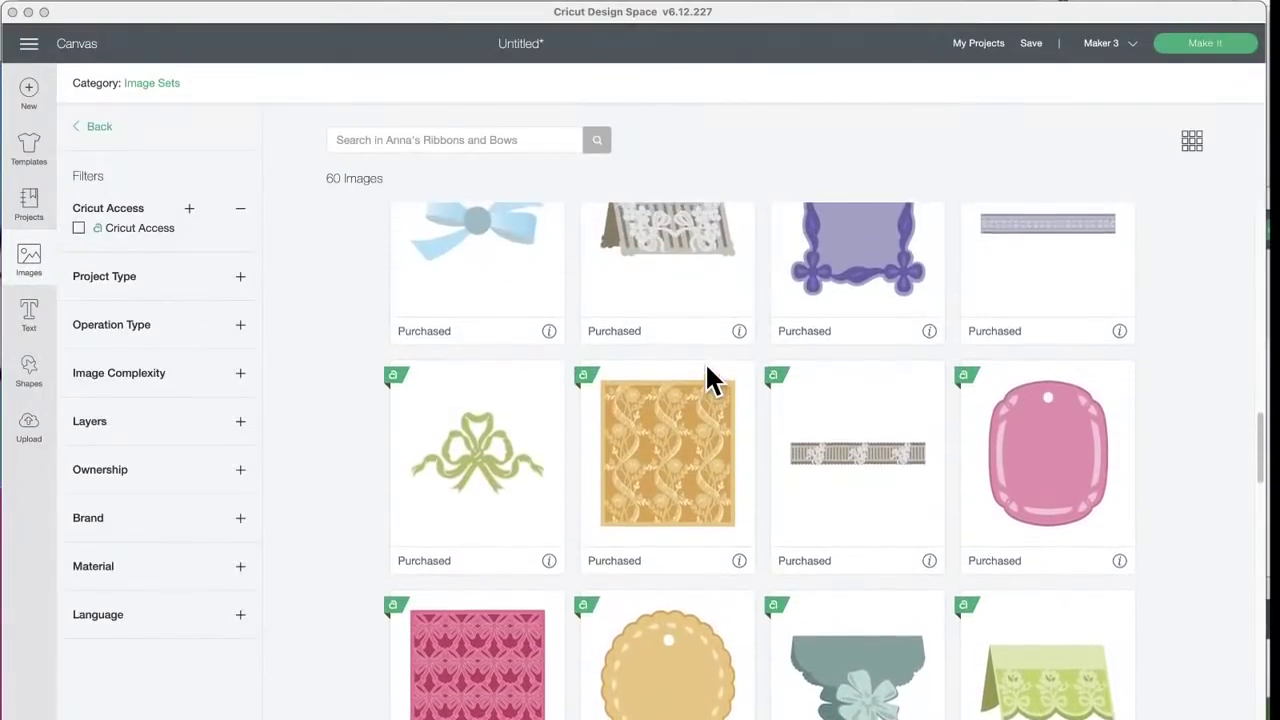
scroll(706, 380, "up", 10)
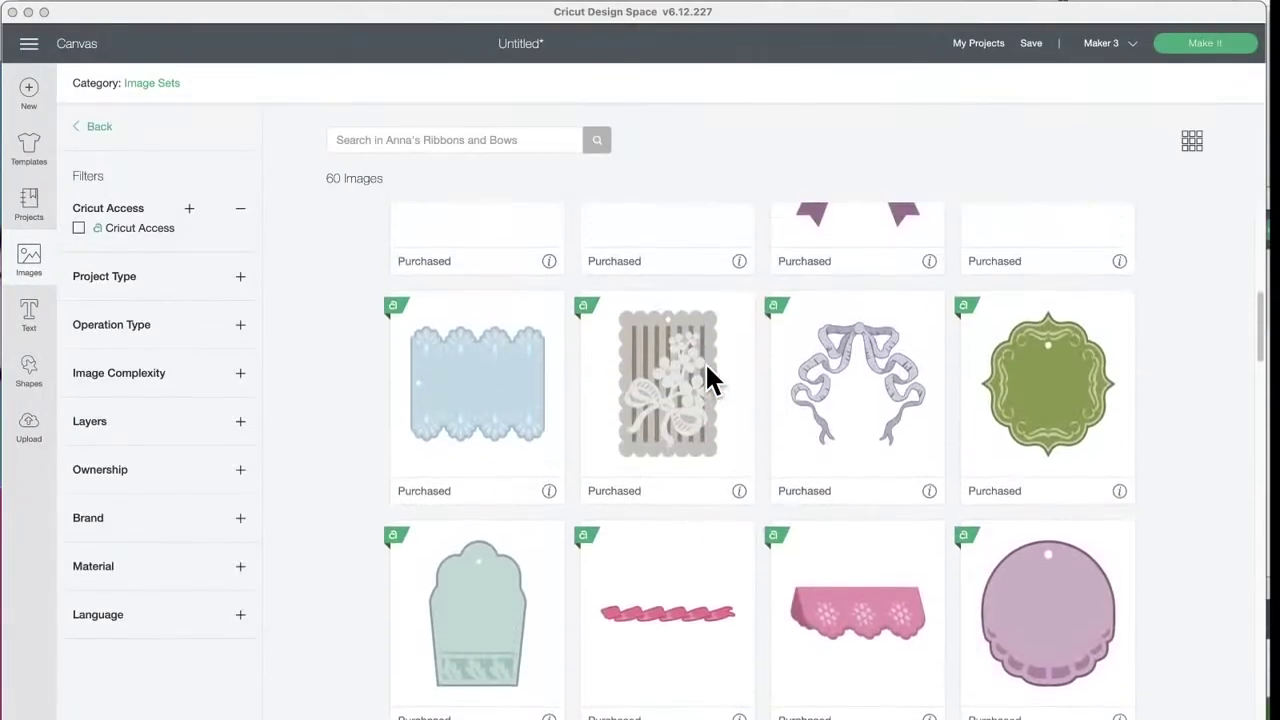
scroll(706, 380, "up", 5)
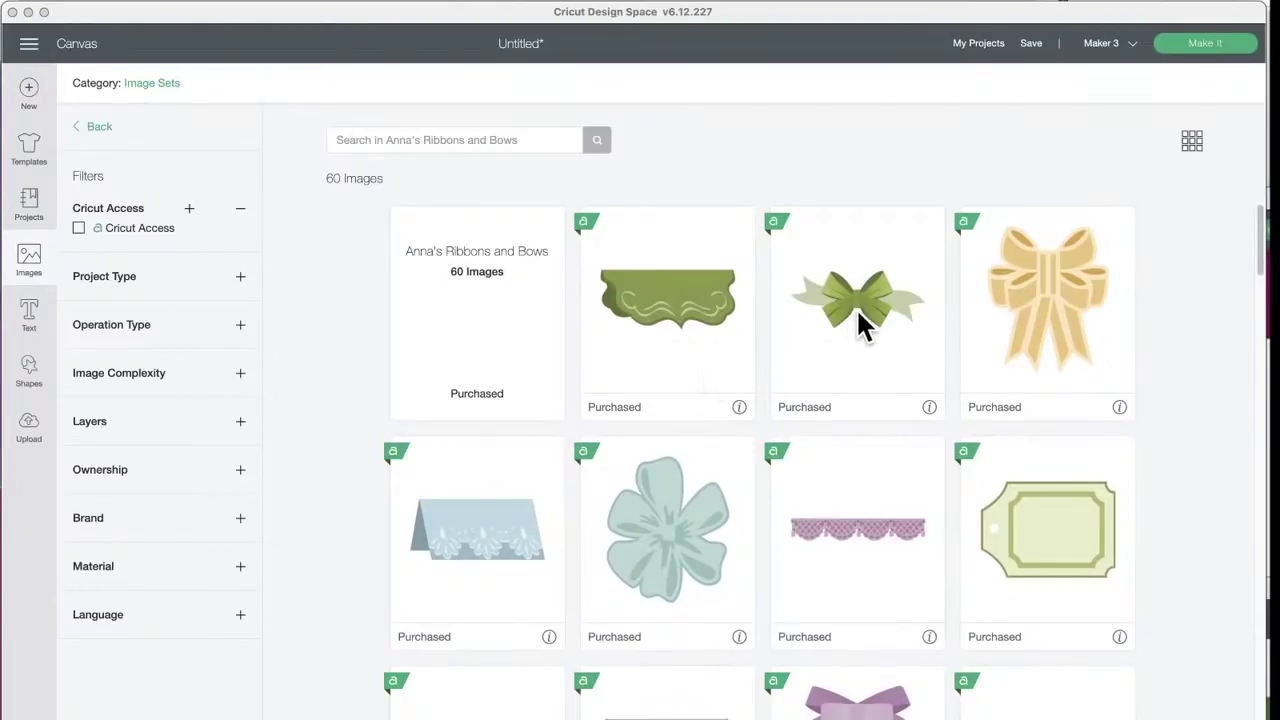
left_click(929, 408)
left_click(929, 408)
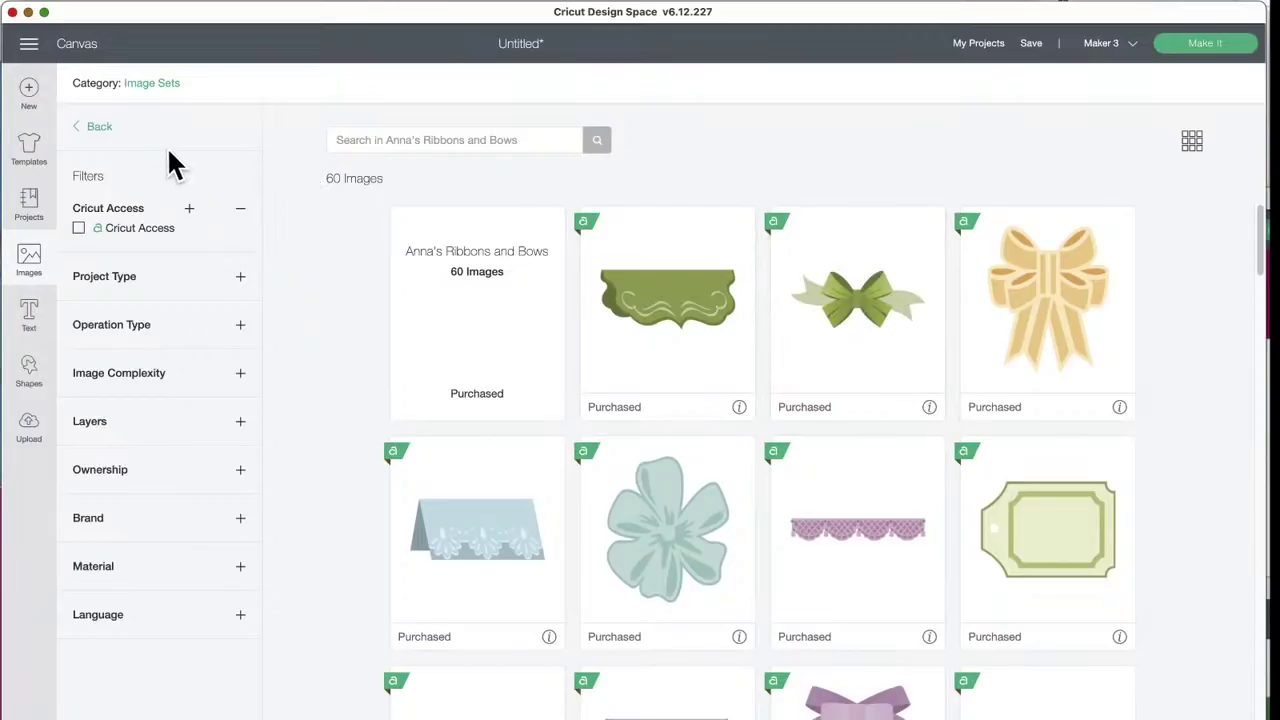
left_click(97, 127)
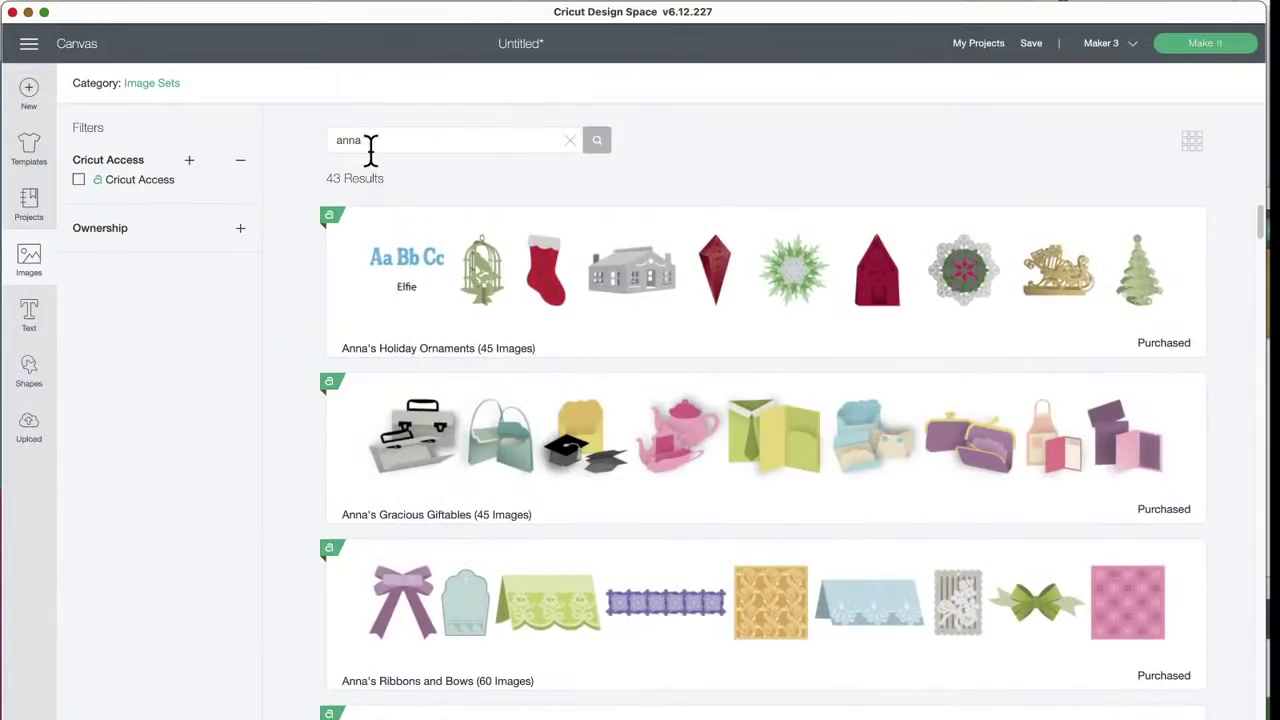
Step: Search the image sets for "bows" and look through the resulting collections
left_click_drag(391, 143, 300, 155)
type("b")
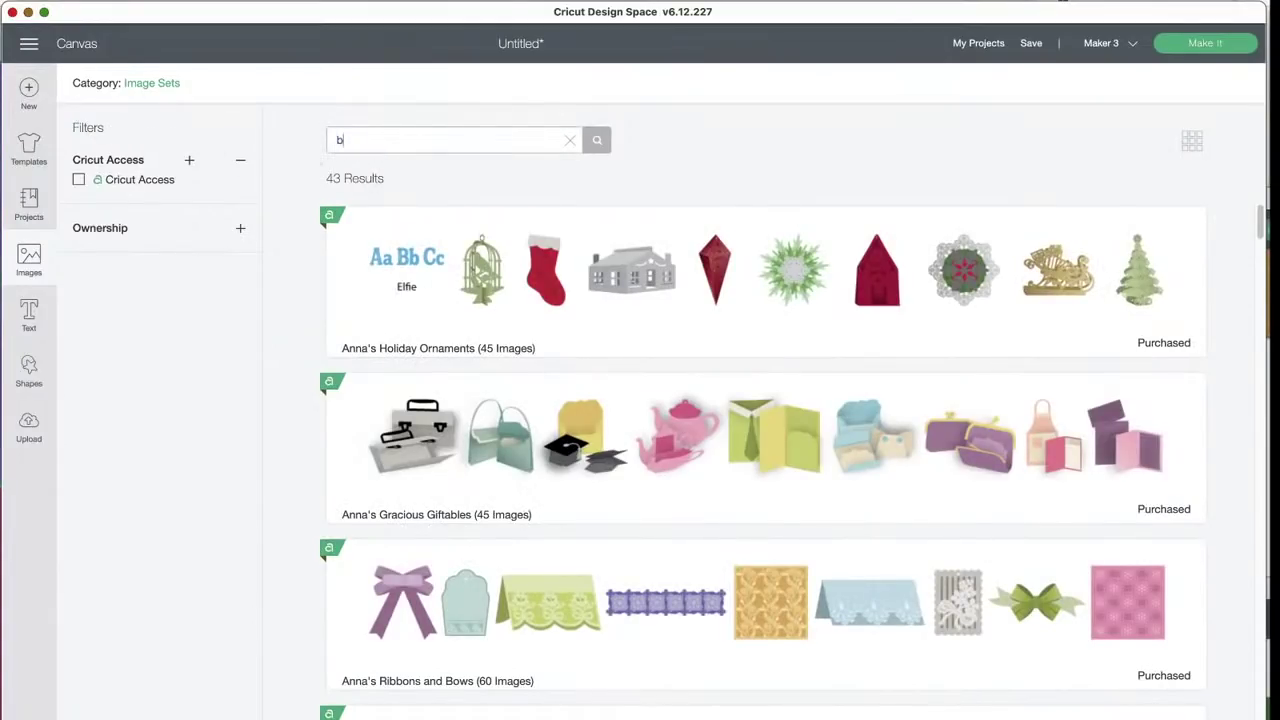
type("ows")
key("Return")
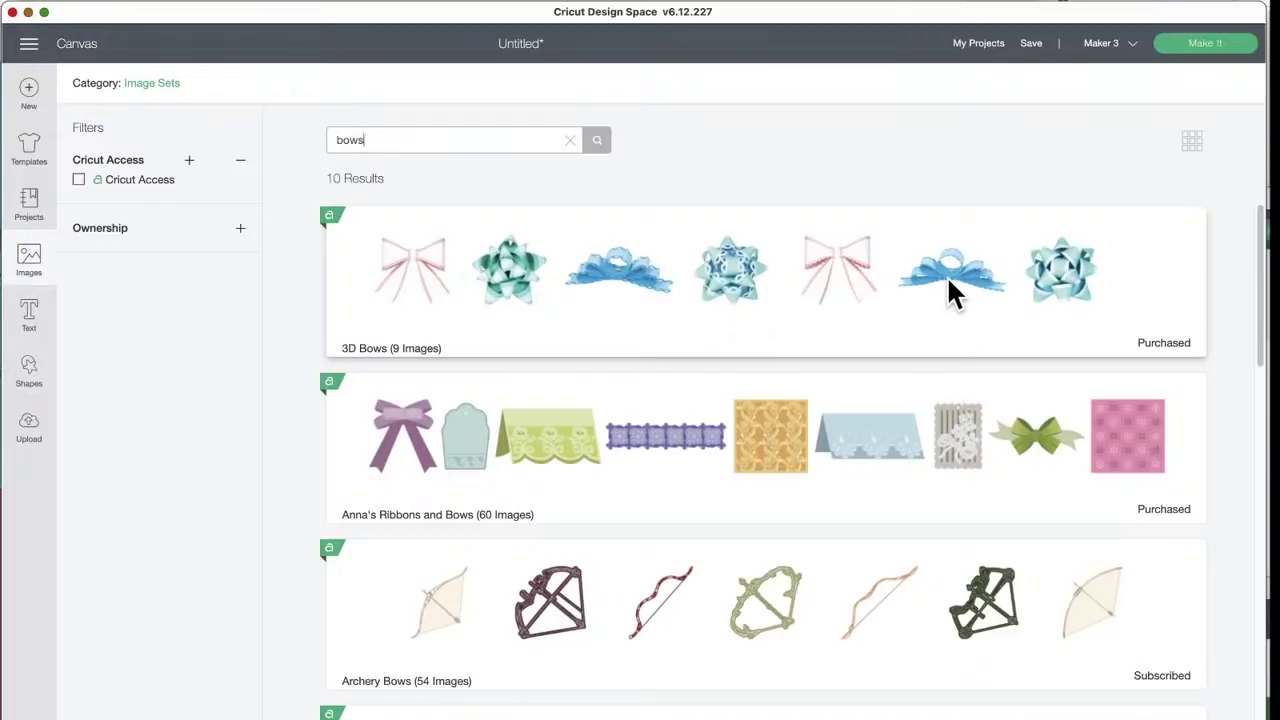
scroll(660, 292, "down", 3)
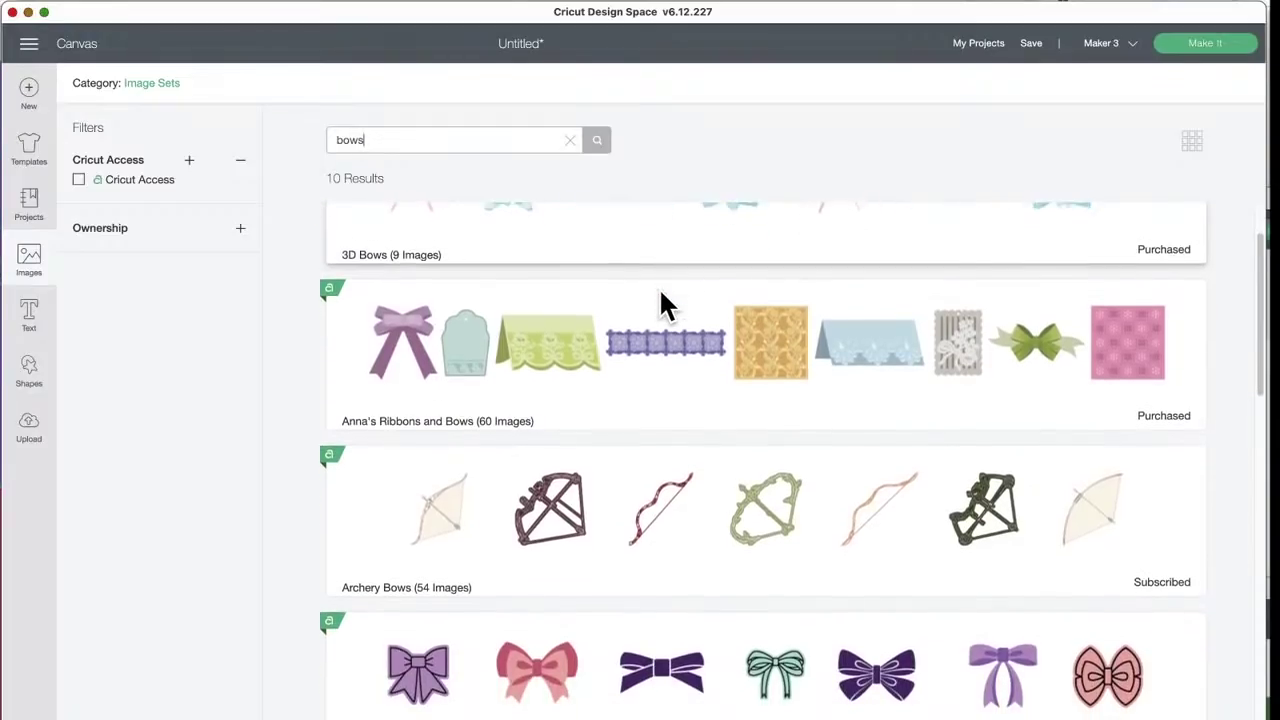
scroll(660, 292, "down", 20)
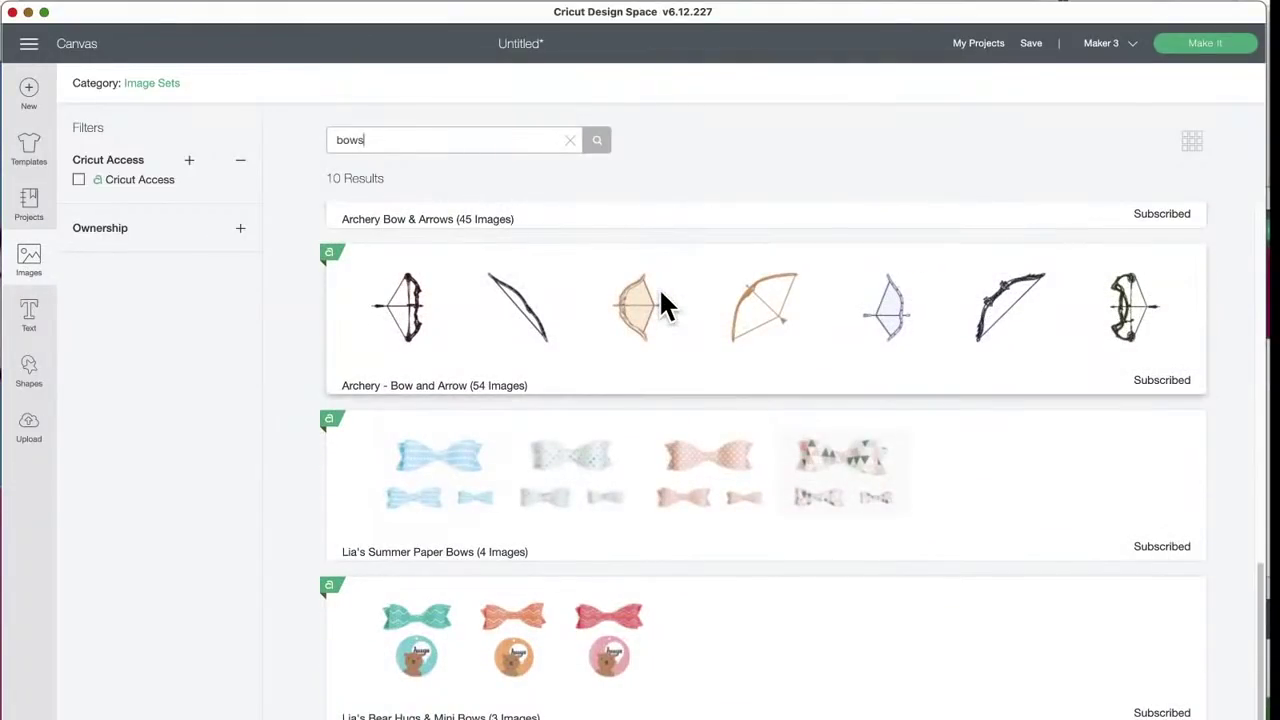
scroll(661, 293, "up", 15)
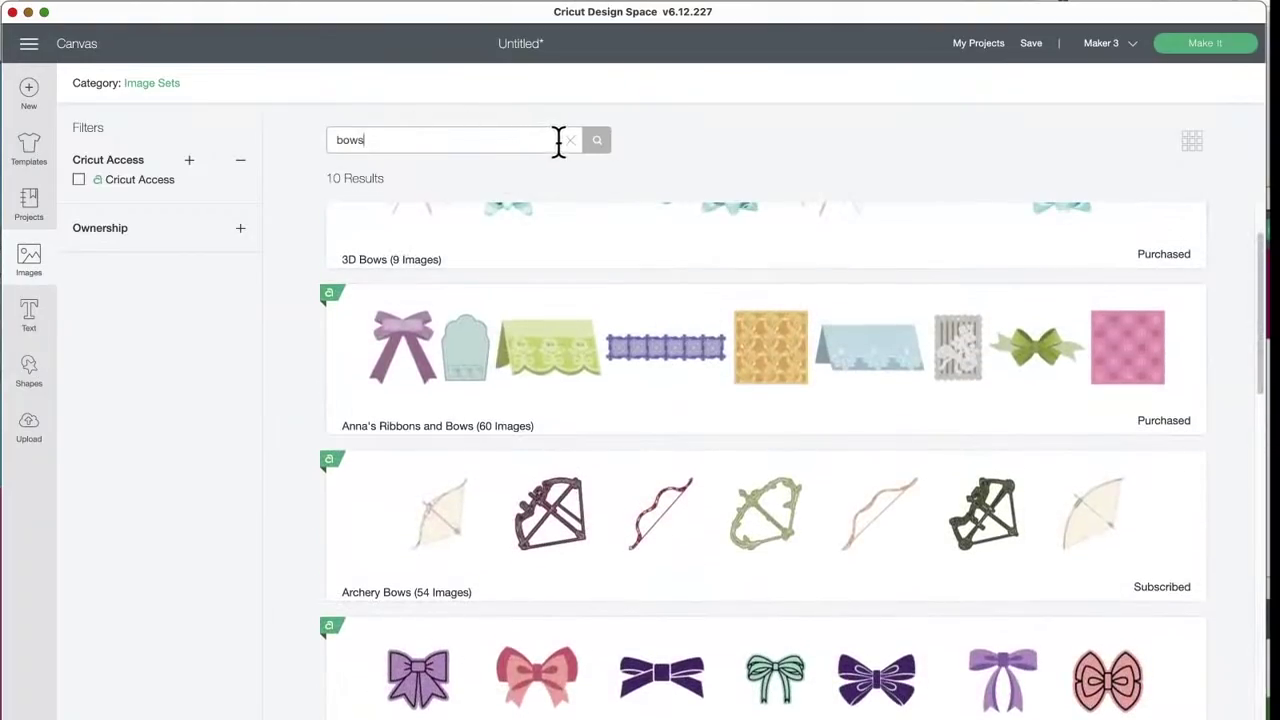
Step: Clear the "bows" search and browse the full list of image sets down to Stylized Serif Holiday Words
left_click(570, 141)
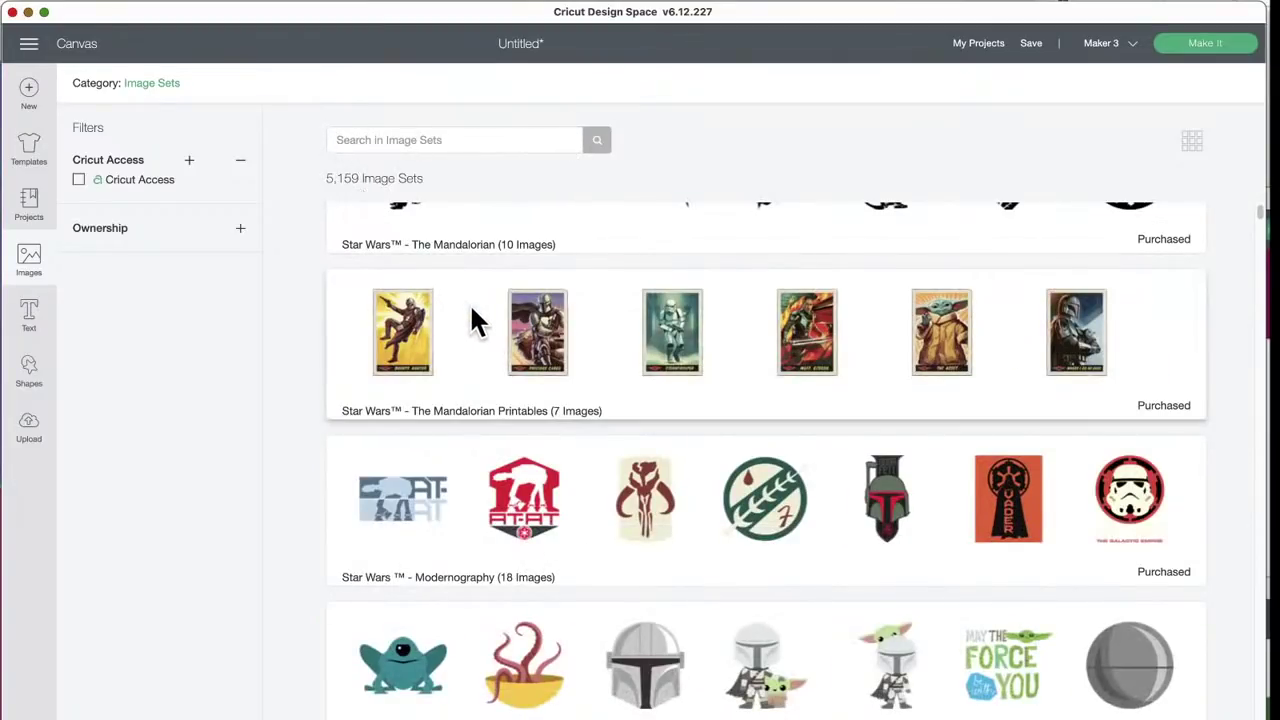
scroll(471, 309, "down", 1)
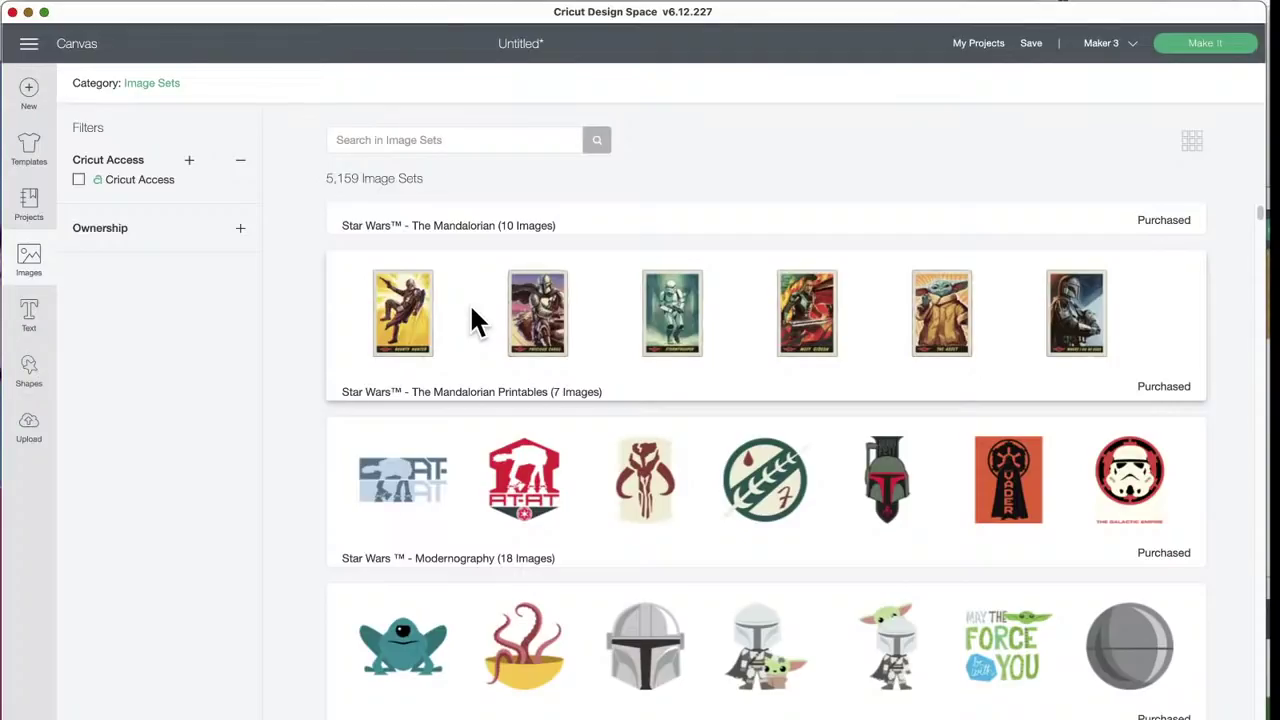
scroll(469, 303, "down", 3)
scroll(469, 303, "down", 3)
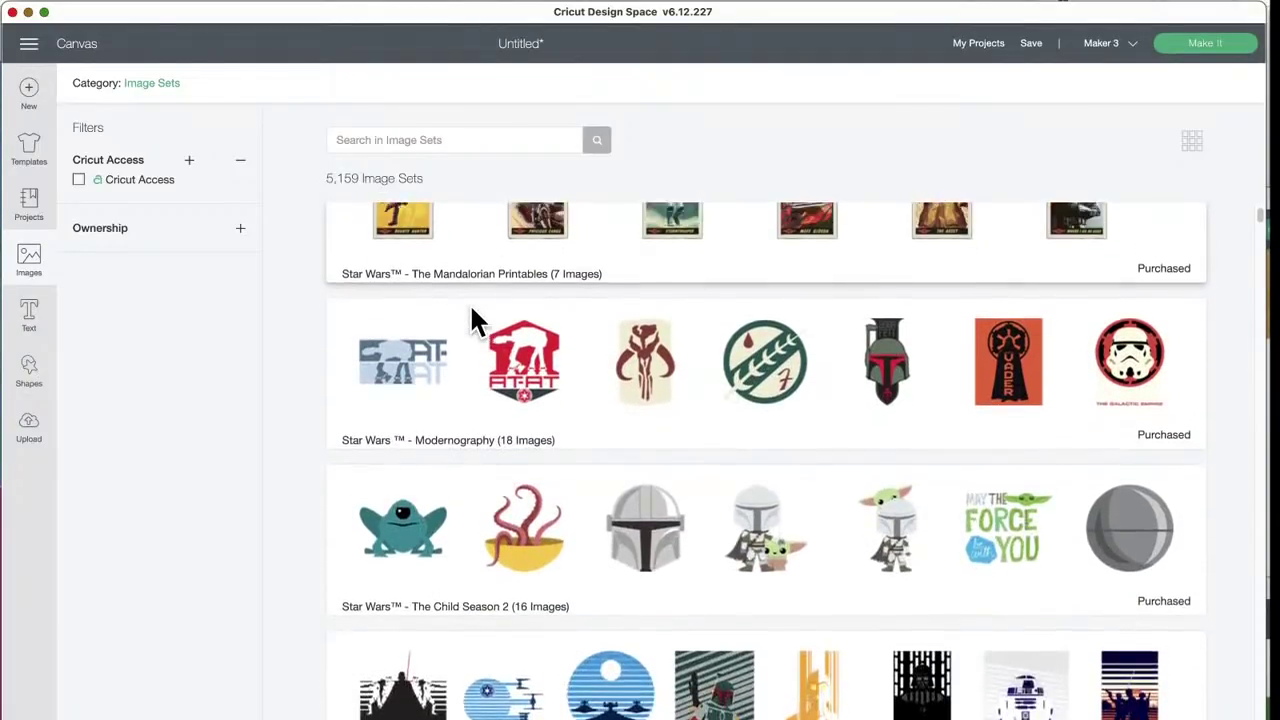
scroll(469, 303, "up", 12)
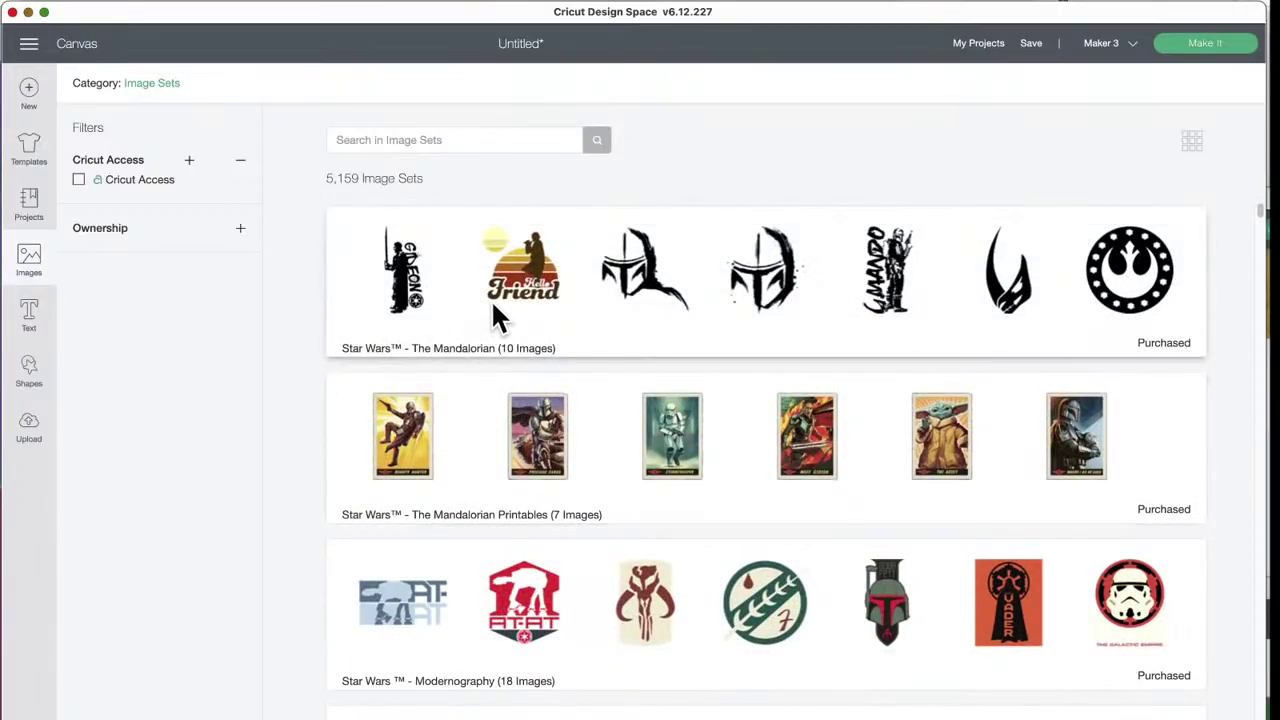
scroll(491, 310, "down", 20)
scroll(491, 305, "down", 20)
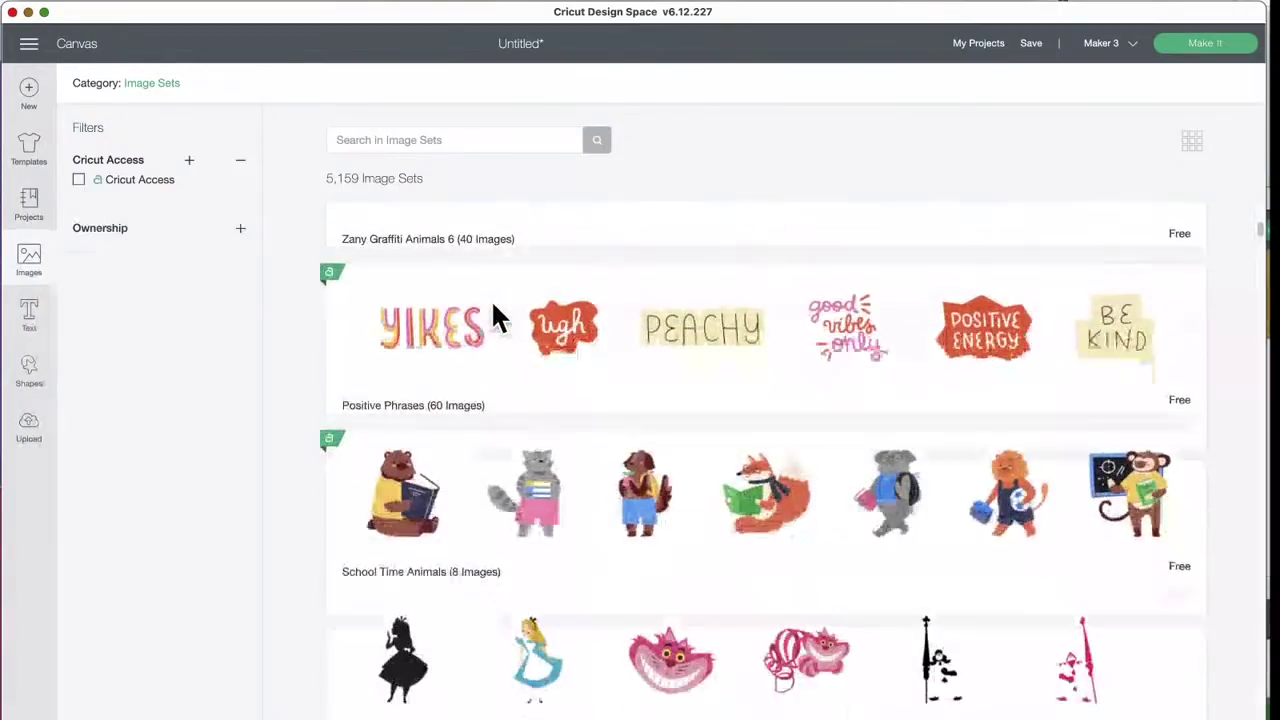
scroll(491, 305, "down", 20)
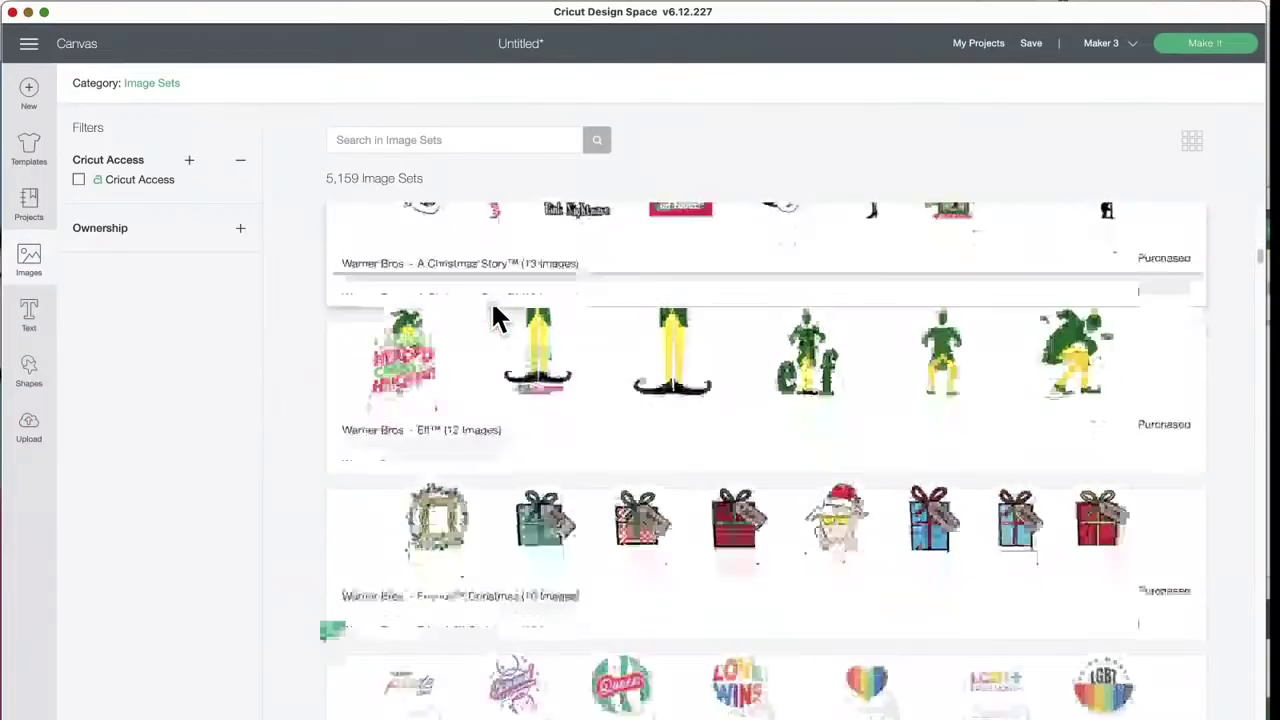
scroll(491, 304, "down", 20)
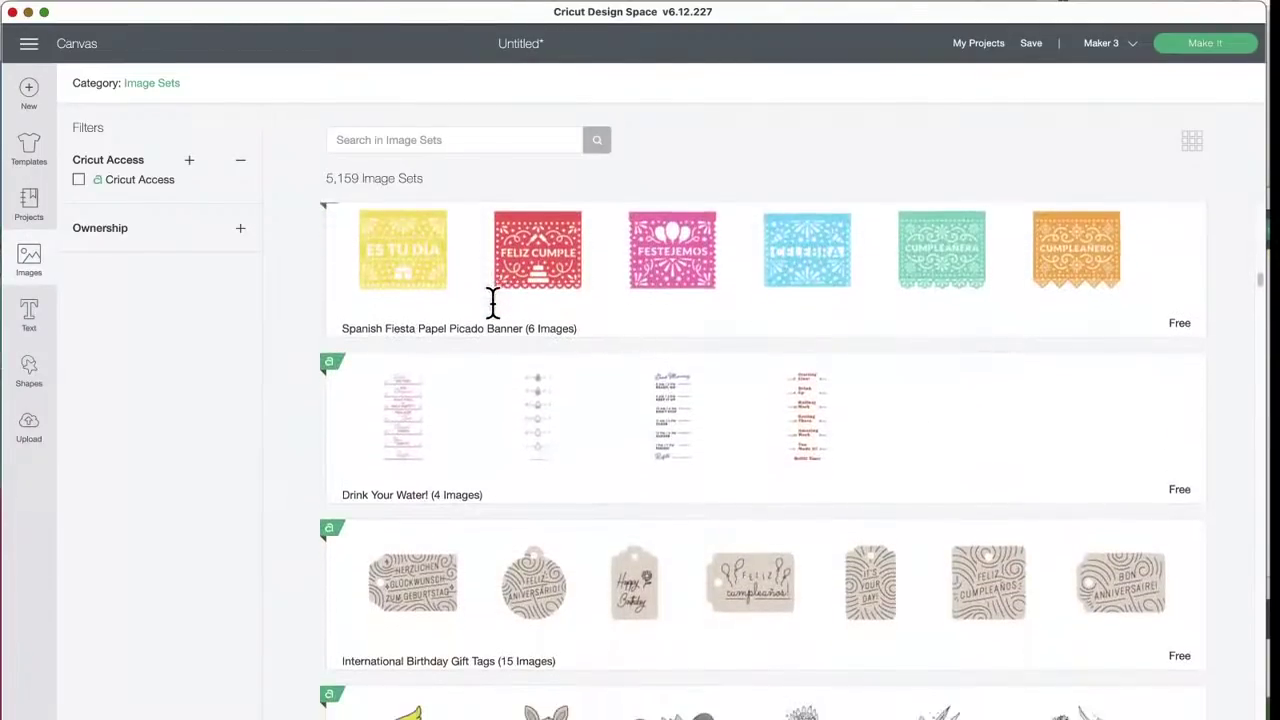
scroll(492, 306, "down", 20)
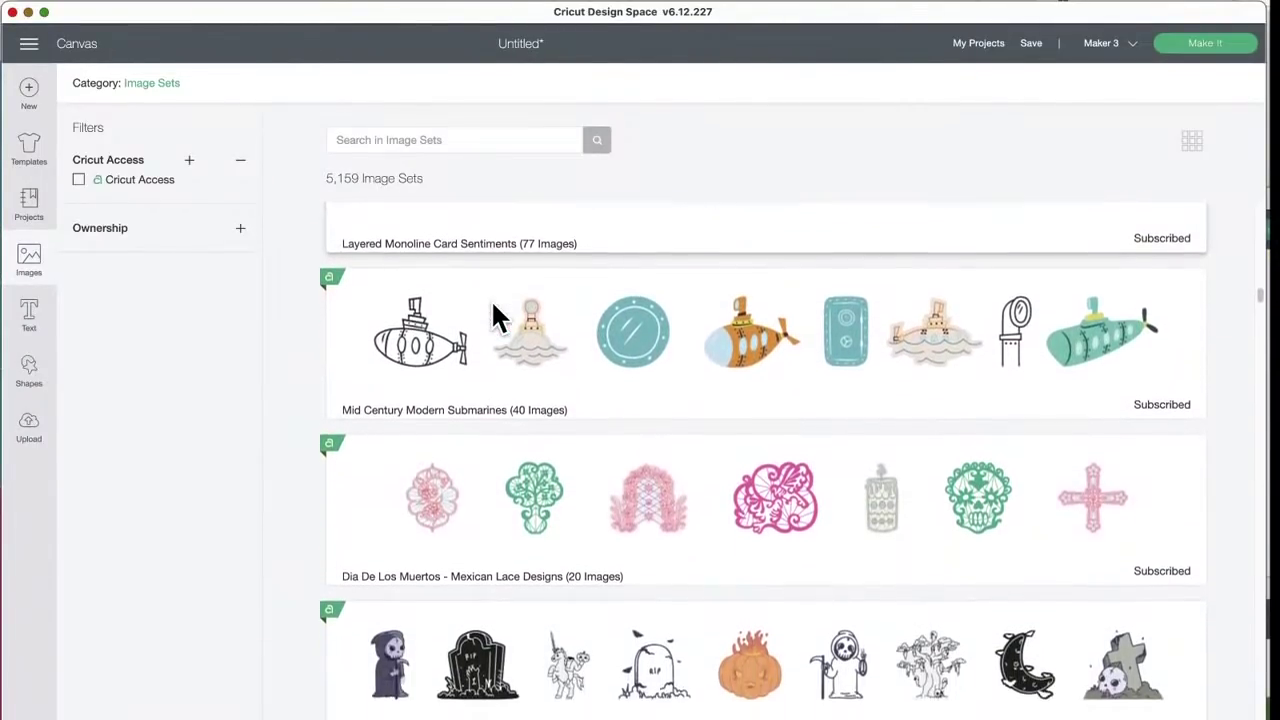
scroll(497, 318, "down", 20)
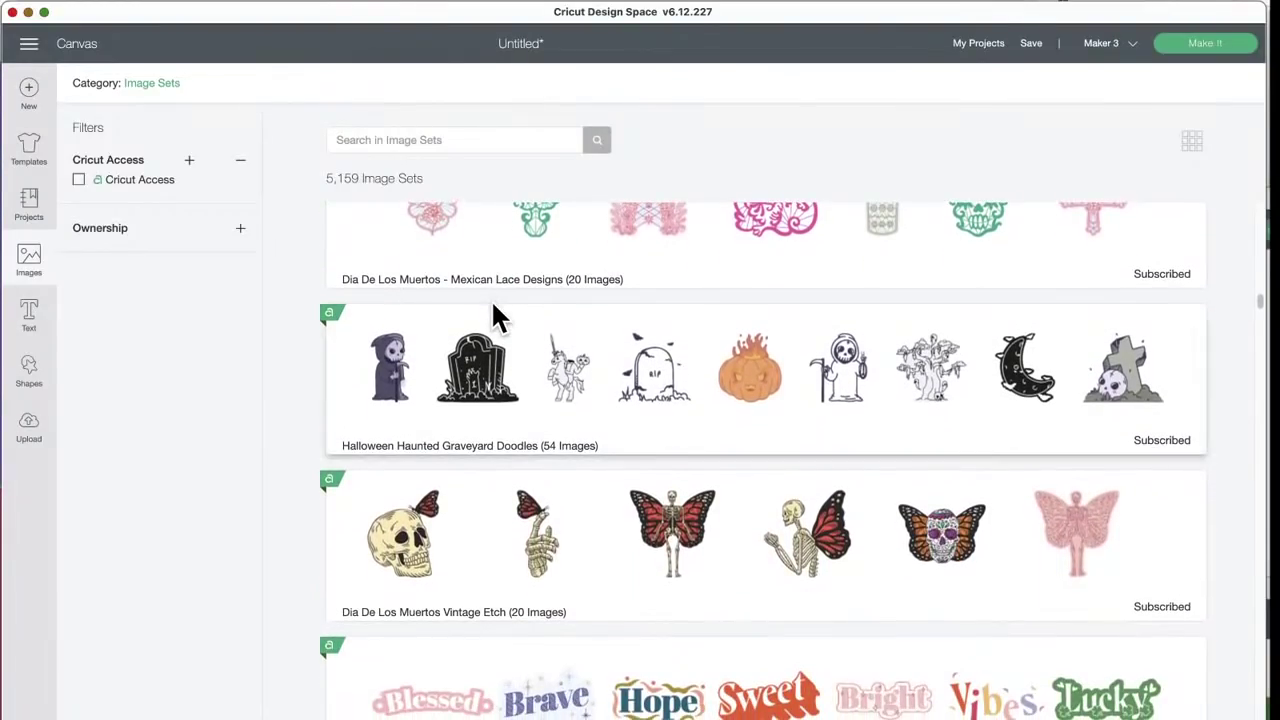
scroll(493, 306, "down", 15)
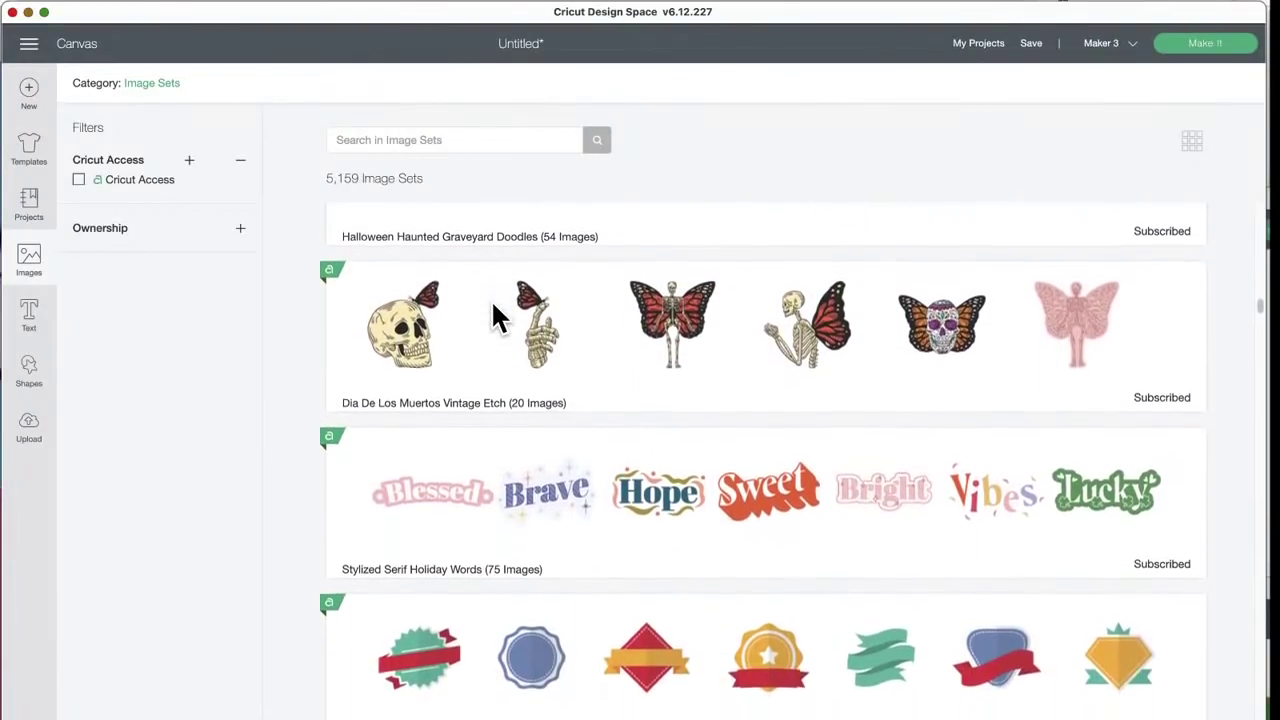
scroll(497, 316, "down", 8)
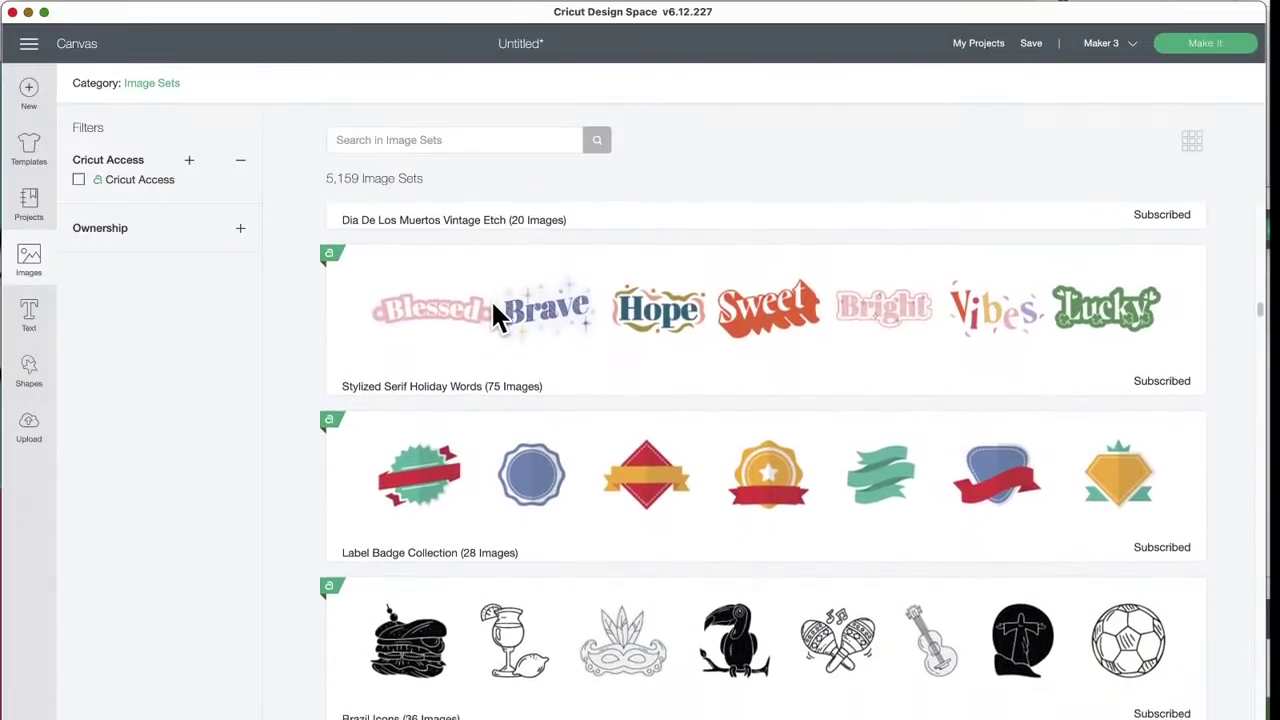
Step: Open the Stylized Serif Holiday Words image set and examine the first rows of cut and draw word designs
left_click(497, 313)
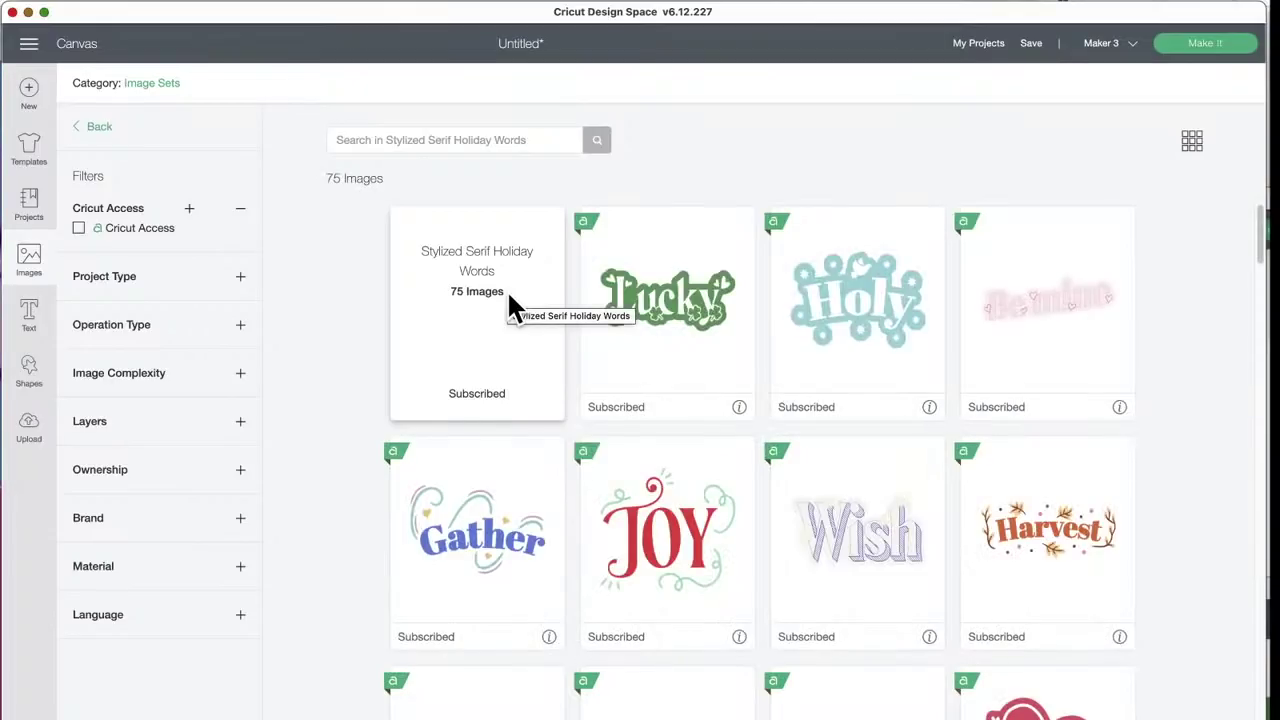
scroll(585, 445, "down", 3)
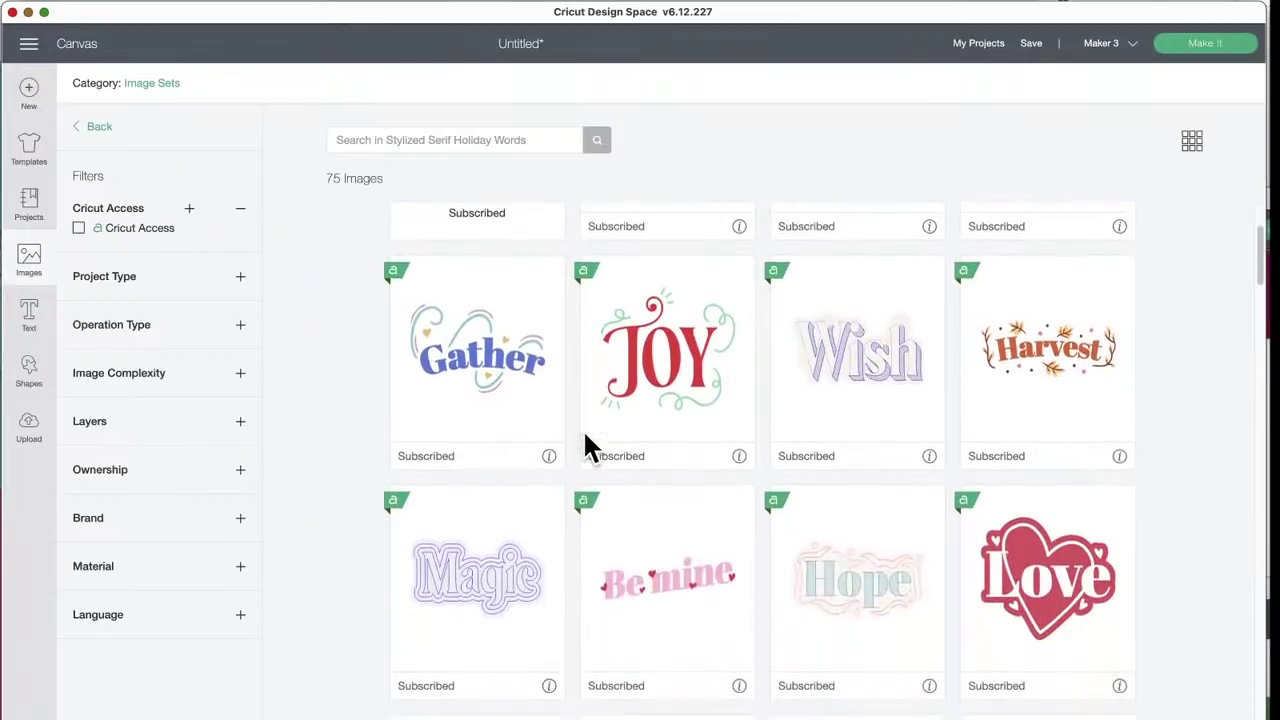
scroll(587, 440, "down", 2)
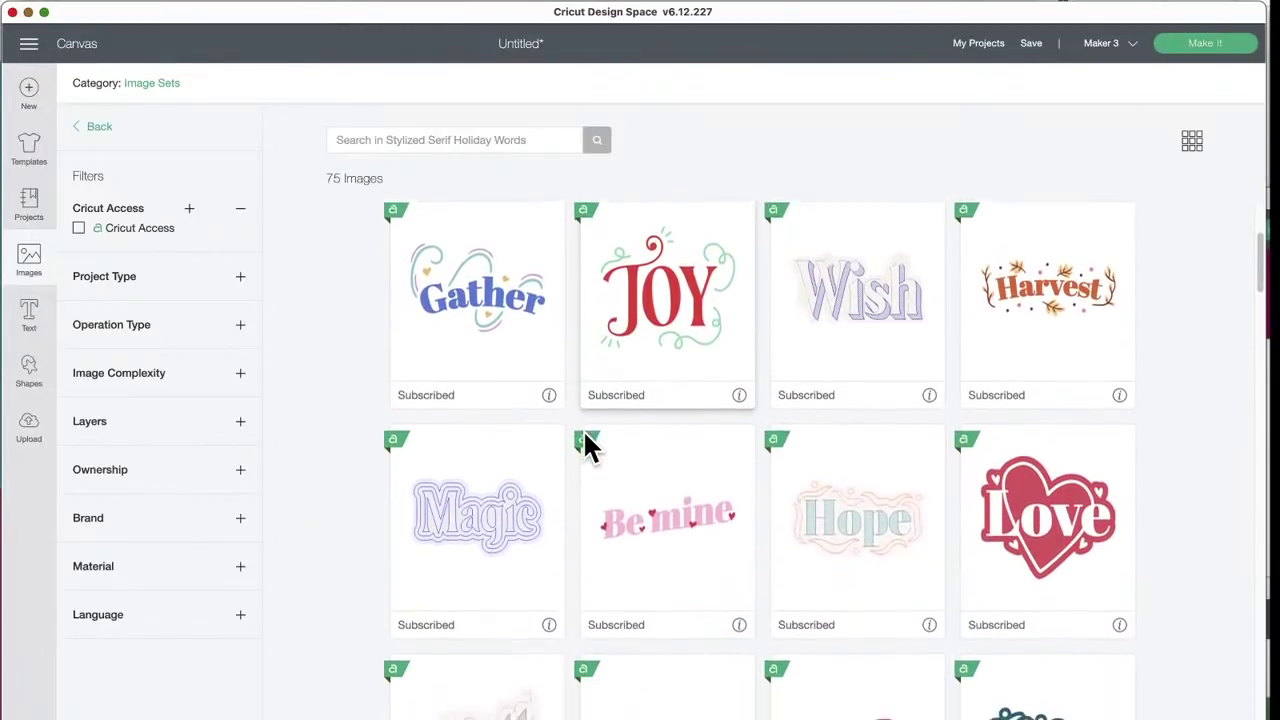
scroll(587, 440, "down", 4)
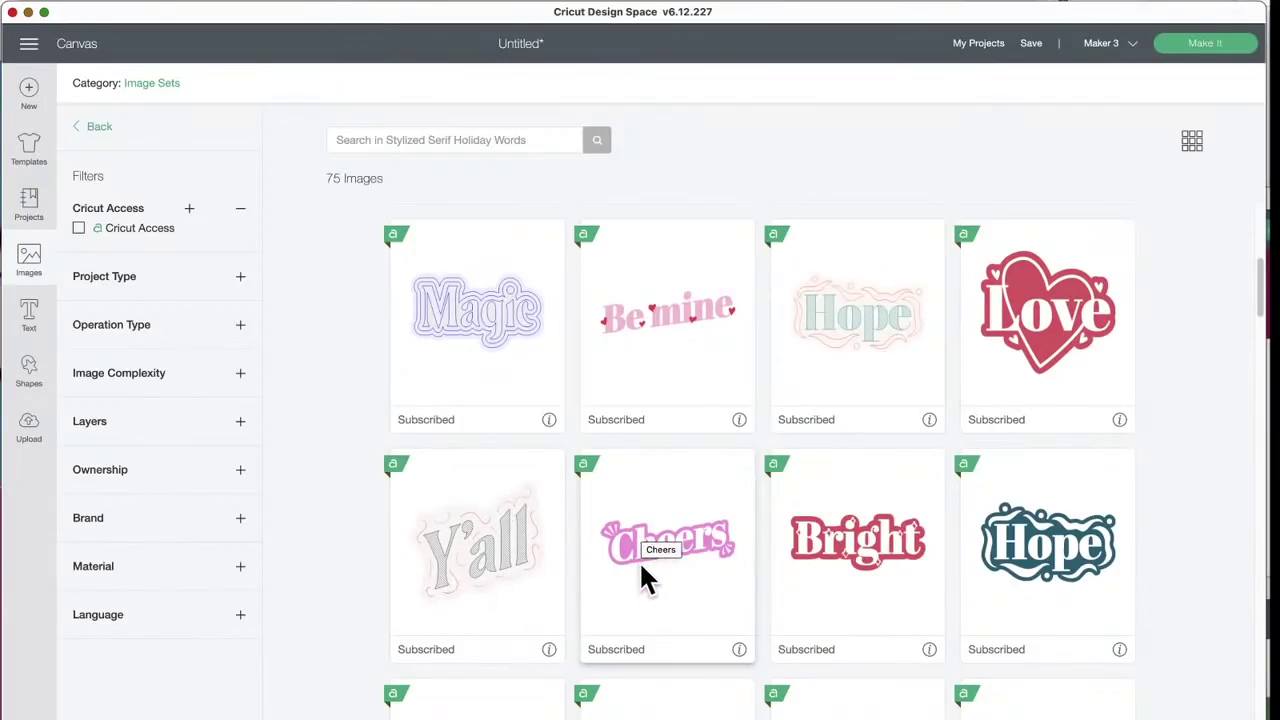
scroll(643, 575, "down", 5)
scroll(643, 575, "down", 2)
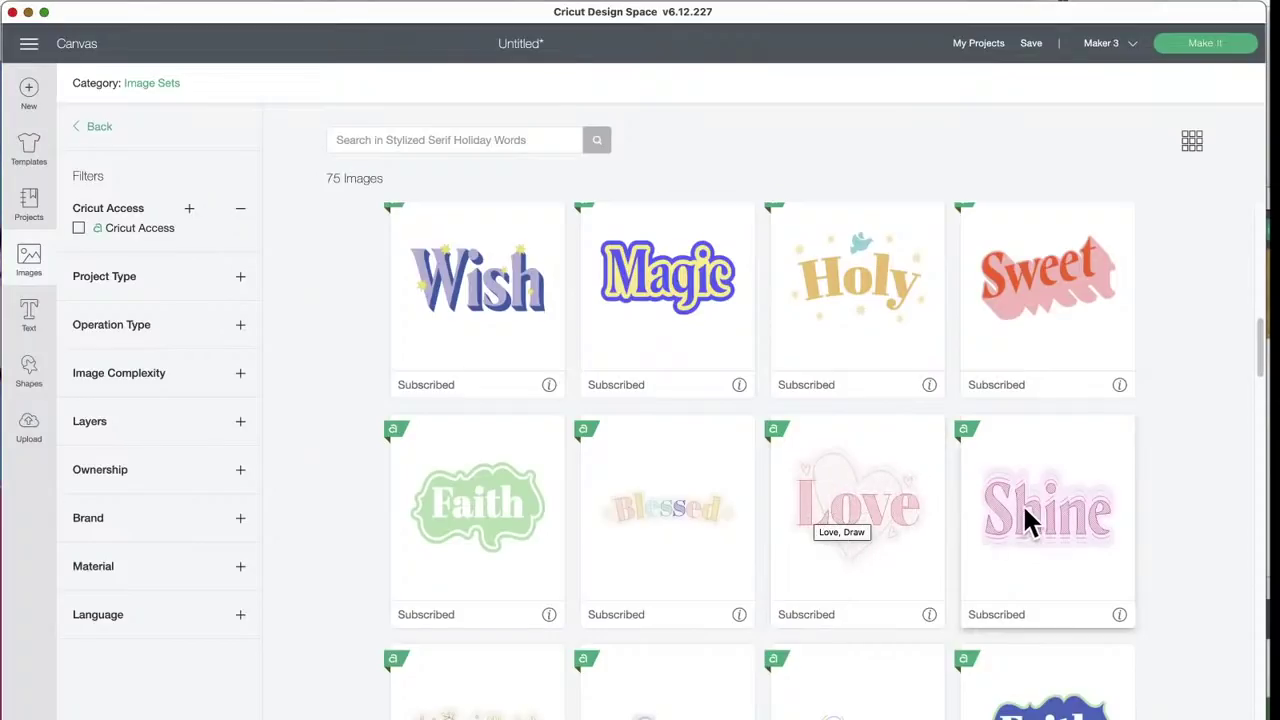
scroll(720, 586, "down", 1)
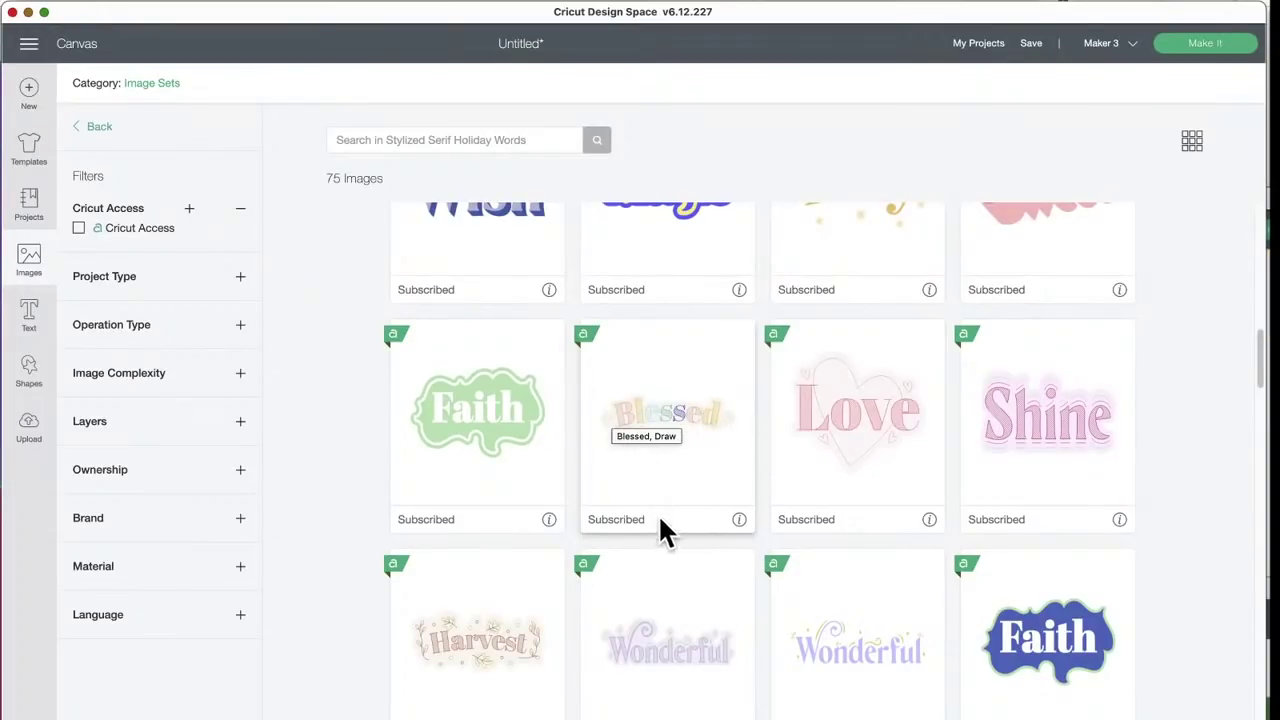
scroll(650, 530, "down", 2)
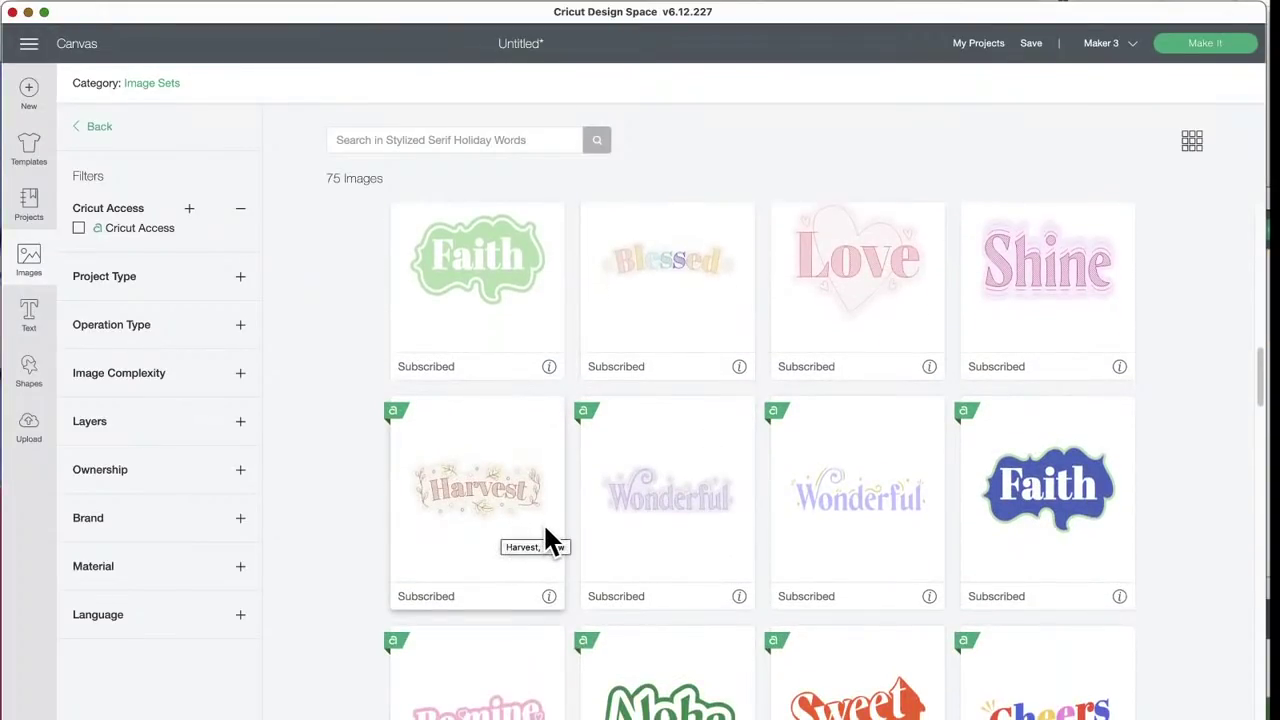
Step: Examine the further word designs in the holiday words set, from Be mine and Aloha to Celebrate and Vibes
scroll(546, 528, "down", 2)
scroll(546, 532, "down", 3)
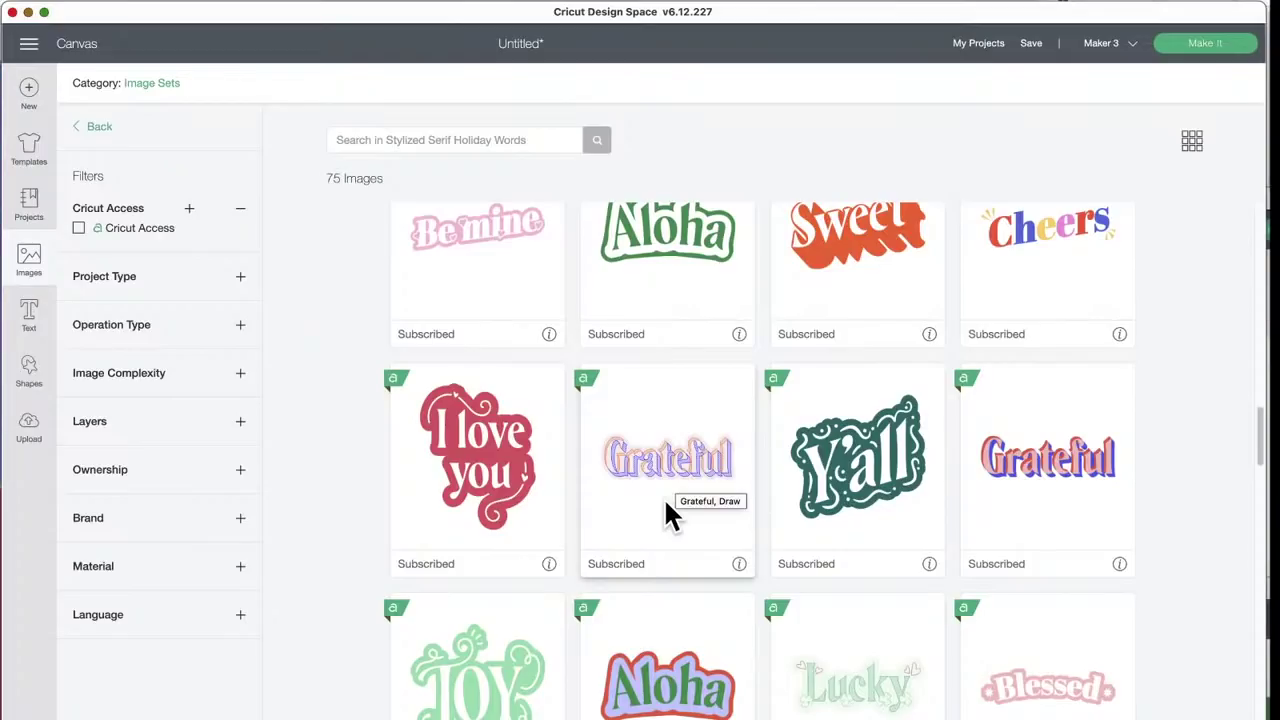
scroll(665, 508, "down", 5)
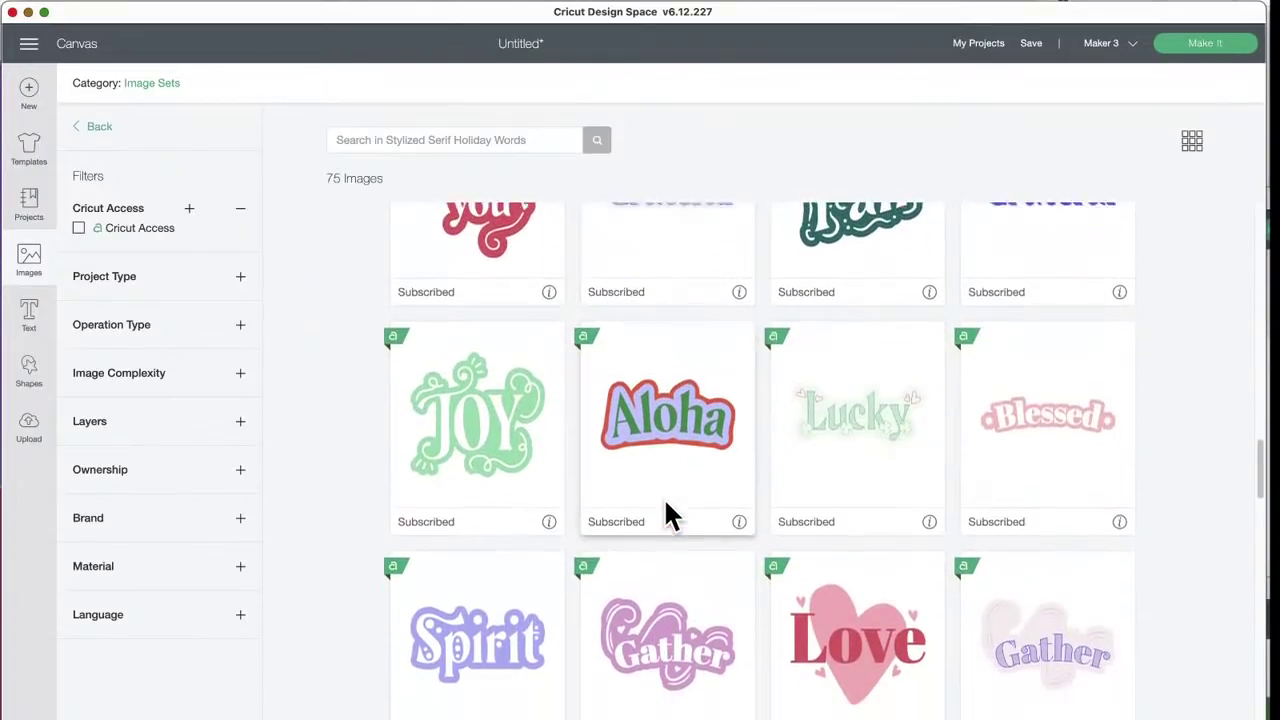
scroll(665, 505, "down", 5)
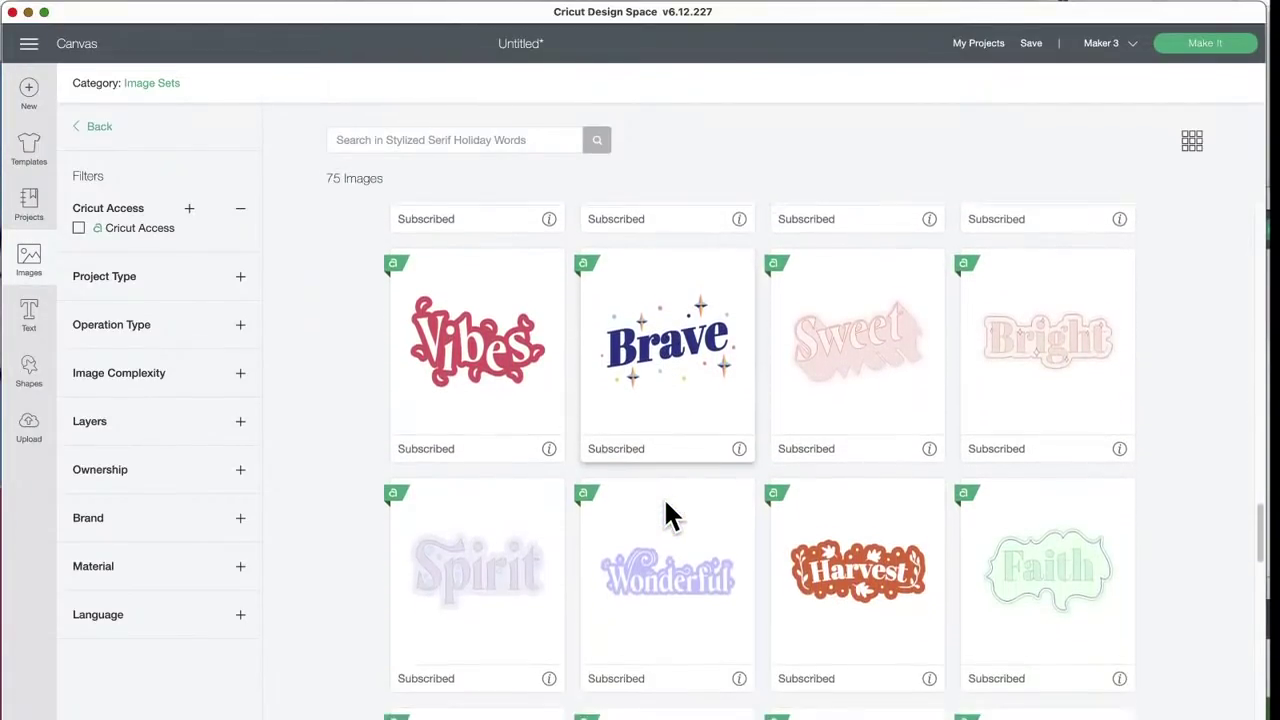
scroll(668, 515, "down", 1)
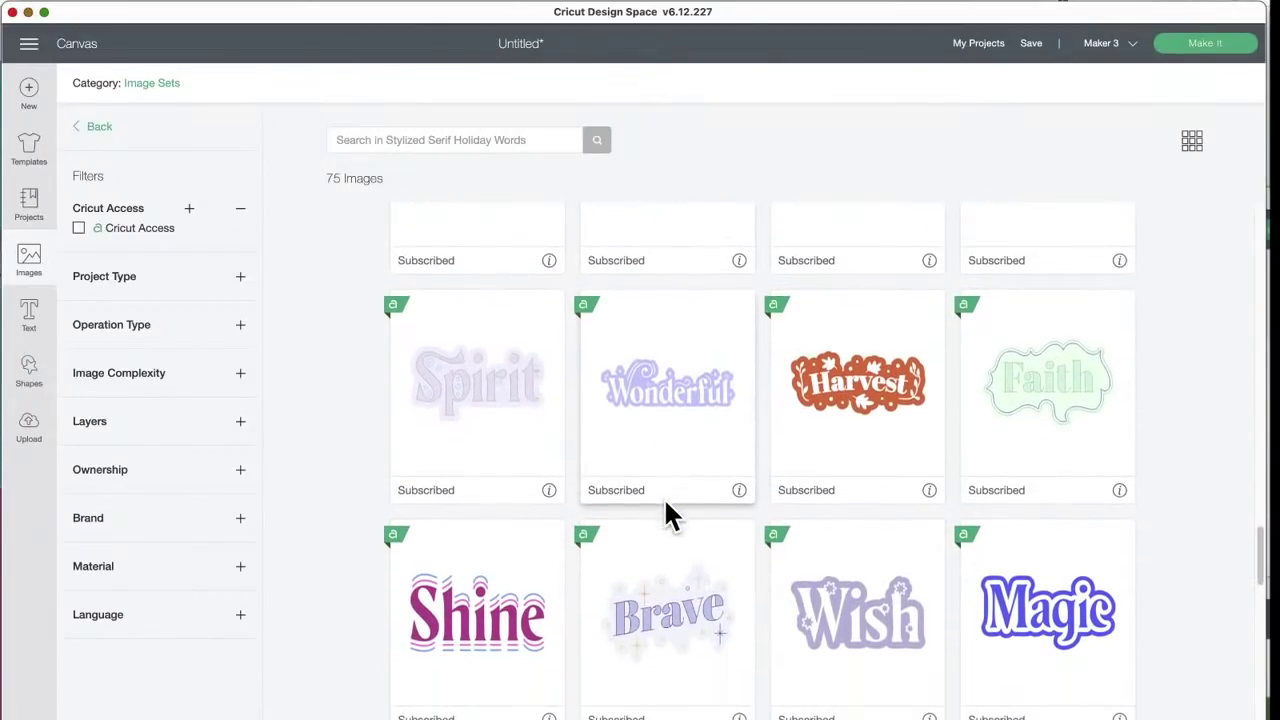
scroll(670, 600, "down", 10)
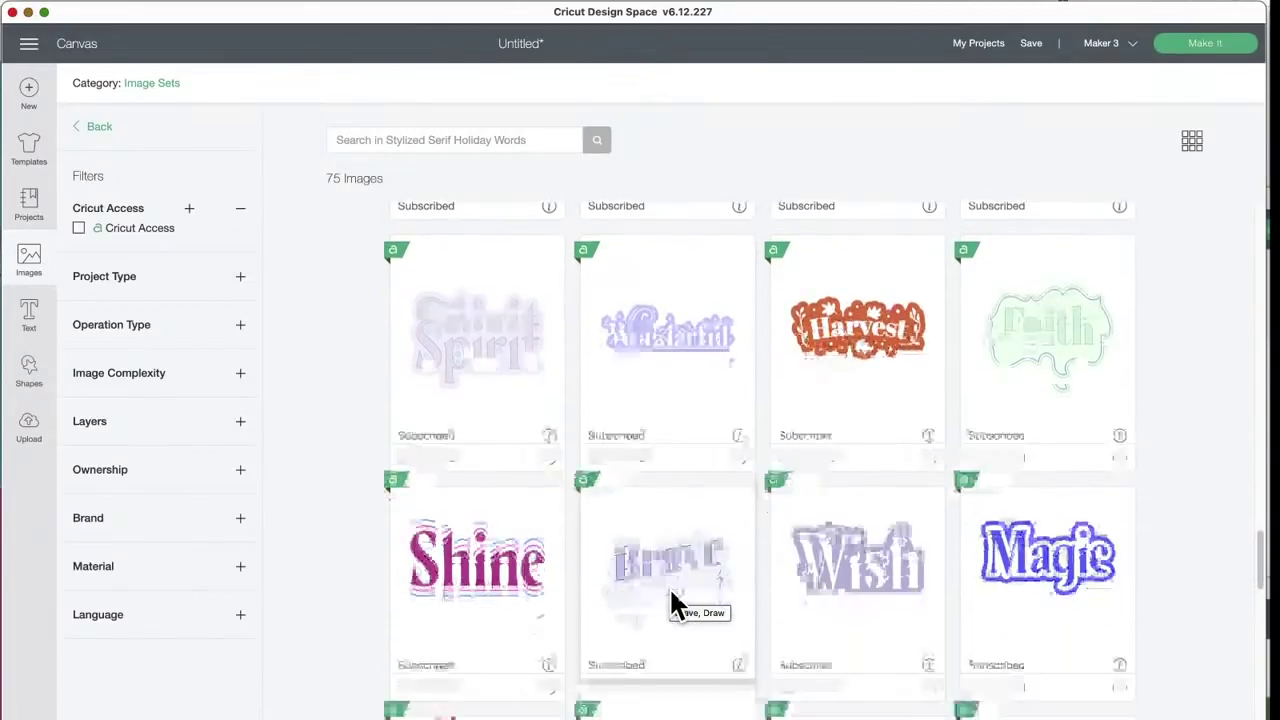
scroll(671, 594, "down", 12)
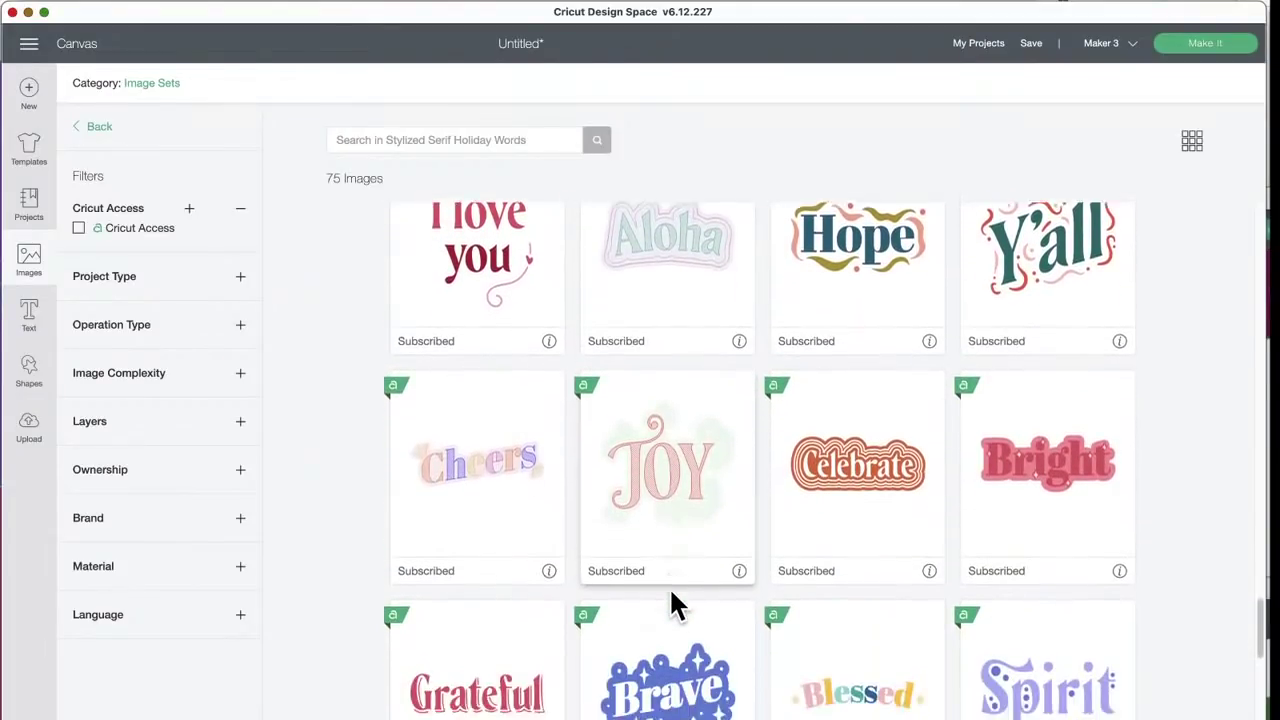
scroll(672, 604, "down", 7)
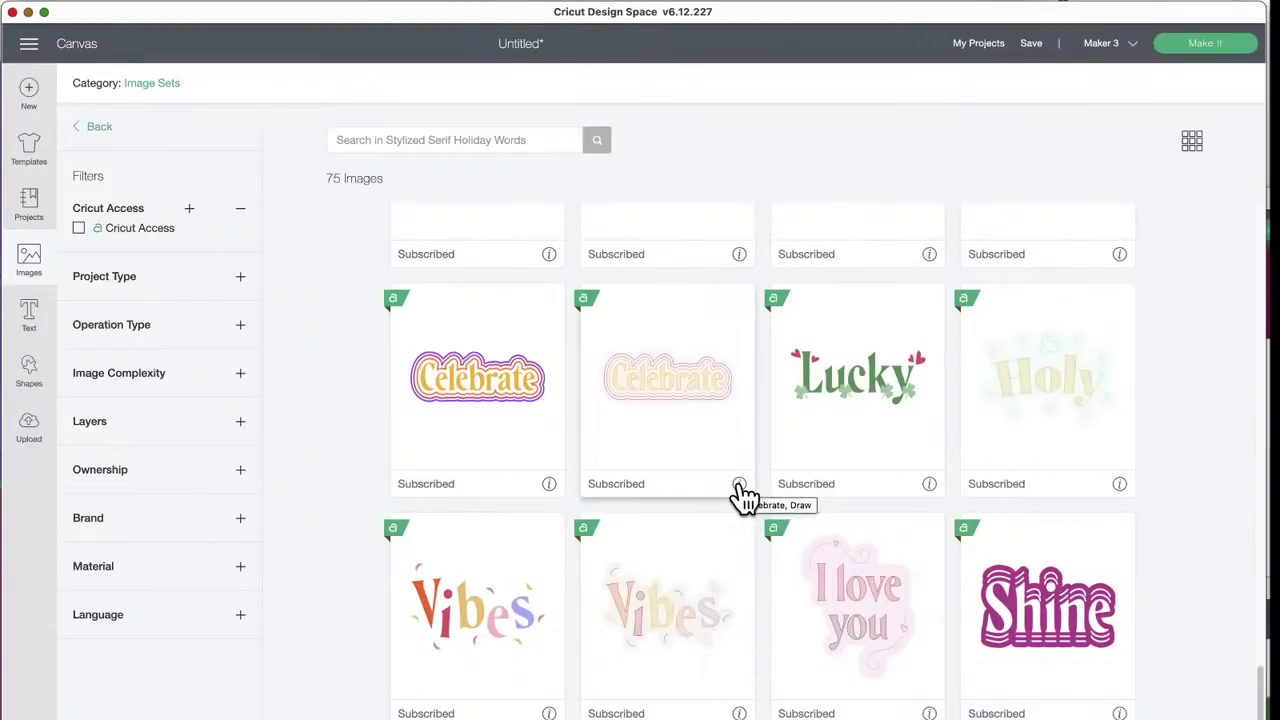
Step: Check the end of the holiday words set, go back up through it, and switch to the ready-made projects library
scroll(740, 495, "up", 3)
scroll(740, 495, "down", 10)
scroll(740, 495, "up", 5)
scroll(740, 495, "up", 10)
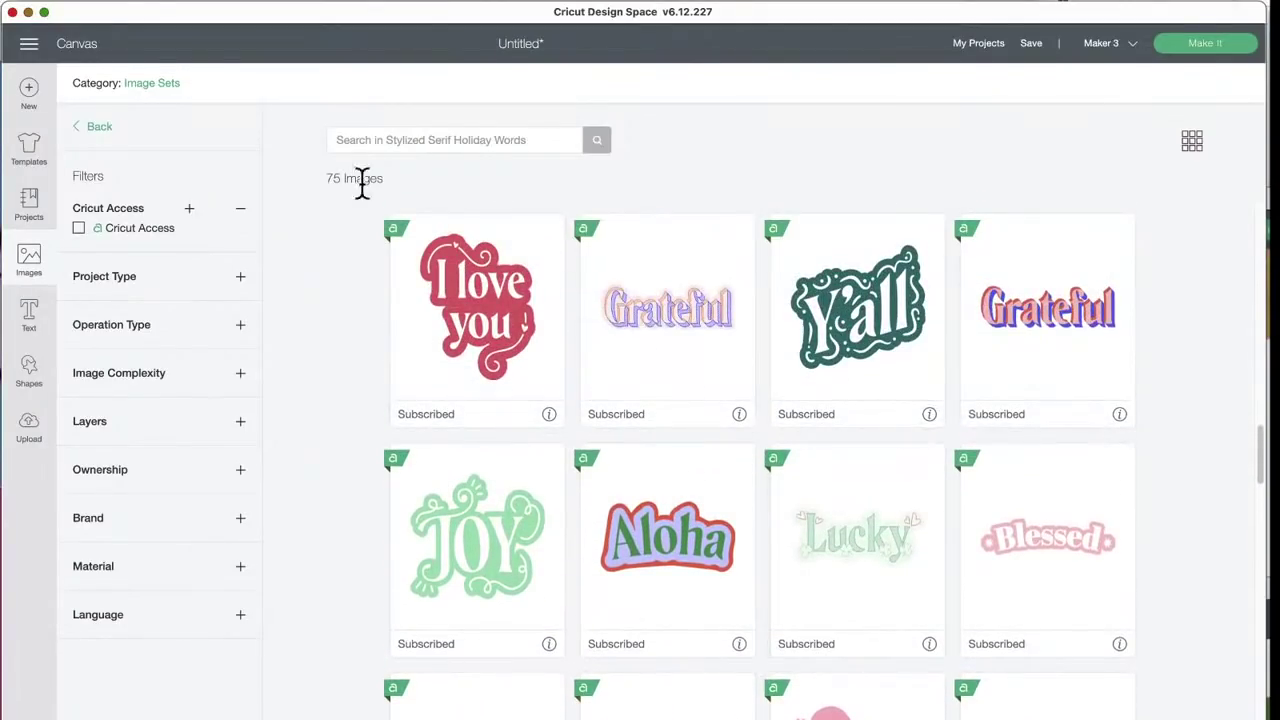
left_click(29, 205)
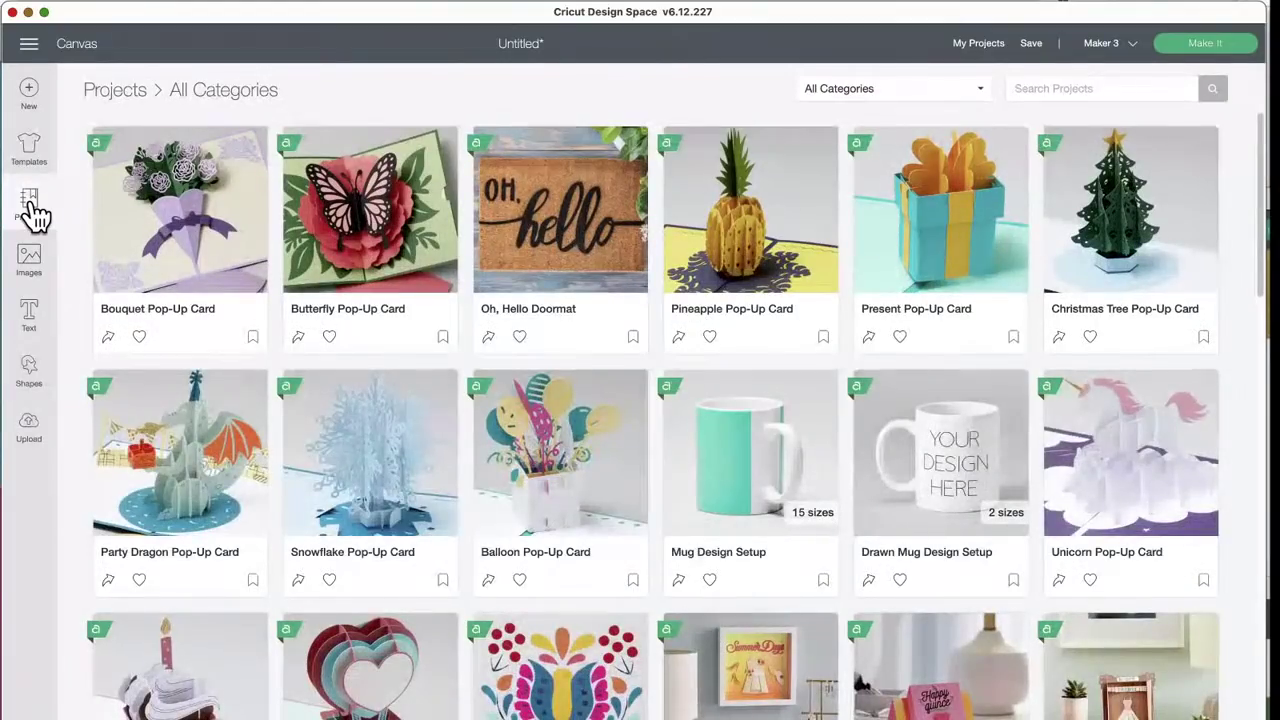